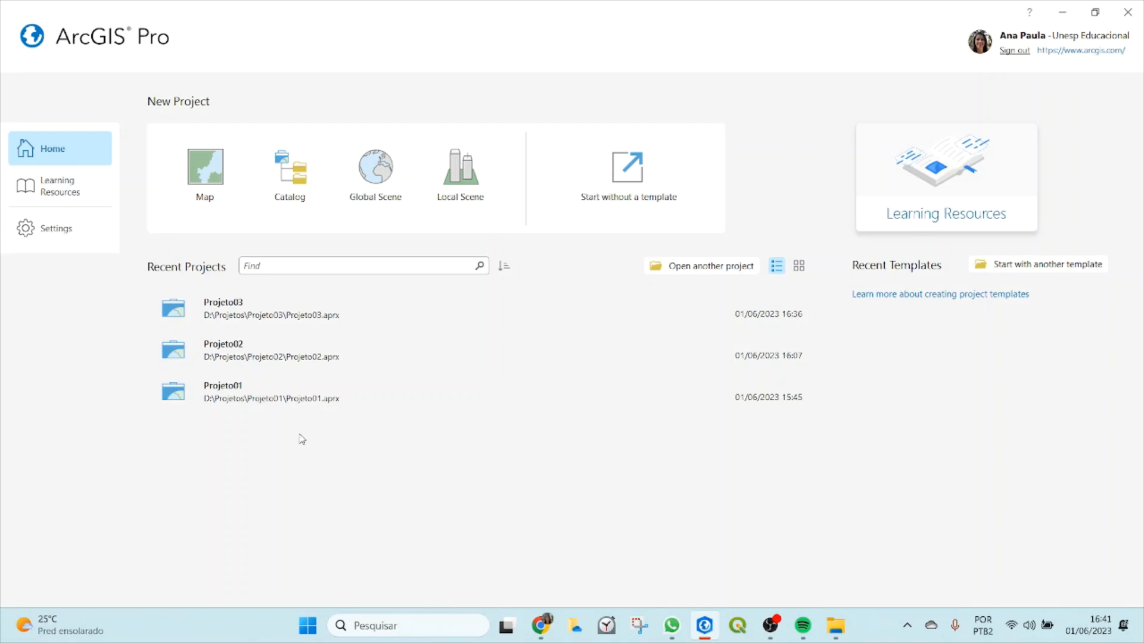
Start a new project from the Map template and name it Projeto04.
{"action": "left_click", "coordinate": [209, 180]}
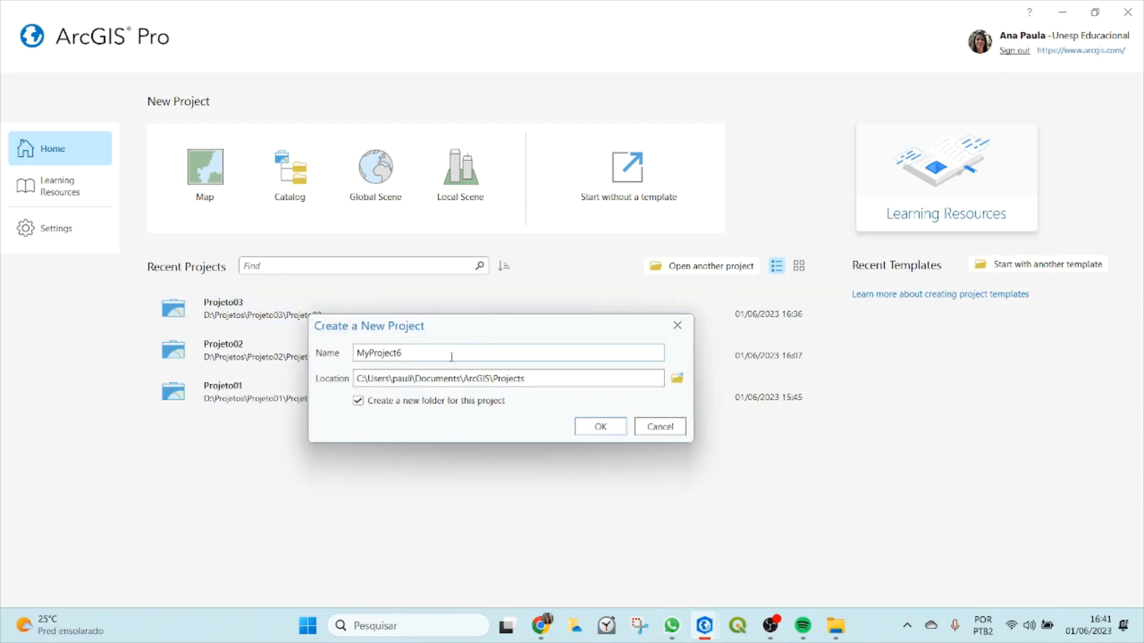
{"action": "double_click", "coordinate": [451, 355]}
{"action": "type", "text": "PRojeto"}
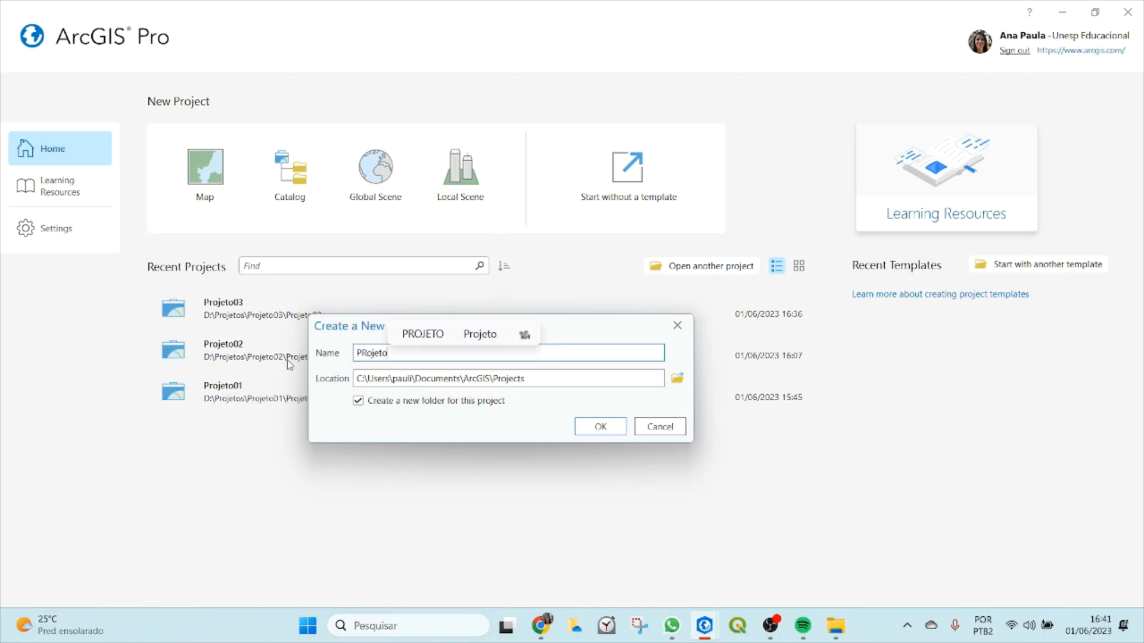
{"action": "key", "text": "BackSpace"}
{"action": "key", "text": "BackSpace"}
{"action": "key", "text": "BackSpace"}
{"action": "key", "text": "BackSpace"}
{"action": "key", "text": "BackSpace"}
{"action": "key", "text": "BackSpace"}
{"action": "type", "text": "rojet"}
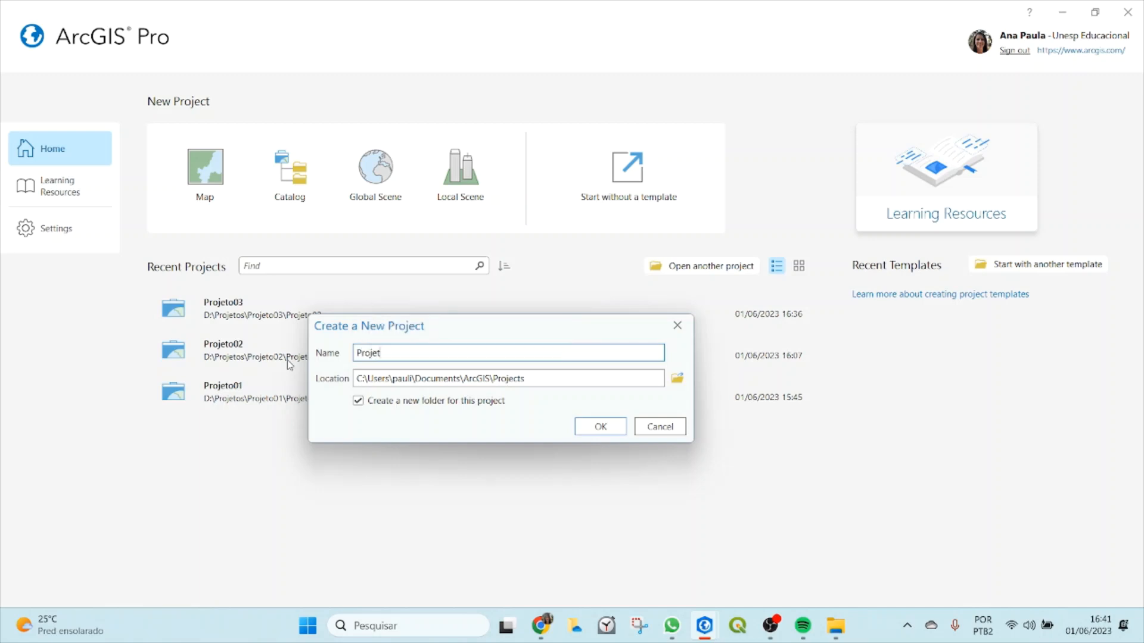
{"action": "type", "text": "o-"}
{"action": "type", "text": "04"}
Set the project location to the Projetos folder on drive D: and create the project.
{"action": "left_click", "coordinate": [677, 378]}
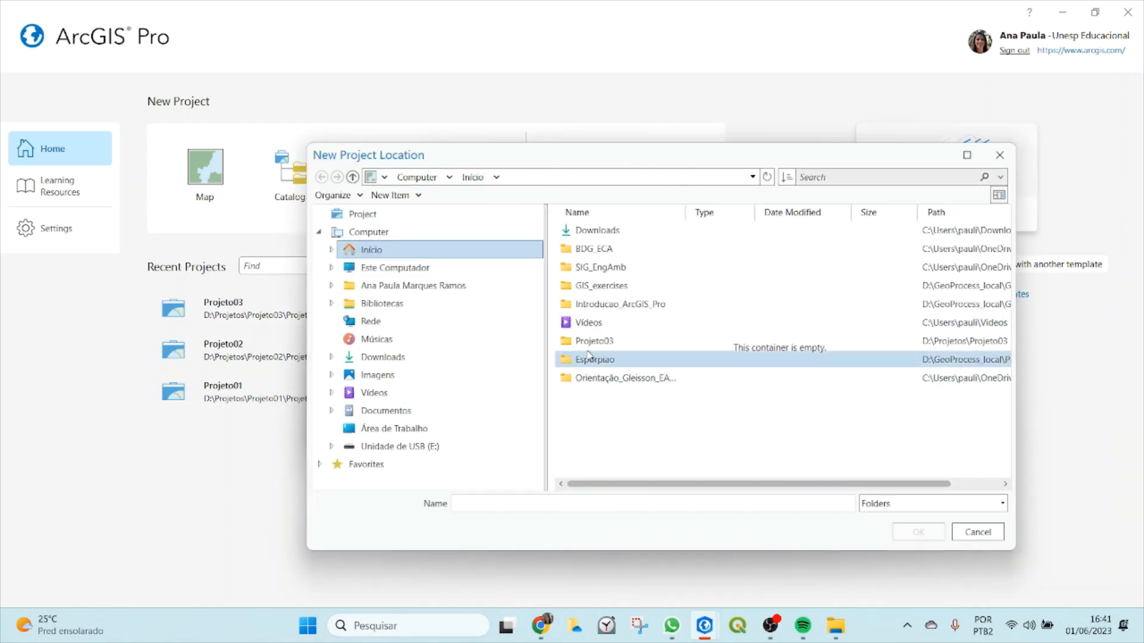
{"action": "left_click", "coordinate": [420, 177]}
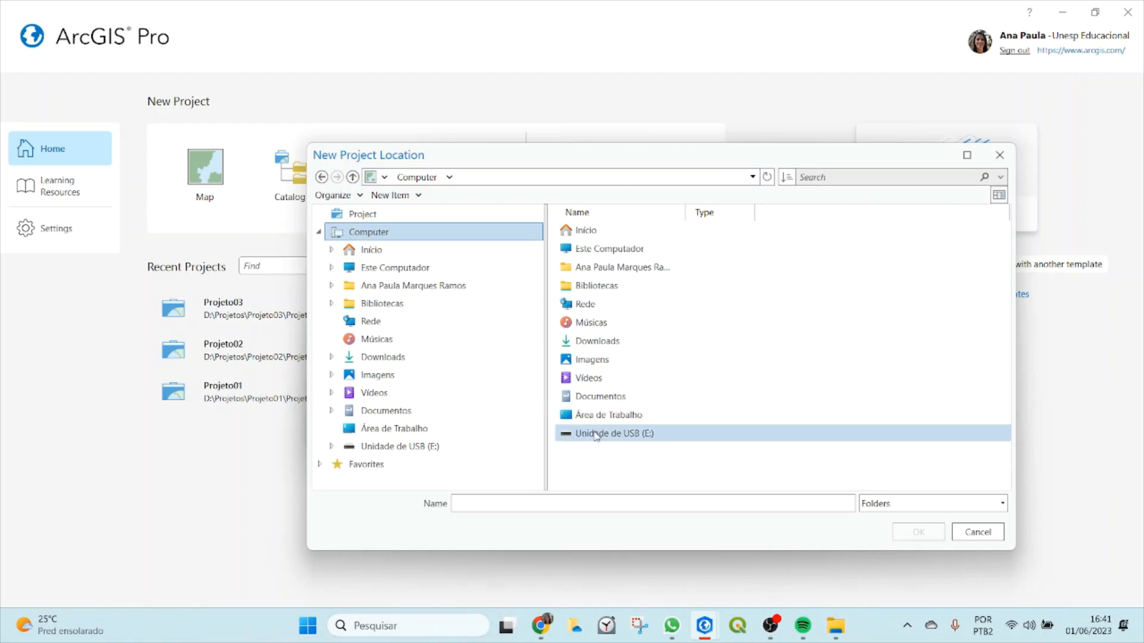
{"action": "double_click", "coordinate": [603, 249]}
{"action": "double_click", "coordinate": [608, 248]}
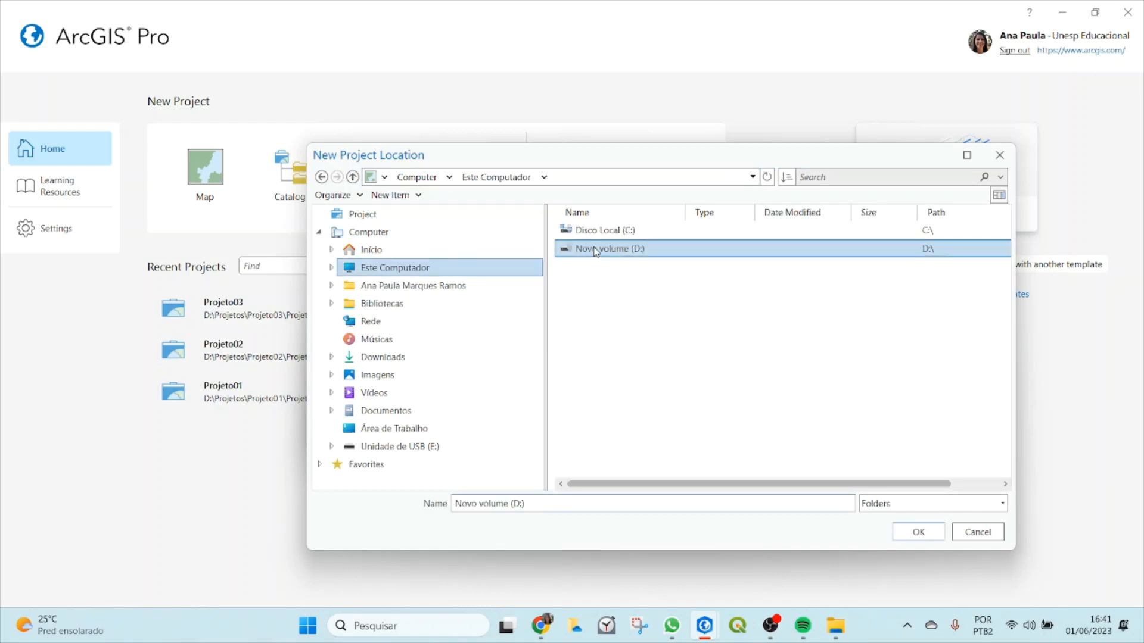
{"action": "left_click", "coordinate": [590, 269]}
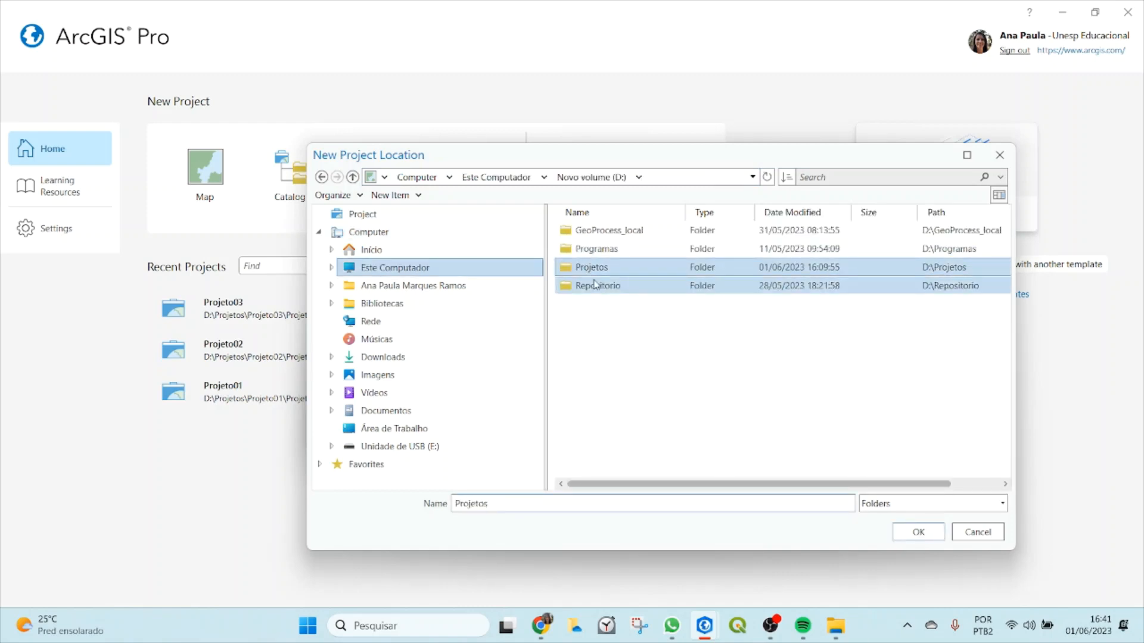
{"action": "left_click", "coordinate": [917, 532]}
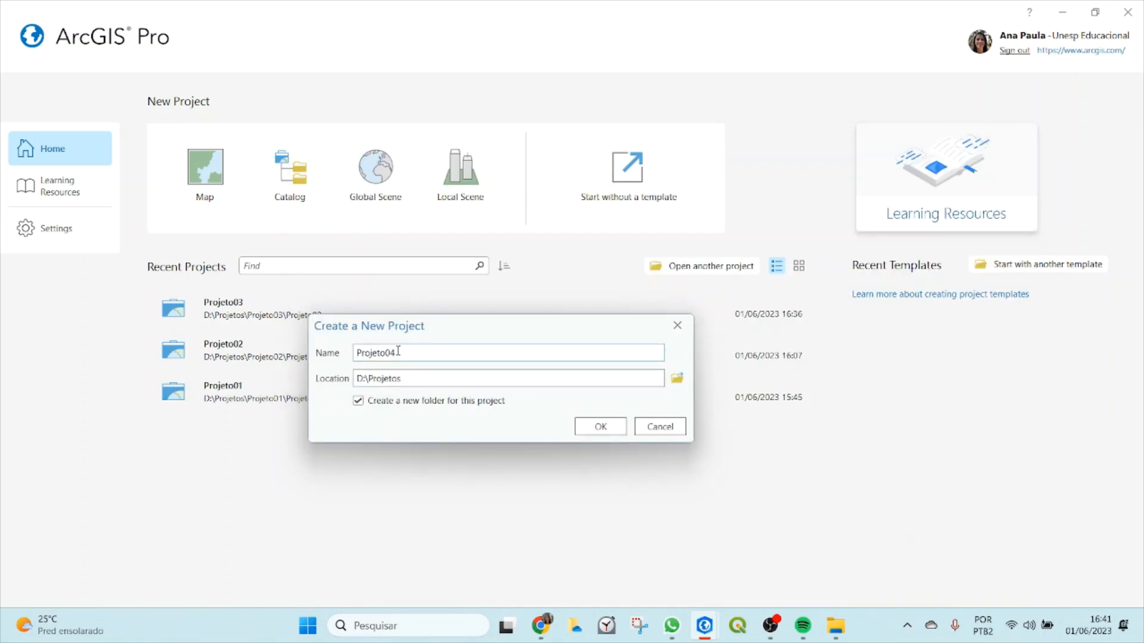
{"action": "left_click", "coordinate": [607, 432]}
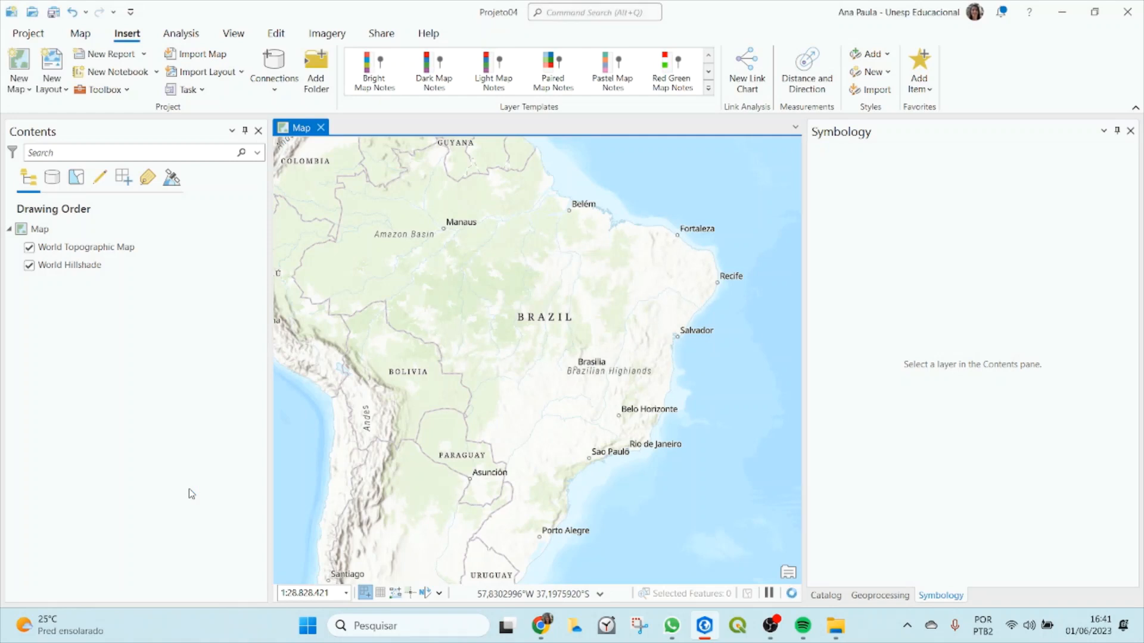
Turn off the World Hillshade and World Topographic Map layers and show the Catalog pane.
{"action": "left_click", "coordinate": [29, 265]}
{"action": "left_click", "coordinate": [28, 247]}
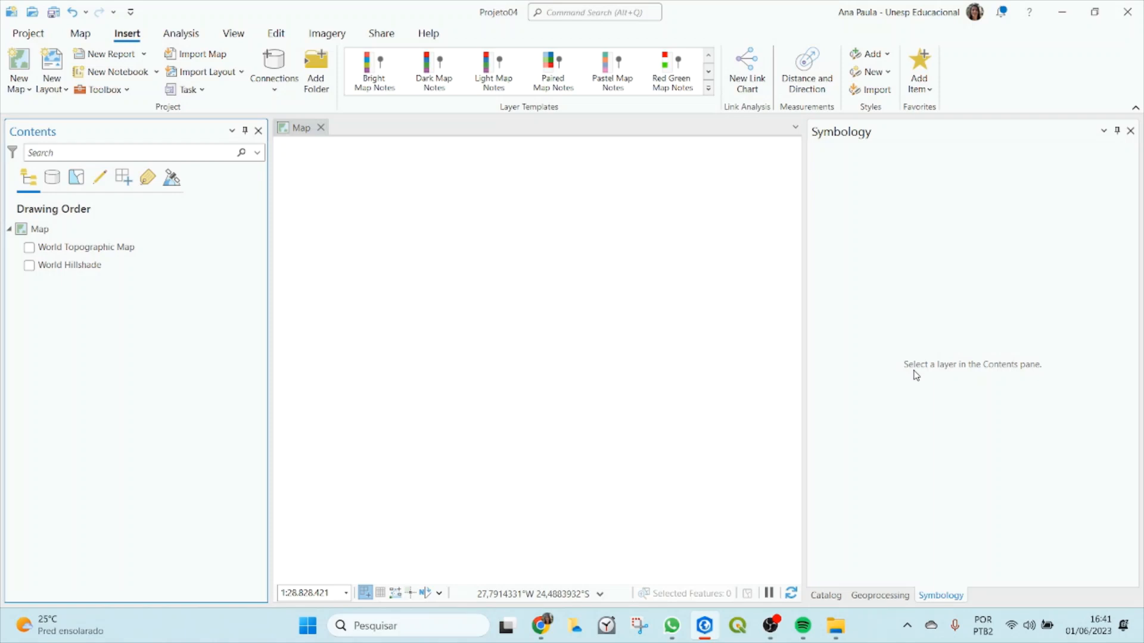
{"action": "left_click", "coordinate": [828, 596]}
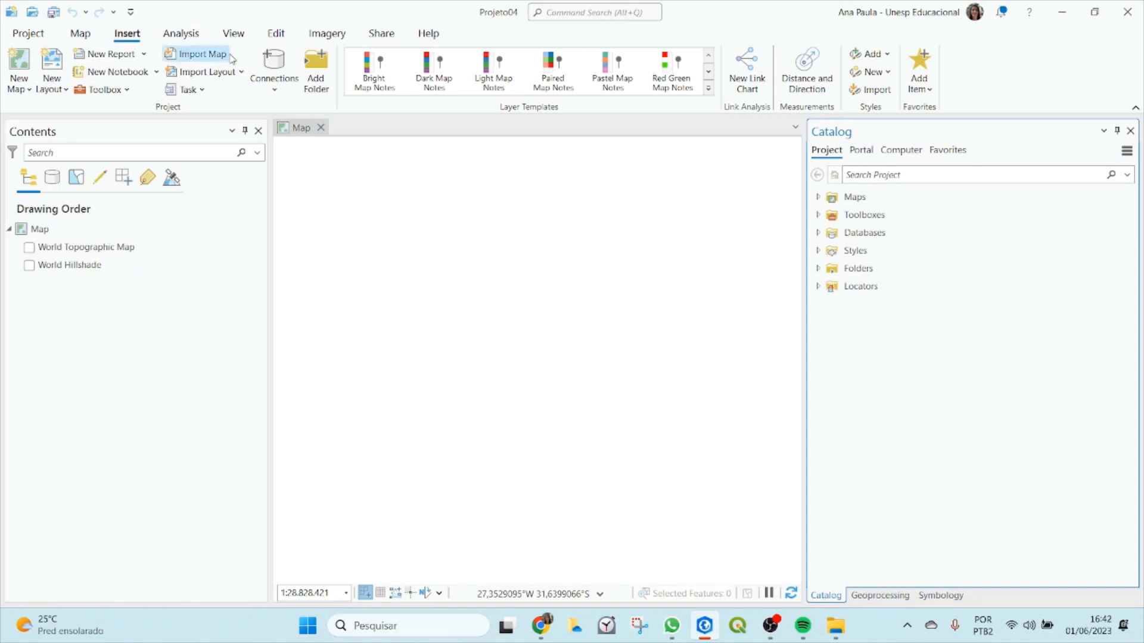
Close the Catalog, Symbology and Geoprocessing panes, and reopen only the Catalog pane.
{"action": "left_click", "coordinate": [1130, 130]}
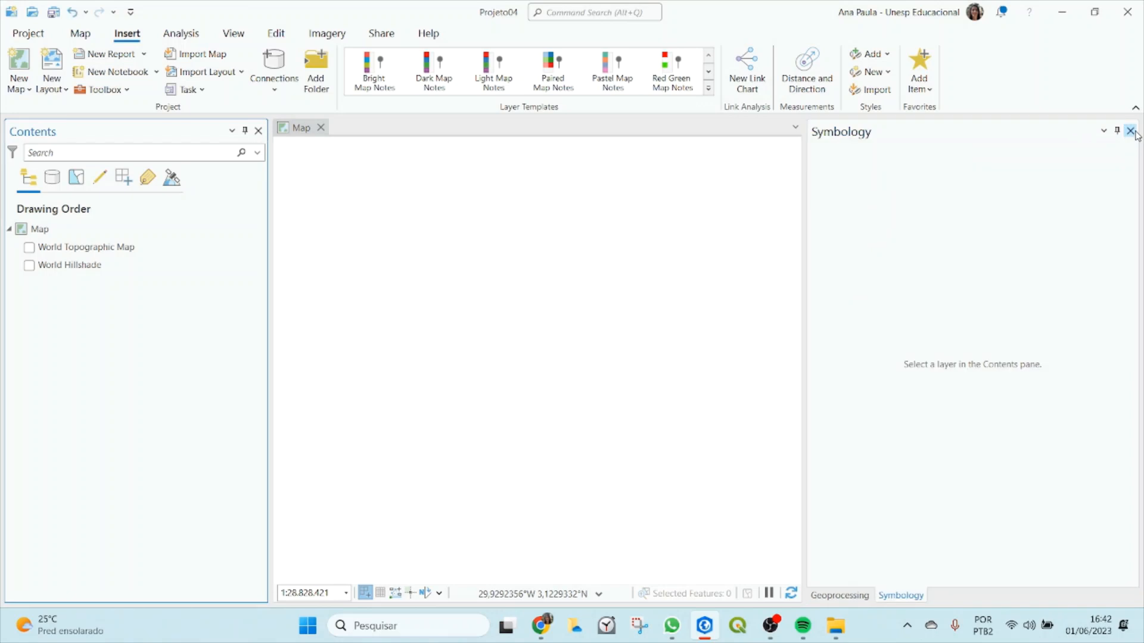
{"action": "left_click", "coordinate": [1130, 130]}
{"action": "left_click", "coordinate": [1130, 130]}
{"action": "left_click", "coordinate": [227, 34]}
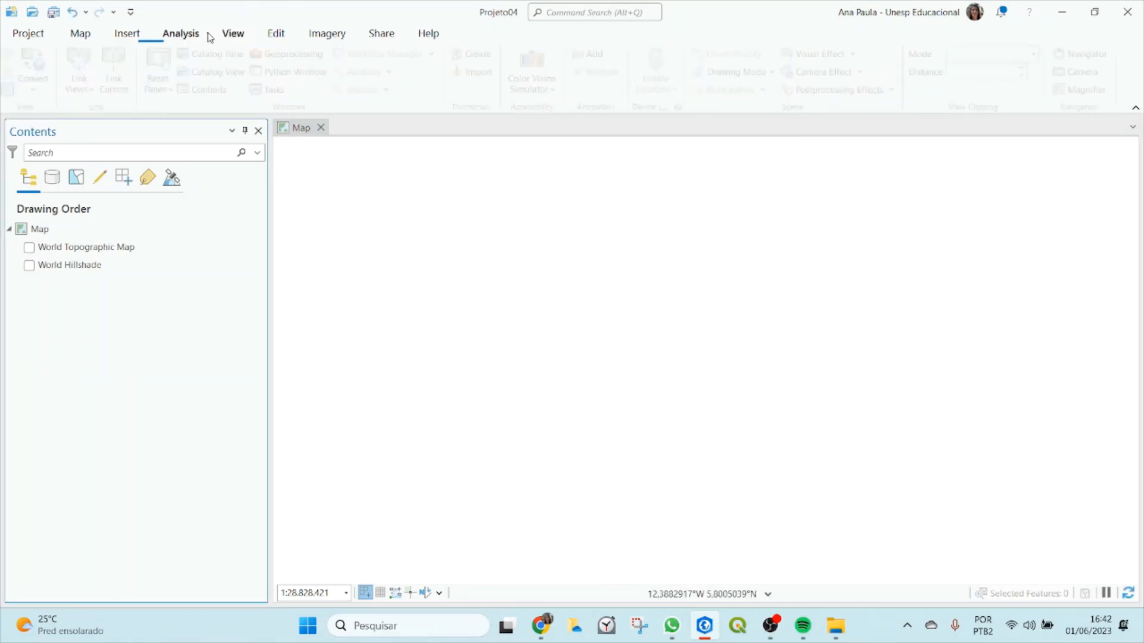
{"action": "left_click", "coordinate": [218, 54]}
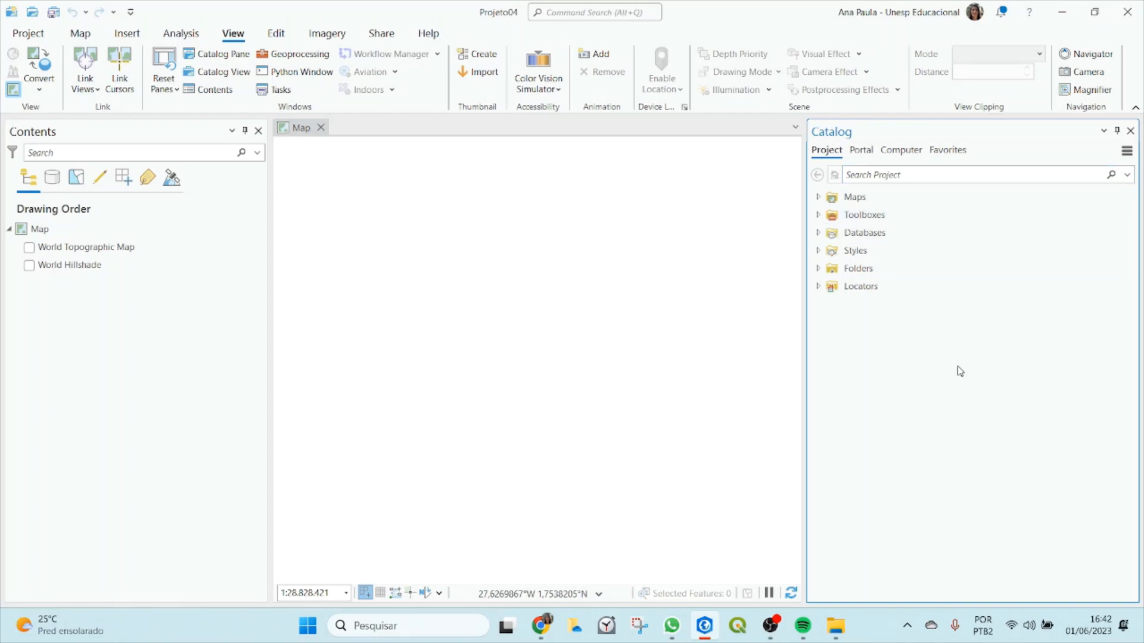
Add indiana_tcc_2020_orto.tif to the map from D:\GeoProcess_local\GIS_exercises\Vetorizacao on the computer.
{"action": "left_click", "coordinate": [900, 153]}
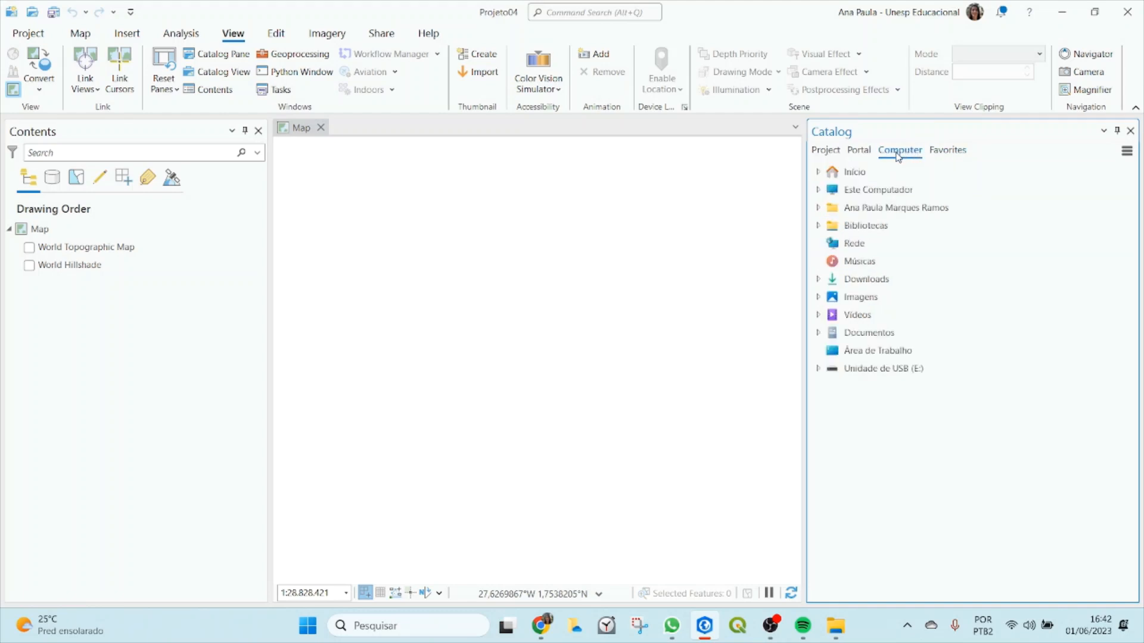
{"action": "left_click", "coordinate": [818, 189]}
{"action": "left_click", "coordinate": [830, 226]}
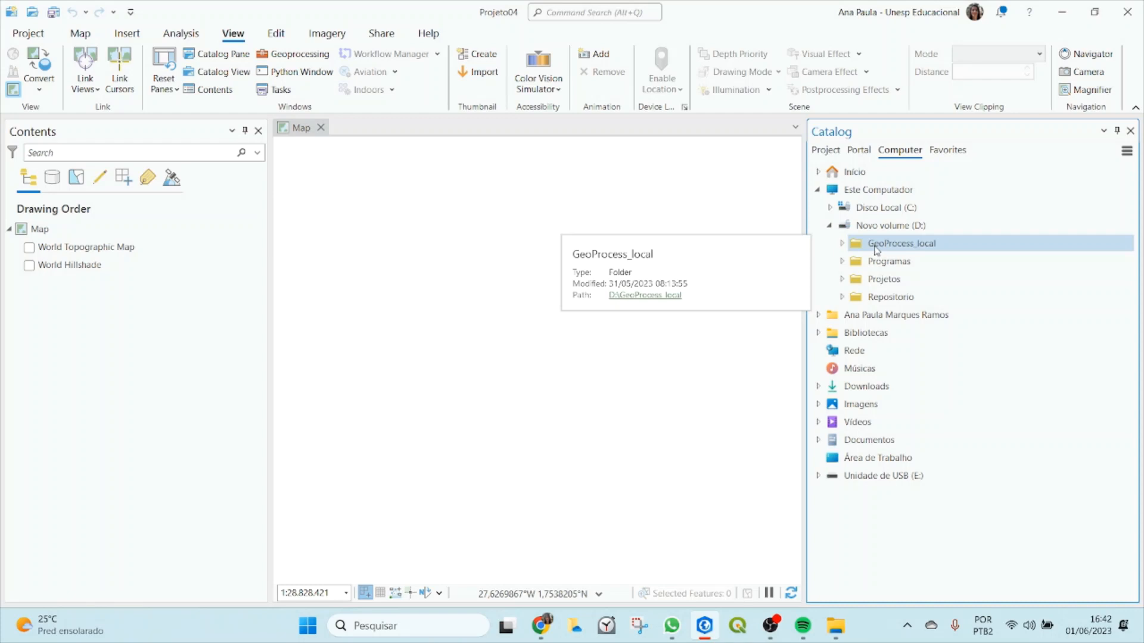
{"action": "left_click", "coordinate": [842, 245]}
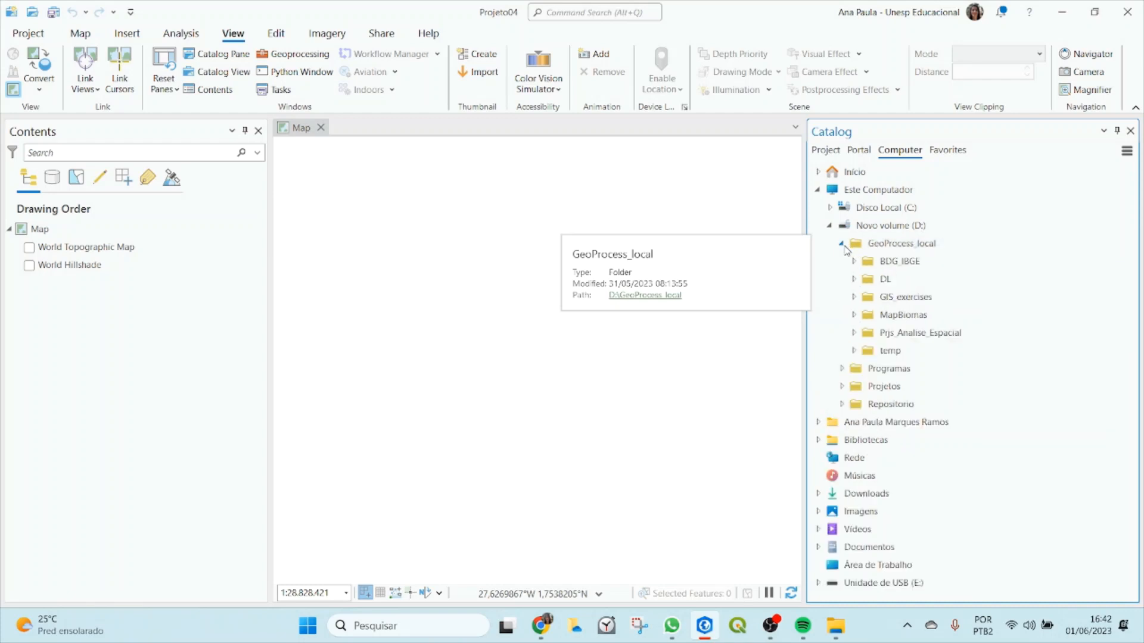
{"action": "left_click", "coordinate": [853, 297]}
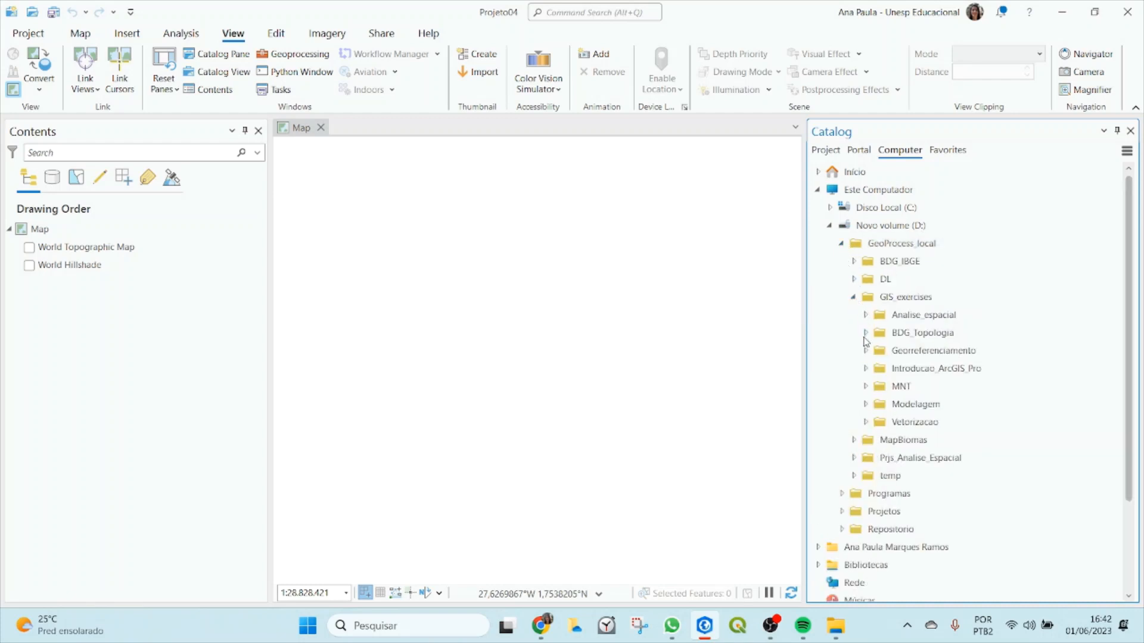
{"action": "left_click", "coordinate": [865, 423]}
{"action": "scroll", "coordinate": [940, 417], "scroll_direction": "down", "scroll_amount": 2}
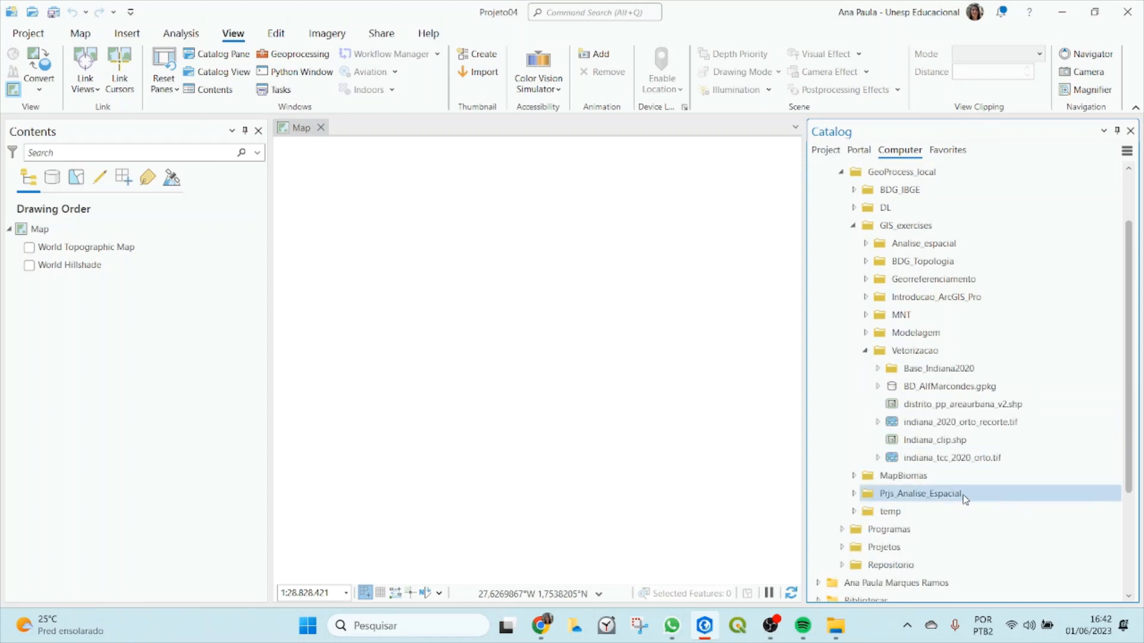
{"action": "left_click", "coordinate": [964, 463]}
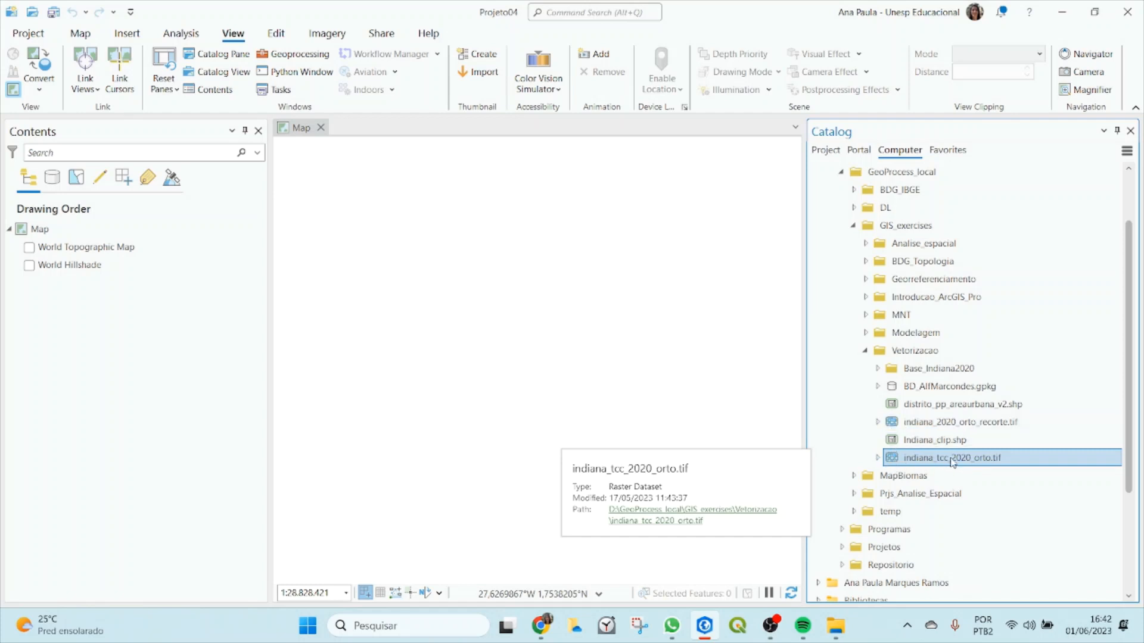
{"action": "mouse_move", "coordinate": [951, 461]}
{"action": "left_mouse_down"}
{"action": "mouse_move", "coordinate": [719, 388]}
{"action": "mouse_move", "coordinate": [525, 367]}
{"action": "left_mouse_up"}
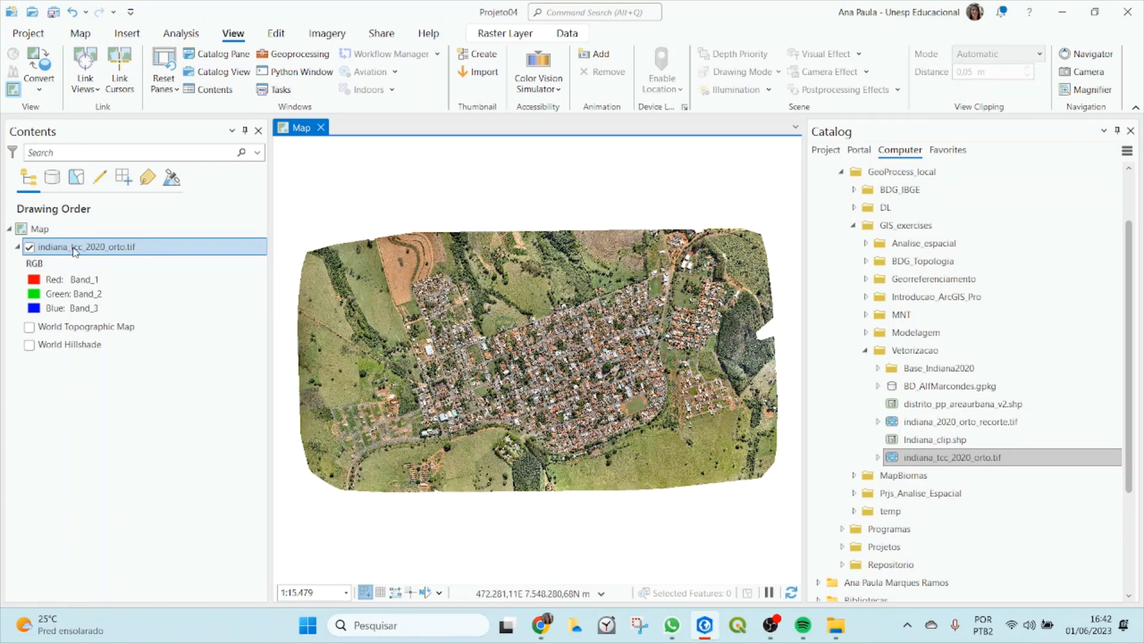
Open the orthophoto layer's source properties and examine its data type, location, name and vertical units.
{"action": "right_click", "coordinate": [75, 252]}
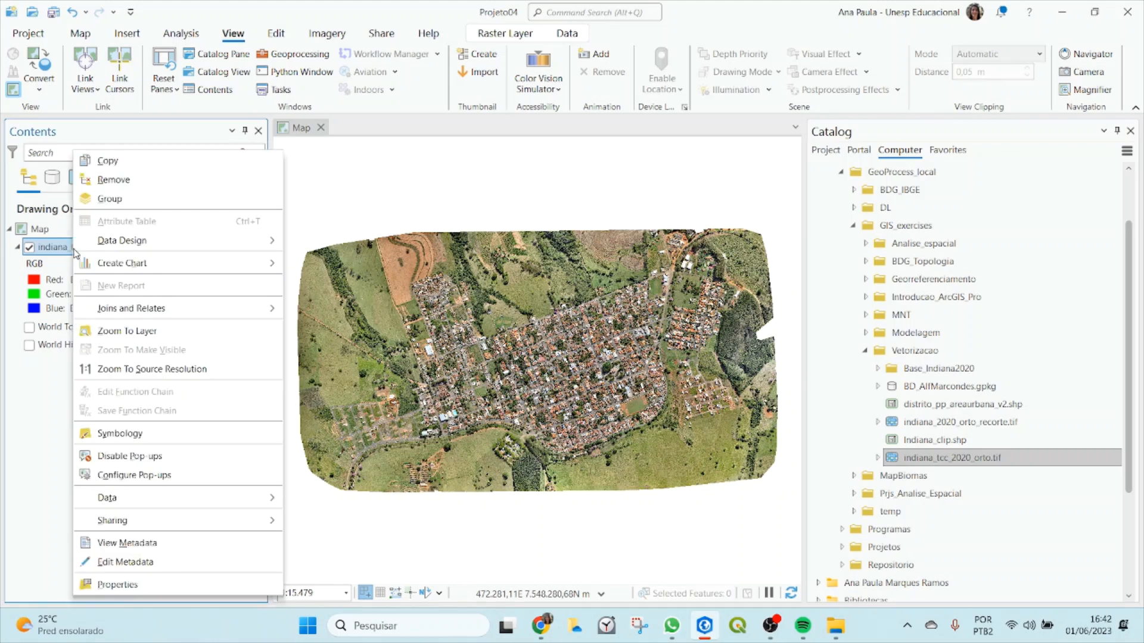
{"action": "left_click", "coordinate": [118, 585]}
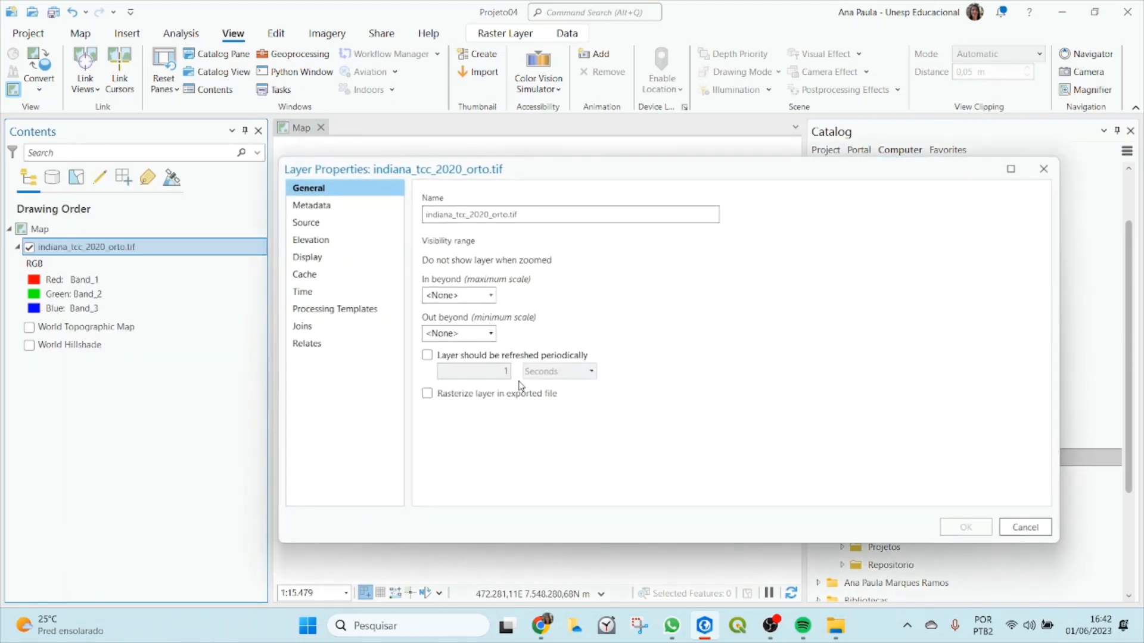
{"action": "left_click", "coordinate": [305, 225]}
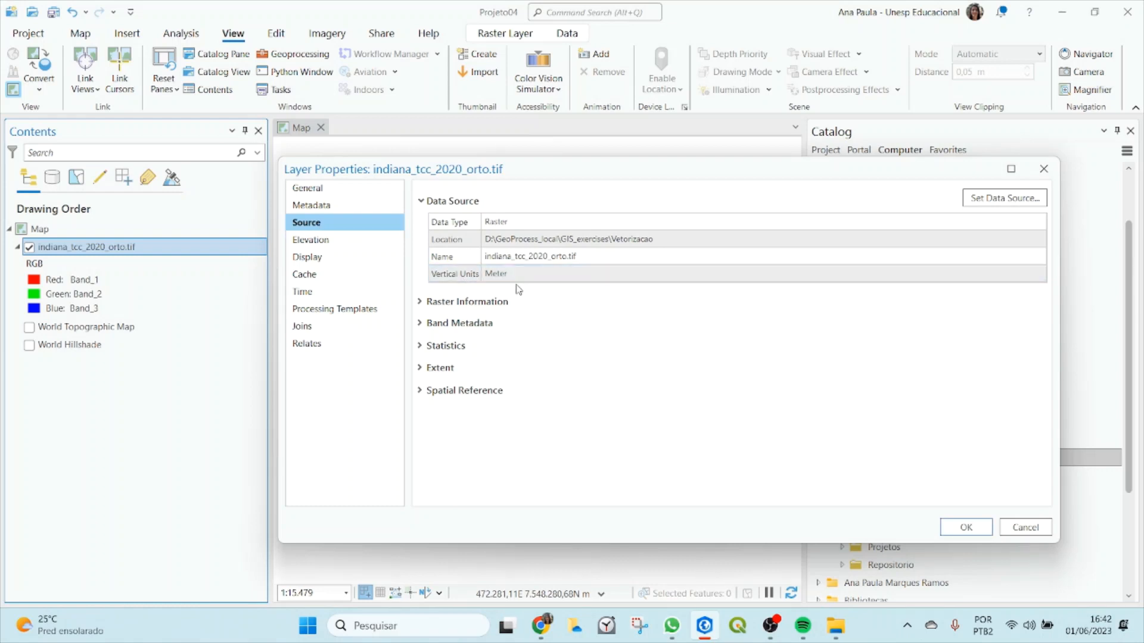
{"action": "left_click", "coordinate": [513, 276]}
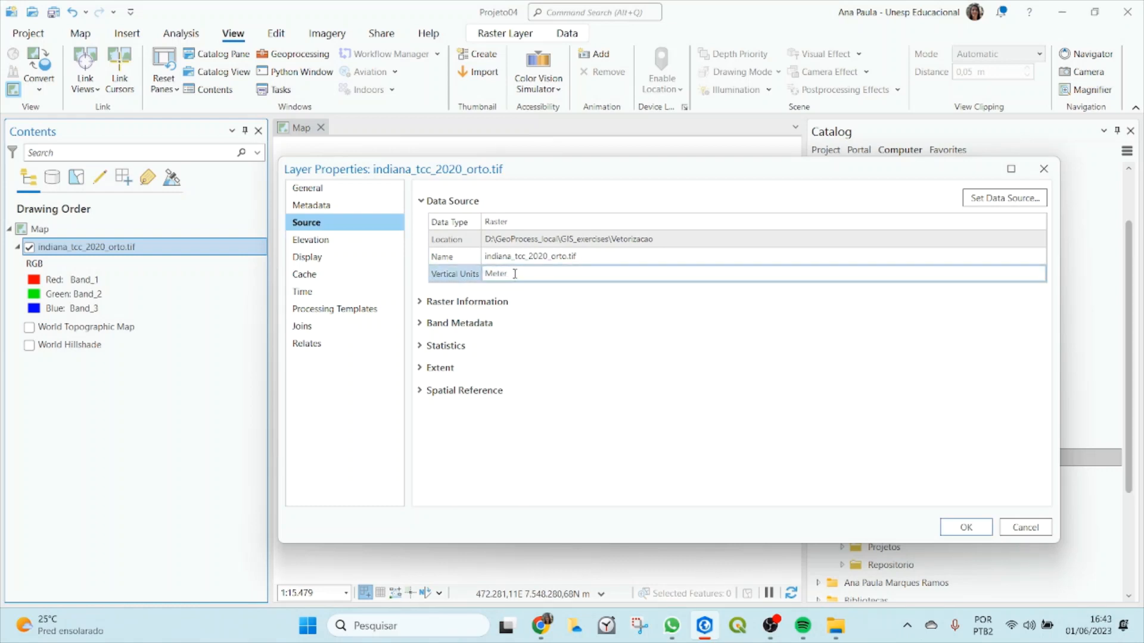
{"action": "left_click", "coordinate": [515, 273]}
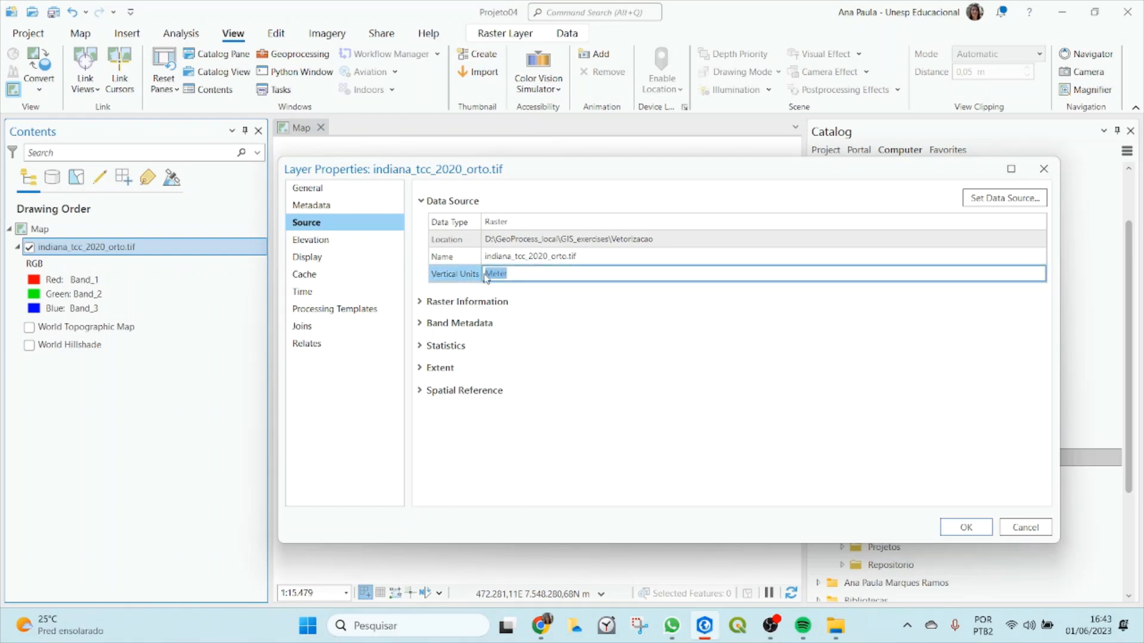
{"action": "left_click", "coordinate": [539, 276]}
{"action": "left_click", "coordinate": [486, 222]}
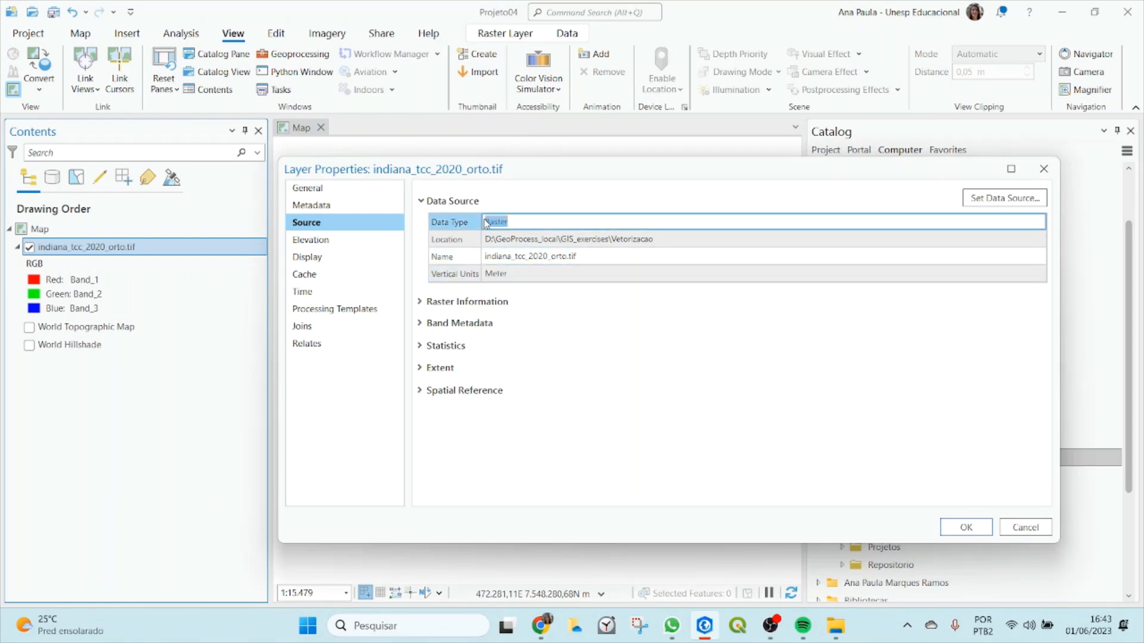
{"action": "left_click", "coordinate": [675, 240]}
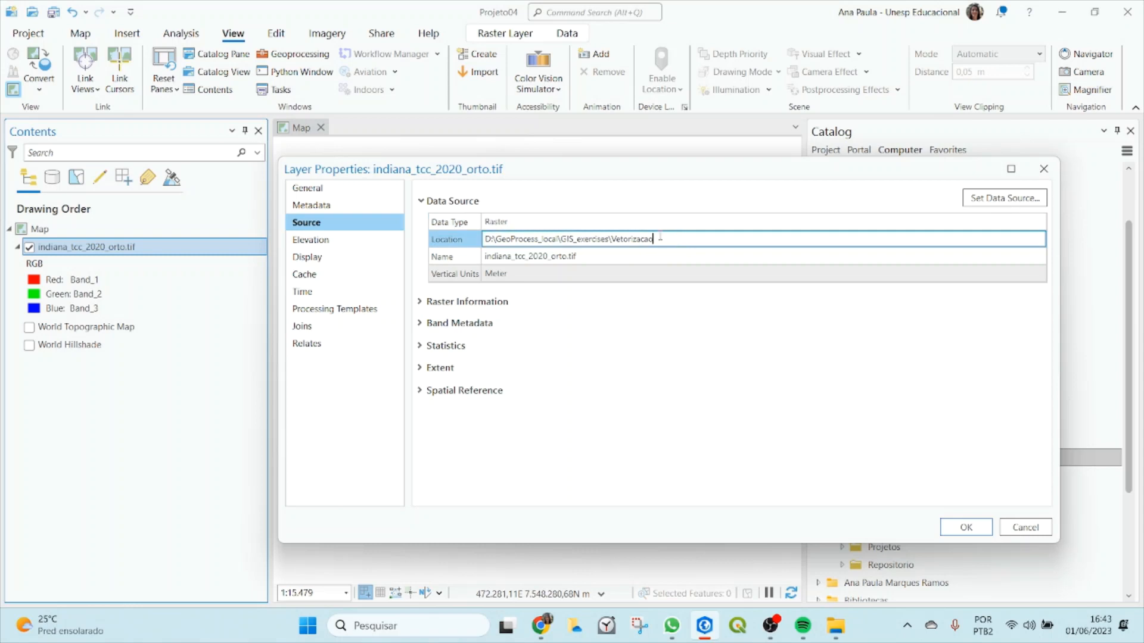
{"action": "left_click_drag", "start_coordinate": [676, 241], "coordinate": [482, 239]}
{"action": "left_click", "coordinate": [603, 259]}
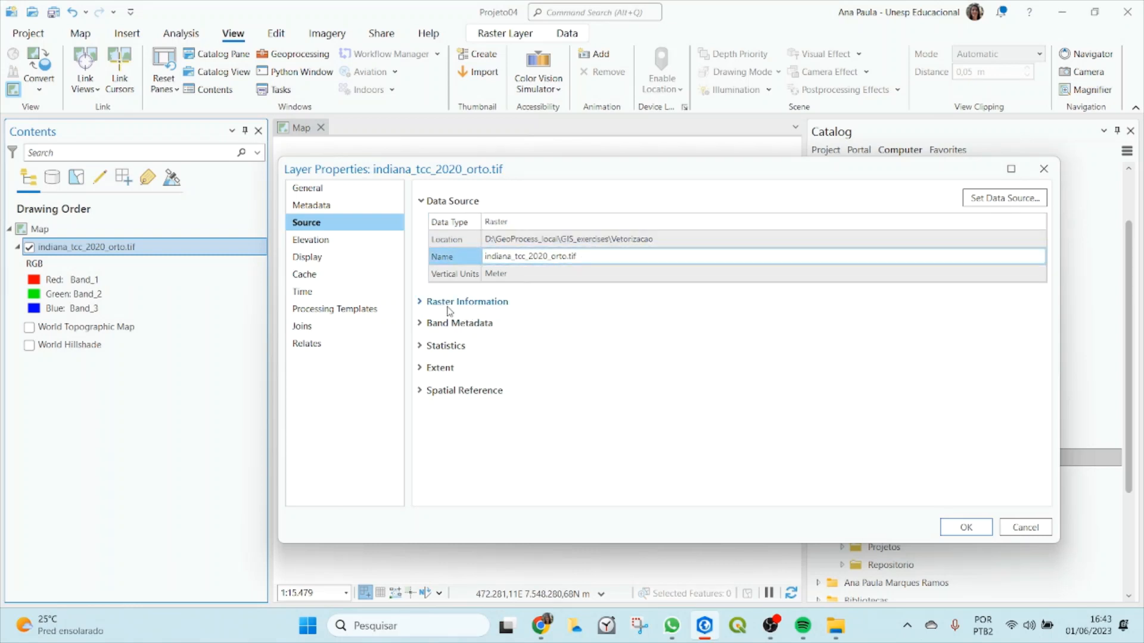
Expand the orthophoto's raster information and examine its columns, rows, number of bands and X cell size.
{"action": "left_click", "coordinate": [421, 302]}
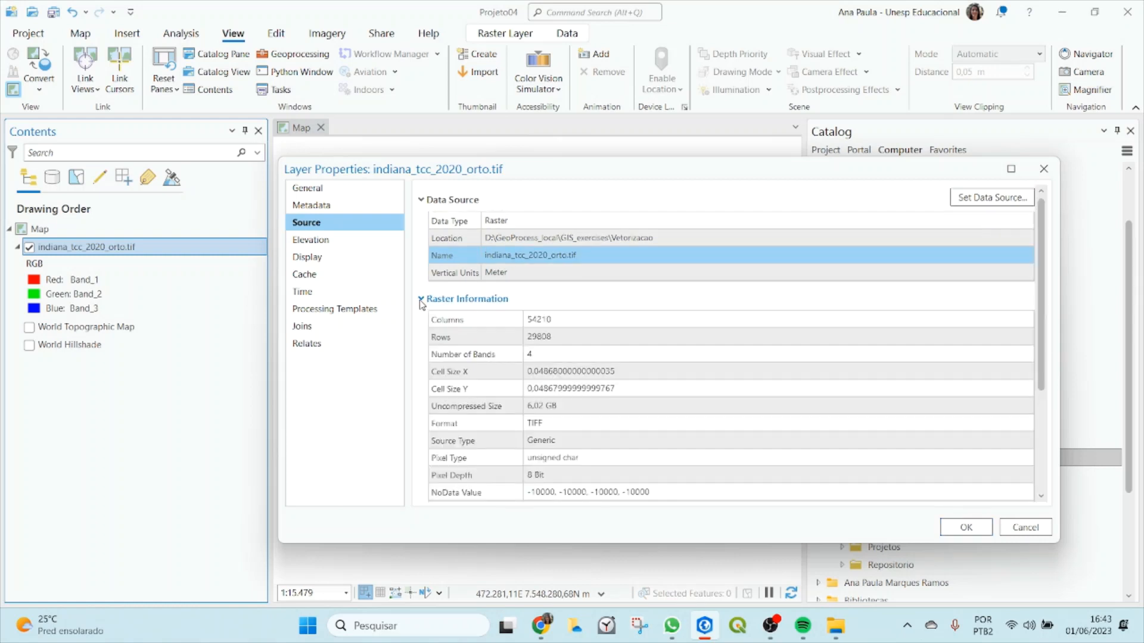
{"action": "left_click", "coordinate": [528, 325]}
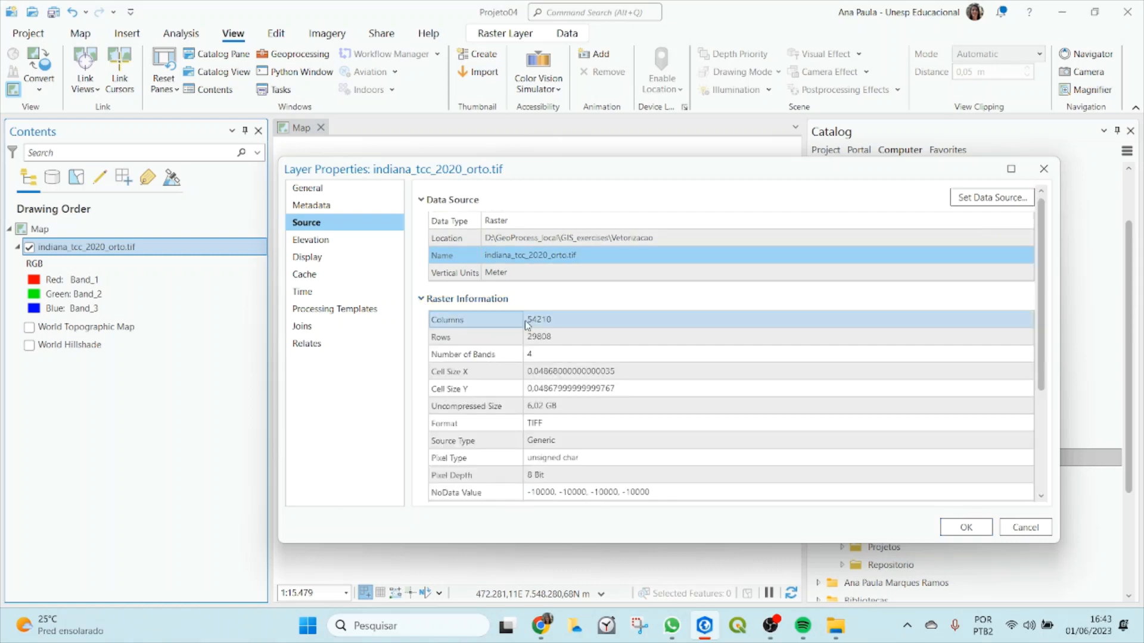
{"action": "left_click_drag", "start_coordinate": [555, 320], "coordinate": [527, 324]}
{"action": "left_click", "coordinate": [550, 337]}
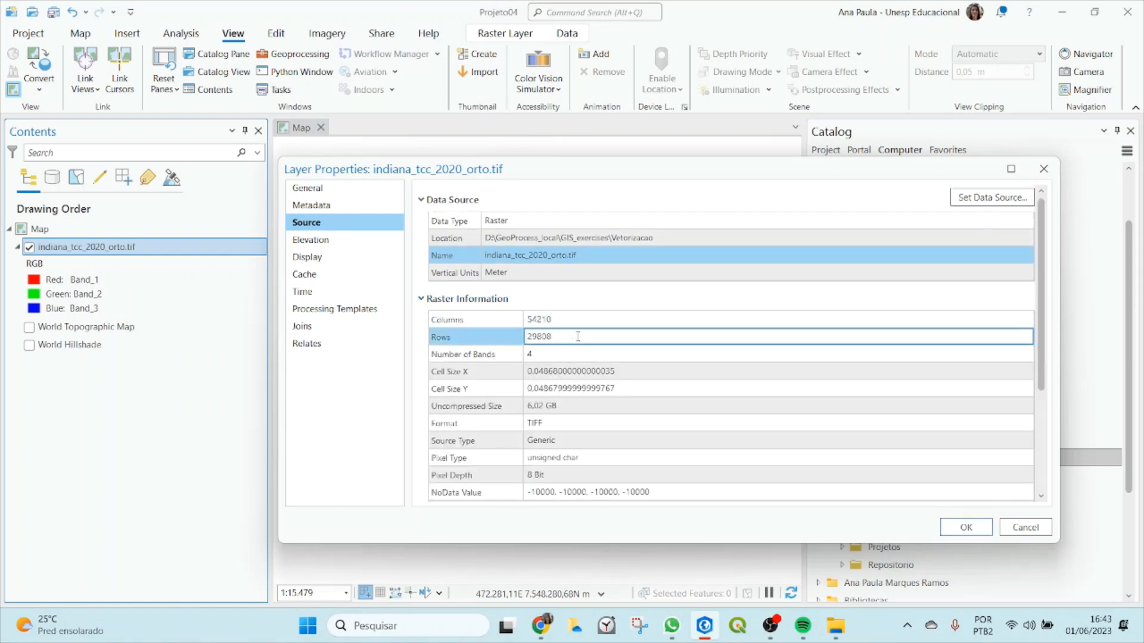
{"action": "left_click", "coordinate": [558, 355]}
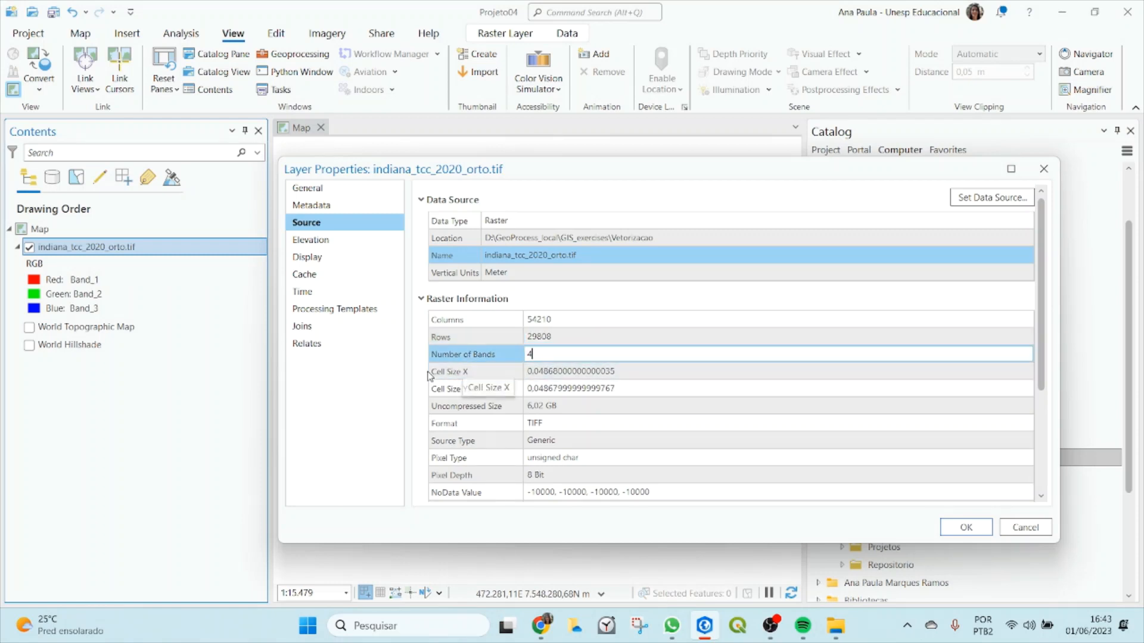
{"action": "left_click", "coordinate": [533, 372]}
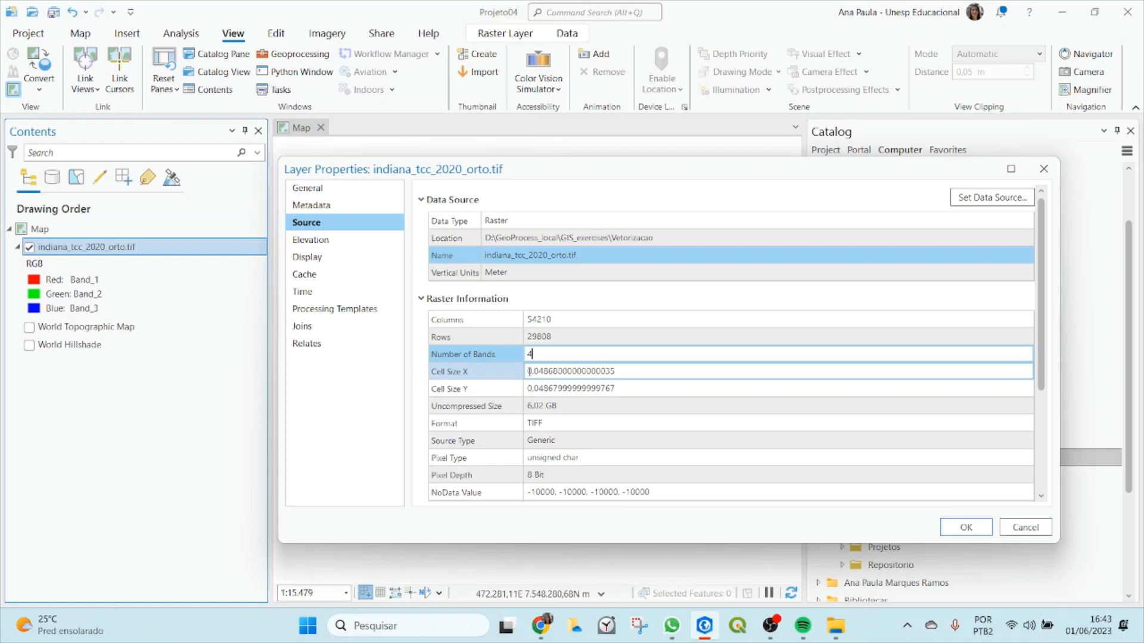
{"action": "left_click_drag", "start_coordinate": [530, 372], "coordinate": [539, 371]}
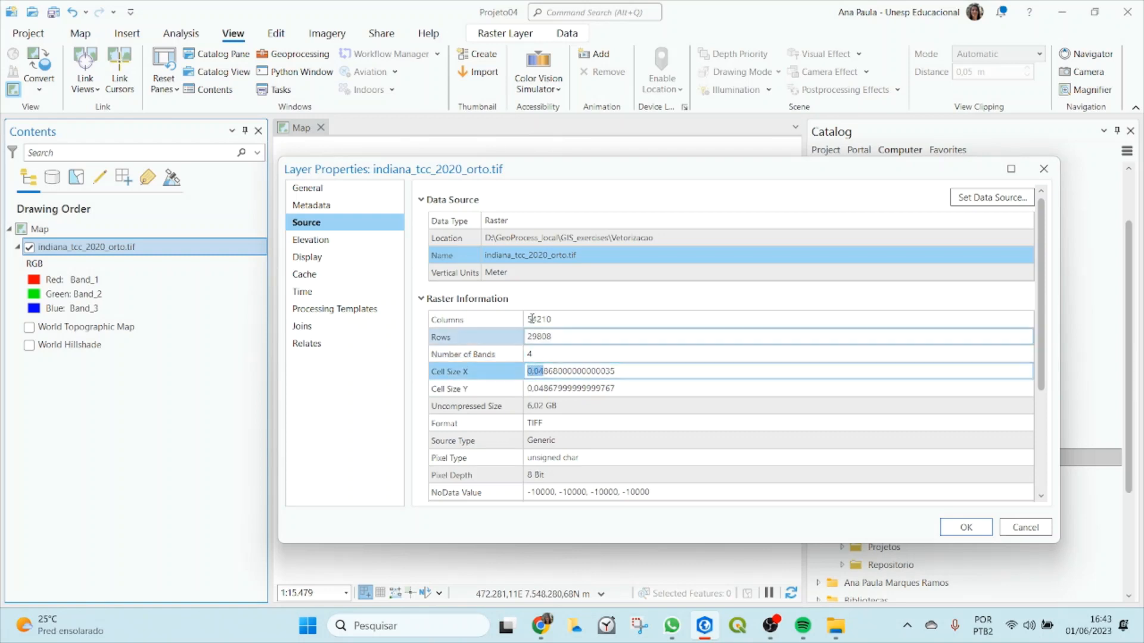
Examine the orthophoto's X and Y cell sizes and its uncompressed size in the raster information.
{"action": "left_click", "coordinate": [541, 372]}
{"action": "left_click_drag", "start_coordinate": [530, 370], "coordinate": [545, 371]}
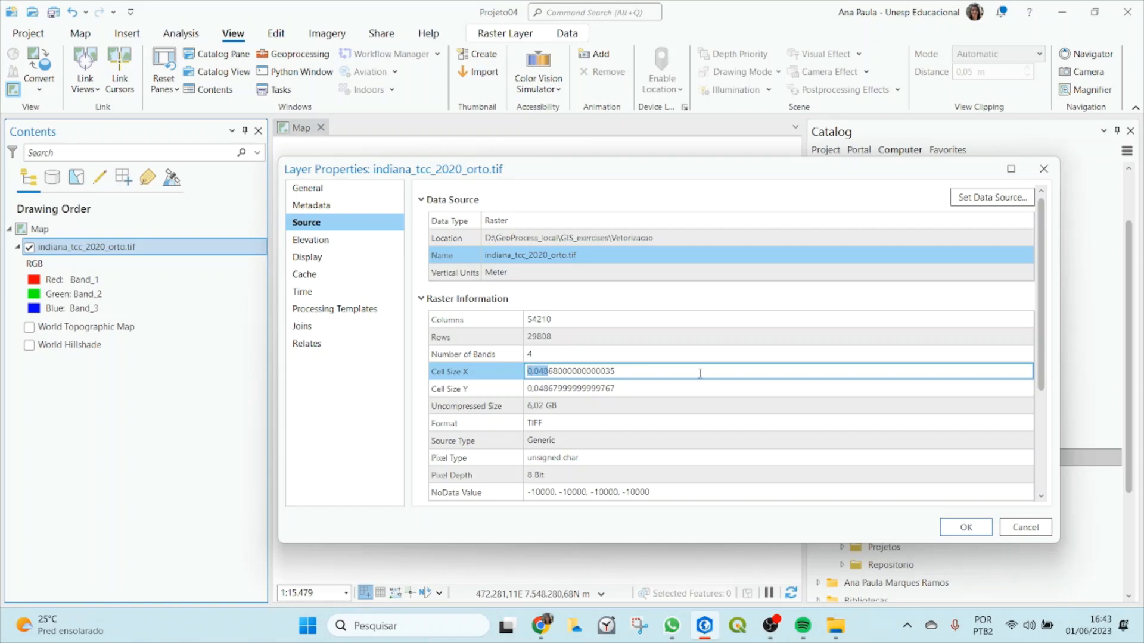
{"action": "left_click", "coordinate": [551, 388]}
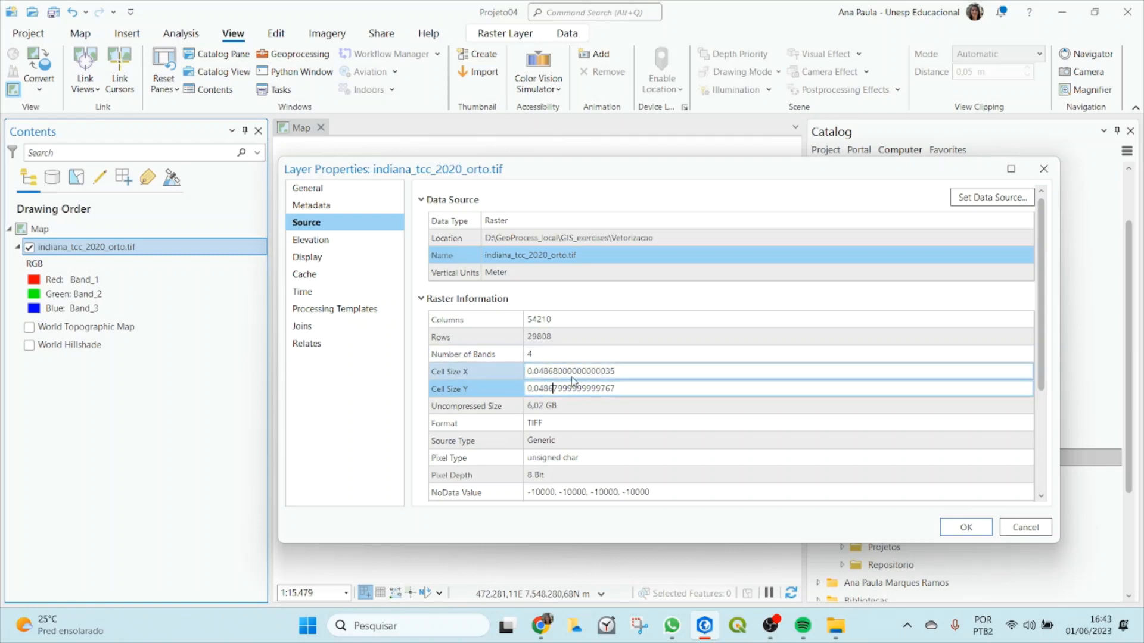
{"action": "left_click", "coordinate": [452, 411]}
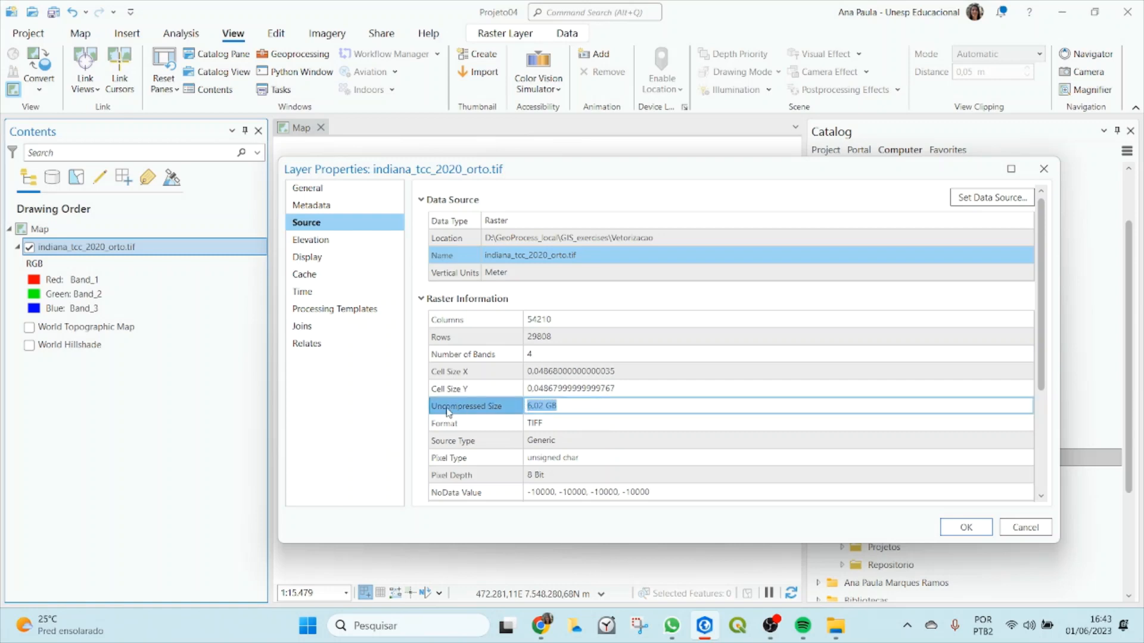
{"action": "left_click_drag", "start_coordinate": [575, 406], "coordinate": [525, 409]}
{"action": "left_click", "coordinate": [571, 405]}
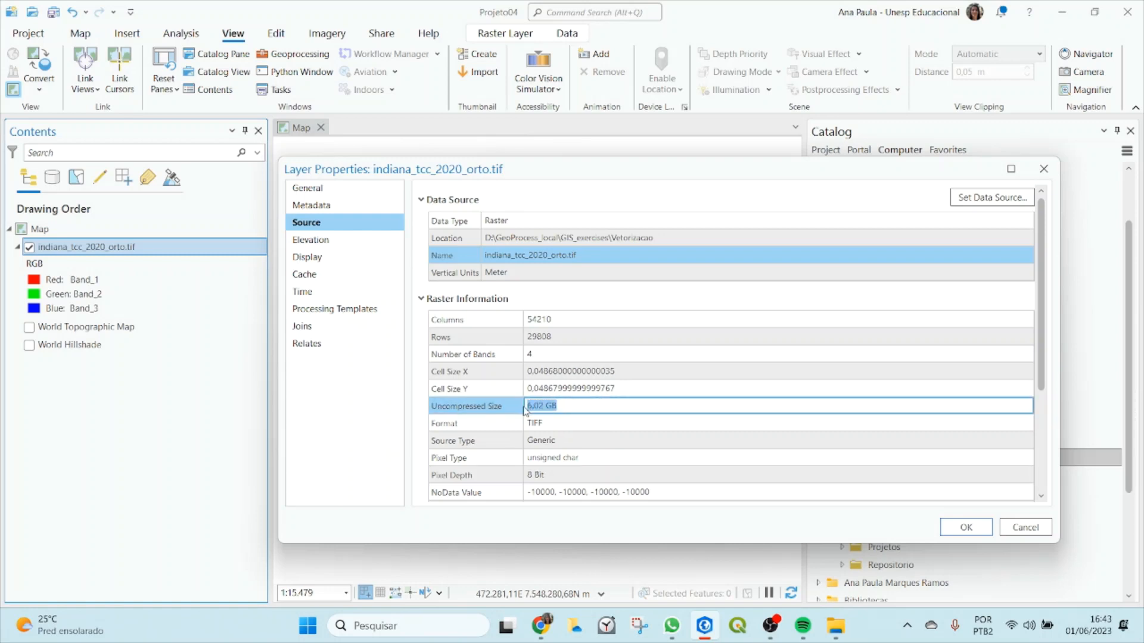
{"action": "left_click", "coordinate": [573, 405]}
Examine the orthophoto's file format and pixel depth in the raster information.
{"action": "left_click_drag", "start_coordinate": [545, 423], "coordinate": [527, 430]}
{"action": "left_click", "coordinate": [536, 475]}
{"action": "double_click", "coordinate": [539, 474]}
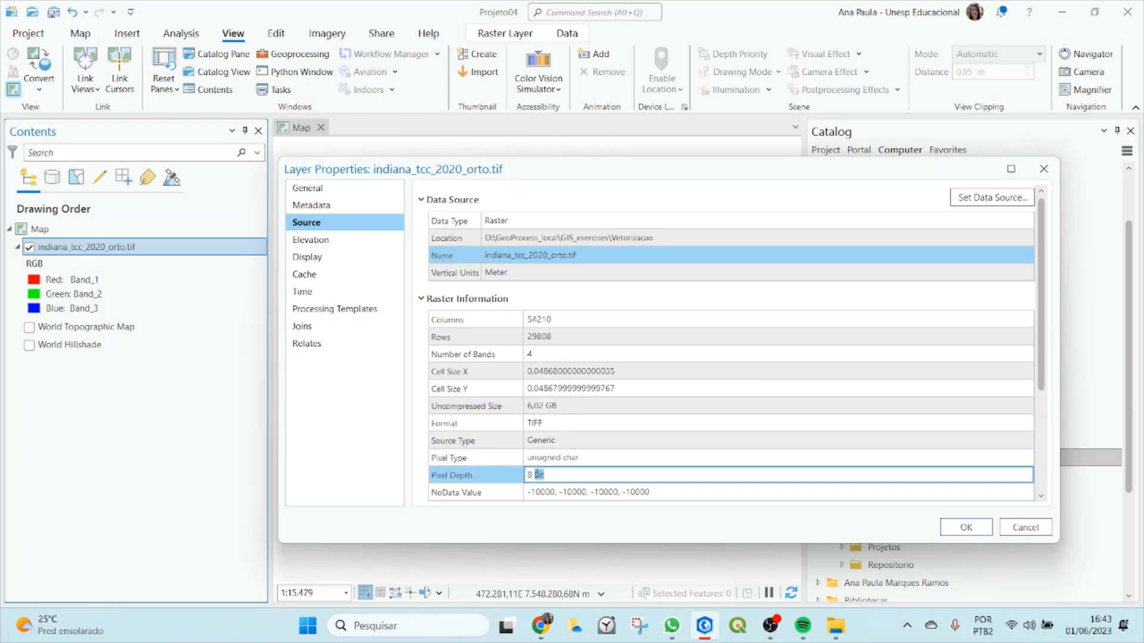
{"action": "left_click", "coordinate": [568, 475]}
{"action": "left_click_drag", "start_coordinate": [560, 475], "coordinate": [529, 474]}
{"action": "left_click", "coordinate": [560, 475]}
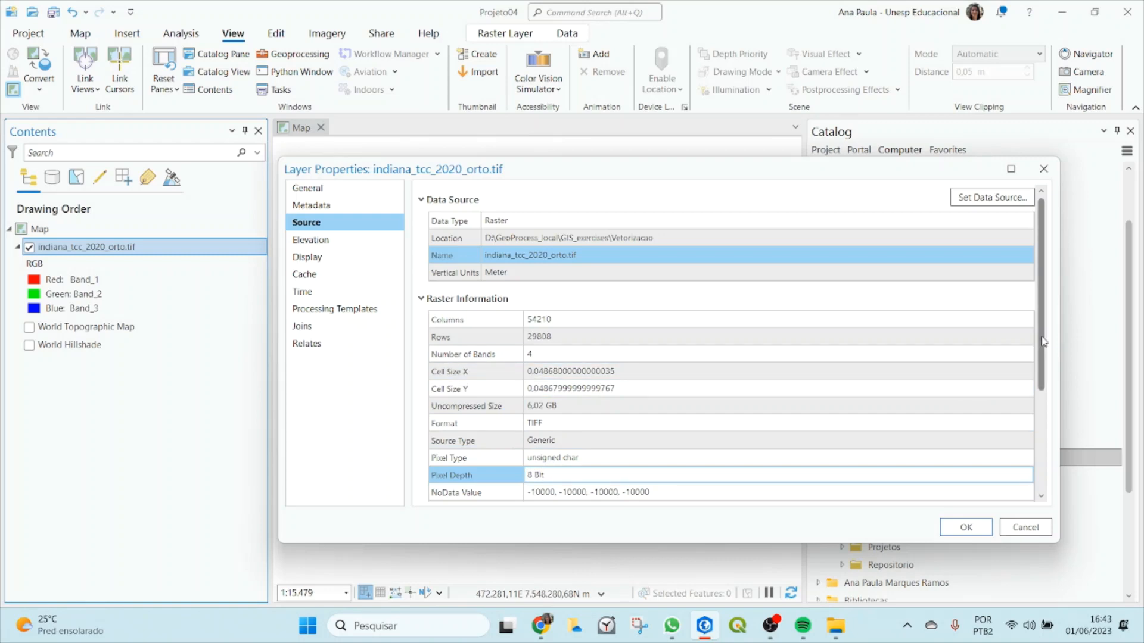
Review the number of bands and the remaining raster information down to the compression, and collapse the Raster Information section.
{"action": "scroll", "coordinate": [677, 438], "scroll_direction": "down", "scroll_amount": 3}
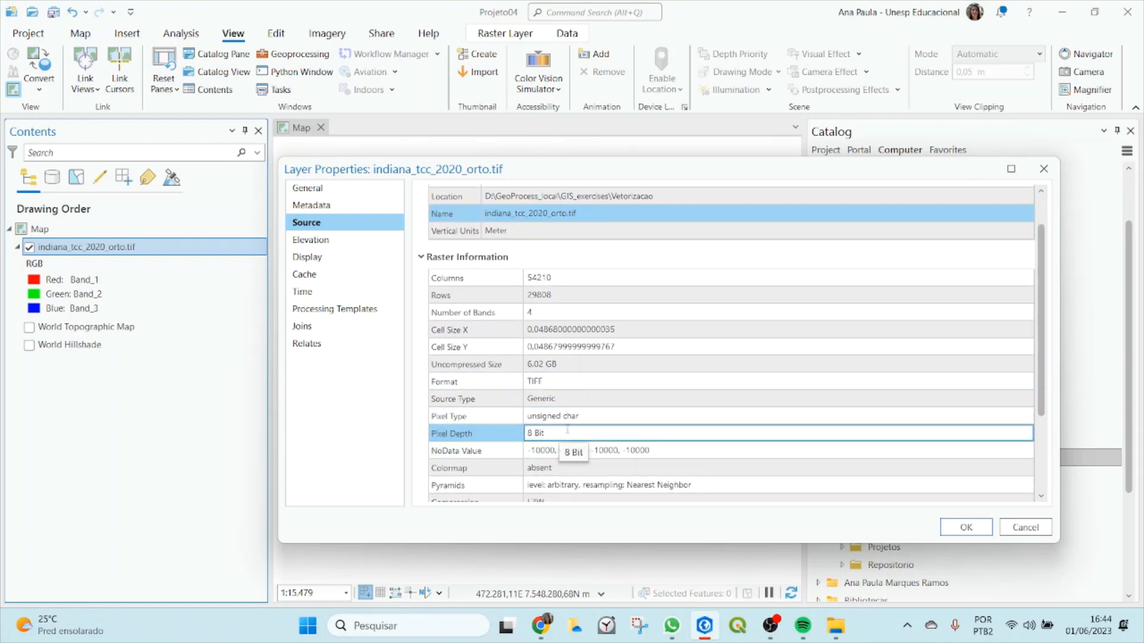
{"action": "left_click_drag", "start_coordinate": [1039, 369], "coordinate": [1039, 369]}
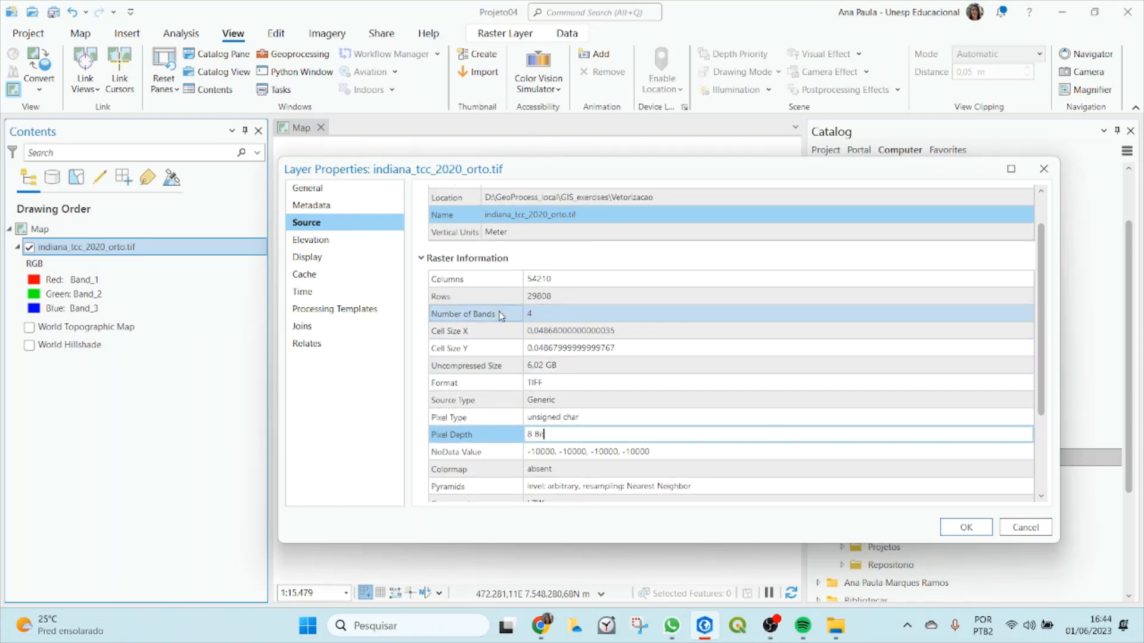
{"action": "left_click", "coordinate": [556, 314]}
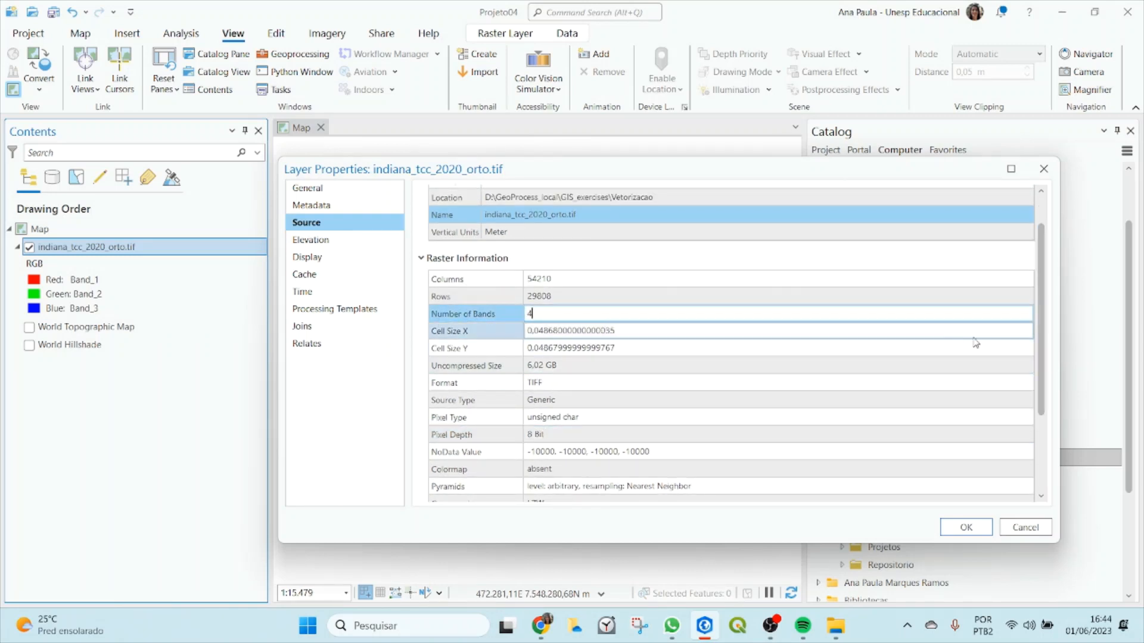
{"action": "left_click_drag", "start_coordinate": [1040, 356], "coordinate": [1042, 380]}
{"action": "left_click", "coordinate": [691, 353]}
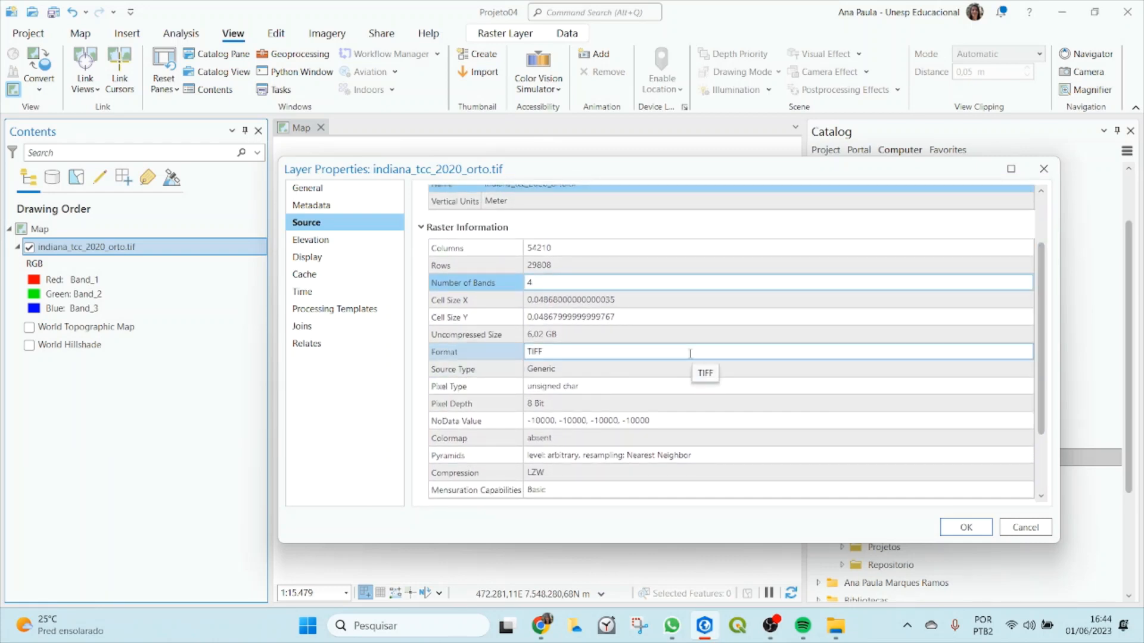
{"action": "left_click", "coordinate": [421, 227]}
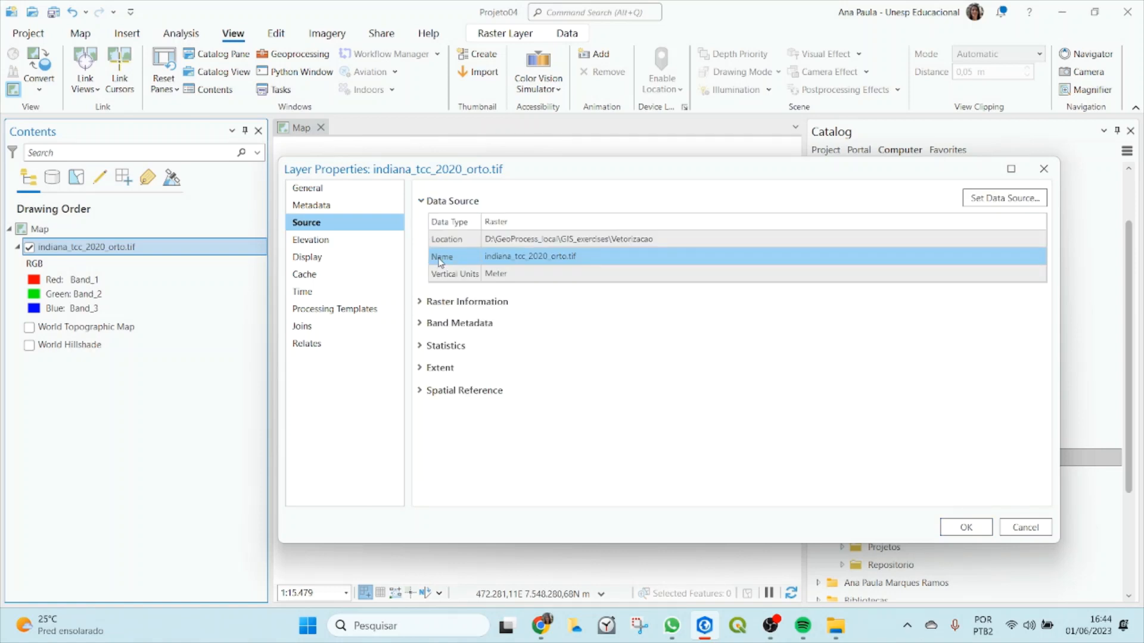
Examine the datum and UTM zone of the orthophoto's projected coordinate system, and dismiss the layer properties without changes.
{"action": "left_click", "coordinate": [421, 391]}
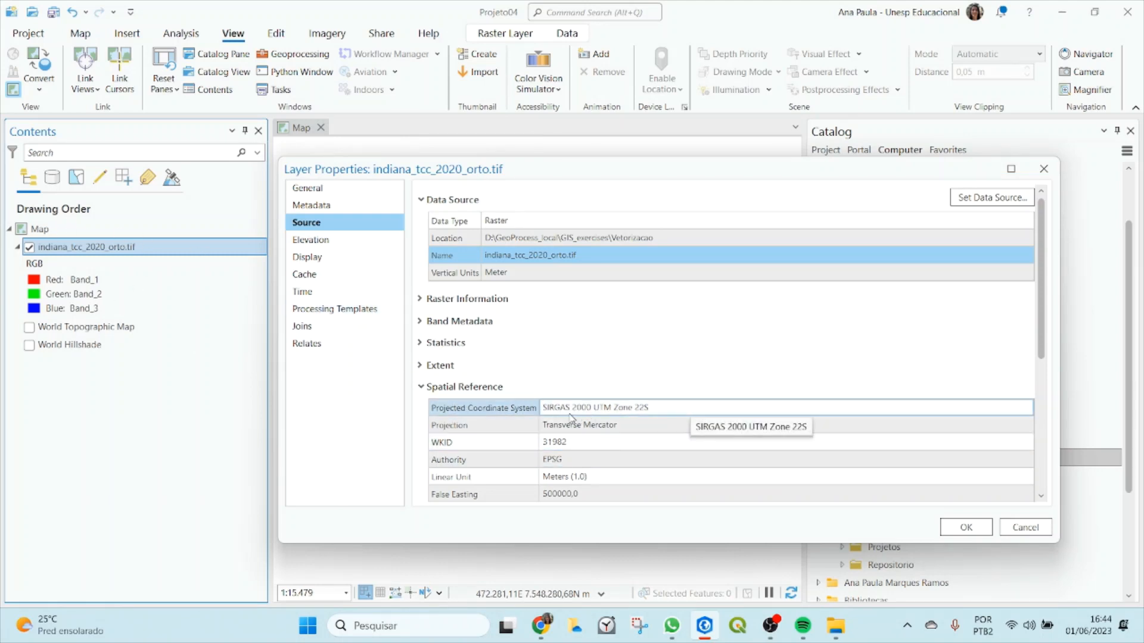
{"action": "left_click_drag", "start_coordinate": [543, 408], "coordinate": [594, 408]}
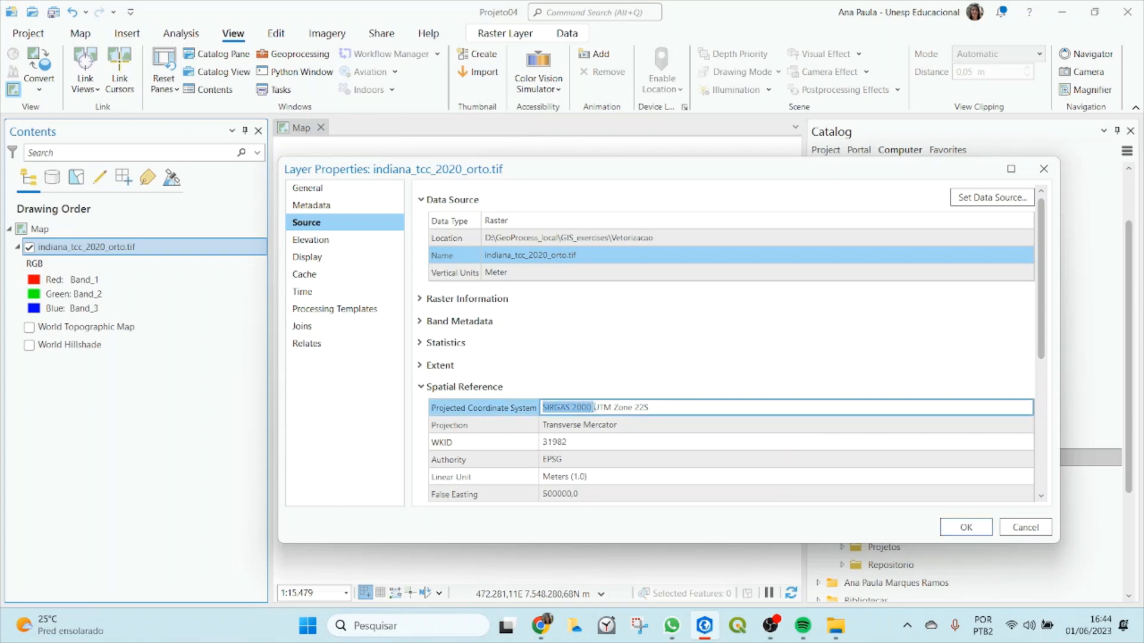
{"action": "left_click", "coordinate": [599, 408]}
{"action": "left_click_drag", "start_coordinate": [593, 407], "coordinate": [672, 407]}
{"action": "left_click", "coordinate": [690, 408]}
{"action": "left_click", "coordinate": [699, 407]}
{"action": "left_click_drag", "start_coordinate": [614, 408], "coordinate": [651, 408]}
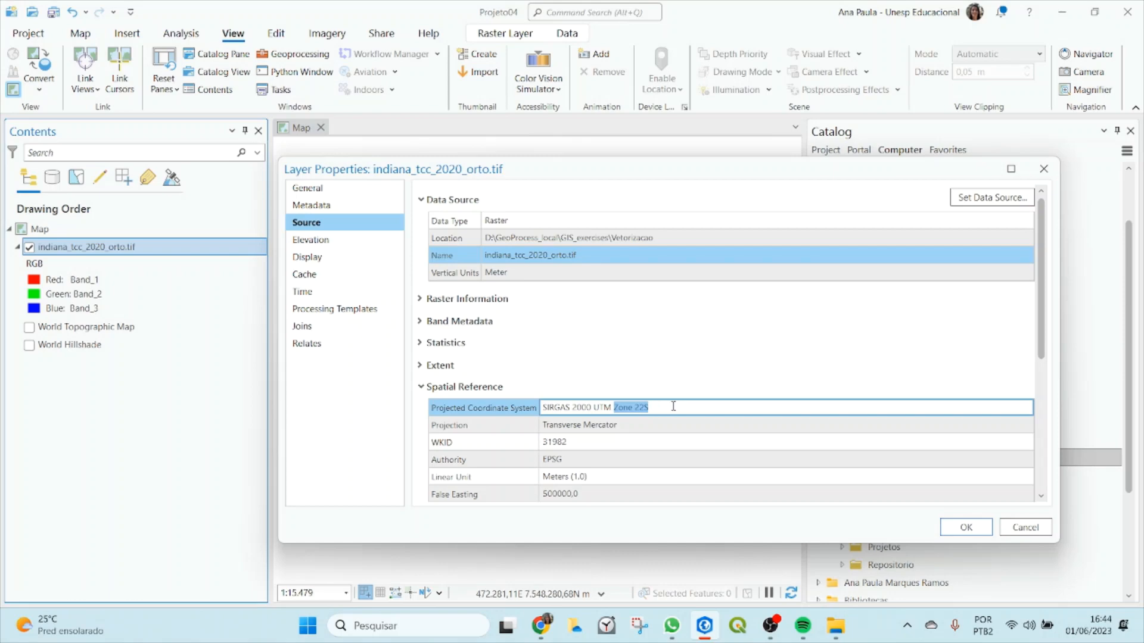
{"action": "left_click", "coordinate": [673, 408]}
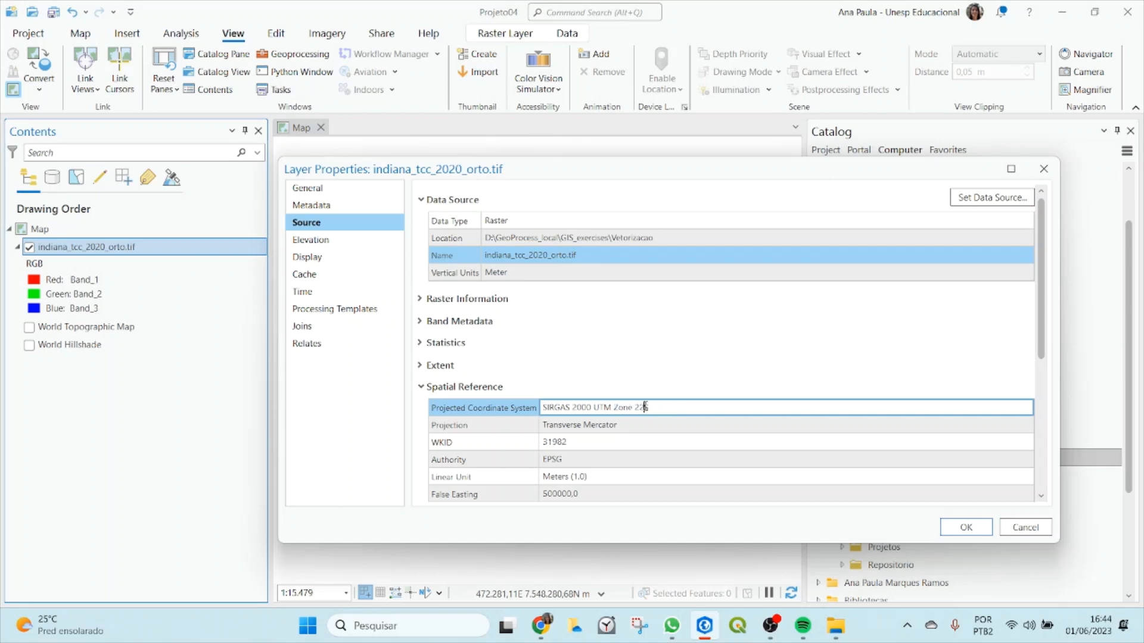
{"action": "left_click", "coordinate": [1022, 528]}
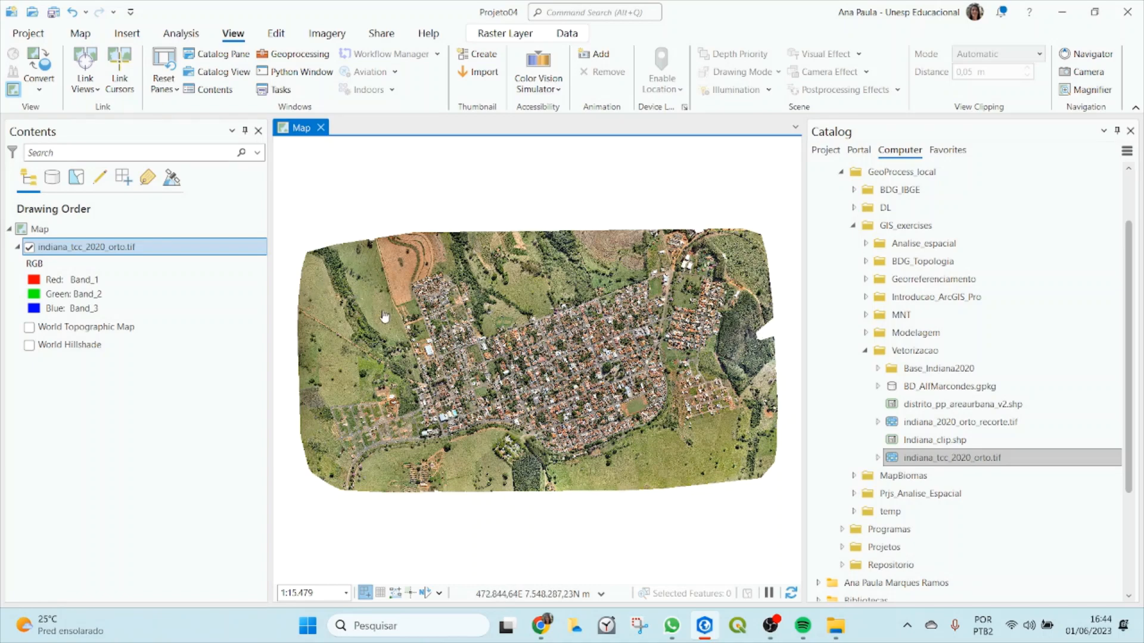
Inspect the orthophoto's level of detail around the houses and backyards in the urban area.
{"action": "scroll", "coordinate": [514, 380], "scroll_direction": "up", "scroll_amount": 4}
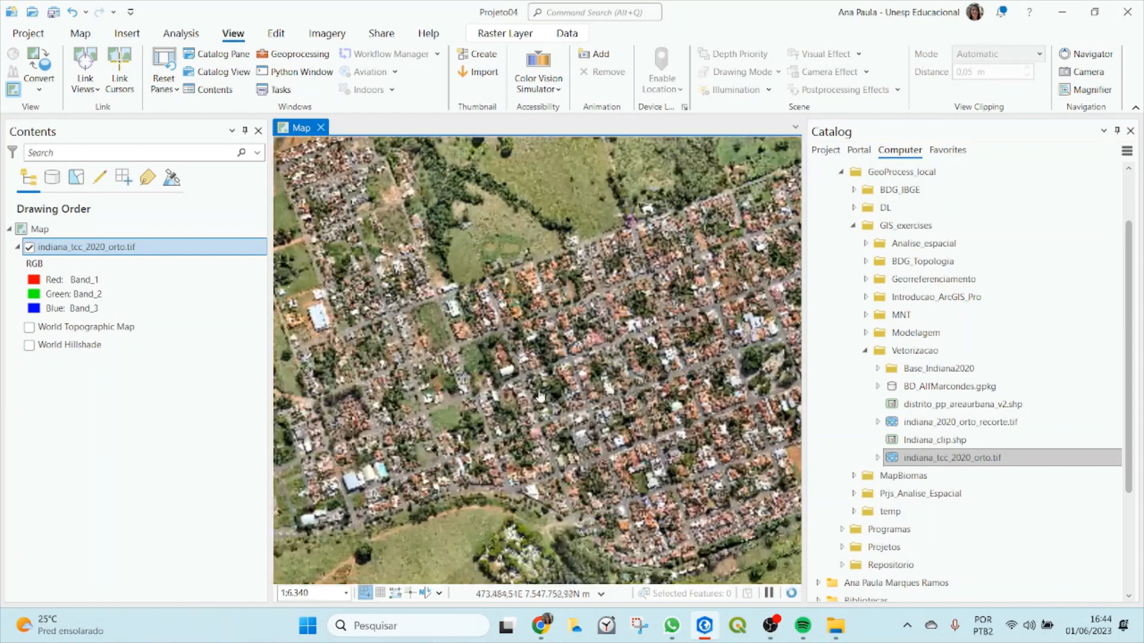
{"action": "scroll", "coordinate": [547, 420], "scroll_direction": "up", "scroll_amount": 8}
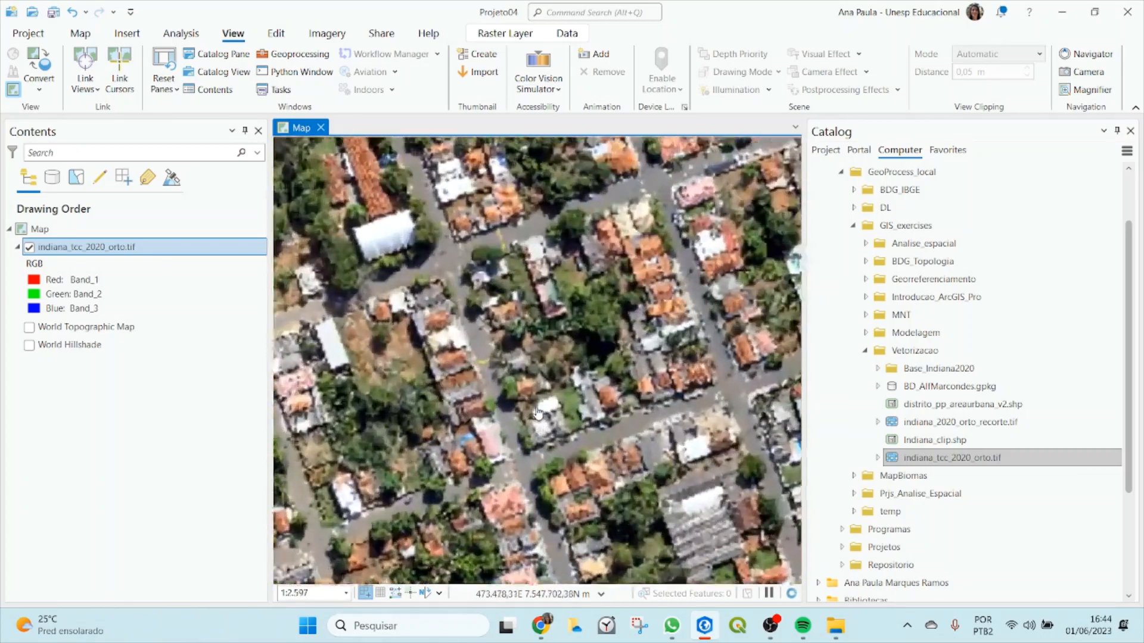
{"action": "scroll", "coordinate": [599, 316], "scroll_direction": "up", "scroll_amount": 4}
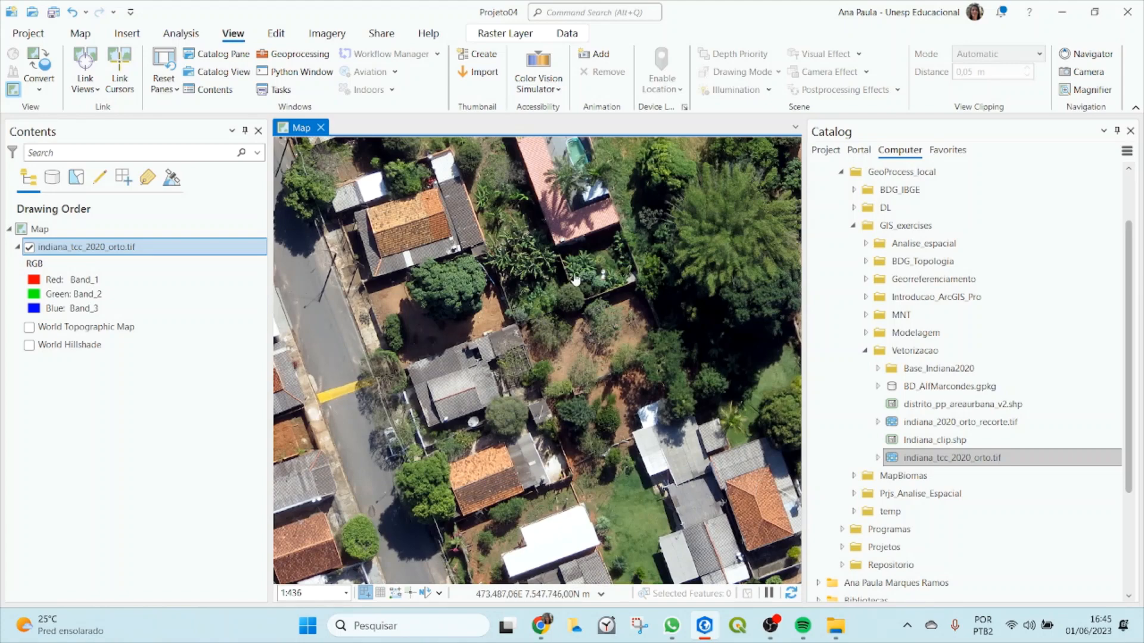
{"action": "scroll", "coordinate": [571, 282], "scroll_direction": "up", "scroll_amount": 4}
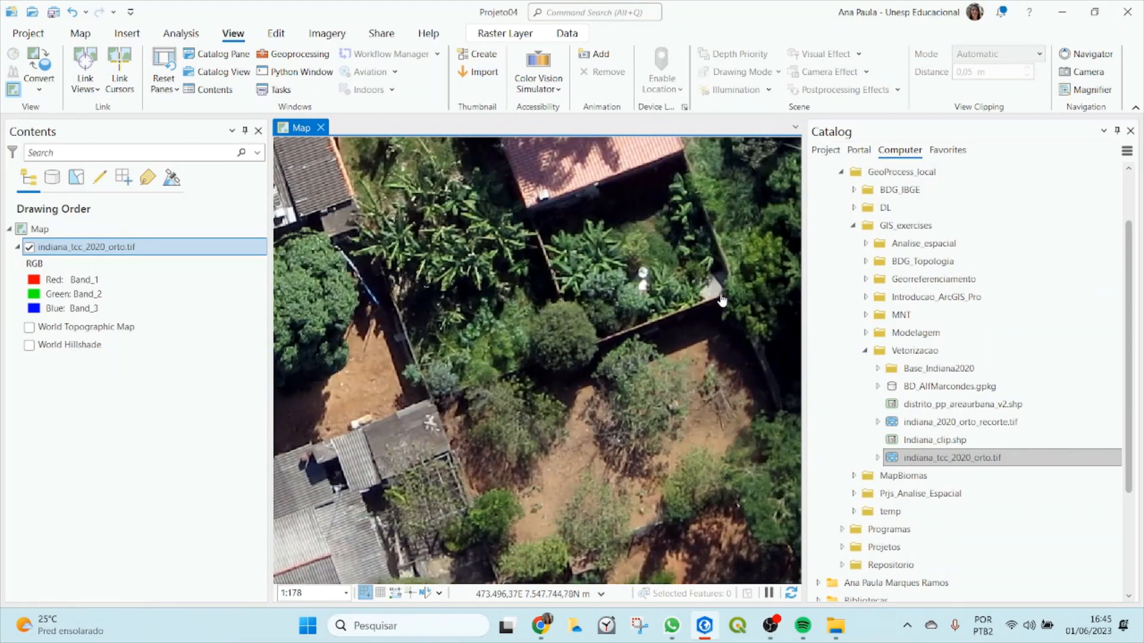
{"action": "scroll", "coordinate": [665, 301], "scroll_direction": "up", "scroll_amount": 4}
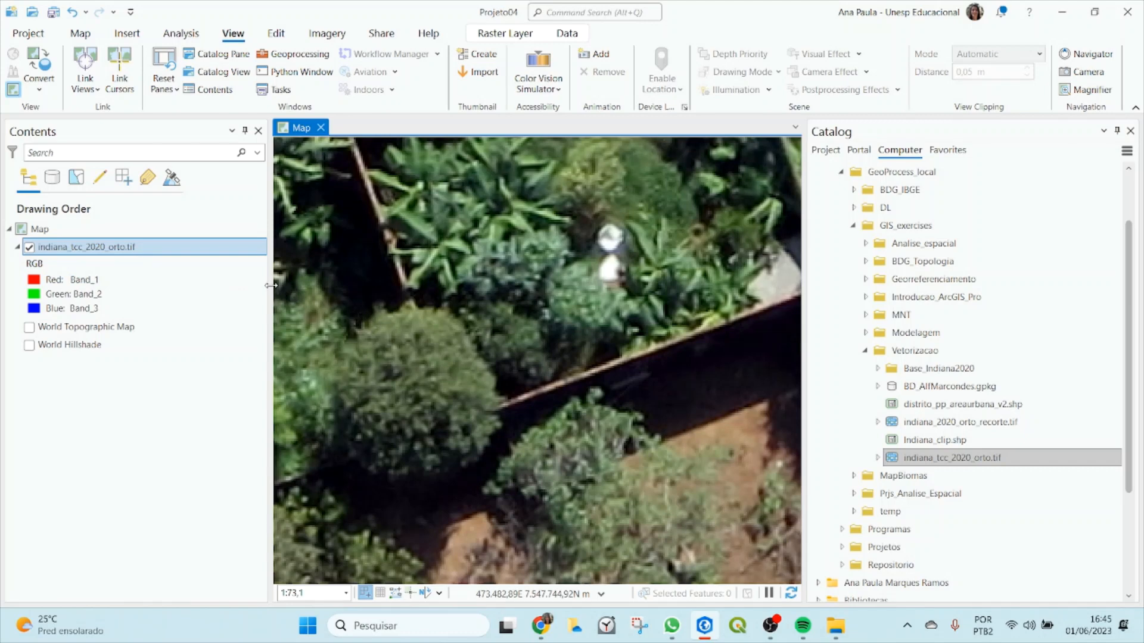
Narrow the Contents pane and display the residential blocks around the pond at a scale of 1:1.064.
{"action": "left_click_drag", "start_coordinate": [271, 285], "coordinate": [182, 286]}
{"action": "scroll", "coordinate": [511, 393], "scroll_direction": "down", "scroll_amount": 4}
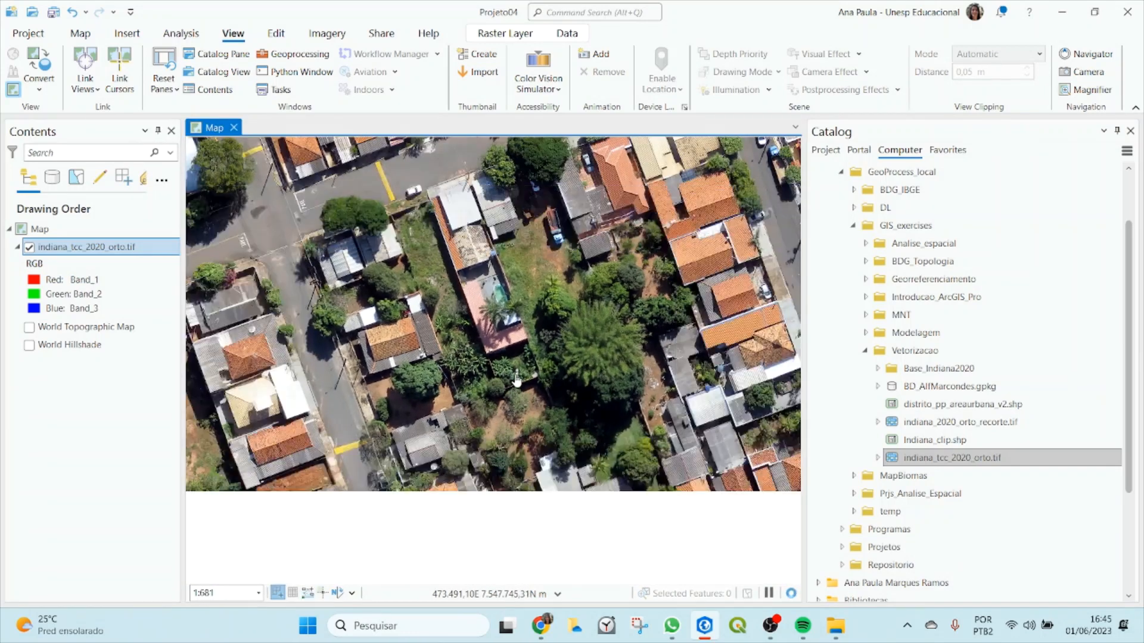
{"action": "scroll", "coordinate": [510, 368], "scroll_direction": "down", "scroll_amount": 3}
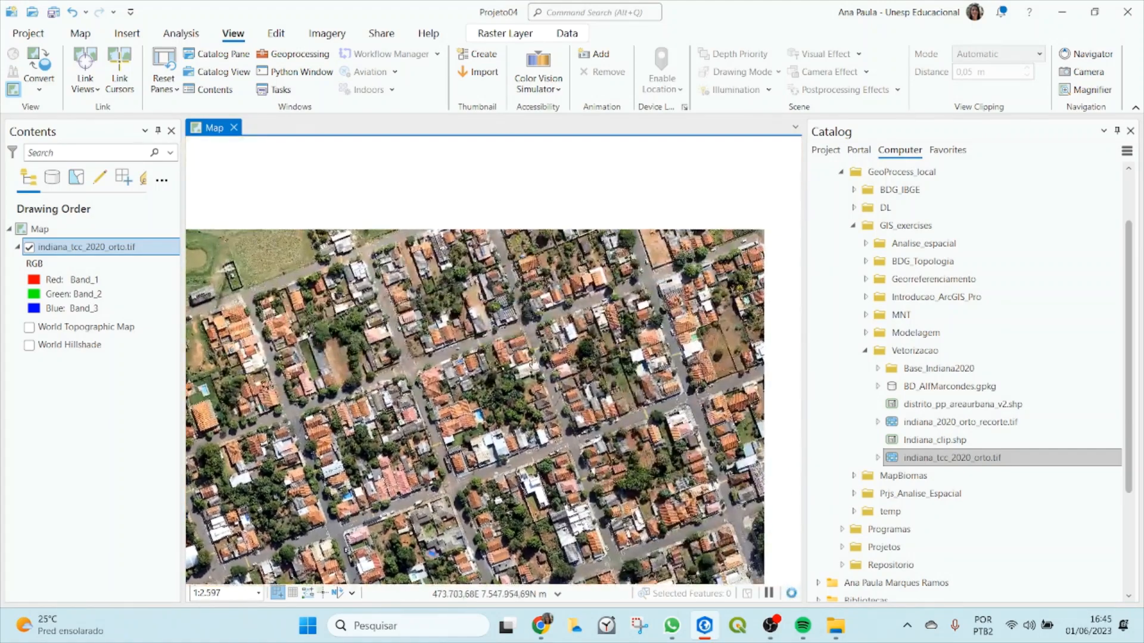
{"action": "left_click_drag", "start_coordinate": [626, 258], "coordinate": [350, 446]}
{"action": "scroll", "coordinate": [569, 320], "scroll_direction": "up", "scroll_amount": 3}
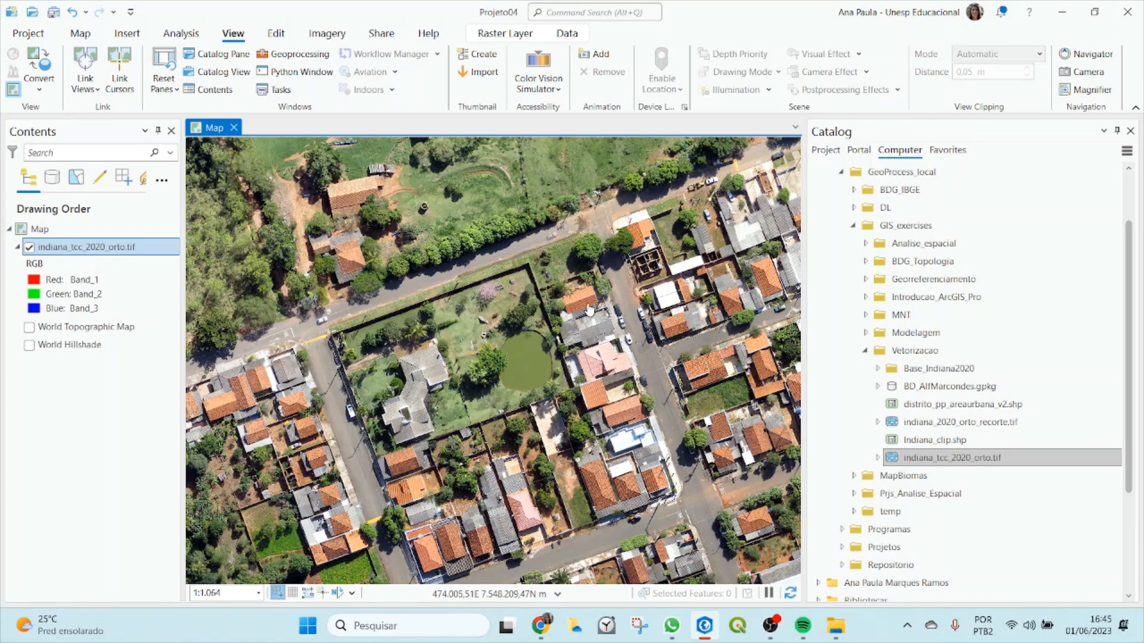
Start a new feature class in Projeto04.gdb, found in the project's Projeto04 folder.
{"action": "left_click", "coordinate": [827, 150]}
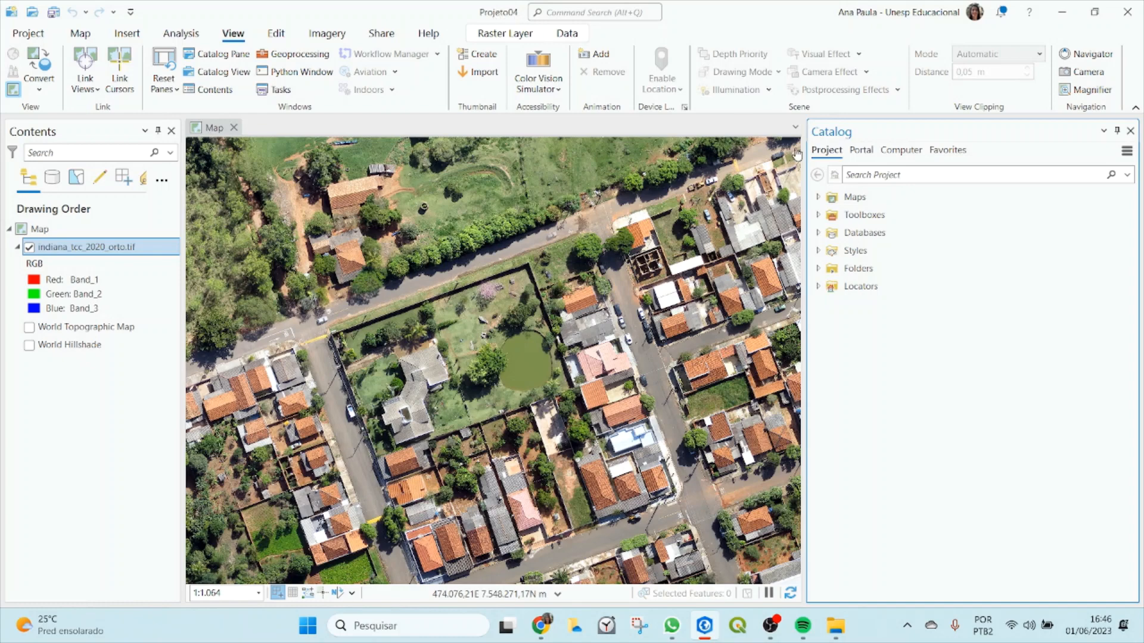
{"action": "left_click", "coordinate": [818, 268]}
{"action": "left_click", "coordinate": [858, 285]}
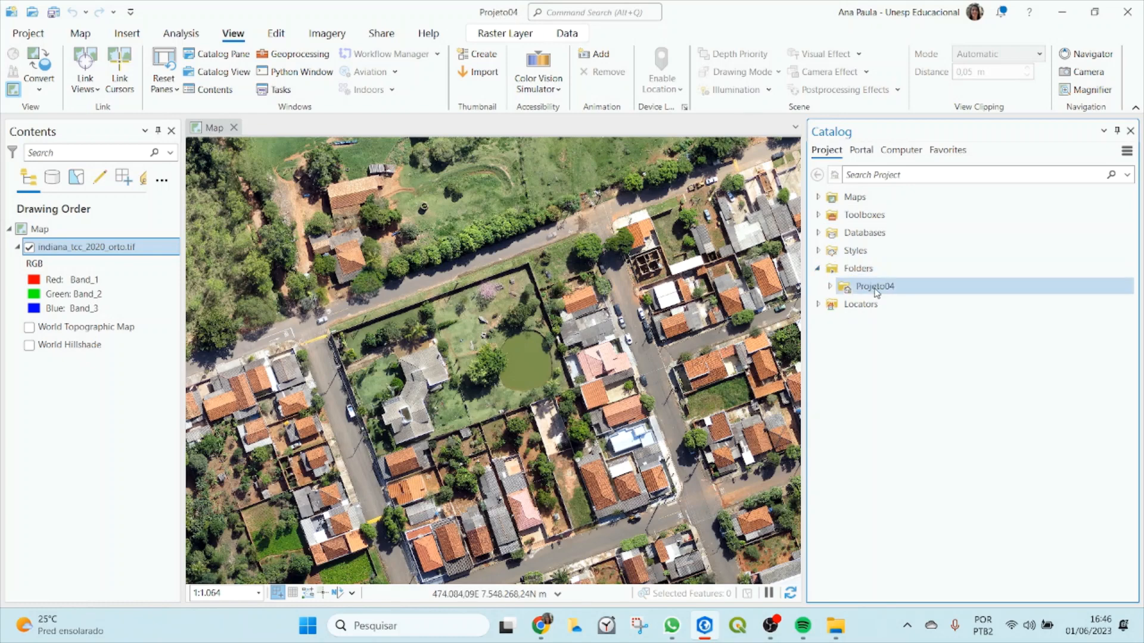
{"action": "left_click", "coordinate": [830, 287]}
{"action": "left_click", "coordinate": [865, 305]}
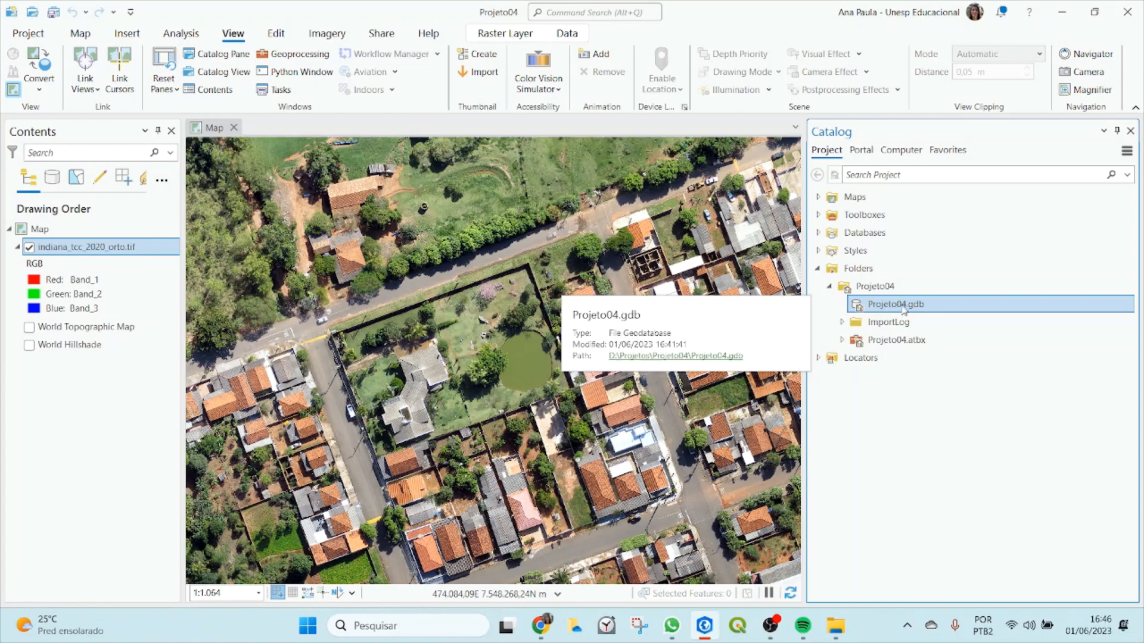
{"action": "right_click", "coordinate": [876, 308]}
{"action": "mouse_move", "coordinate": [953, 13]}
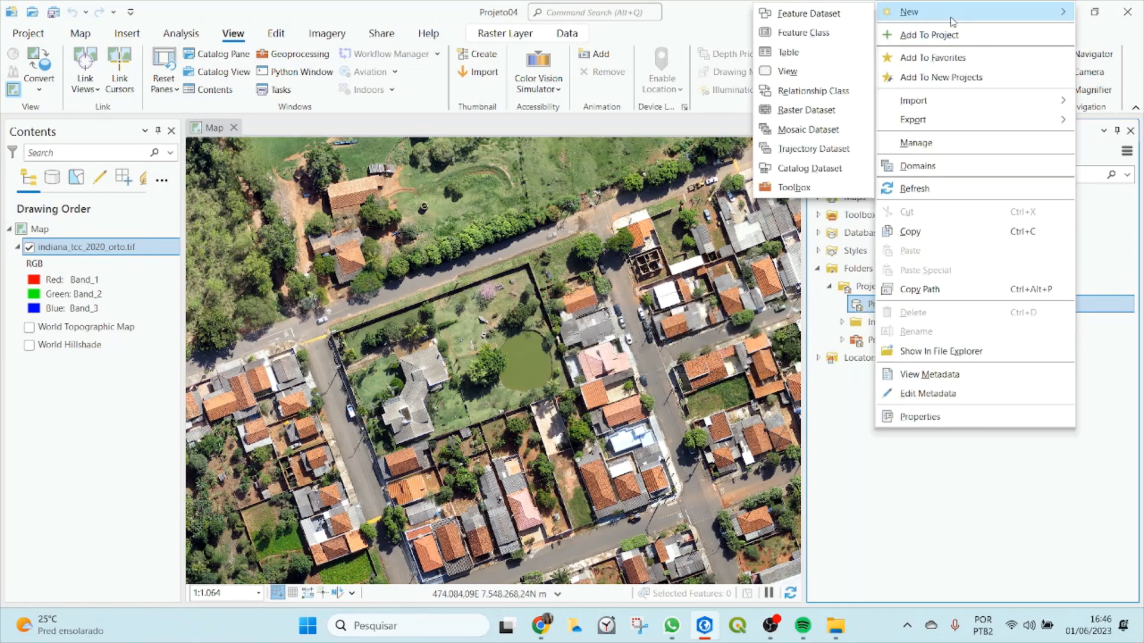
{"action": "left_click", "coordinate": [798, 37]}
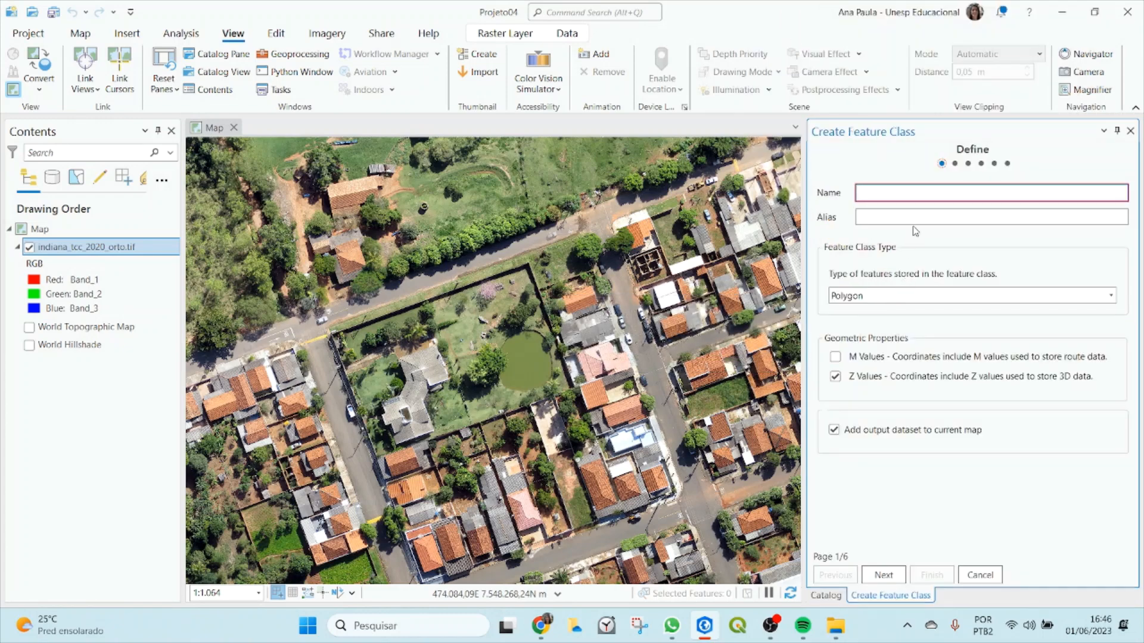
Define the feature class with the name Vias and the Line type, and proceed to its fields.
{"action": "type", "text": "Vias"}
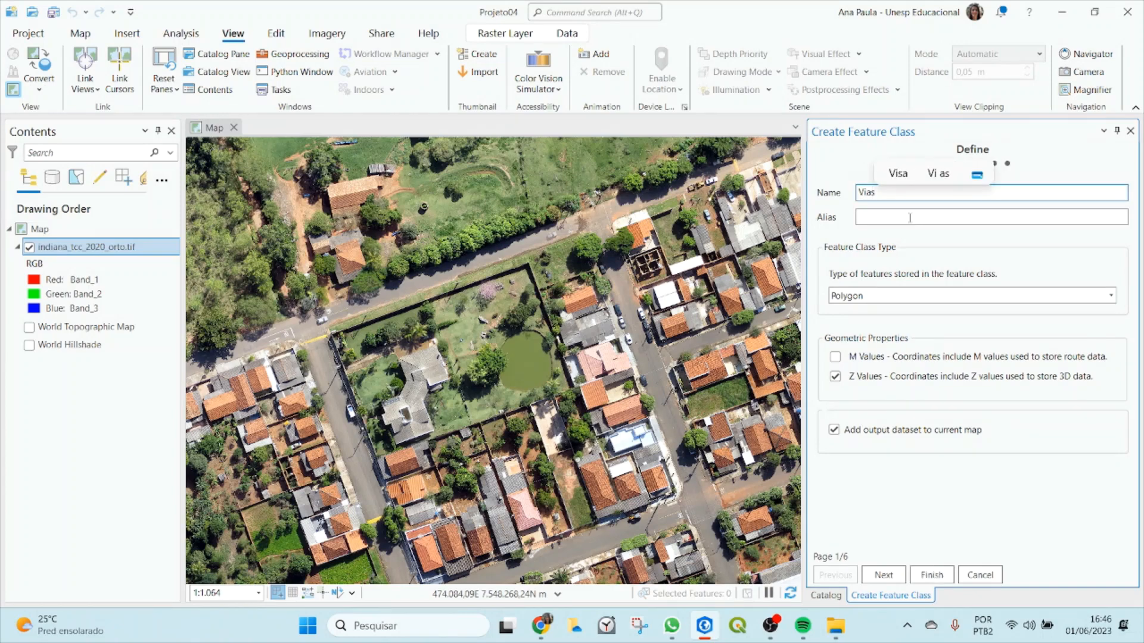
{"action": "left_click", "coordinate": [852, 293]}
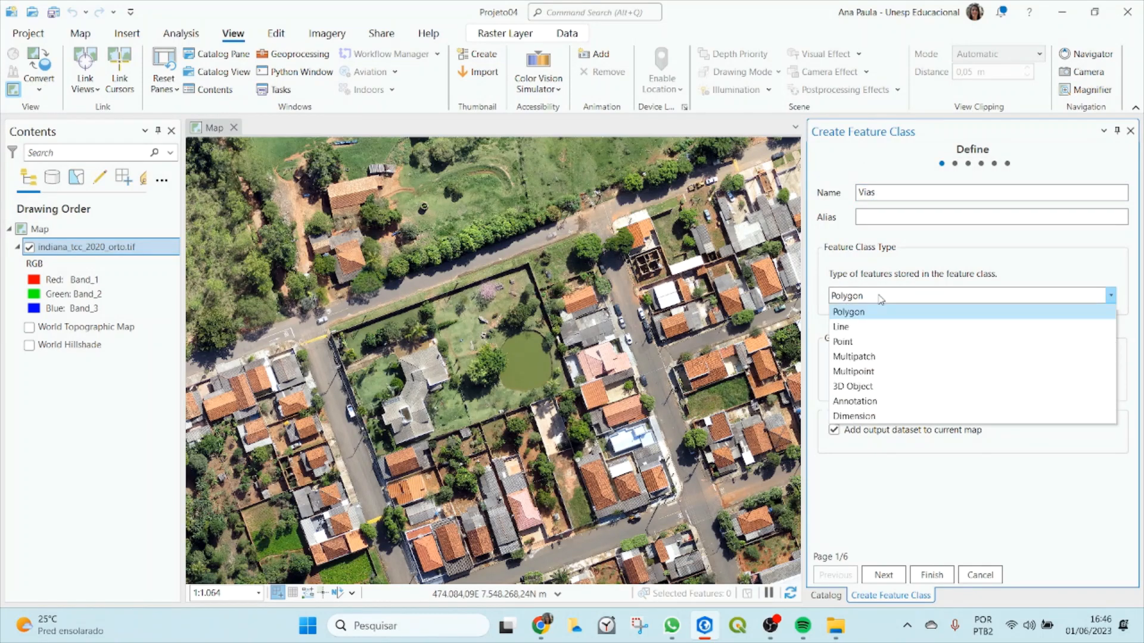
{"action": "left_click", "coordinate": [841, 327]}
{"action": "left_click", "coordinate": [886, 577]}
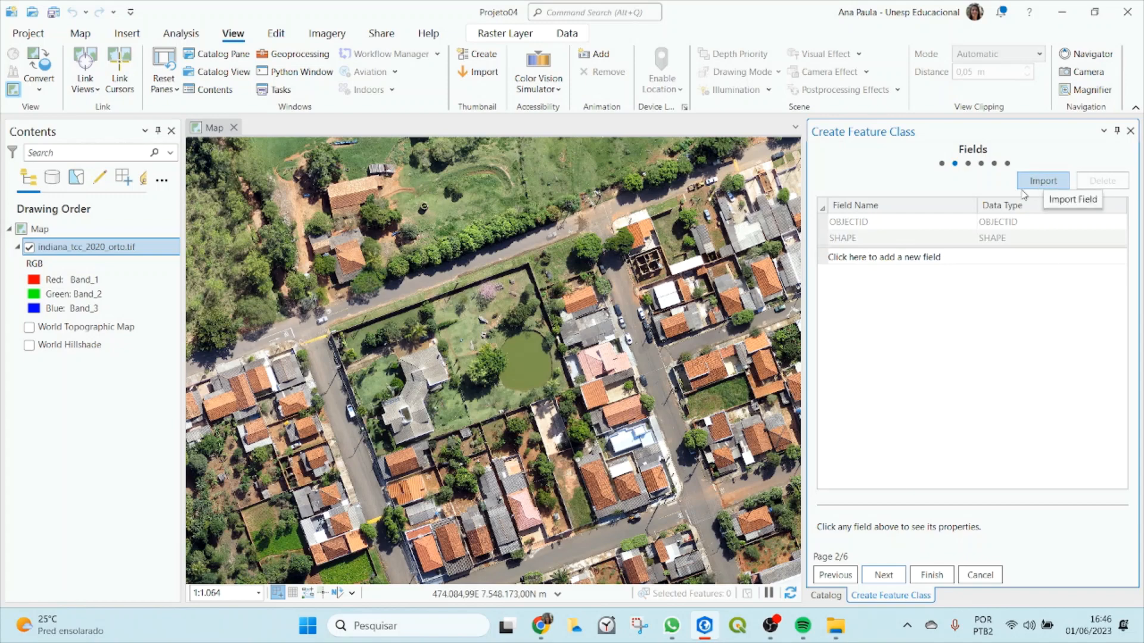
Add two Text fields named Nome and Sentido to the new feature class.
{"action": "left_click", "coordinate": [851, 263]}
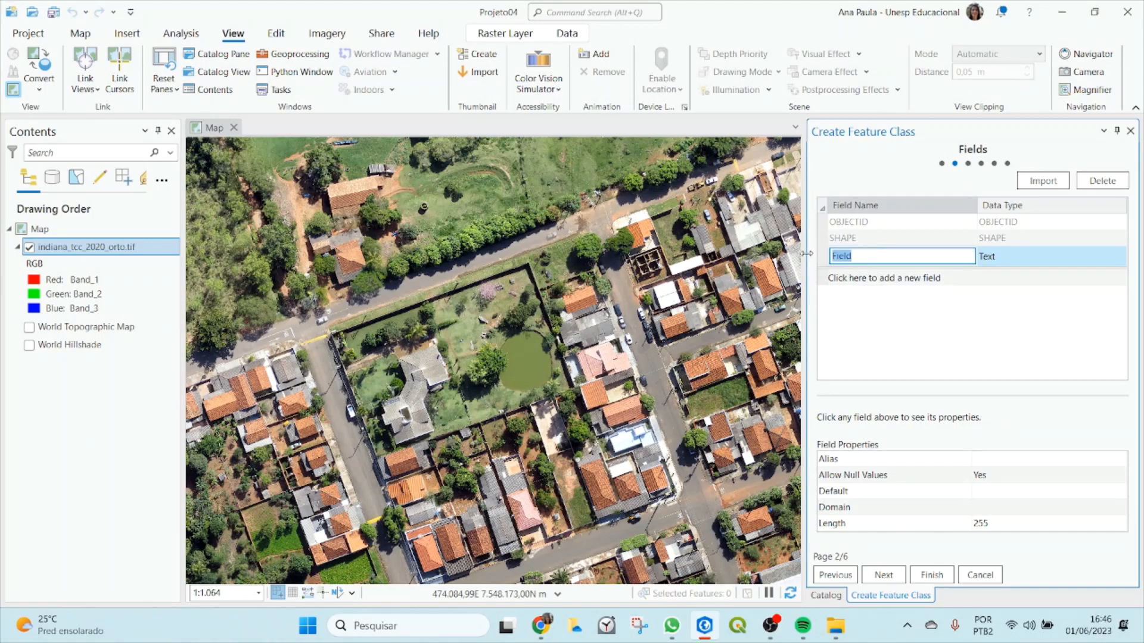
{"action": "type", "text": "Nome"}
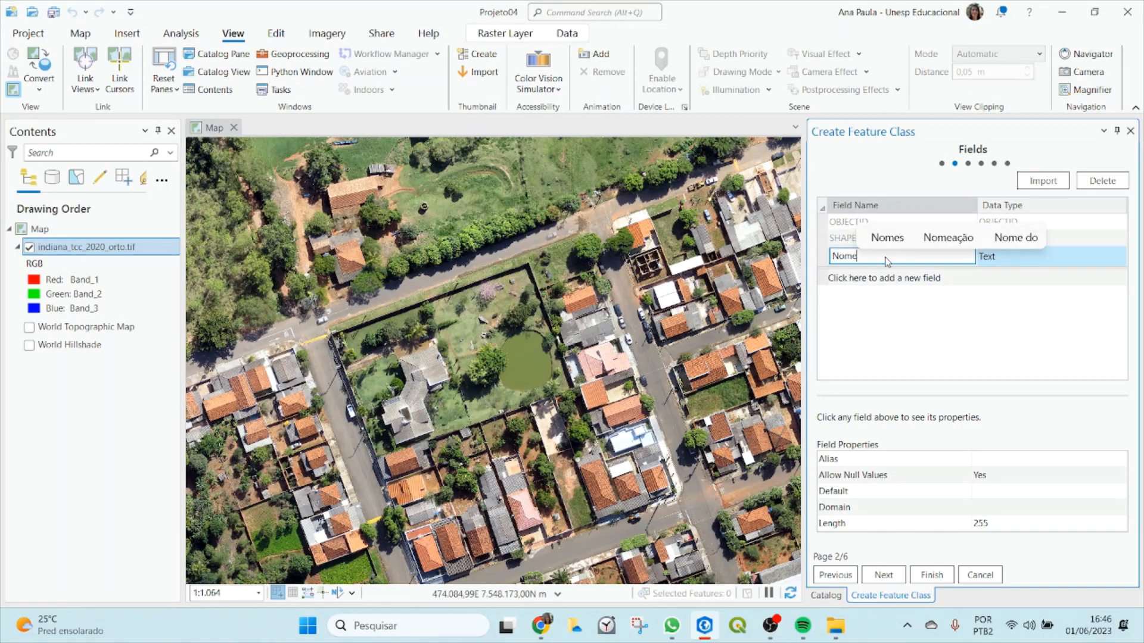
{"action": "key", "text": "Return"}
{"action": "left_click", "coordinate": [1037, 278]}
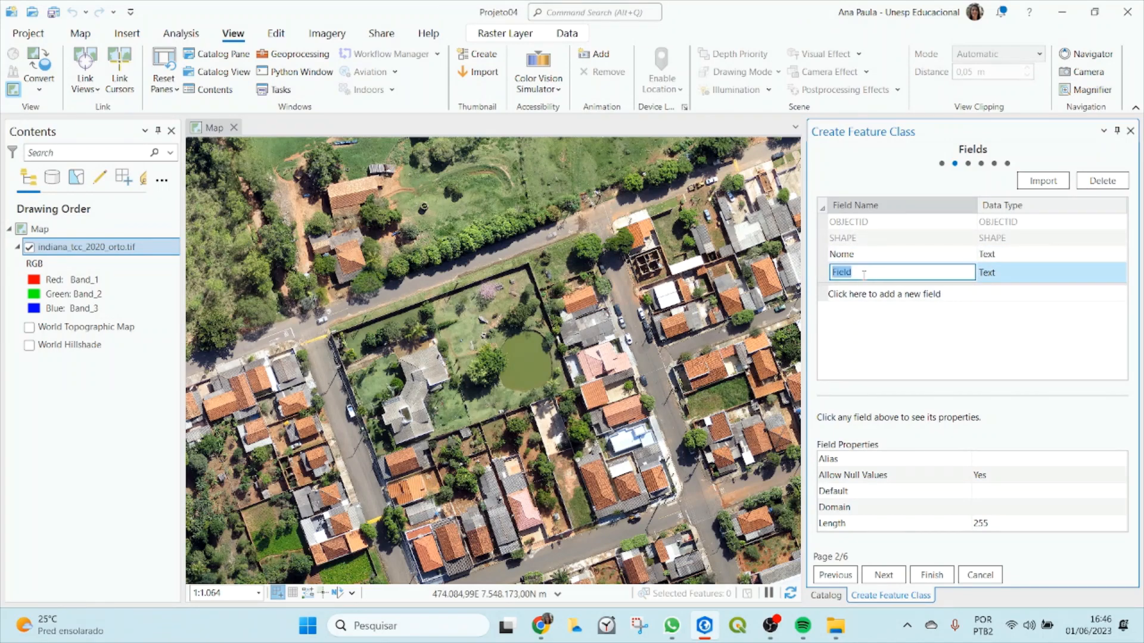
{"action": "left_click", "coordinate": [885, 271]}
{"action": "left_click_drag", "start_coordinate": [881, 269], "coordinate": [822, 274]}
{"action": "type", "text": "Senti"}
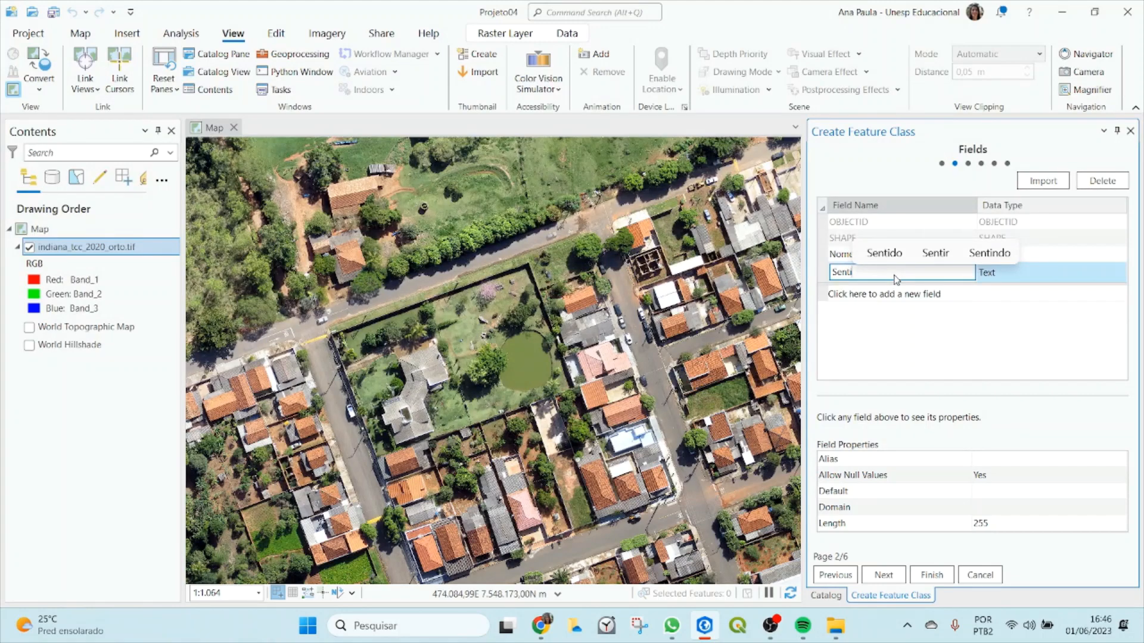
{"action": "type", "text": "d"}
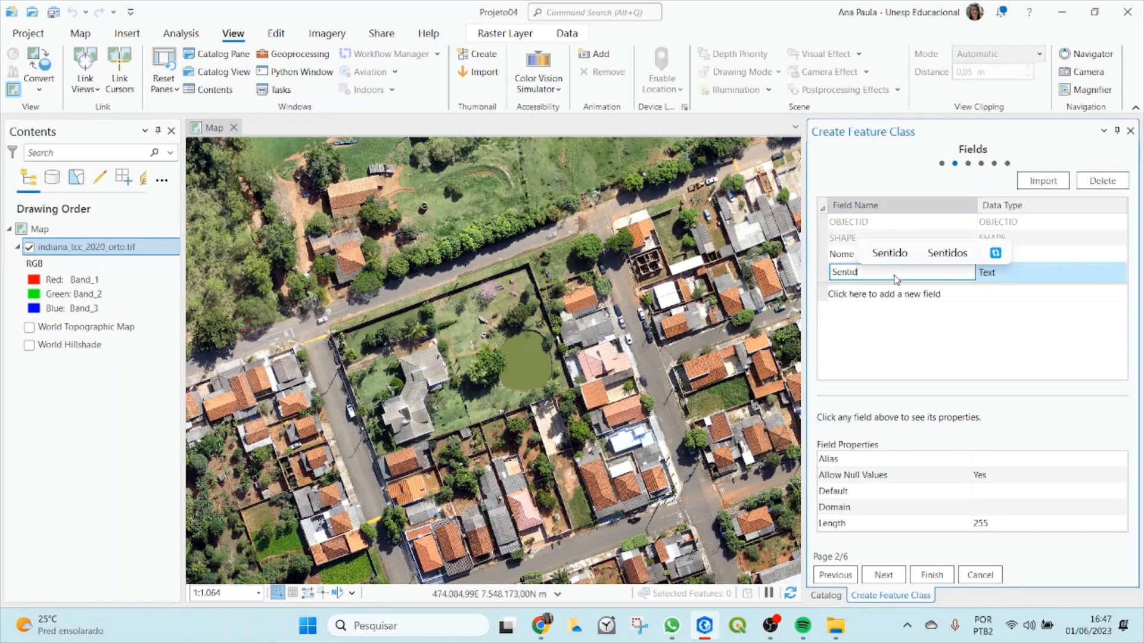
{"action": "type", "text": "o"}
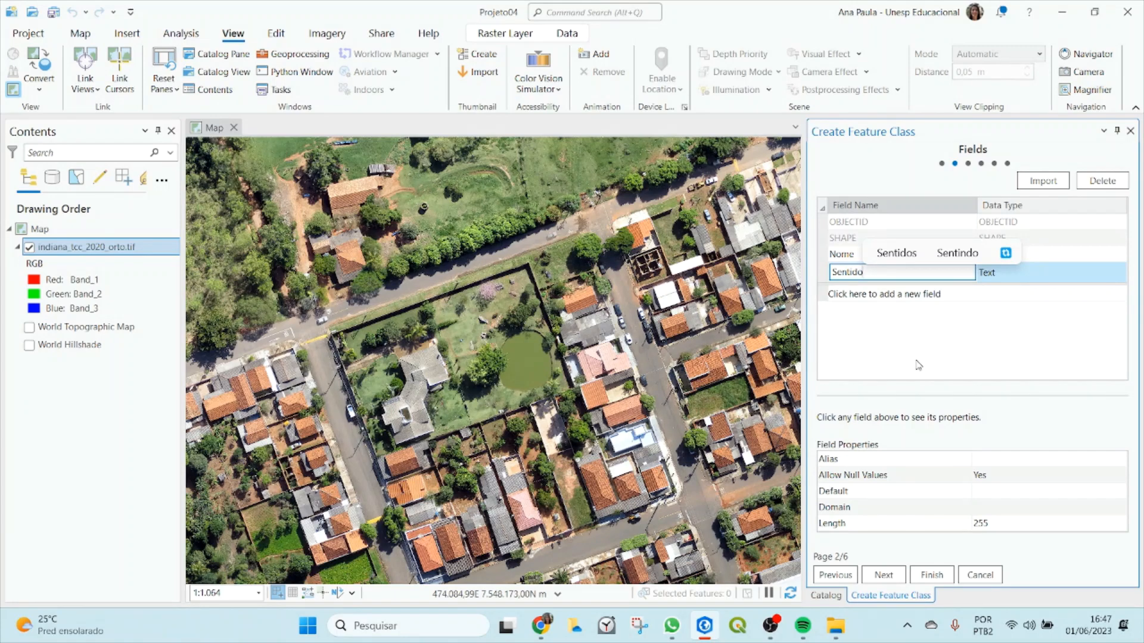
Keep the Nome field's data type as Text and set its length to 50.
{"action": "left_click", "coordinate": [841, 257]}
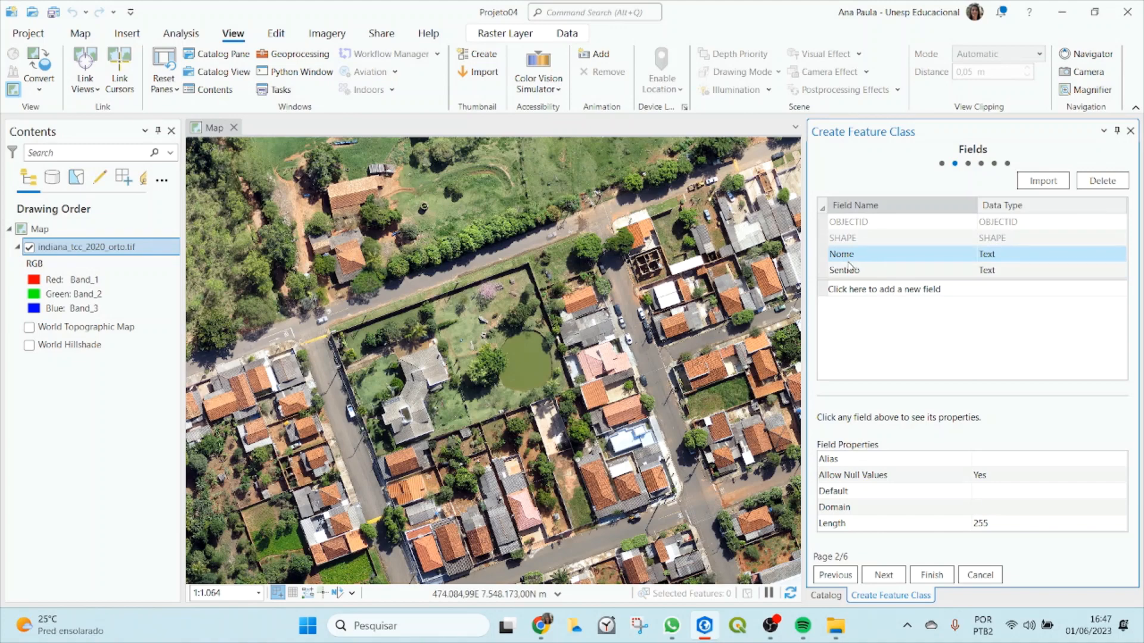
{"action": "left_click", "coordinate": [850, 270]}
{"action": "left_click", "coordinate": [850, 256]}
{"action": "left_click", "coordinate": [997, 259]}
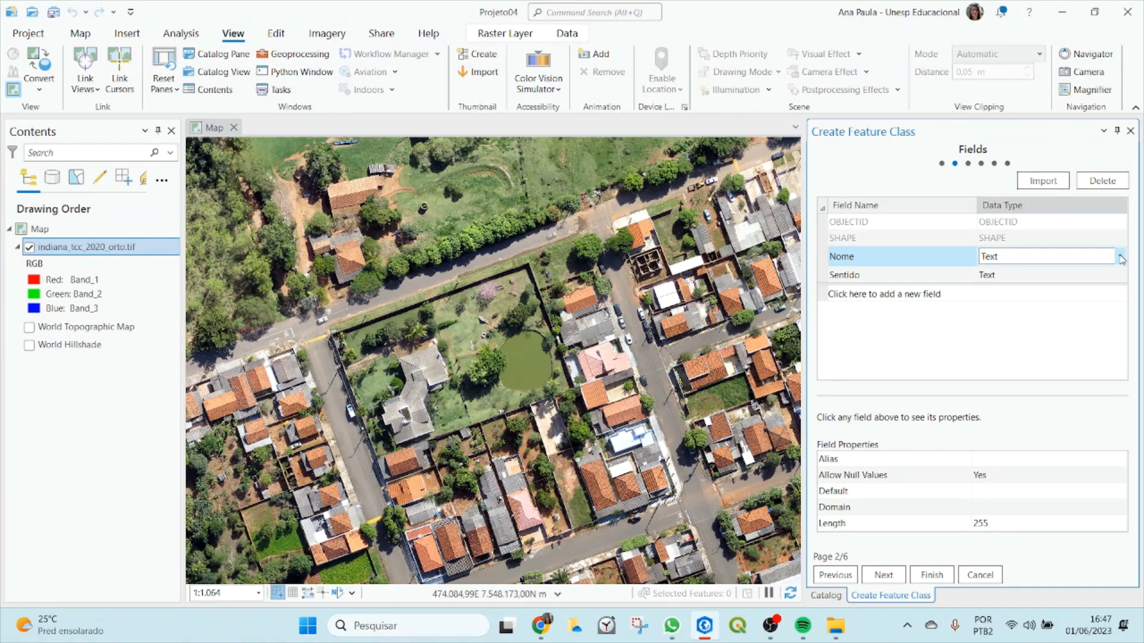
{"action": "left_click", "coordinate": [1031, 258]}
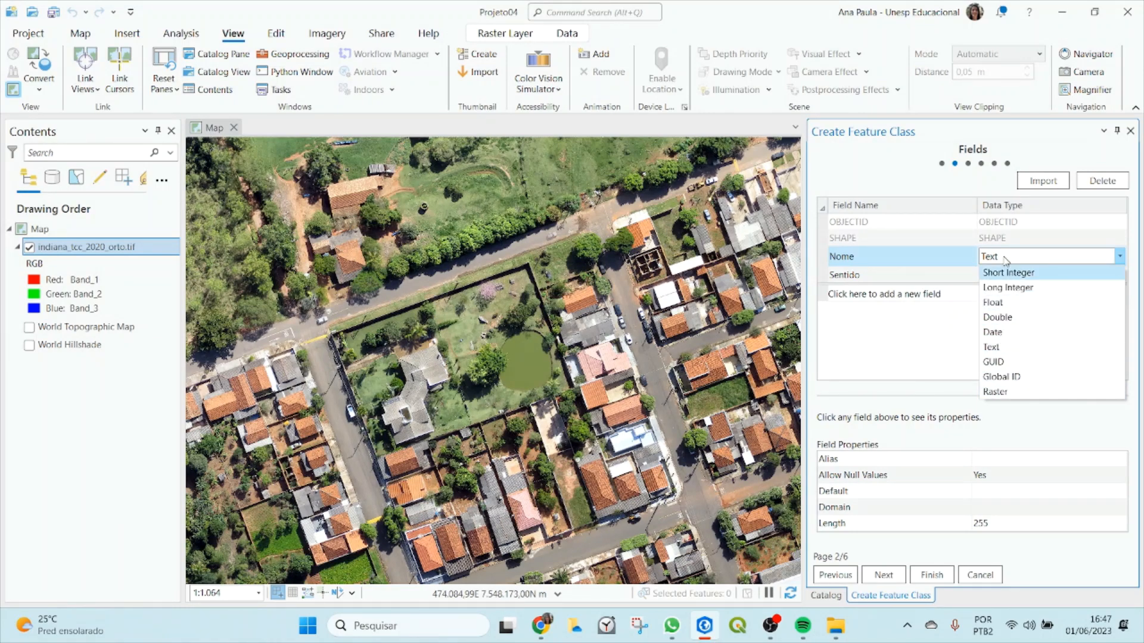
{"action": "left_click", "coordinate": [985, 525]}
{"action": "left_click", "coordinate": [982, 521]}
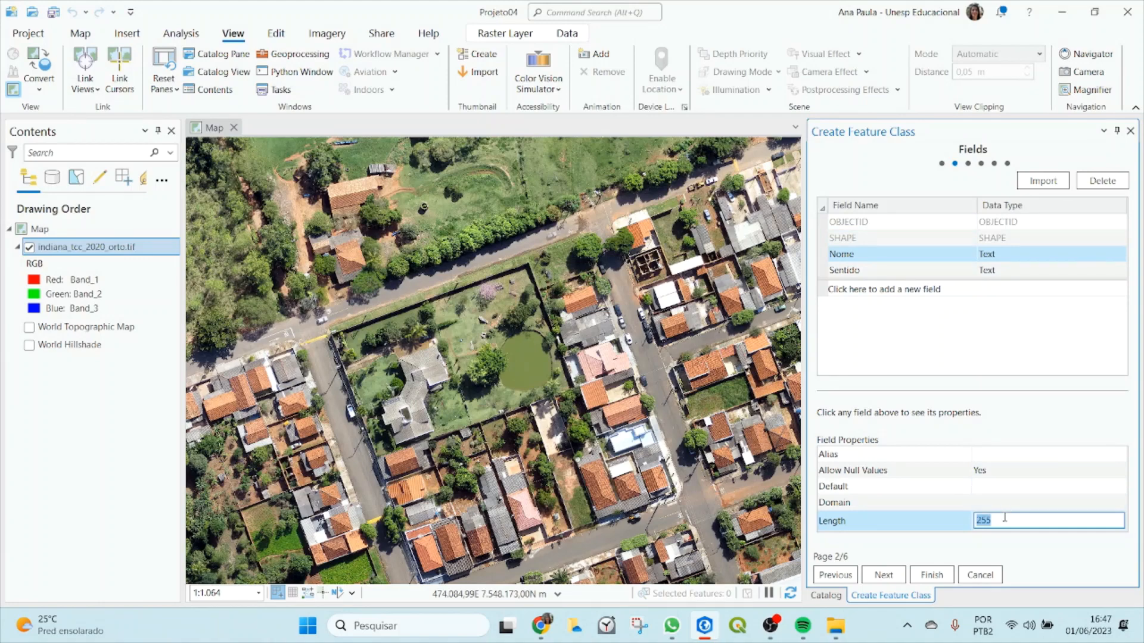
{"action": "left_click", "coordinate": [1007, 520]}
{"action": "left_click_drag", "start_coordinate": [1007, 520], "coordinate": [970, 523]}
{"action": "type", "text": "50"}
Keep the Sentido field's data type as Text and set its length to 20.
{"action": "left_click", "coordinate": [863, 271]}
{"action": "left_click", "coordinate": [999, 274]}
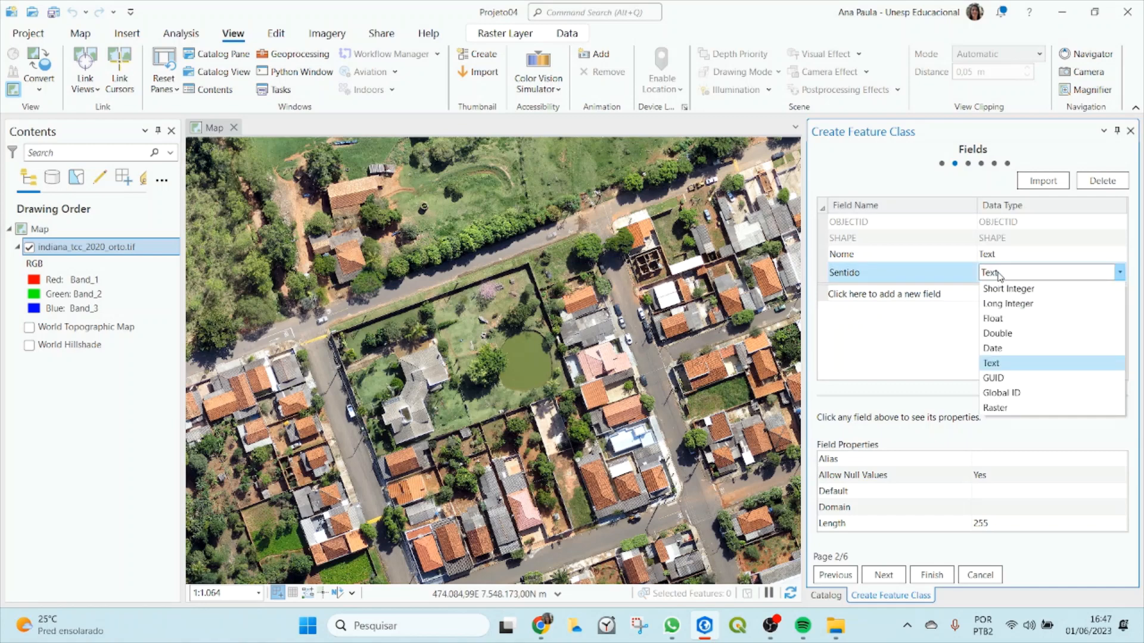
{"action": "left_click", "coordinate": [934, 350]}
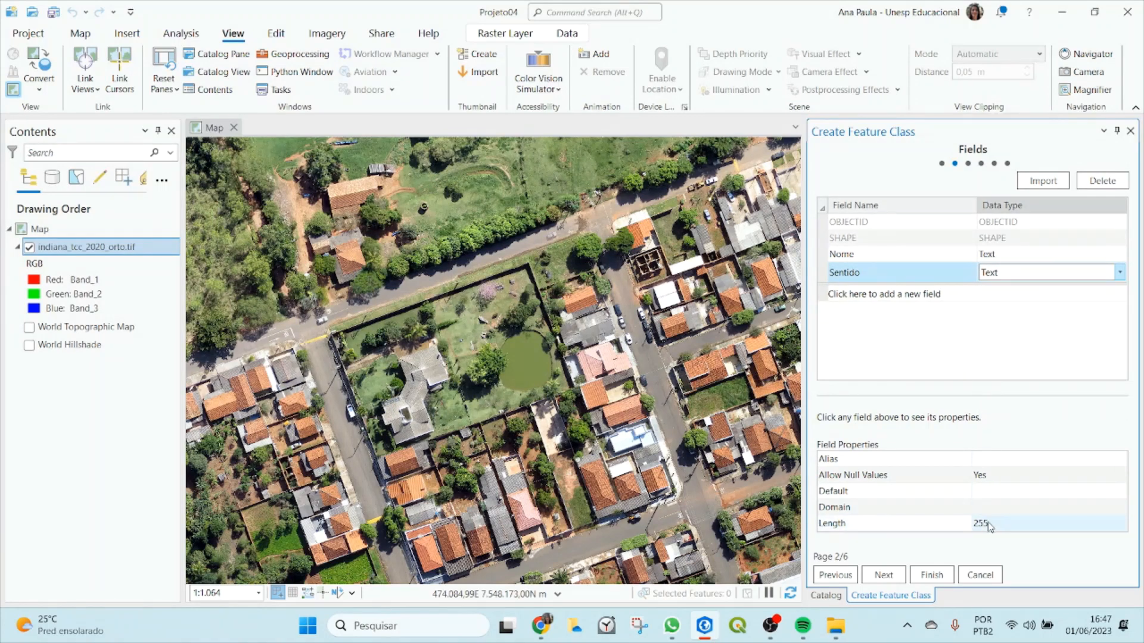
{"action": "left_click", "coordinate": [989, 524]}
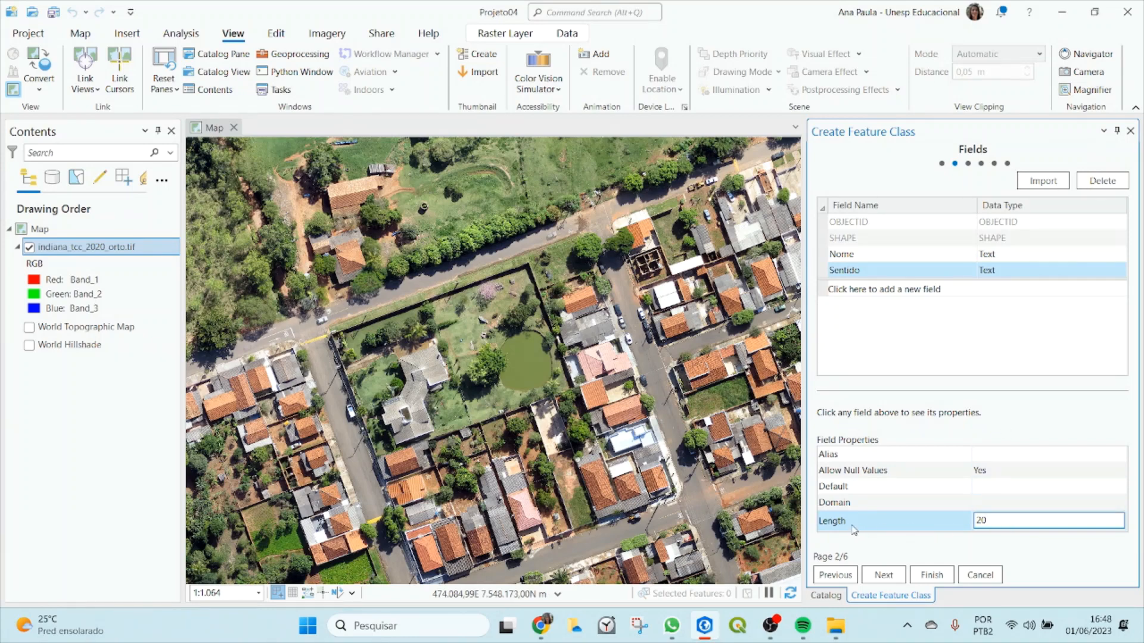
{"action": "left_click", "coordinate": [853, 528]}
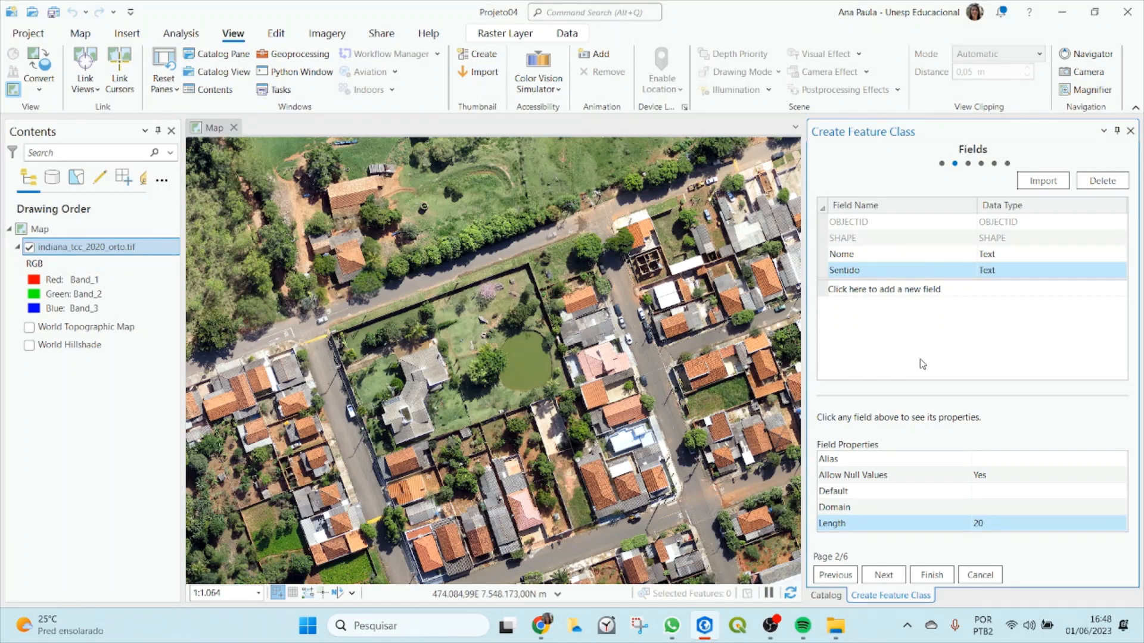
Keep SIRGAS 2000 UTM Zone 22S as the XY coordinate system, accept the default tolerance, resolution and storage settings, and finish creating the feature class.
{"action": "left_click", "coordinate": [883, 574]}
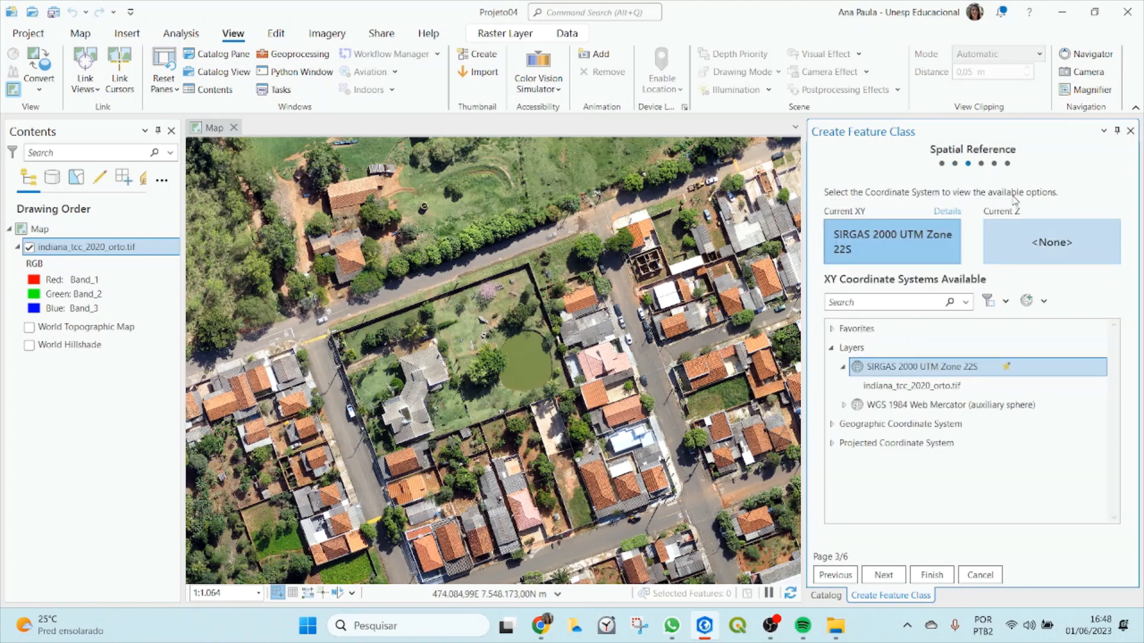
{"action": "left_click", "coordinate": [916, 262]}
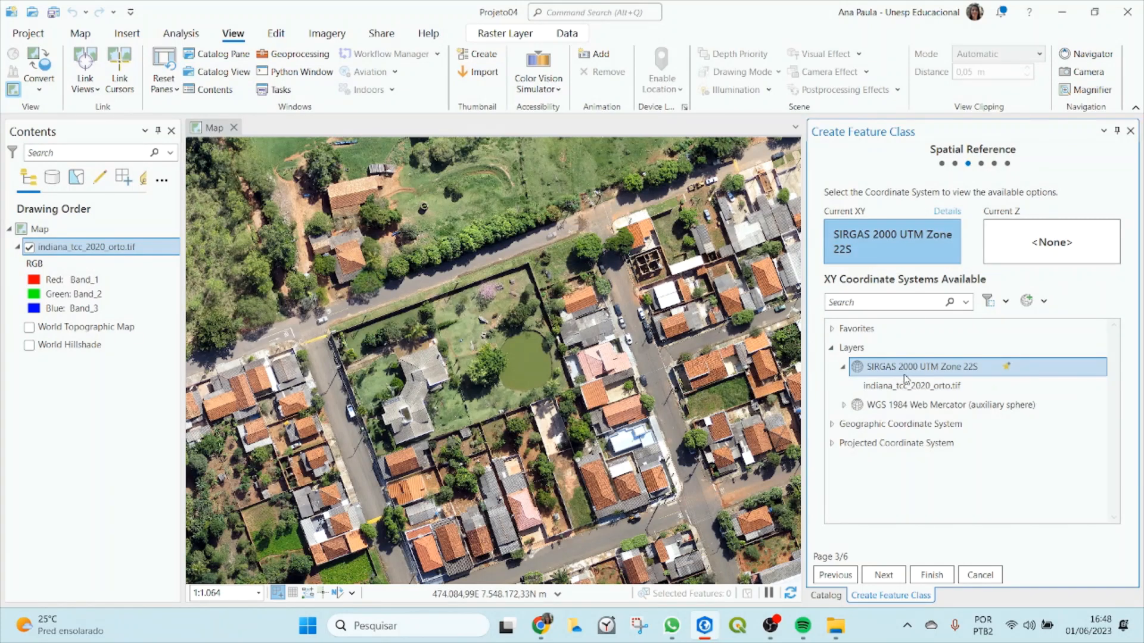
{"action": "left_click", "coordinate": [903, 575]}
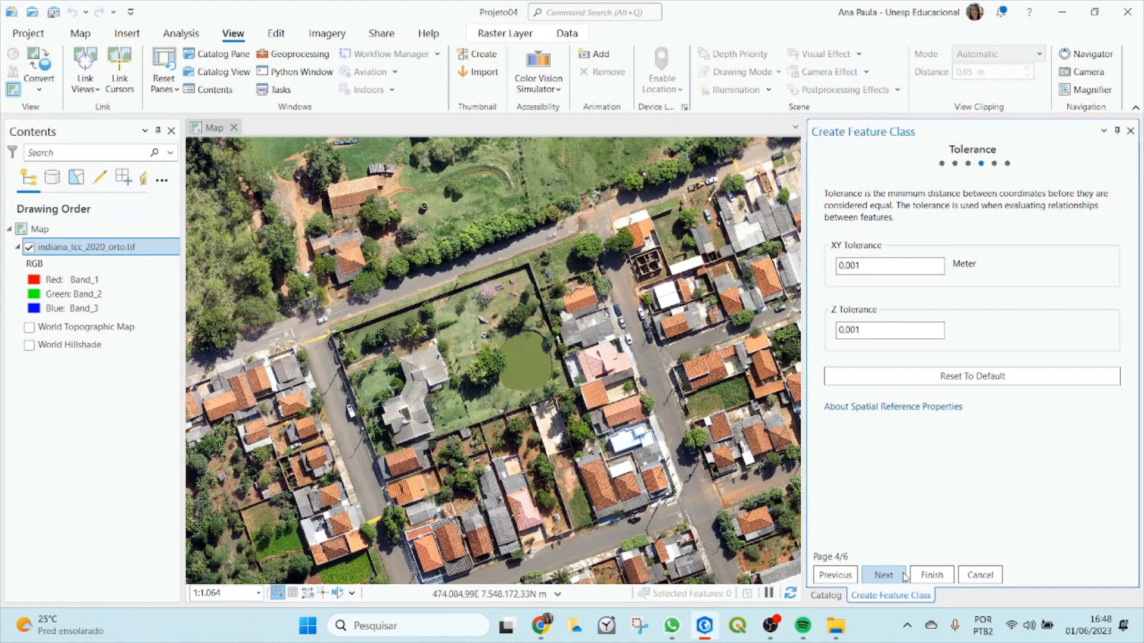
{"action": "left_click", "coordinate": [886, 575]}
{"action": "left_click", "coordinate": [886, 575]}
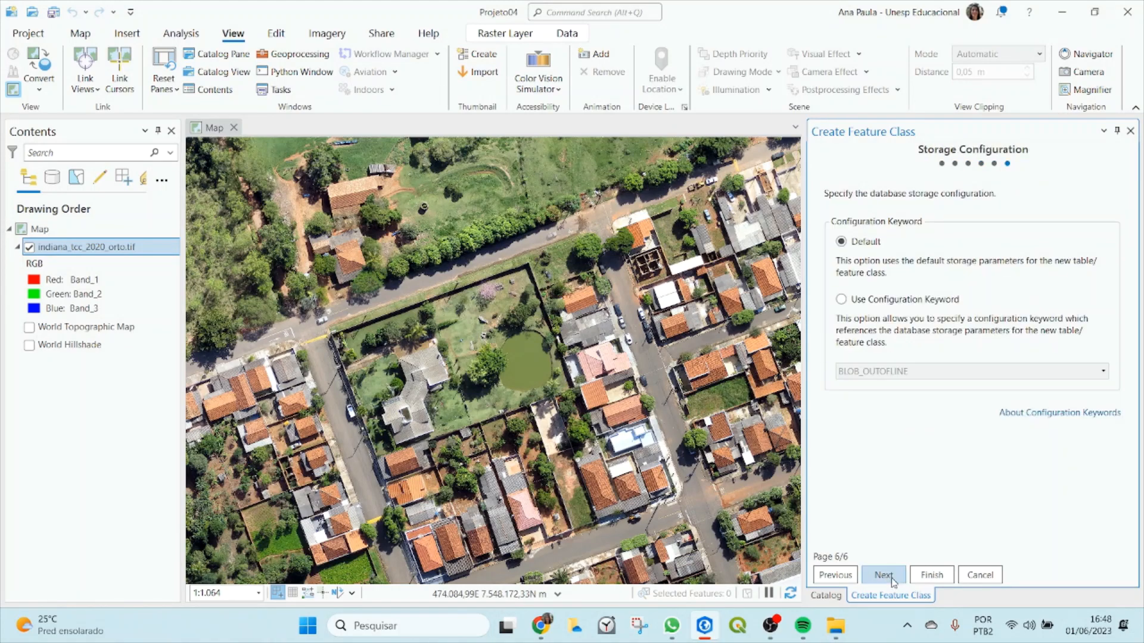
{"action": "left_click", "coordinate": [939, 579]}
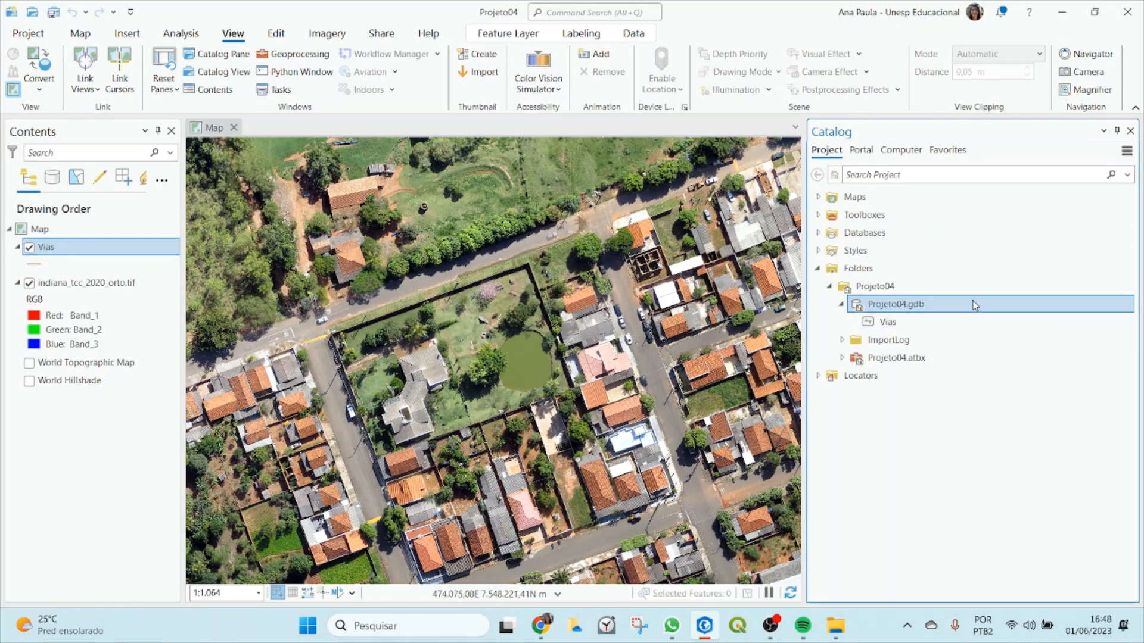
Check the fields in the attribute table of the Vias layer and close the table.
{"action": "right_click", "coordinate": [51, 248]}
{"action": "left_click", "coordinate": [103, 157]}
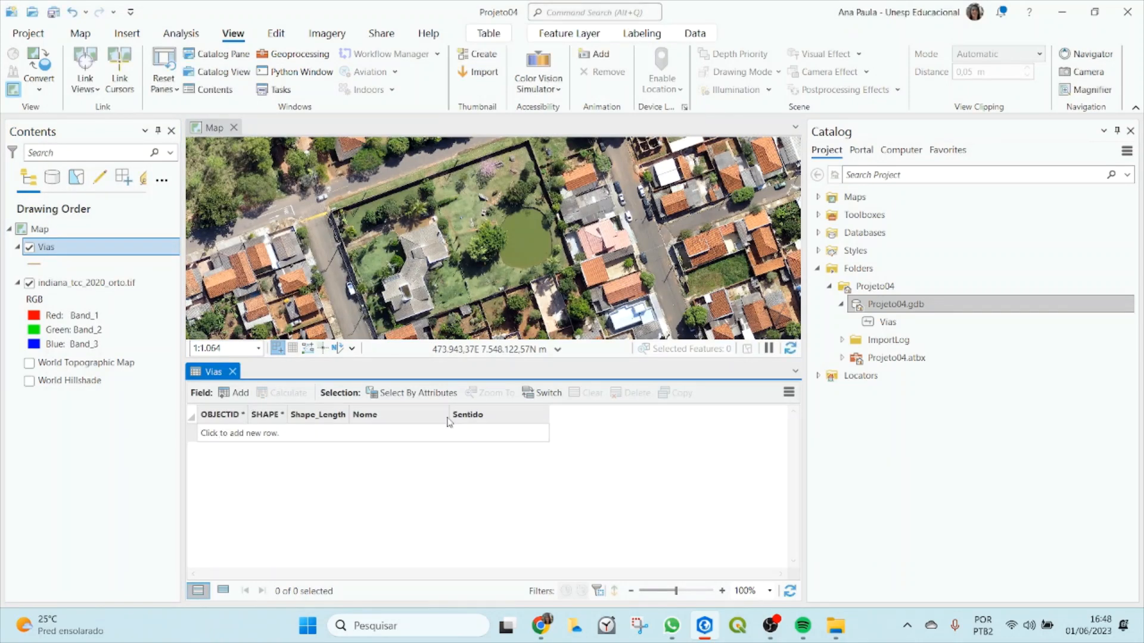
{"action": "left_click", "coordinate": [232, 372]}
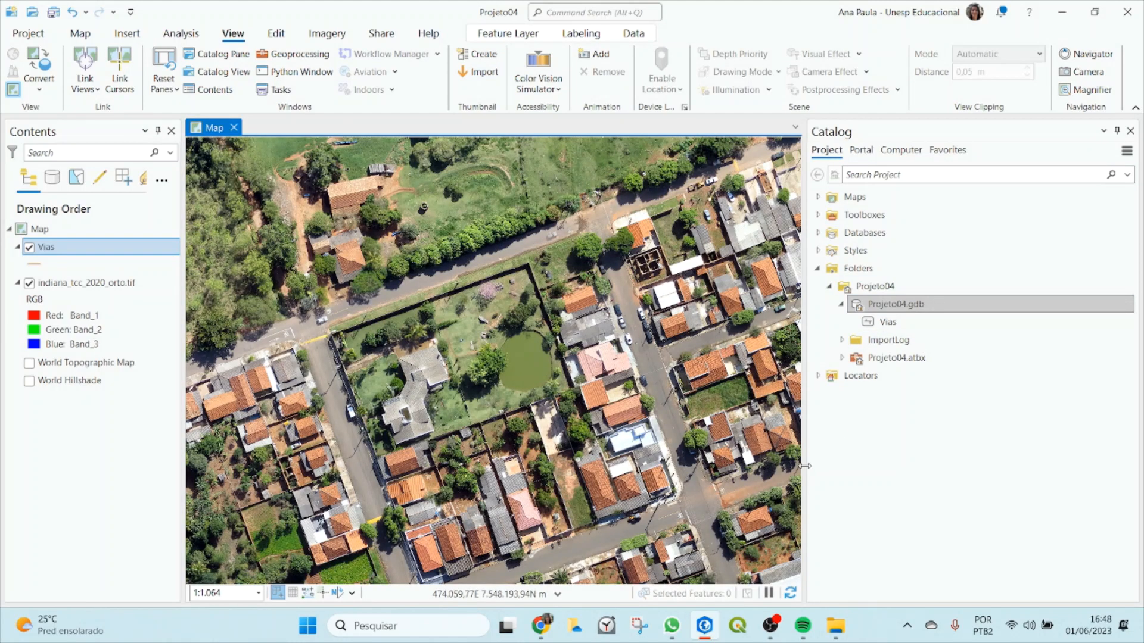
Narrow the Catalog pane and display the streets around the soccer field at a scale of 1:1.064.
{"action": "left_click_drag", "start_coordinate": [805, 466], "coordinate": [893, 466]}
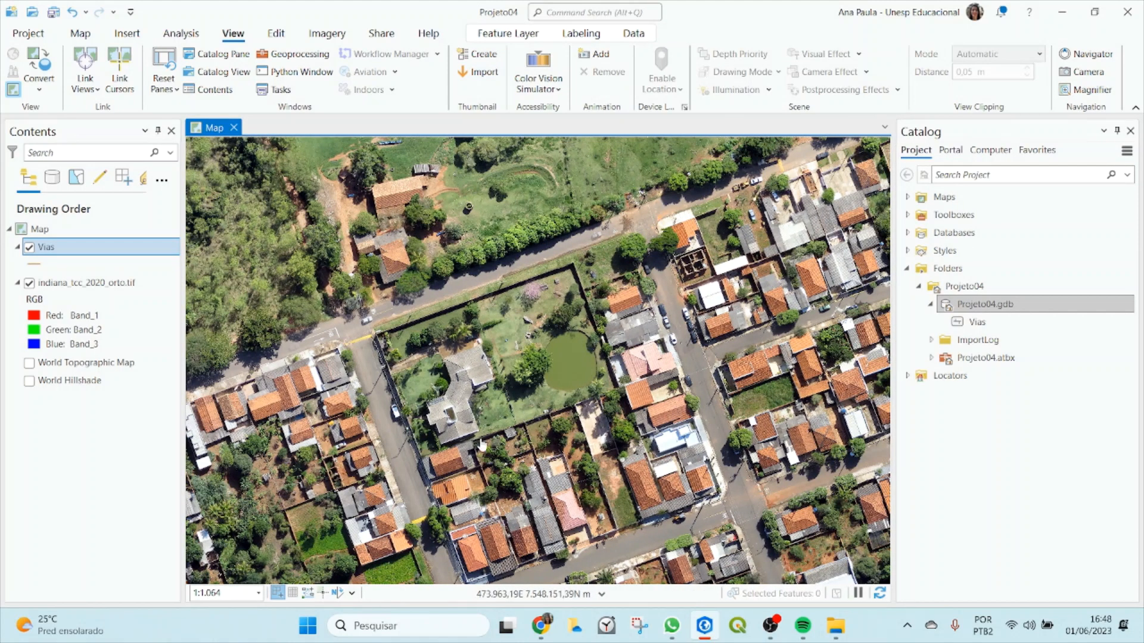
{"action": "left_click_drag", "start_coordinate": [699, 392], "coordinate": [607, 248]}
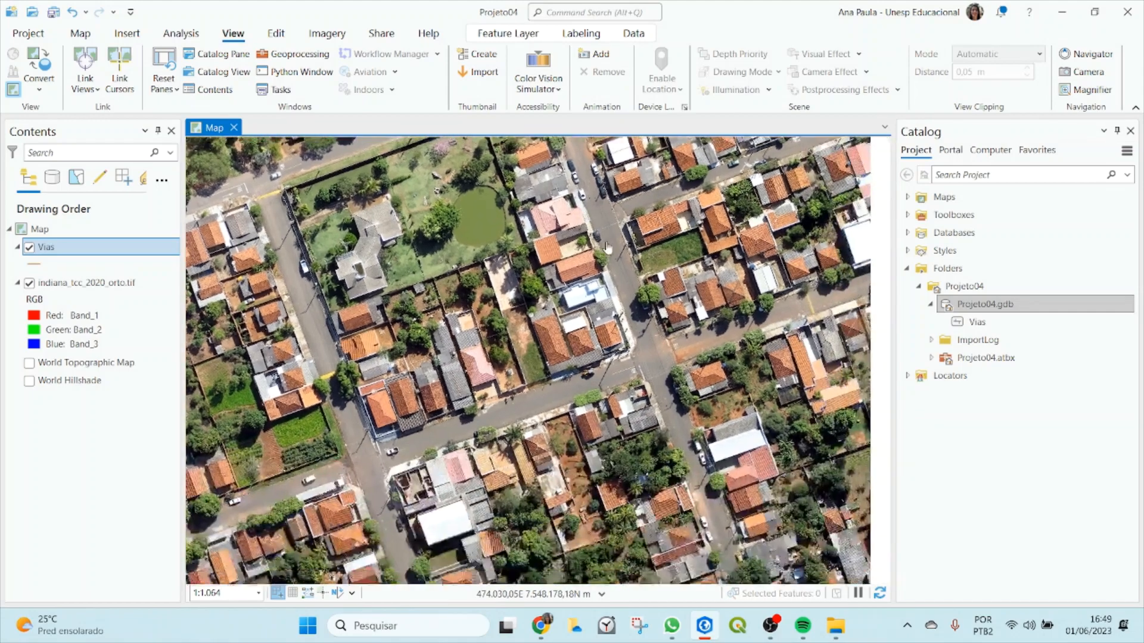
{"action": "scroll", "coordinate": [605, 337], "scroll_direction": "down", "scroll_amount": 2}
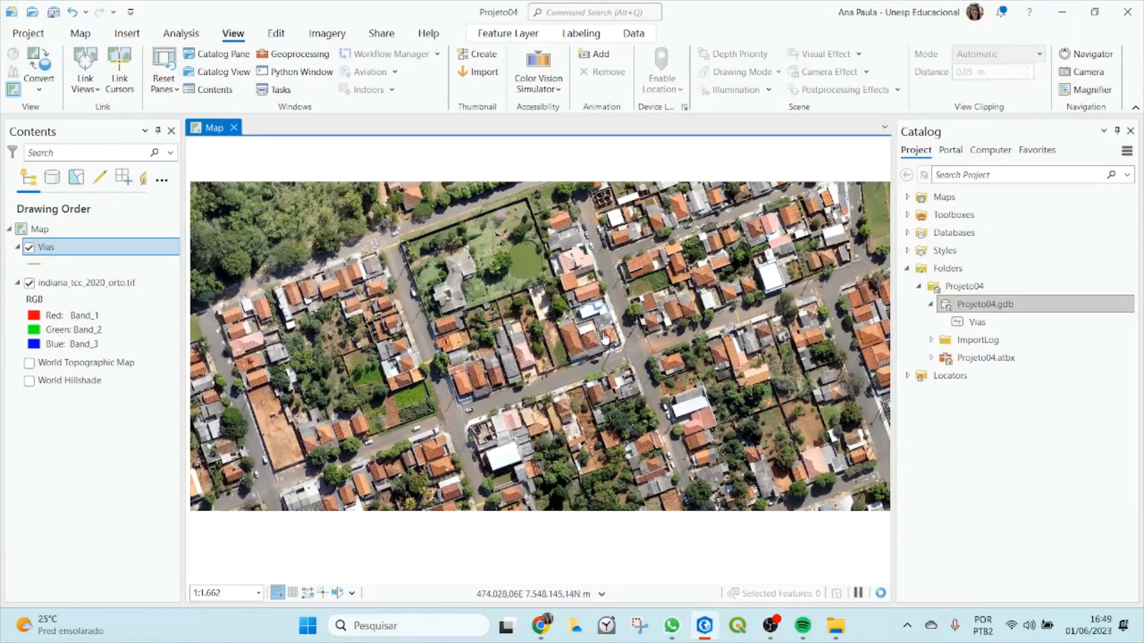
{"action": "left_click_drag", "start_coordinate": [605, 351], "coordinate": [686, 290]}
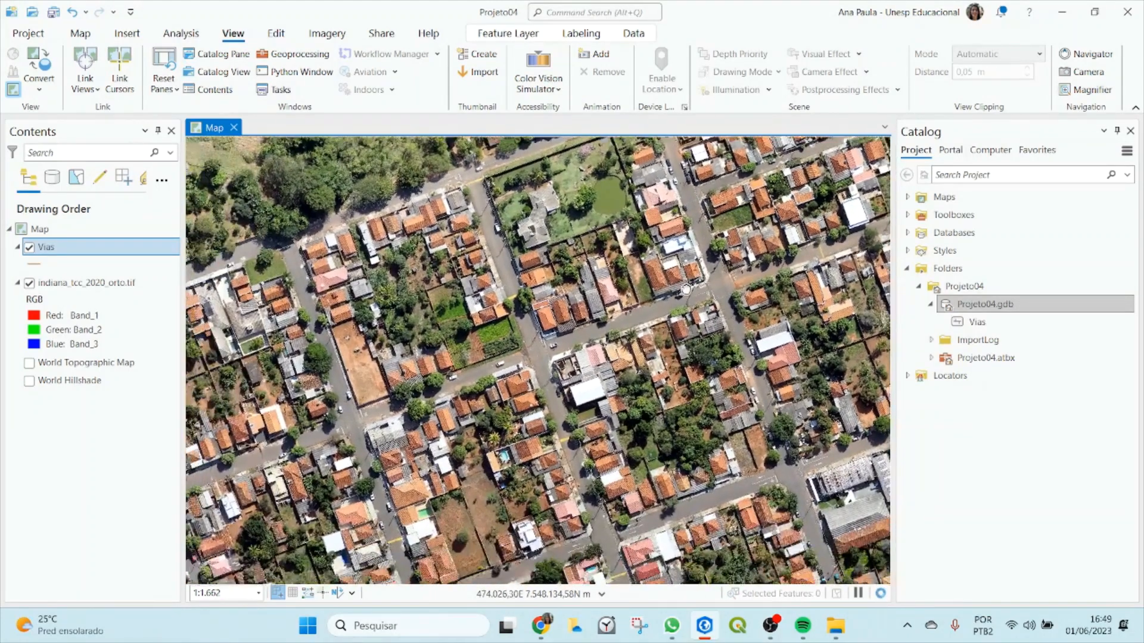
{"action": "left_click_drag", "start_coordinate": [758, 303], "coordinate": [478, 435]}
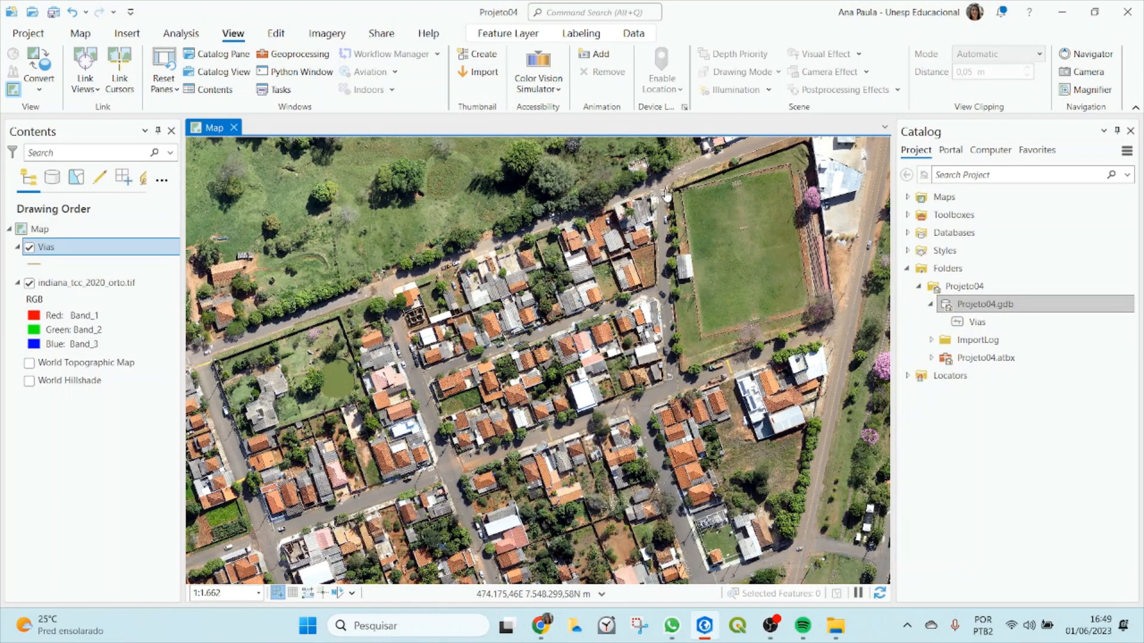
{"action": "scroll", "coordinate": [670, 197], "scroll_direction": "up", "scroll_amount": 2}
{"action": "left_click_drag", "start_coordinate": [731, 289], "coordinate": [697, 323]}
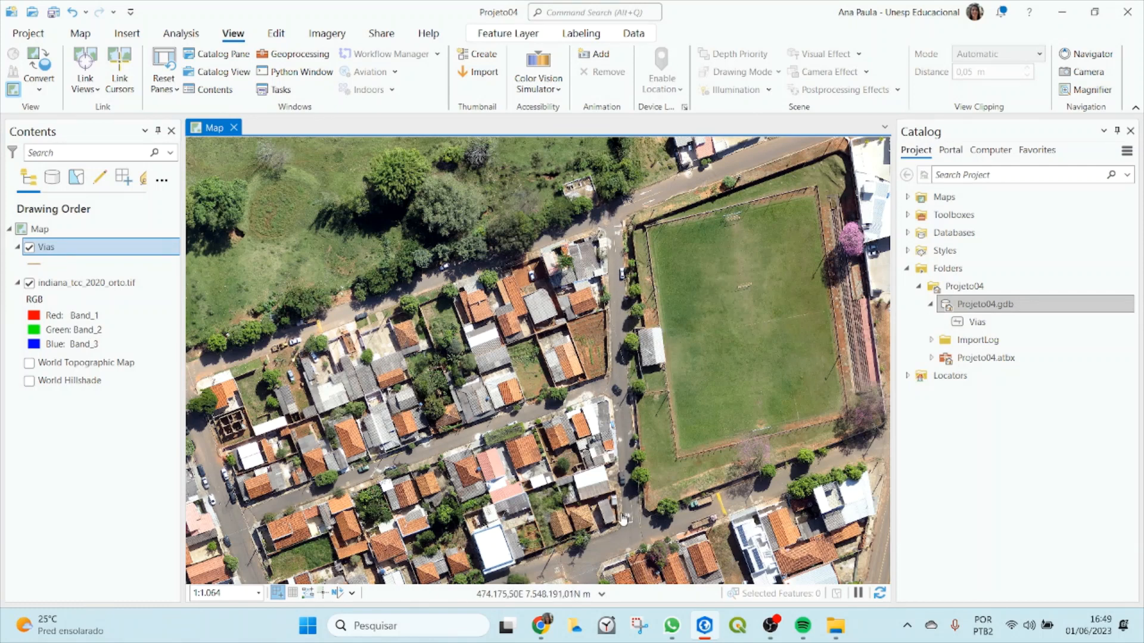
Select the Vias layer and show the templates for creating new features in it.
{"action": "left_click", "coordinate": [24, 264]}
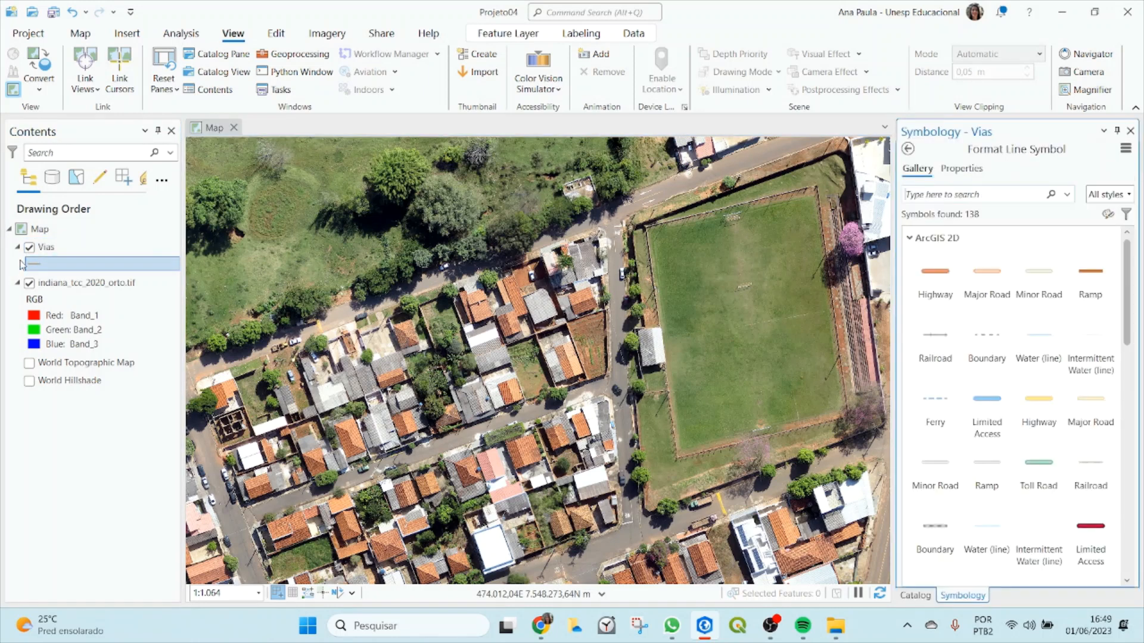
{"action": "left_click", "coordinate": [50, 248]}
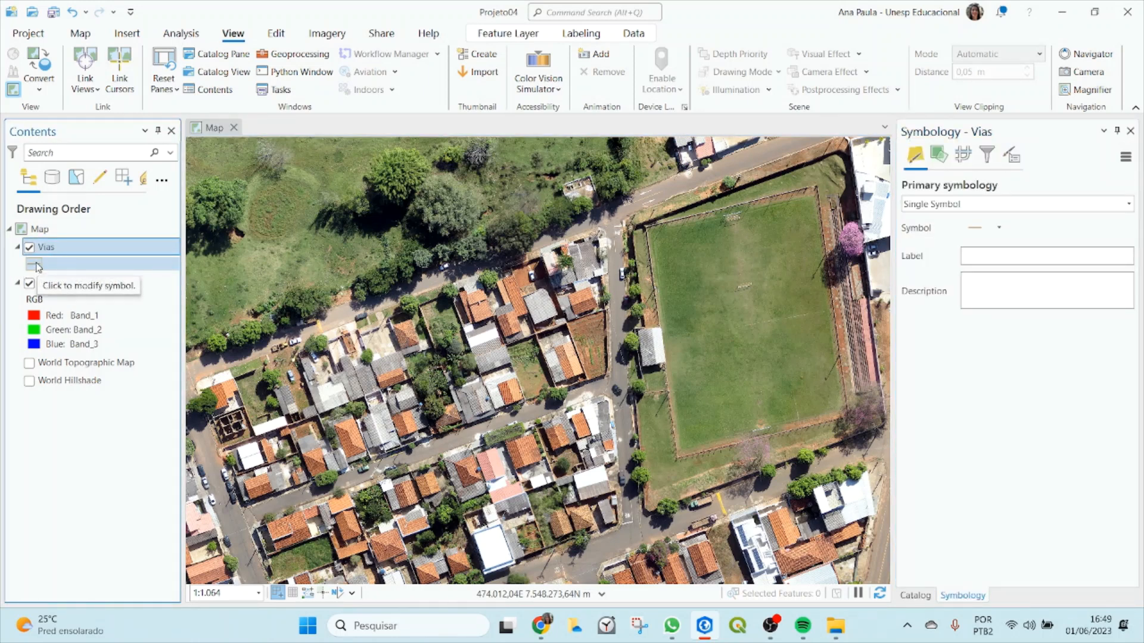
{"action": "left_click", "coordinate": [276, 34]}
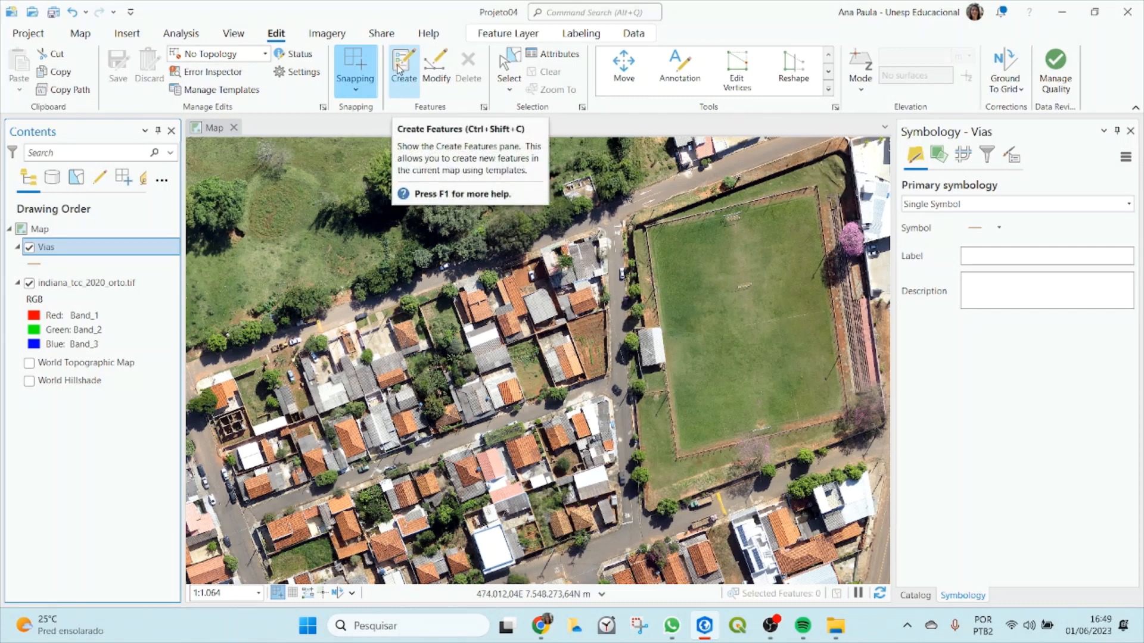
{"action": "key", "text": "Down"}
{"action": "left_click", "coordinate": [56, 253]}
{"action": "left_click", "coordinate": [402, 75]}
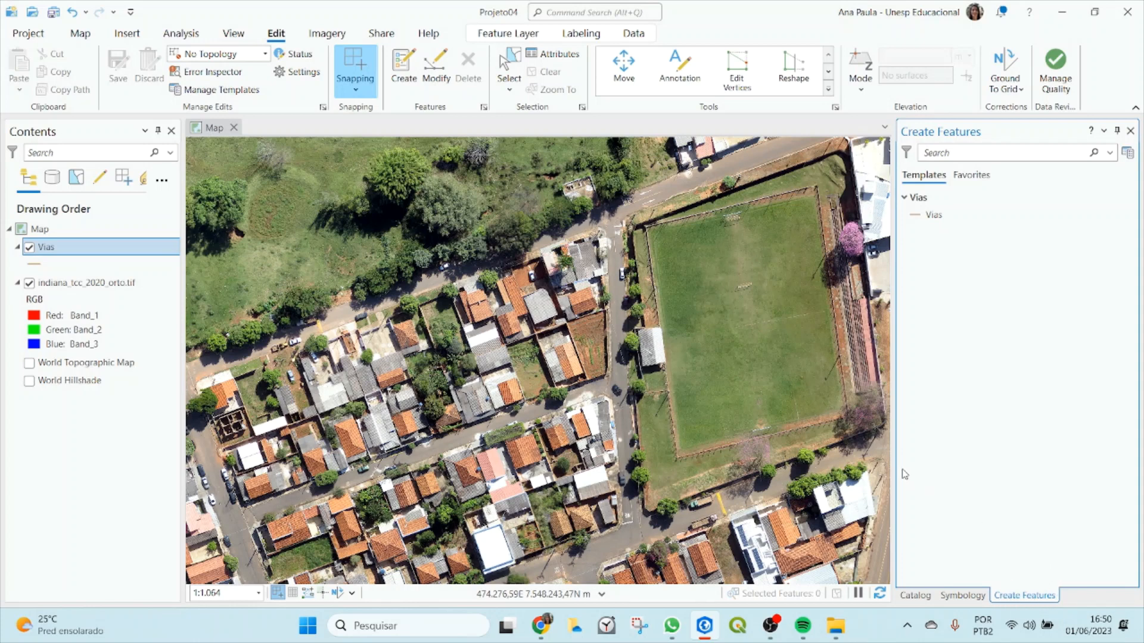
Widen the Create Features pane and activate the Line construction tool of the Vias template.
{"action": "left_click_drag", "start_coordinate": [895, 470], "coordinate": [864, 470]}
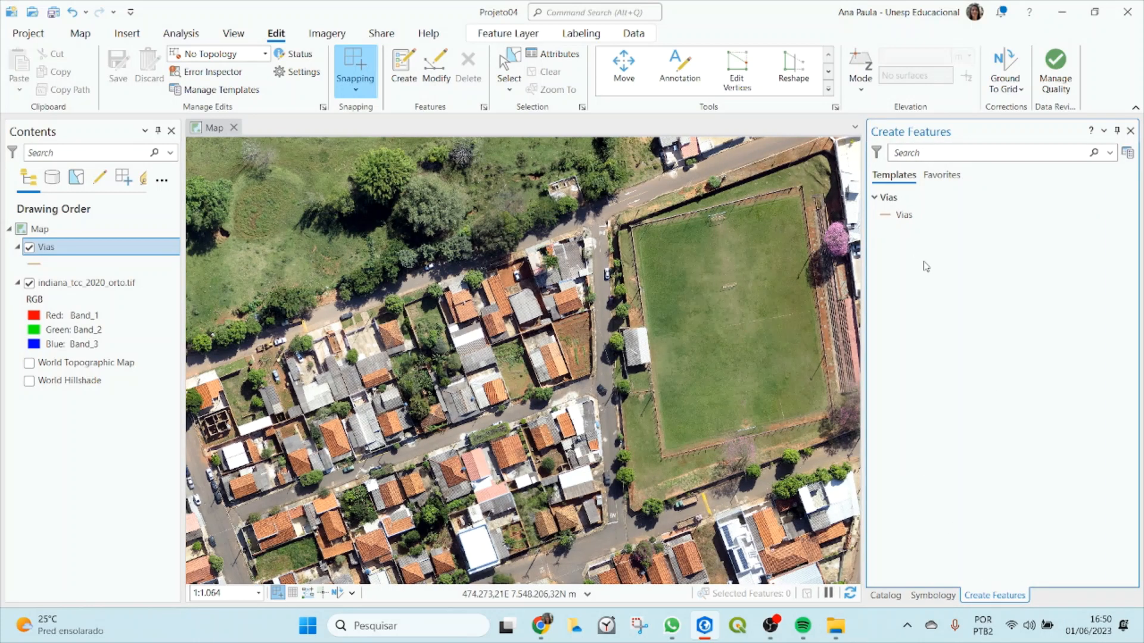
{"action": "left_click", "coordinate": [905, 218]}
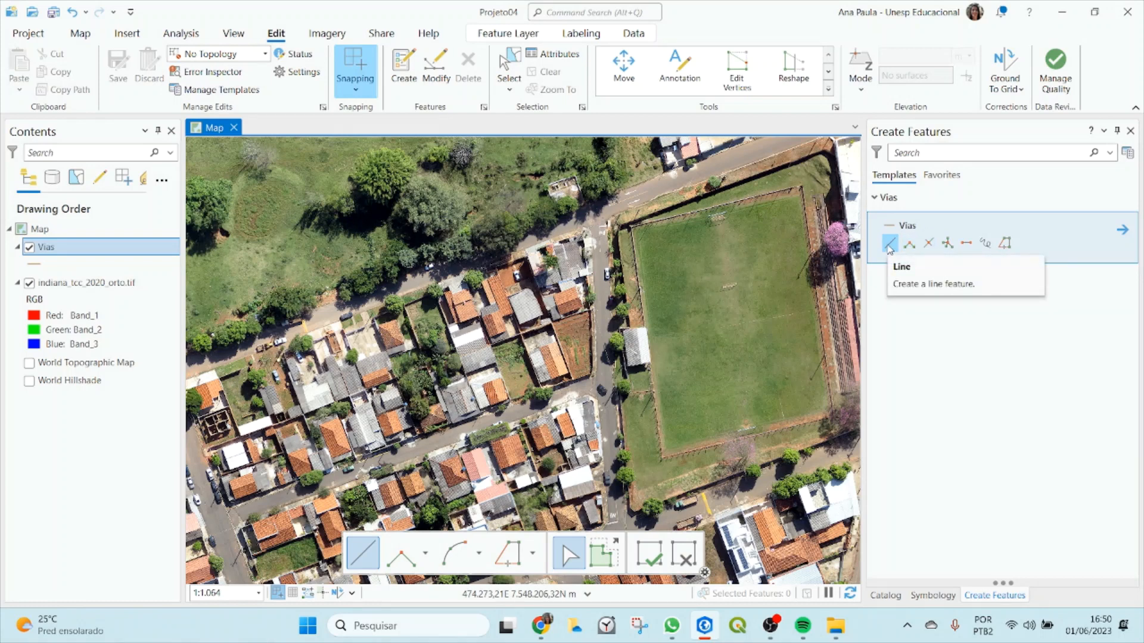
{"action": "left_click", "coordinate": [889, 246]}
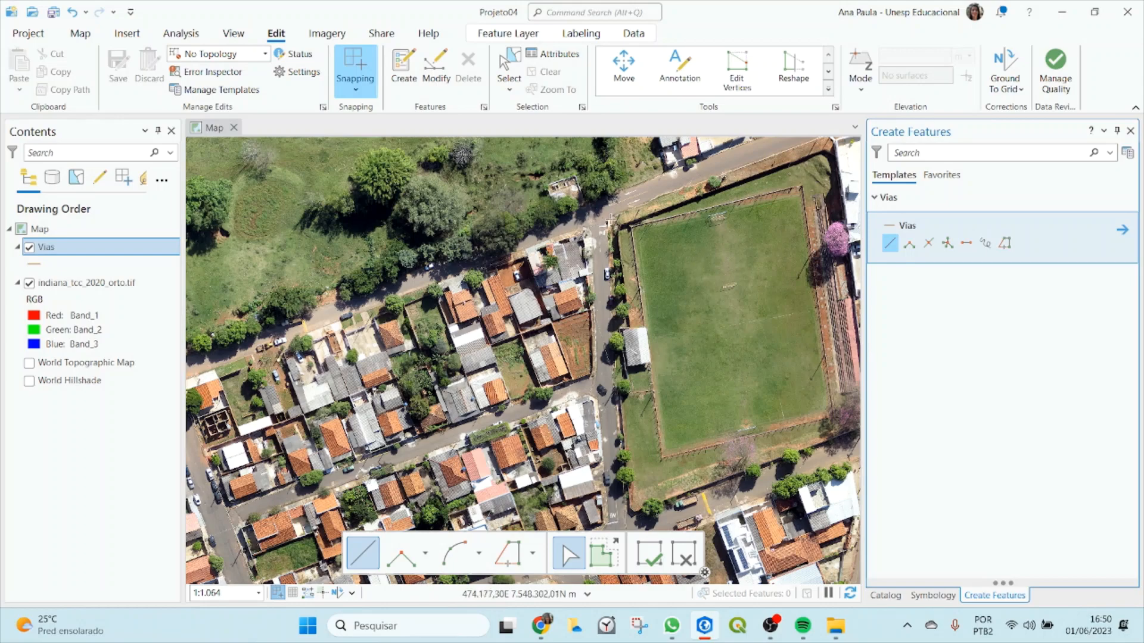
Examine the street between the houses and the soccer field, including its intersection at the northern end.
{"action": "scroll", "coordinate": [609, 219], "scroll_direction": "up", "scroll_amount": 3}
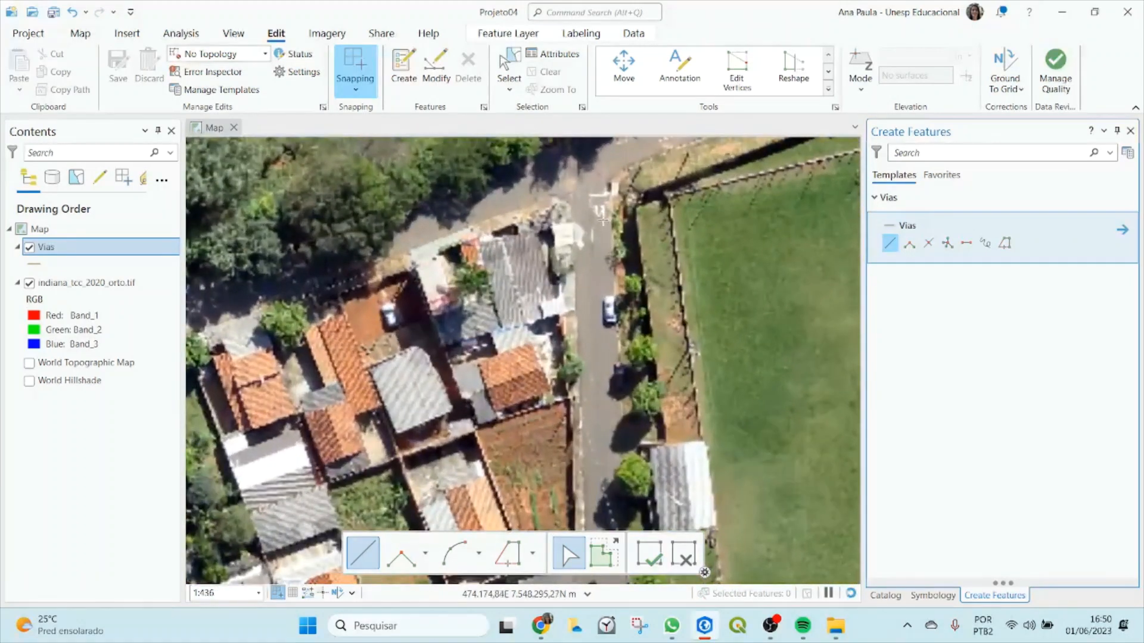
{"action": "scroll", "coordinate": [603, 221], "scroll_direction": "down", "scroll_amount": 3}
{"action": "scroll", "coordinate": [600, 261], "scroll_direction": "up", "scroll_amount": 2}
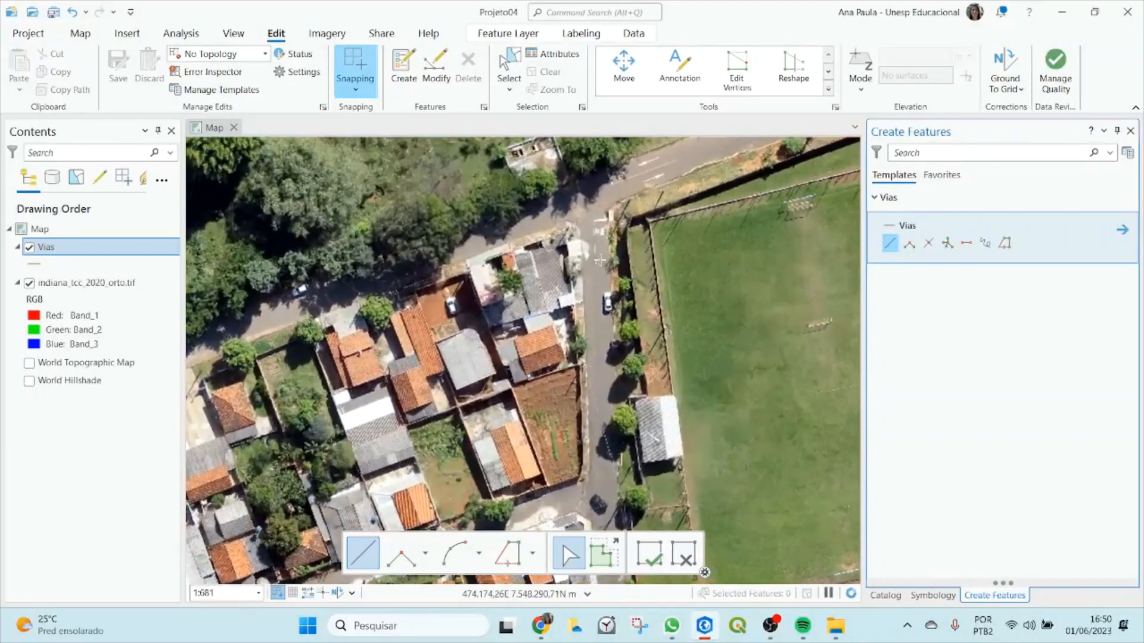
{"action": "scroll", "coordinate": [600, 260], "scroll_direction": "up", "scroll_amount": 3}
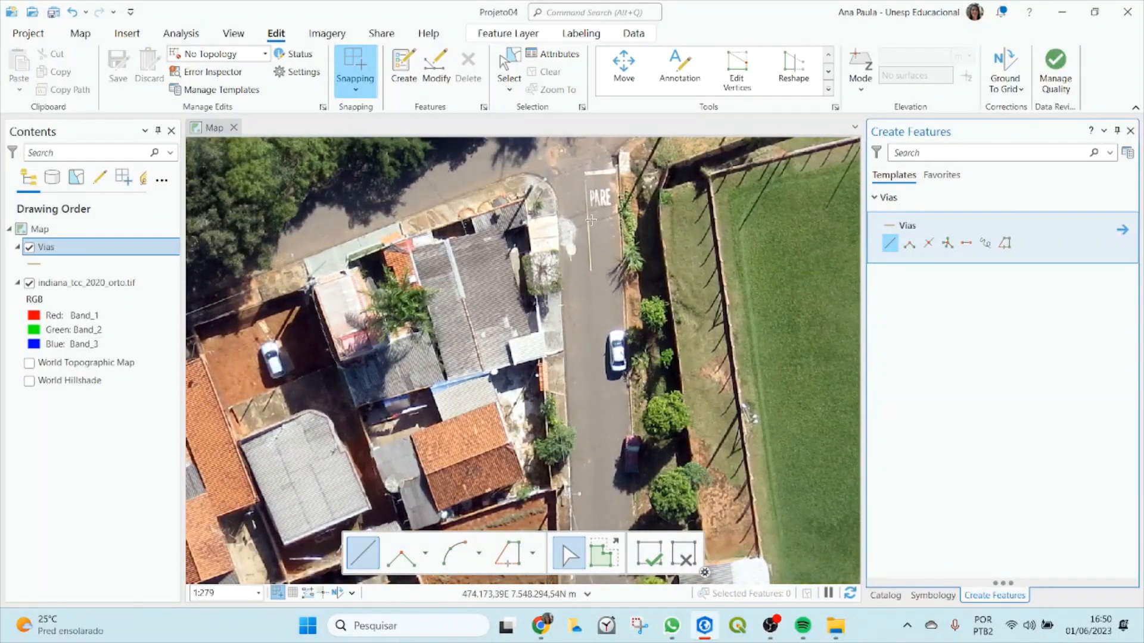
{"action": "scroll", "coordinate": [591, 220], "scroll_direction": "down", "scroll_amount": 4}
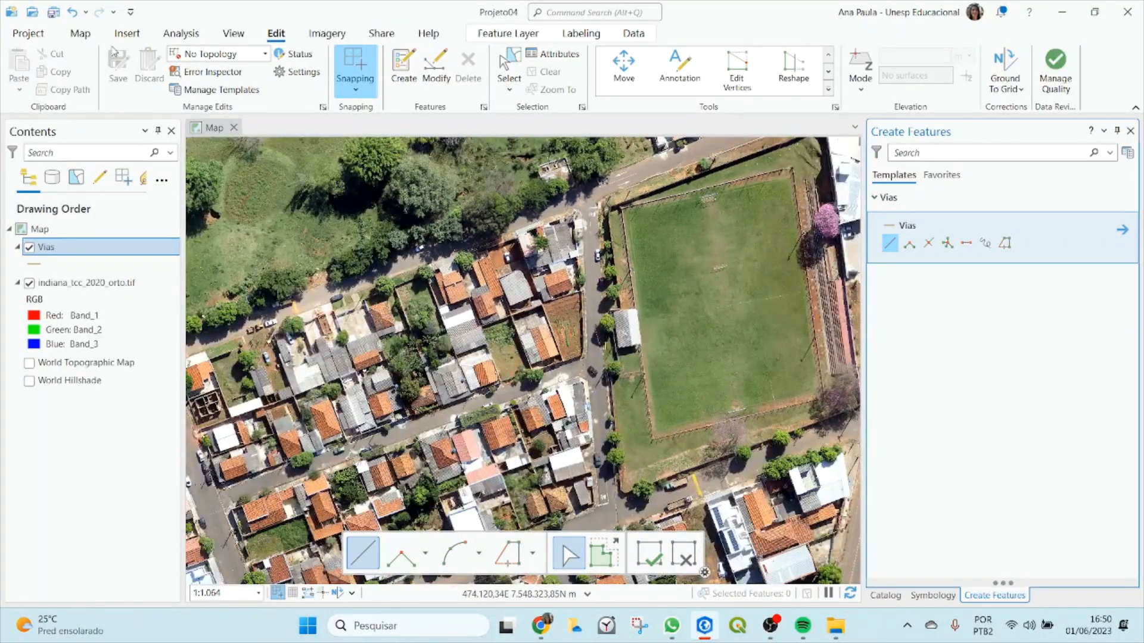
{"action": "left_click", "coordinate": [80, 34]}
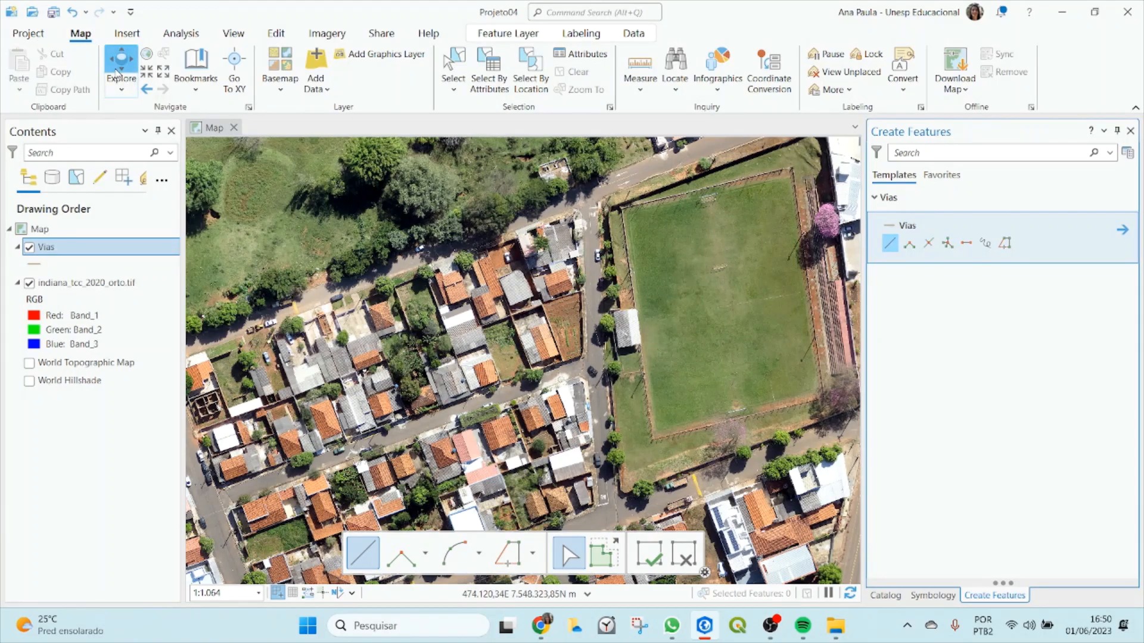
{"action": "left_click", "coordinate": [117, 75]}
{"action": "left_click_drag", "start_coordinate": [478, 233], "coordinate": [335, 328]}
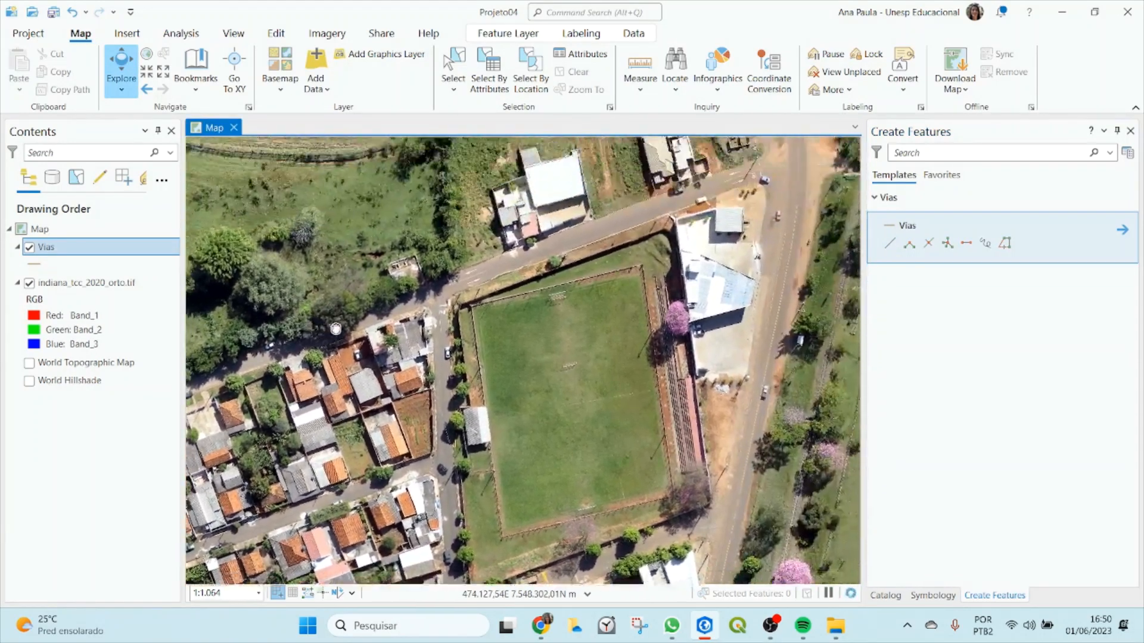
{"action": "scroll", "coordinate": [335, 328], "scroll_direction": "up", "scroll_amount": 3}
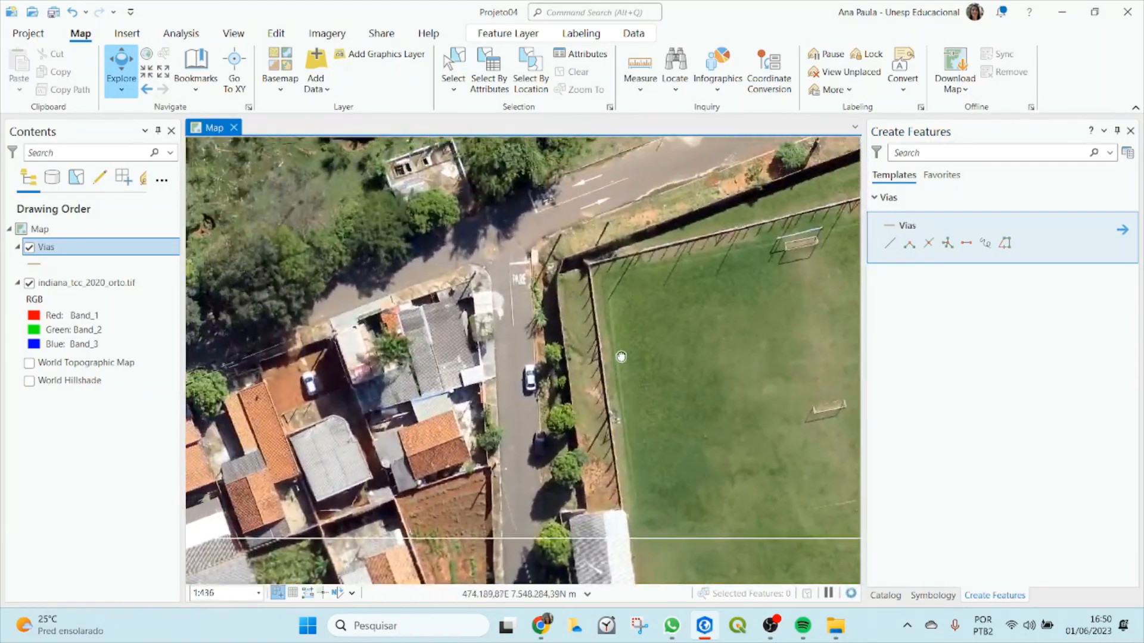
{"action": "left_click_drag", "start_coordinate": [620, 356], "coordinate": [603, 310]}
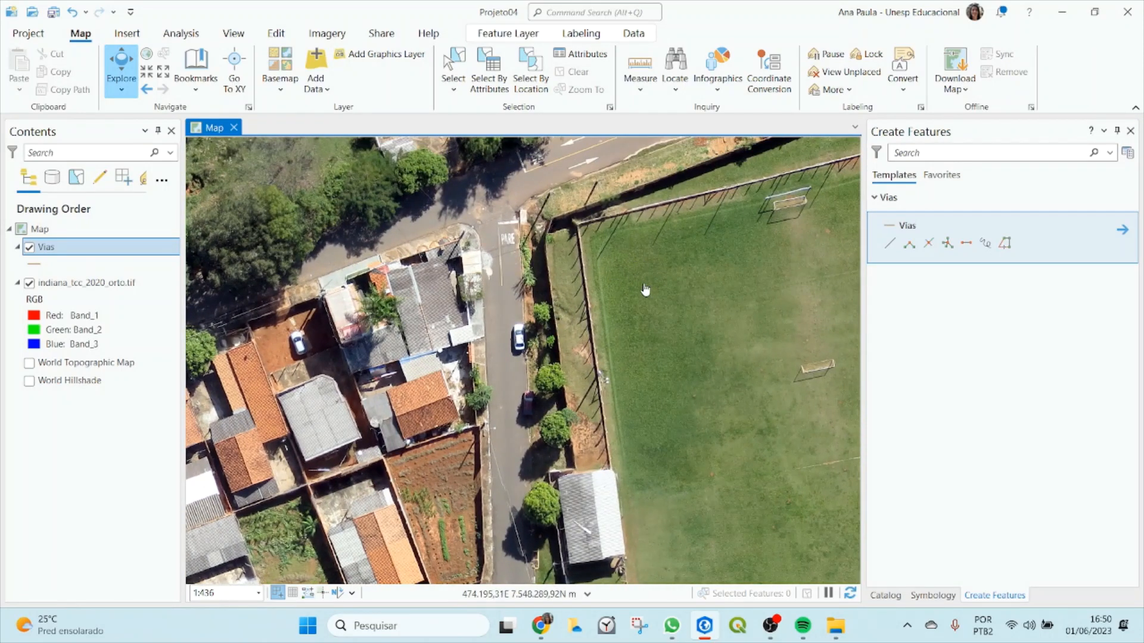
{"action": "left_click", "coordinate": [889, 244]}
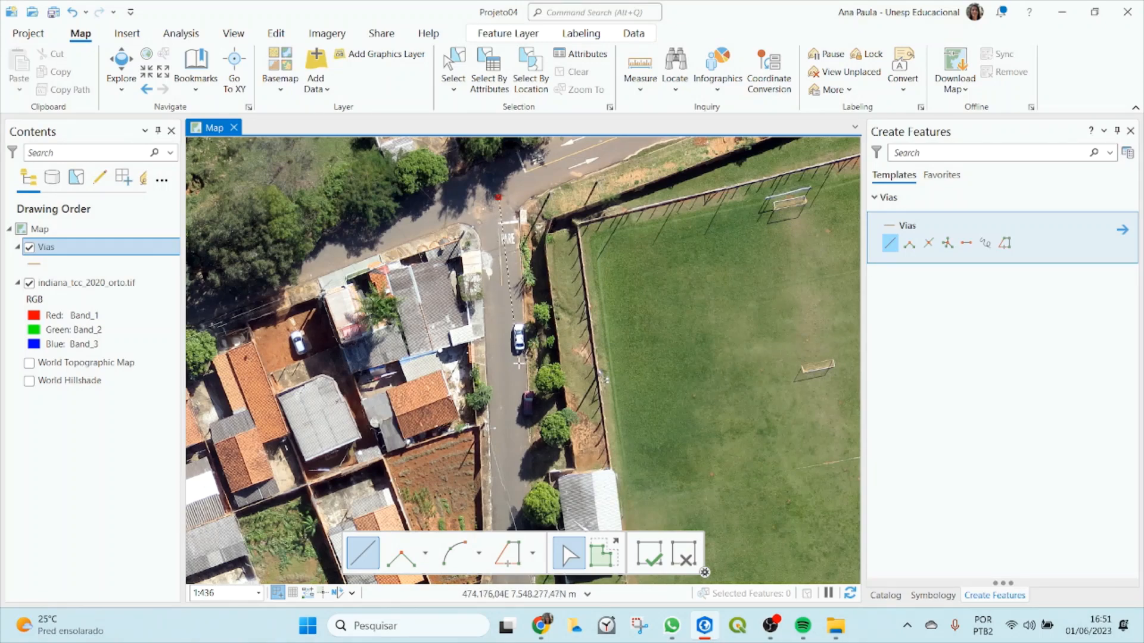
{"action": "scroll", "coordinate": [495, 379], "scroll_direction": "down", "scroll_amount": 2}
{"action": "scroll", "coordinate": [508, 446], "scroll_direction": "down", "scroll_amount": 1}
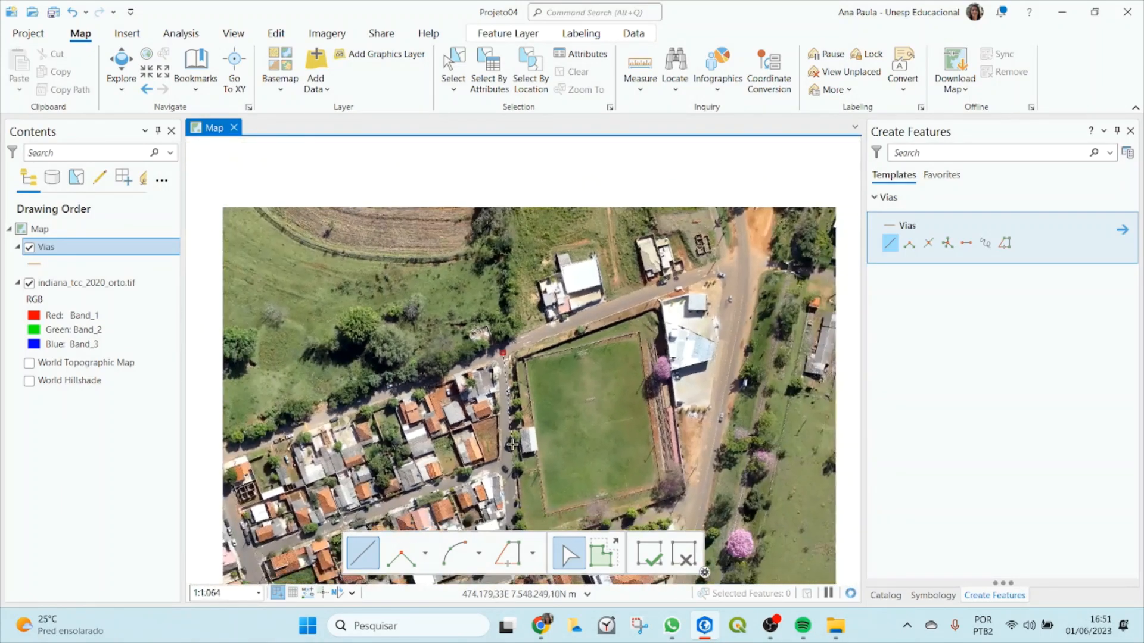
{"action": "left_click", "coordinate": [130, 83]}
{"action": "left_click", "coordinate": [451, 407]}
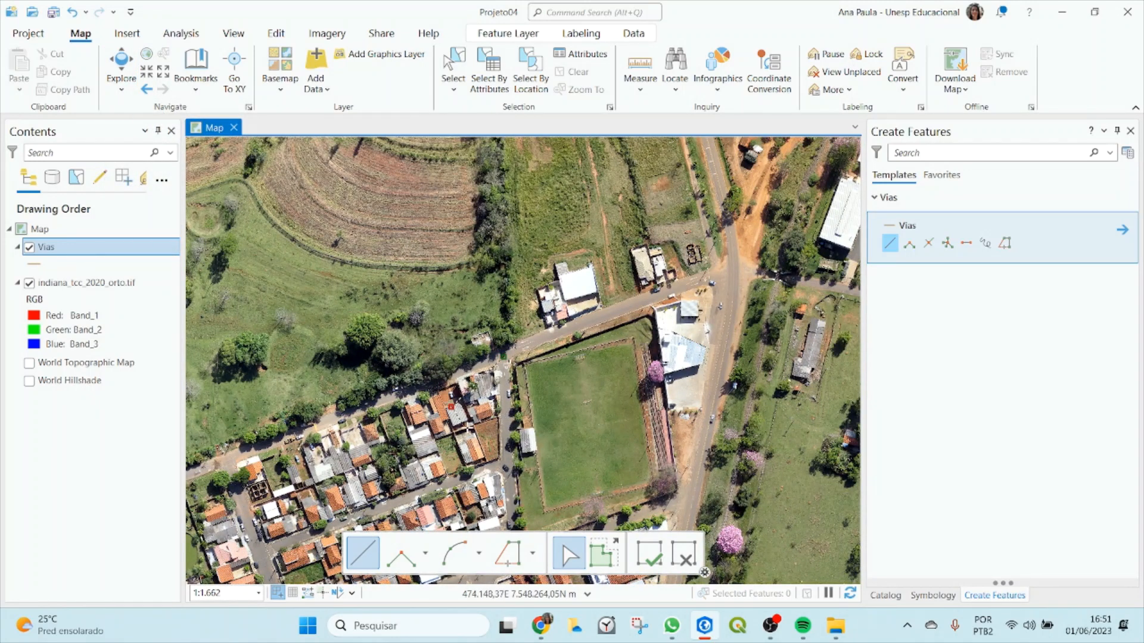
{"action": "left_click", "coordinate": [473, 435]}
{"action": "left_click", "coordinate": [586, 456]}
{"action": "left_click", "coordinate": [678, 388]}
{"action": "right_click", "coordinate": [729, 458]}
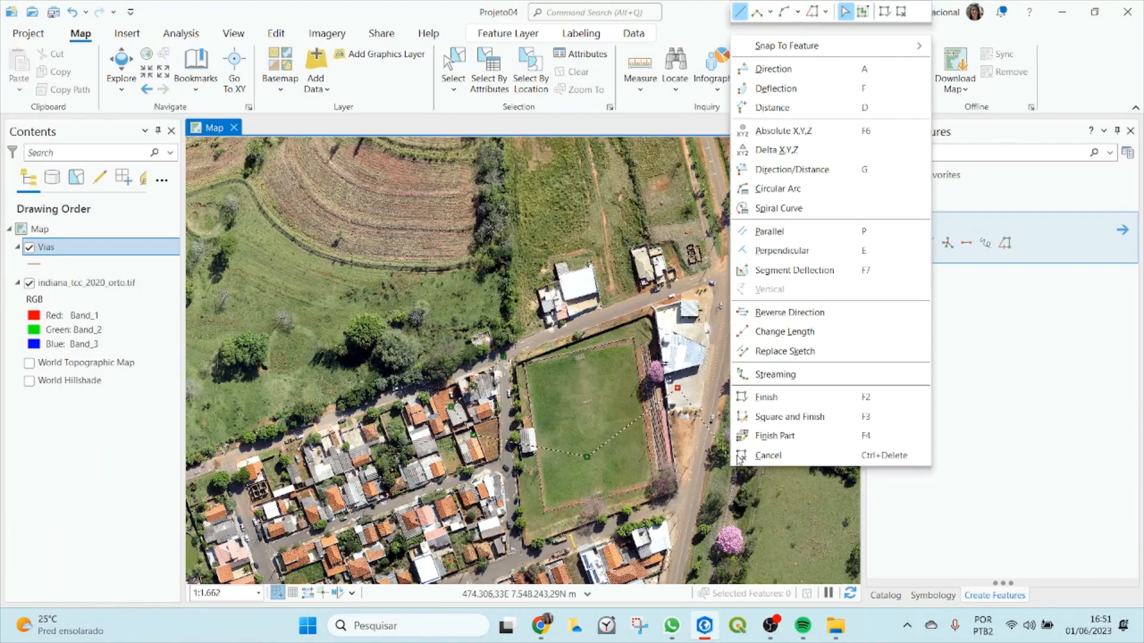
{"action": "left_click", "coordinate": [769, 456]}
{"action": "scroll", "coordinate": [488, 386], "scroll_direction": "up", "scroll_amount": 4}
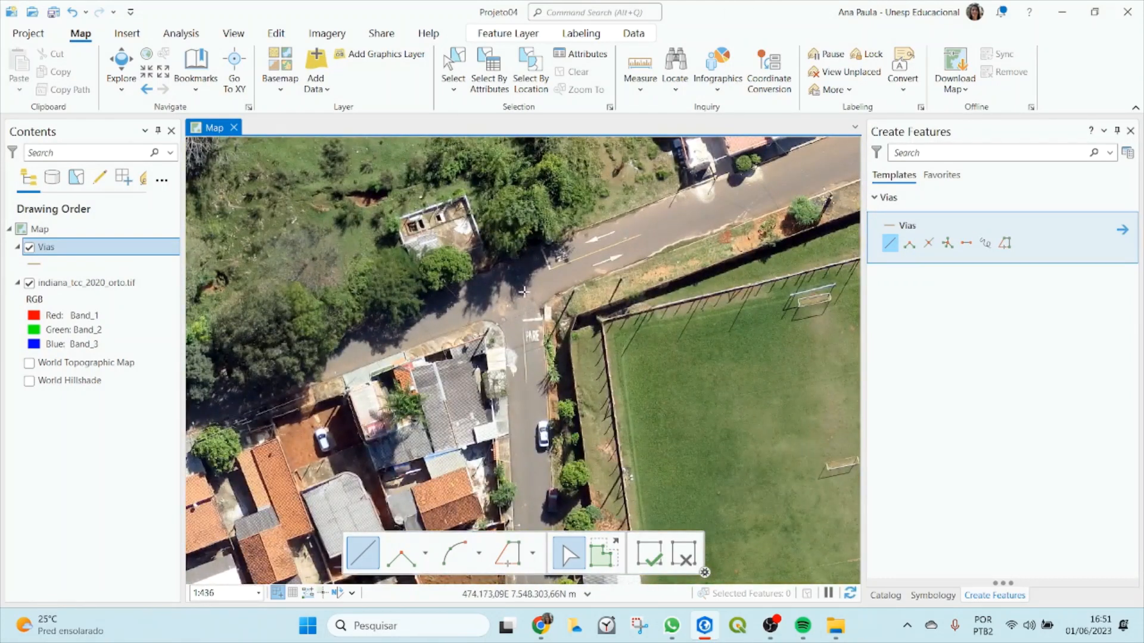
{"action": "scroll", "coordinate": [529, 422], "scroll_direction": "down", "scroll_amount": 3}
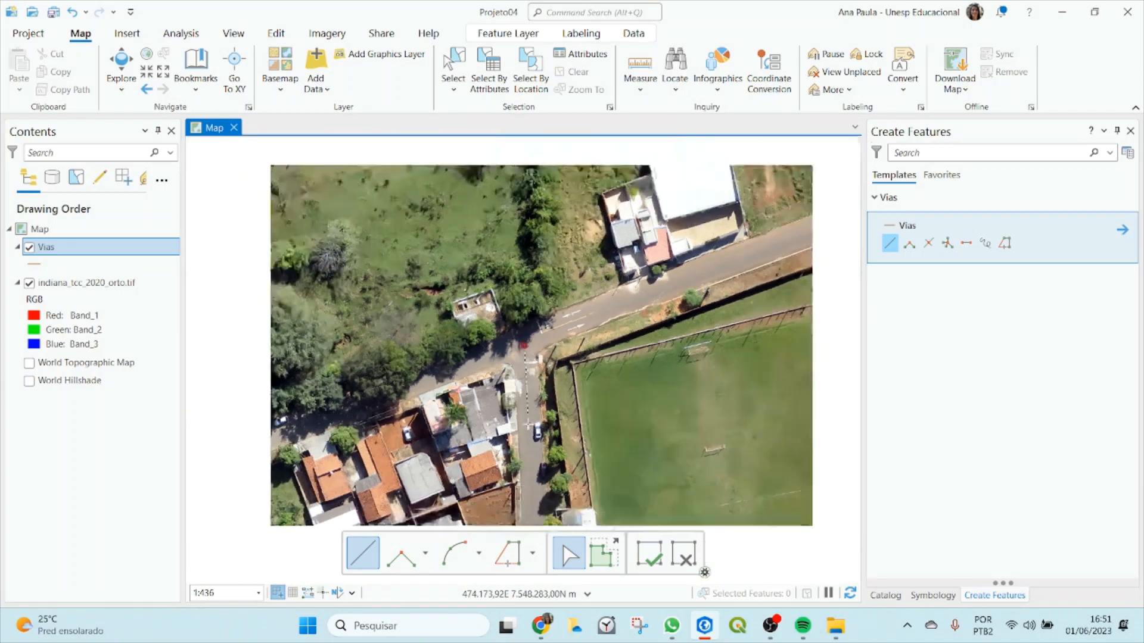
{"action": "left_click", "coordinate": [121, 70]}
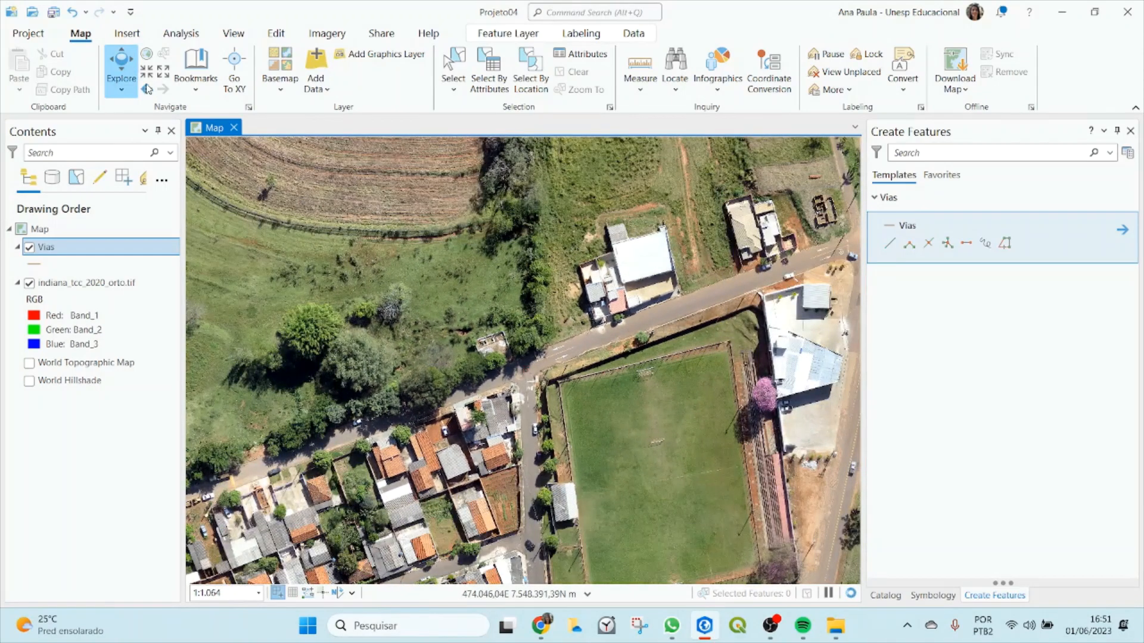
{"action": "left_click_drag", "start_coordinate": [420, 419], "coordinate": [399, 199]}
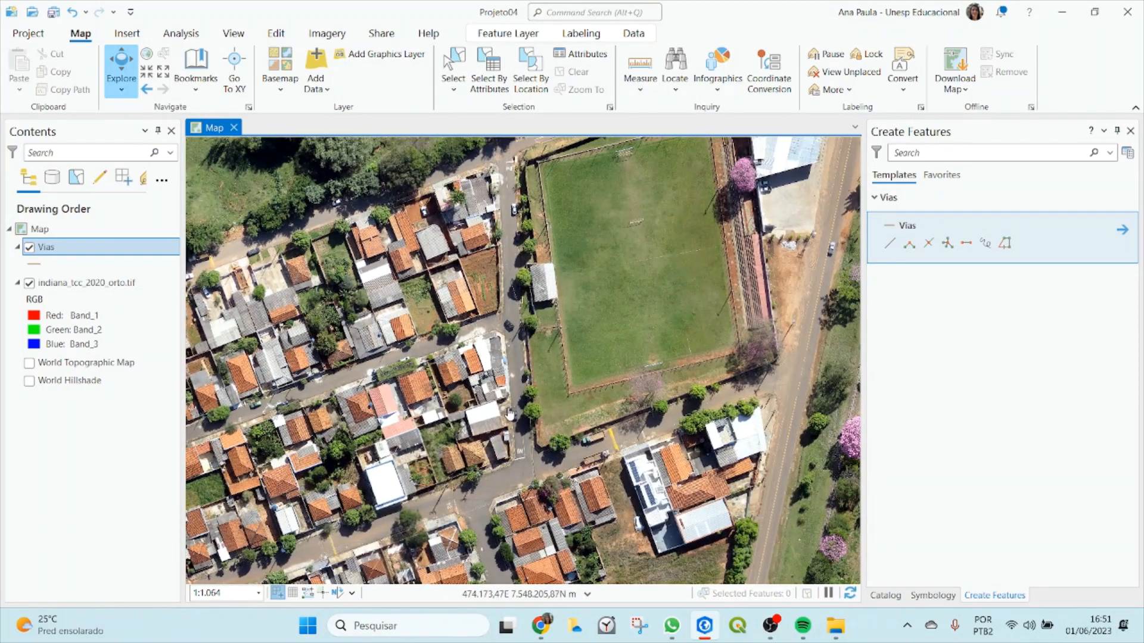
{"action": "scroll", "coordinate": [510, 412], "scroll_direction": "up", "scroll_amount": 2}
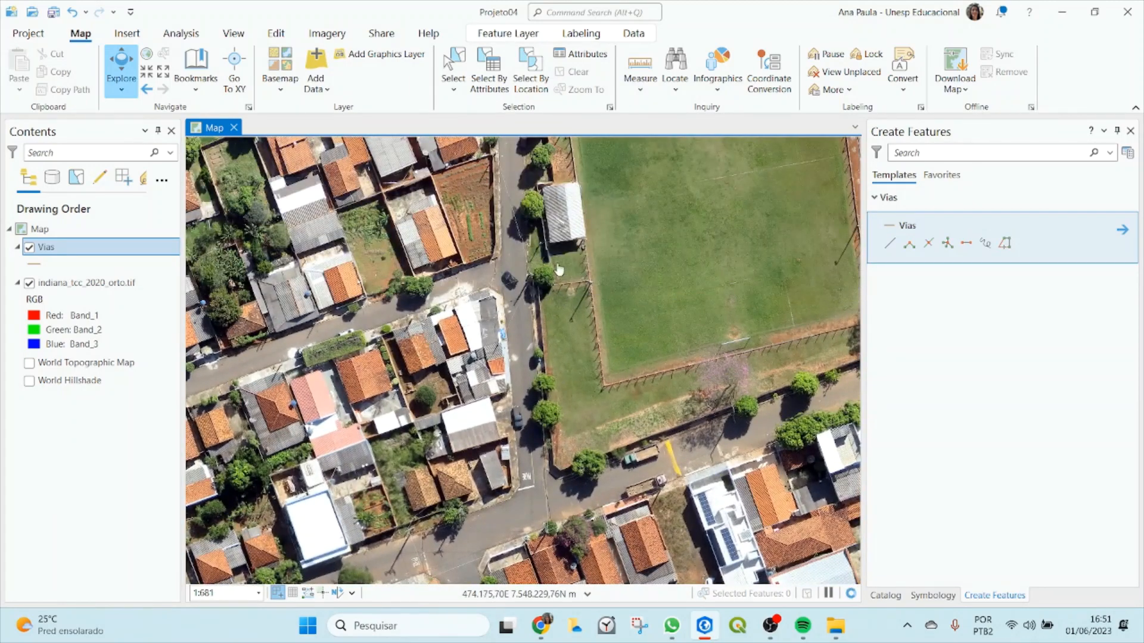
{"action": "left_click", "coordinate": [889, 243]}
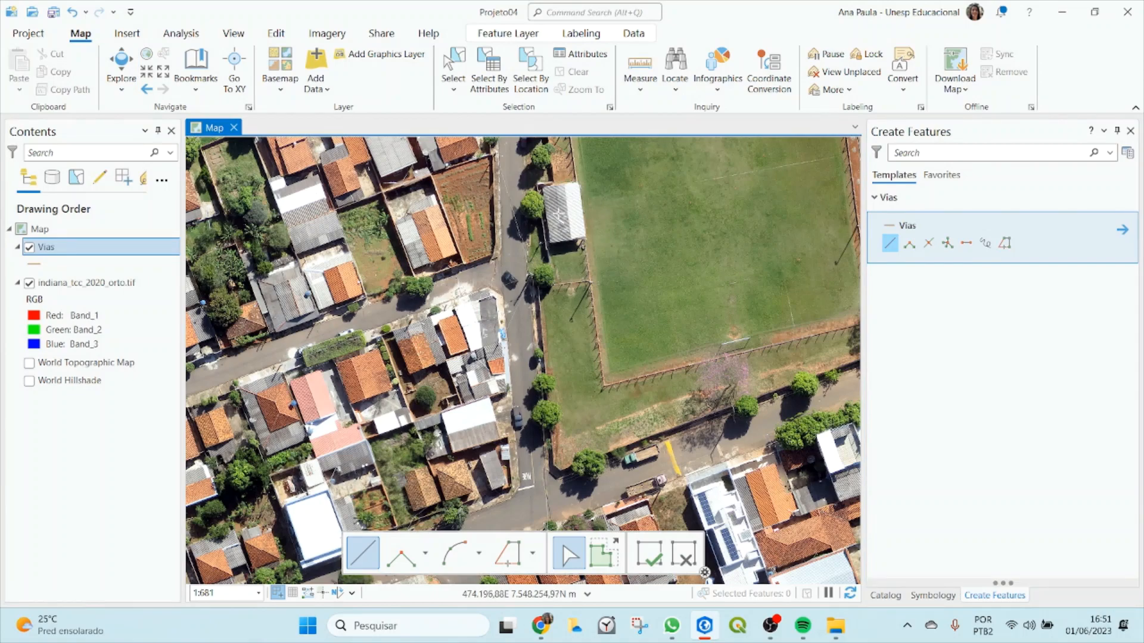
{"action": "scroll", "coordinate": [587, 326], "scroll_direction": "down", "scroll_amount": 4}
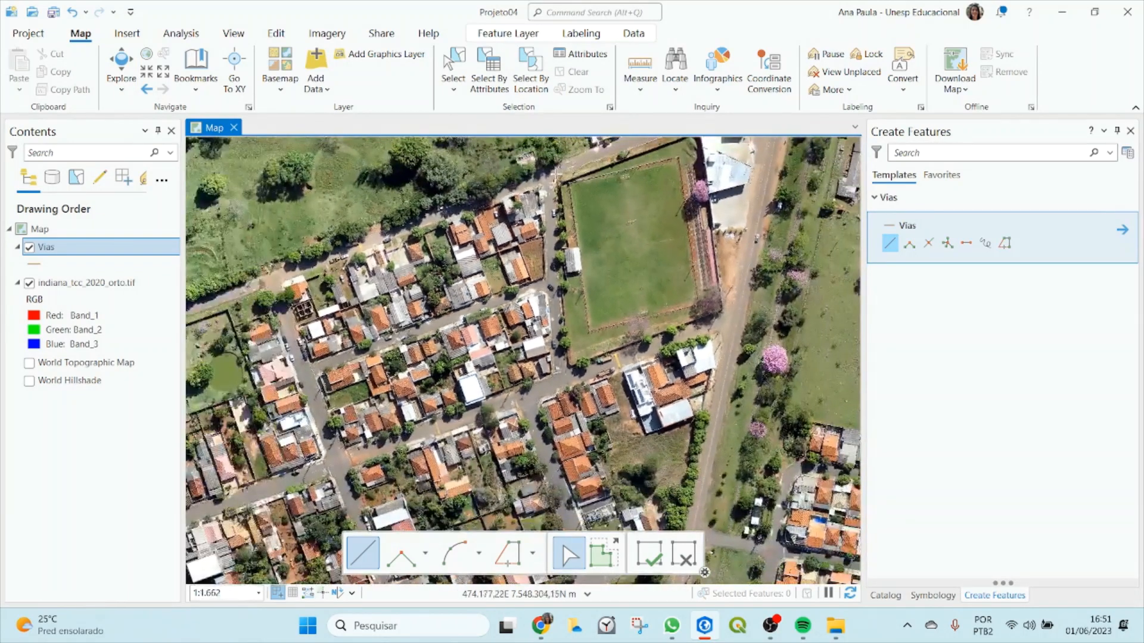
{"action": "scroll", "coordinate": [546, 182], "scroll_direction": "up", "scroll_amount": 4}
{"action": "left_click", "coordinate": [546, 181]}
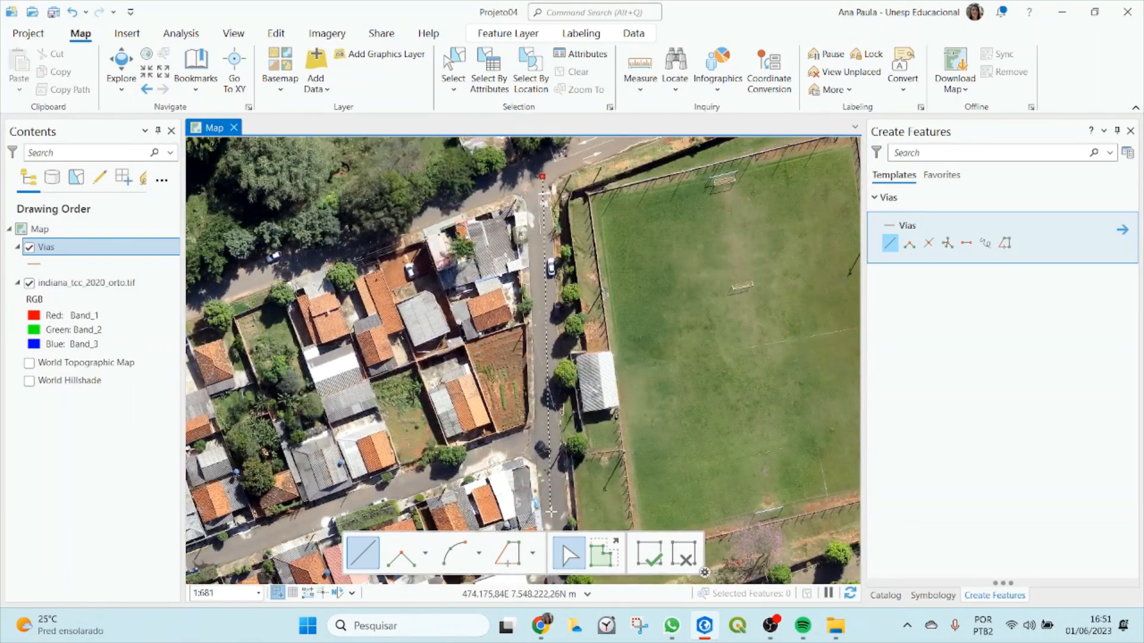
{"action": "scroll", "coordinate": [556, 503], "scroll_direction": "down", "scroll_amount": 2}
{"action": "left_click", "coordinate": [550, 489]}
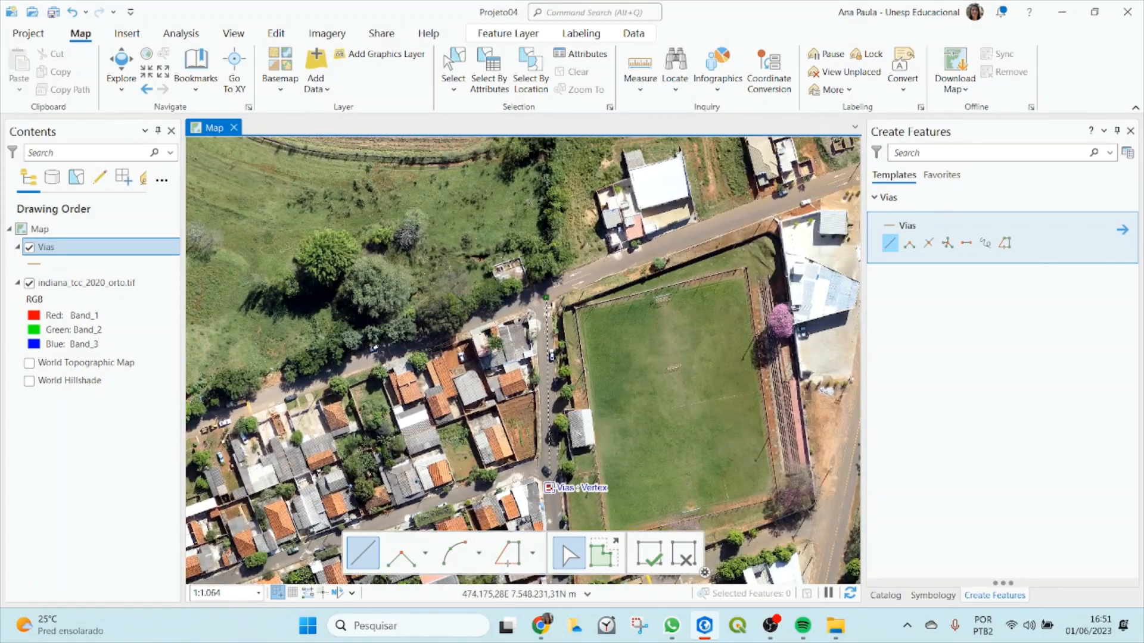
{"action": "scroll", "coordinate": [550, 490], "scroll_direction": "down", "scroll_amount": 4}
{"action": "scroll", "coordinate": [554, 529], "scroll_direction": "up", "scroll_amount": 6}
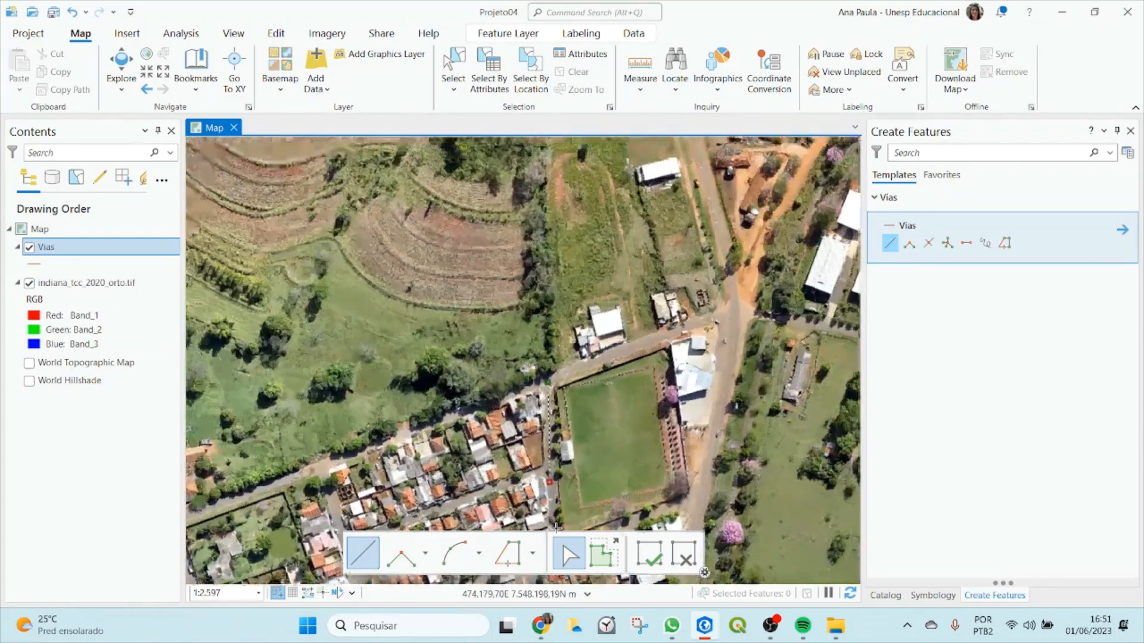
{"action": "scroll", "coordinate": [539, 506], "scroll_direction": "up", "scroll_amount": 2}
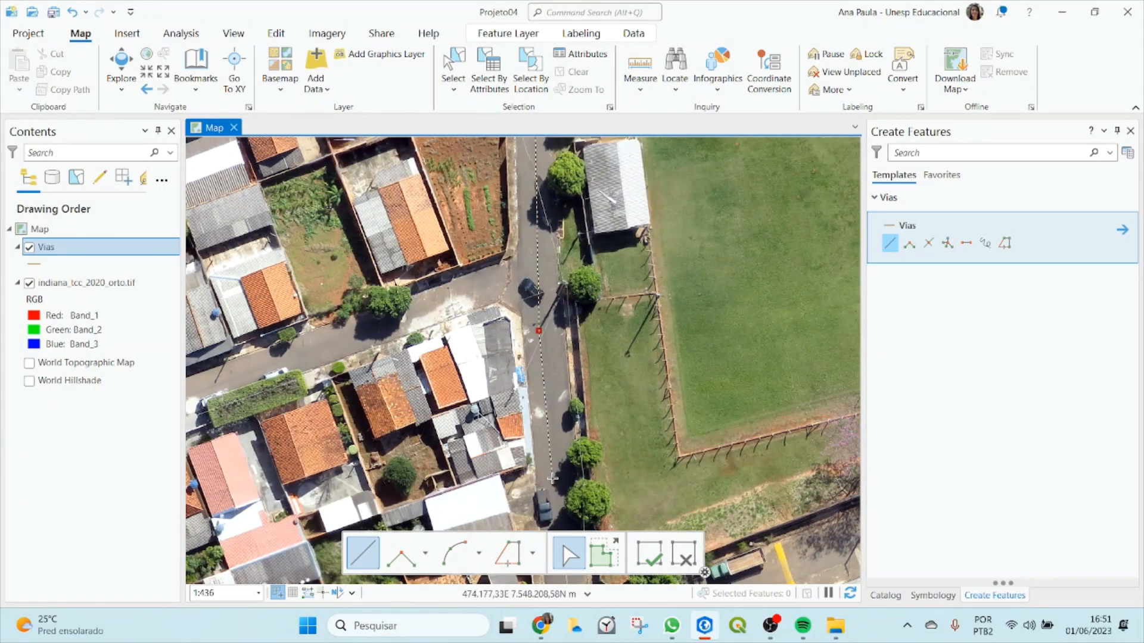
{"action": "right_click", "coordinate": [549, 431]}
{"action": "left_click", "coordinate": [595, 457]}
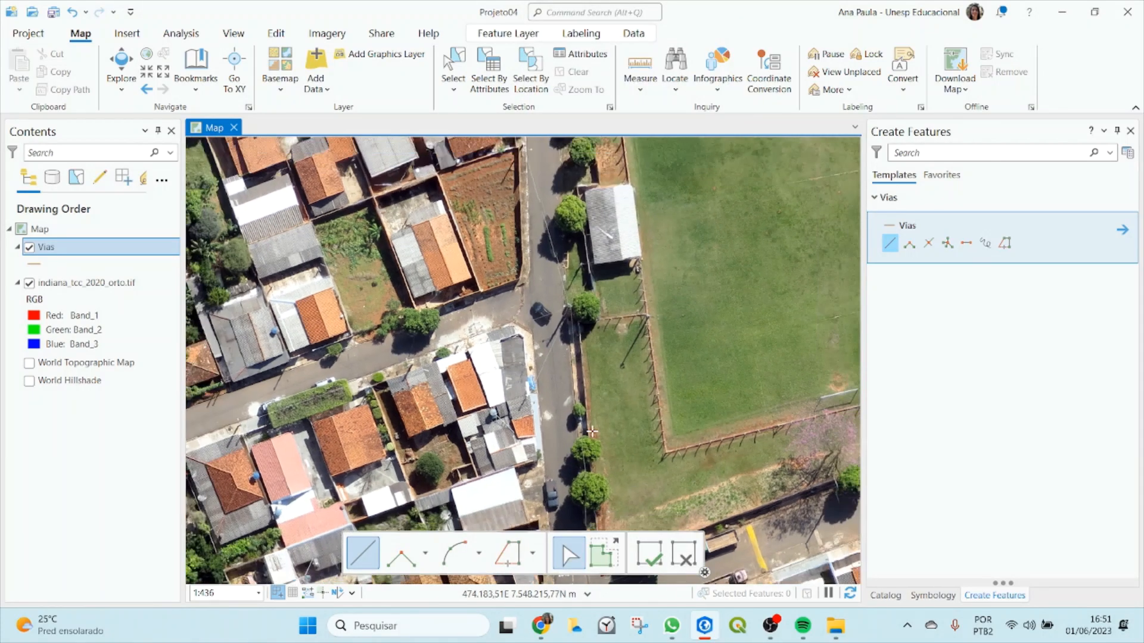
Draw a straight Vias line about 118 m long along the street west of the soccer field, from the northern to the southern intersection.
{"action": "scroll", "coordinate": [593, 453], "scroll_direction": "down", "scroll_amount": 3}
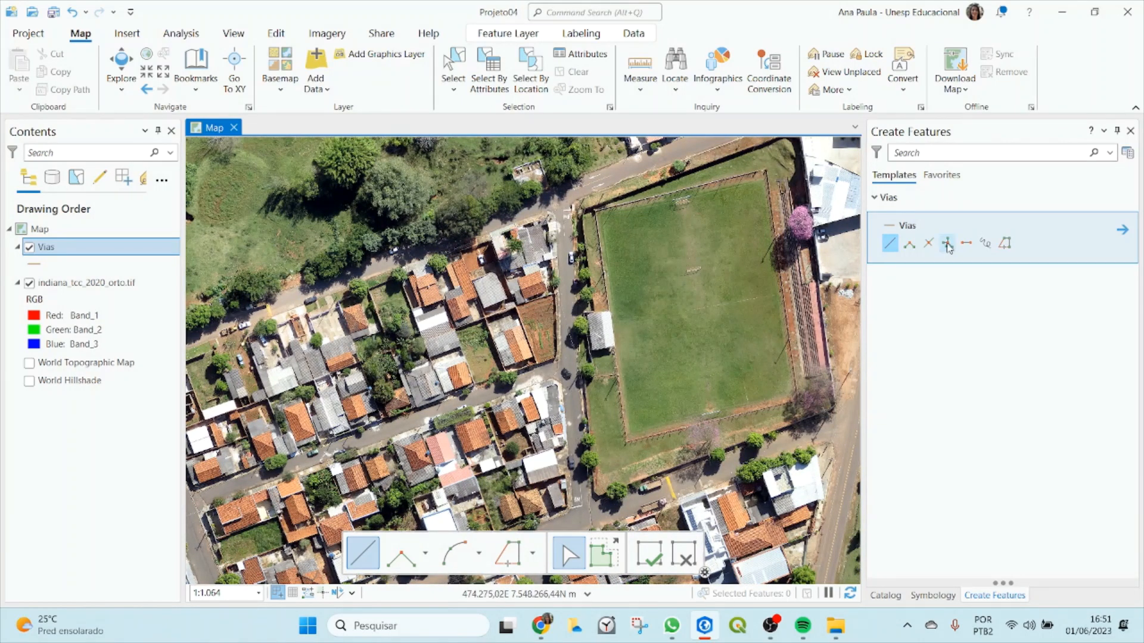
{"action": "left_click", "coordinate": [948, 245]}
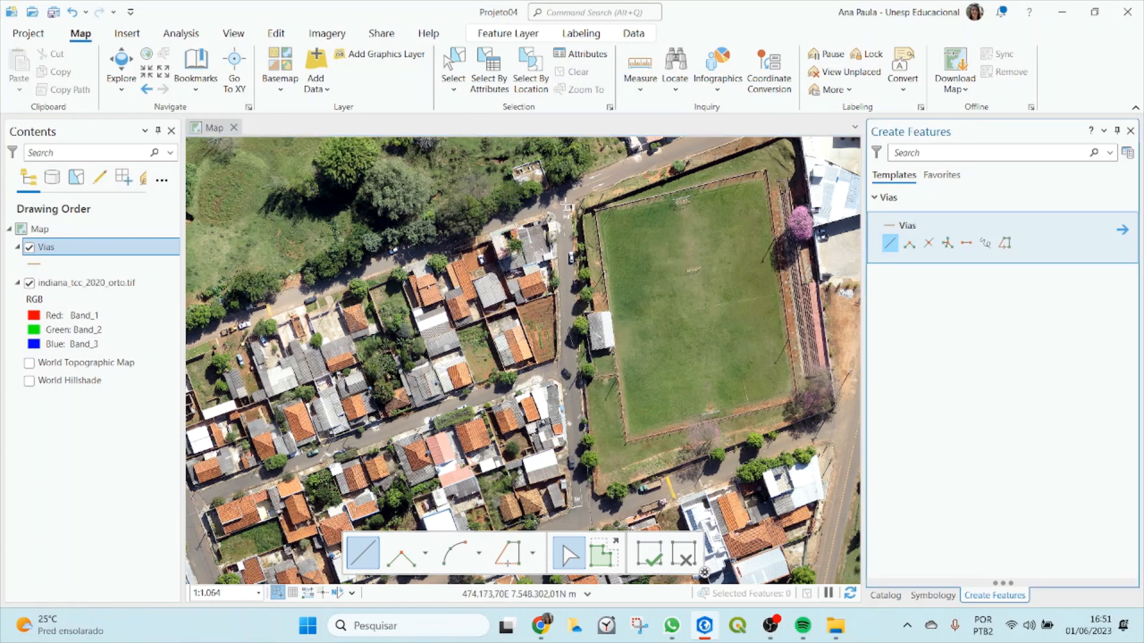
{"action": "left_click", "coordinate": [565, 205]}
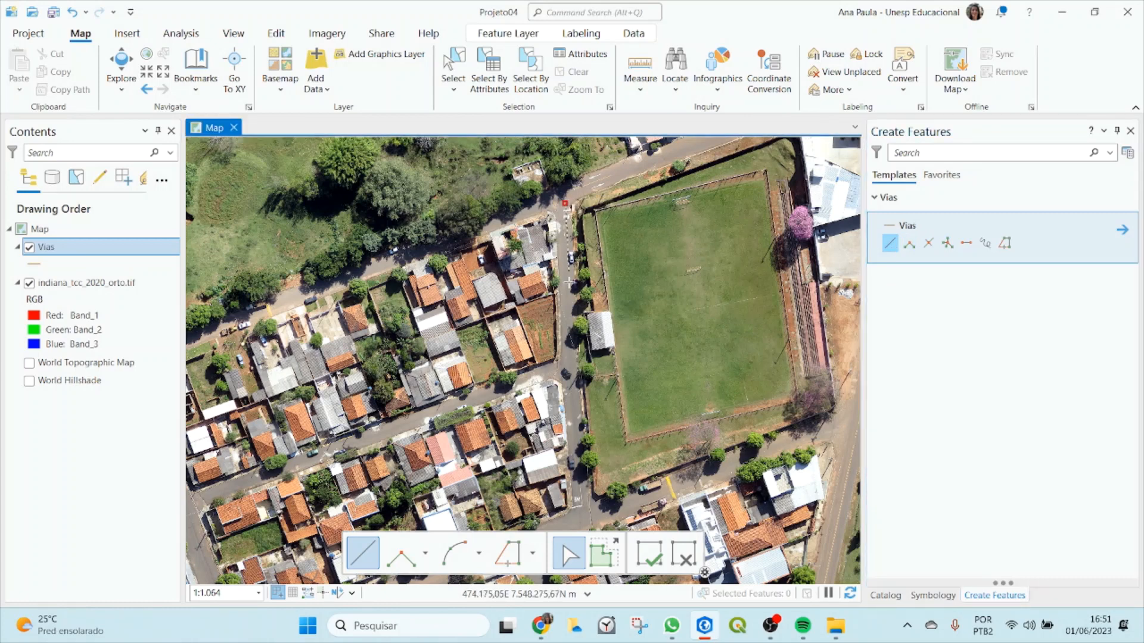
{"action": "double_click", "coordinate": [580, 513]}
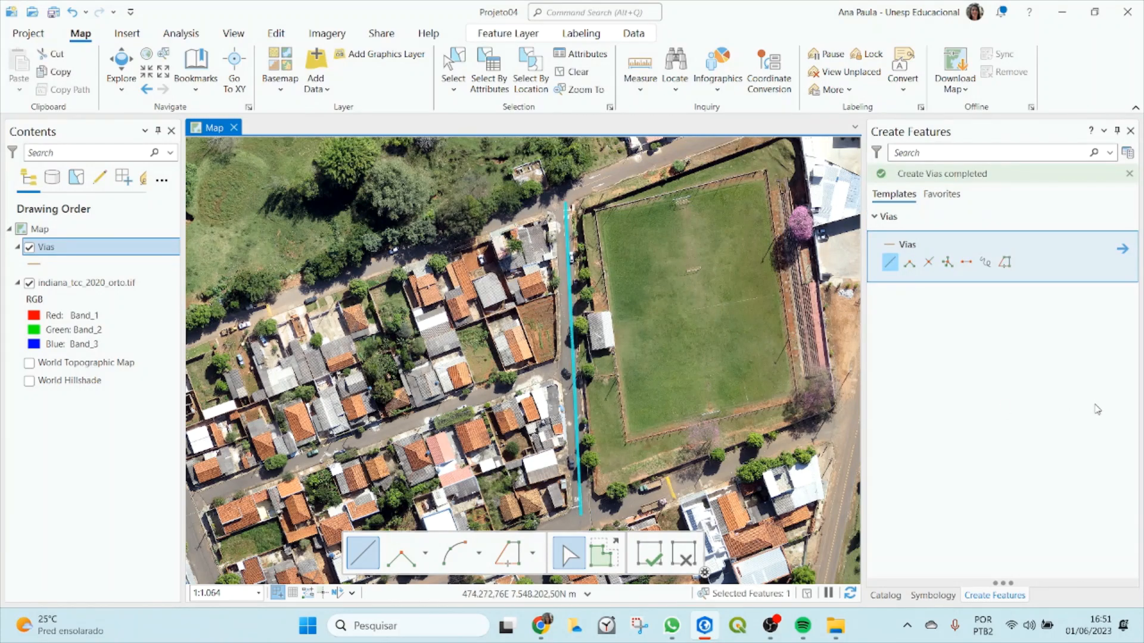
In the Vias attribute table, set the new line's Nome to Rua A and its Sentido to único.
{"action": "right_click", "coordinate": [71, 247]}
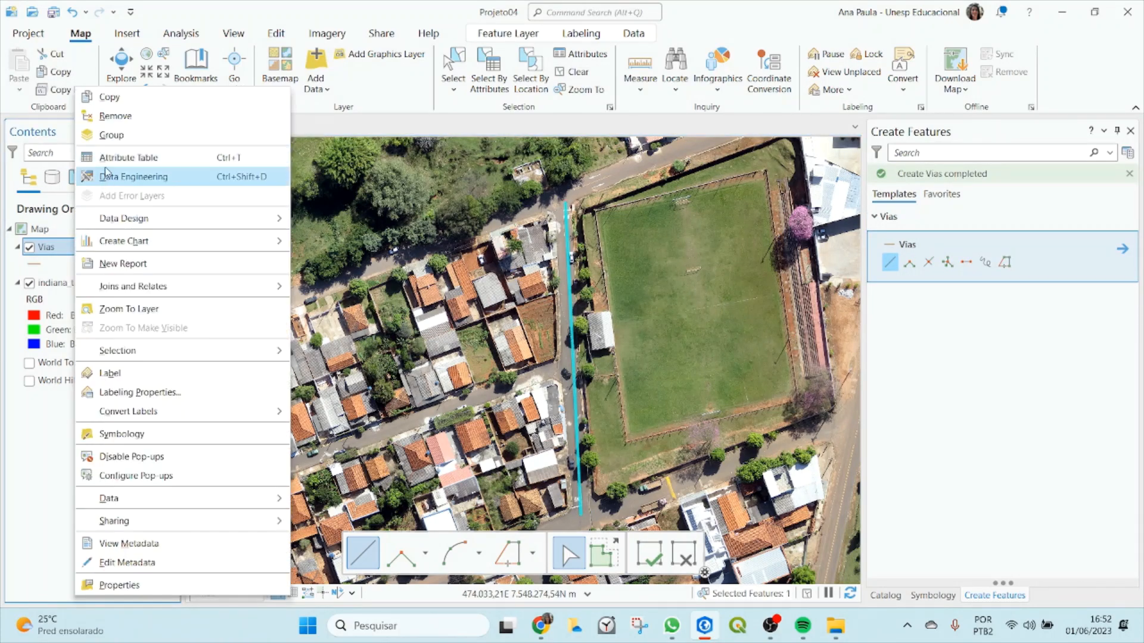
{"action": "left_click", "coordinate": [104, 157]}
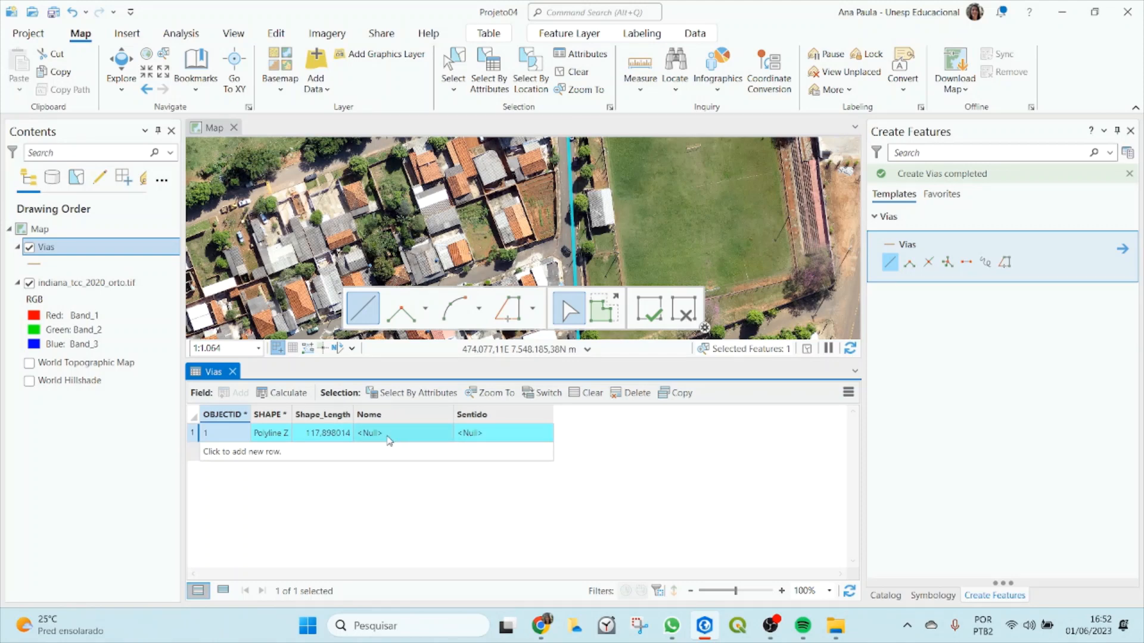
{"action": "double_click", "coordinate": [357, 438]}
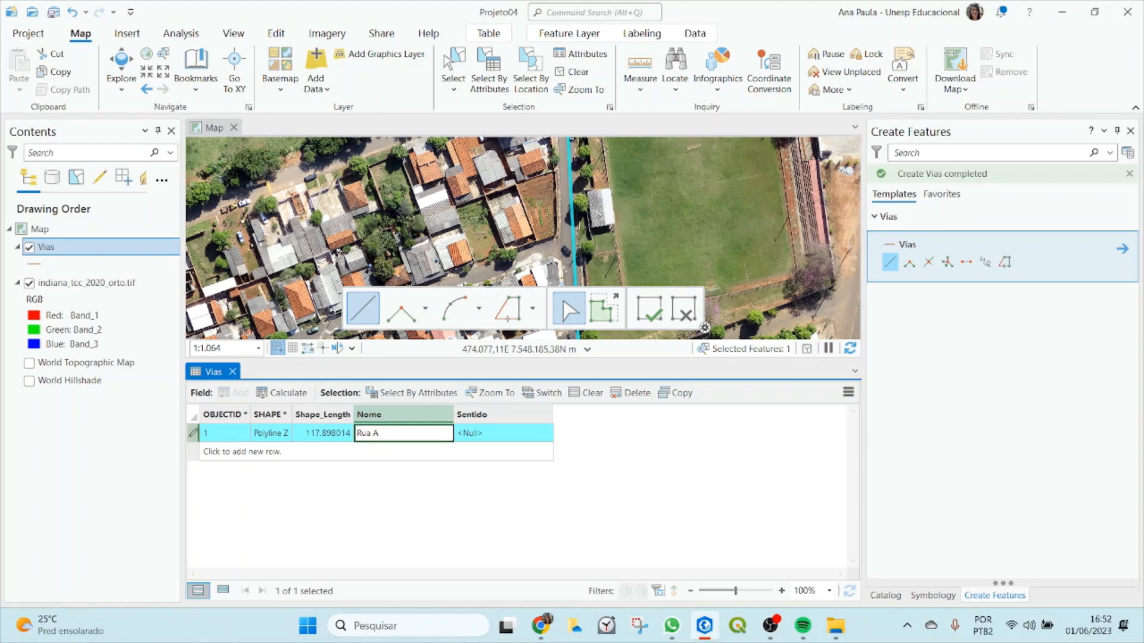
{"action": "left_click", "coordinate": [478, 436]}
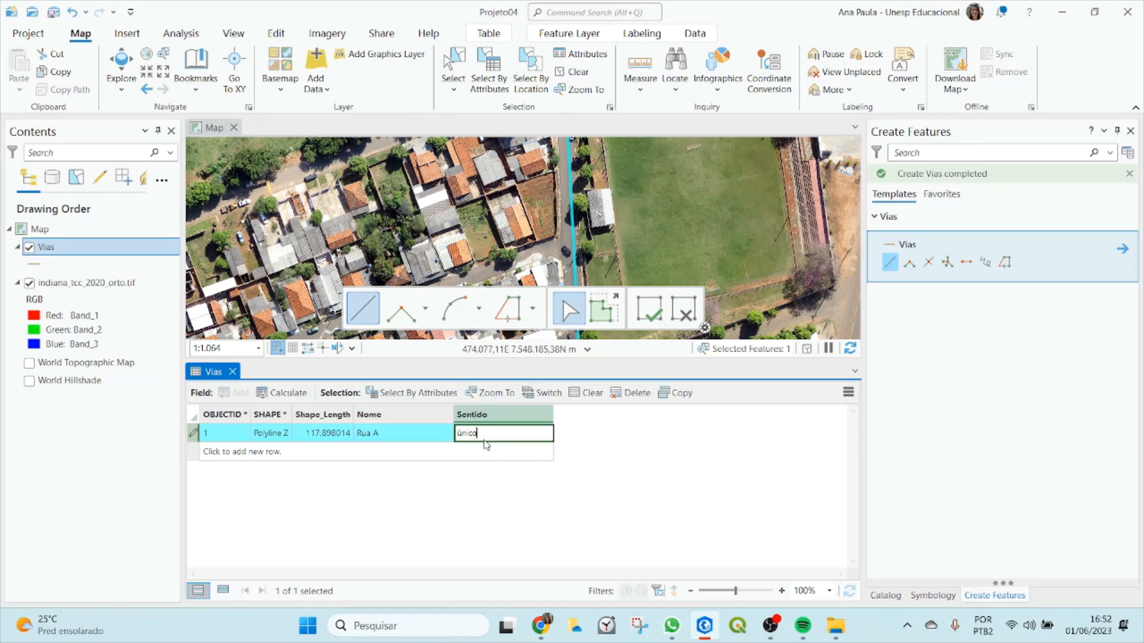
Commit the Nome and Sentido entries of the Rua A record, save all edits and clear the selection.
{"action": "left_click", "coordinate": [512, 487]}
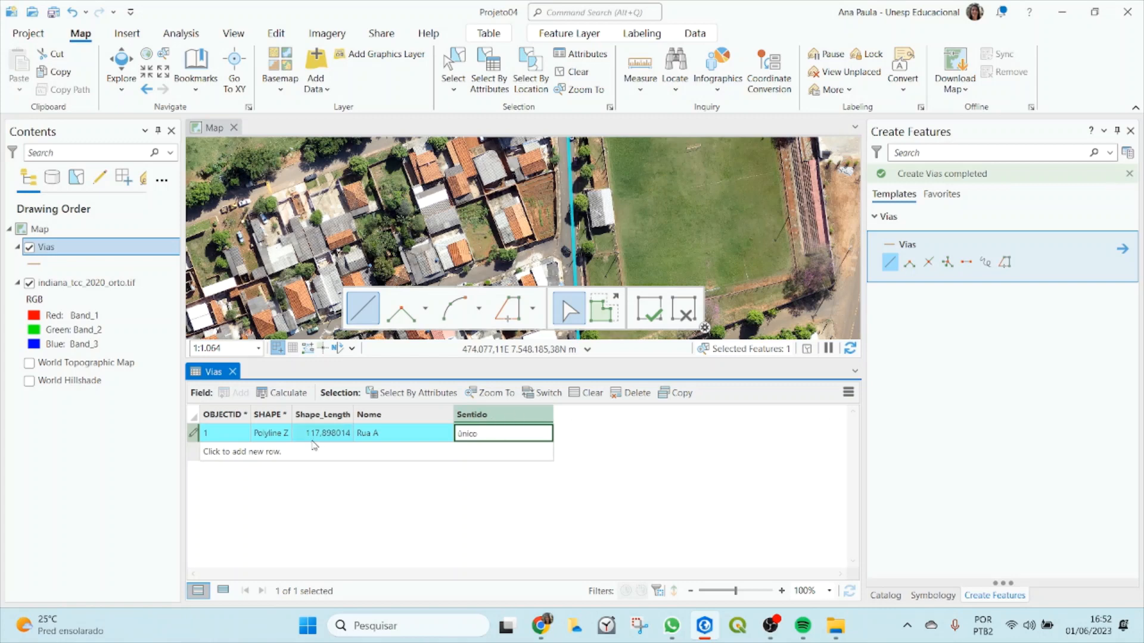
{"action": "left_click", "coordinate": [381, 434]}
{"action": "left_click", "coordinate": [383, 435]}
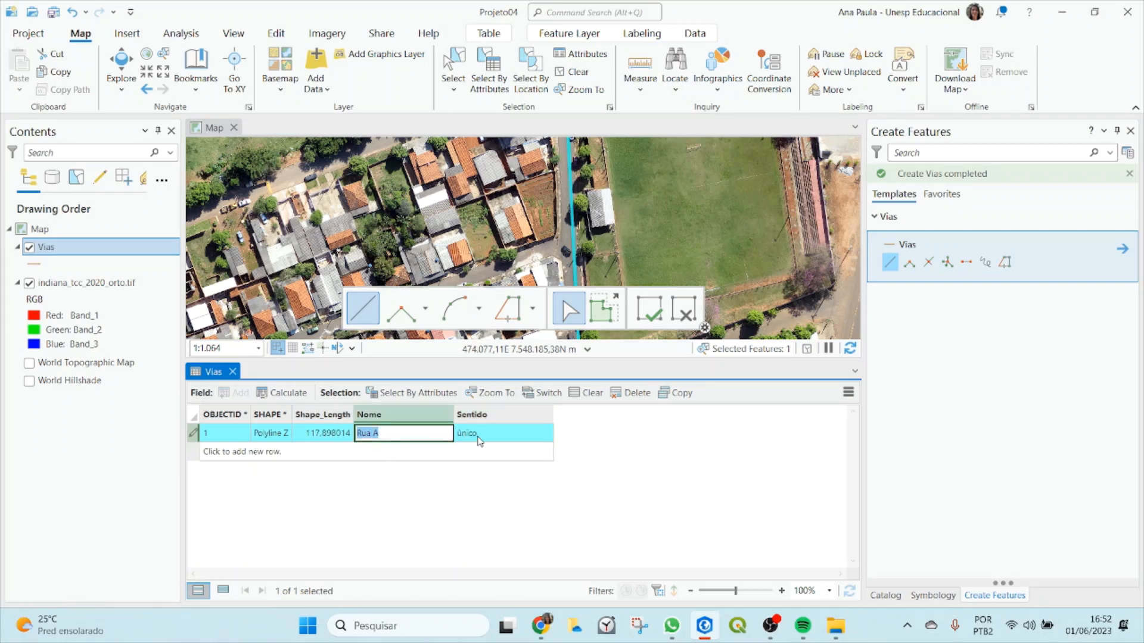
{"action": "left_click", "coordinate": [510, 440]}
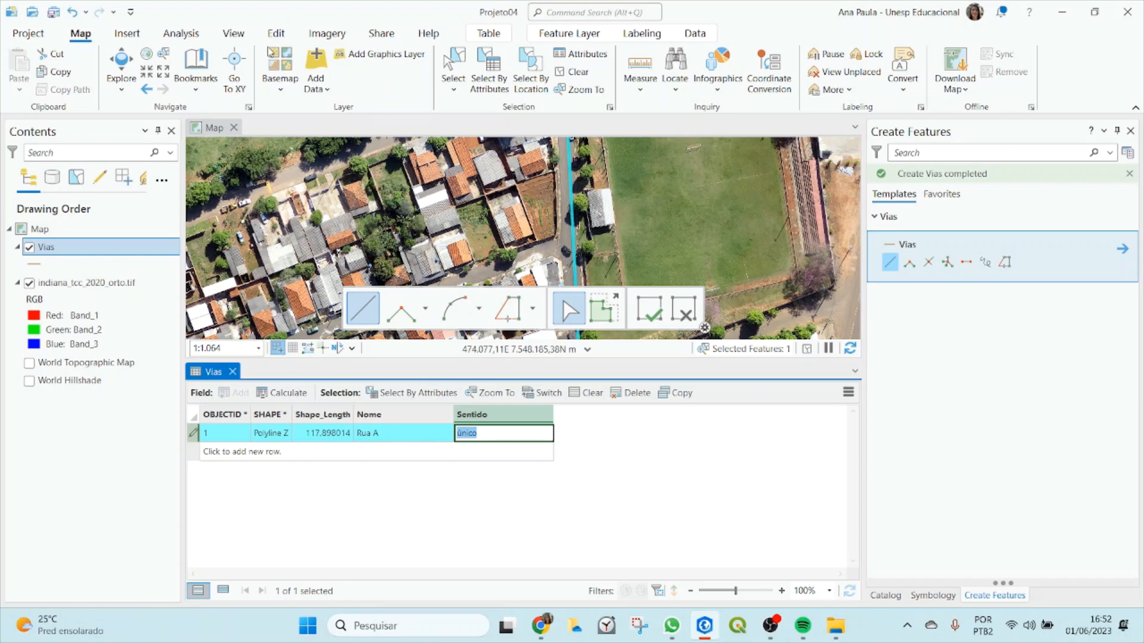
{"action": "left_click", "coordinate": [279, 34]}
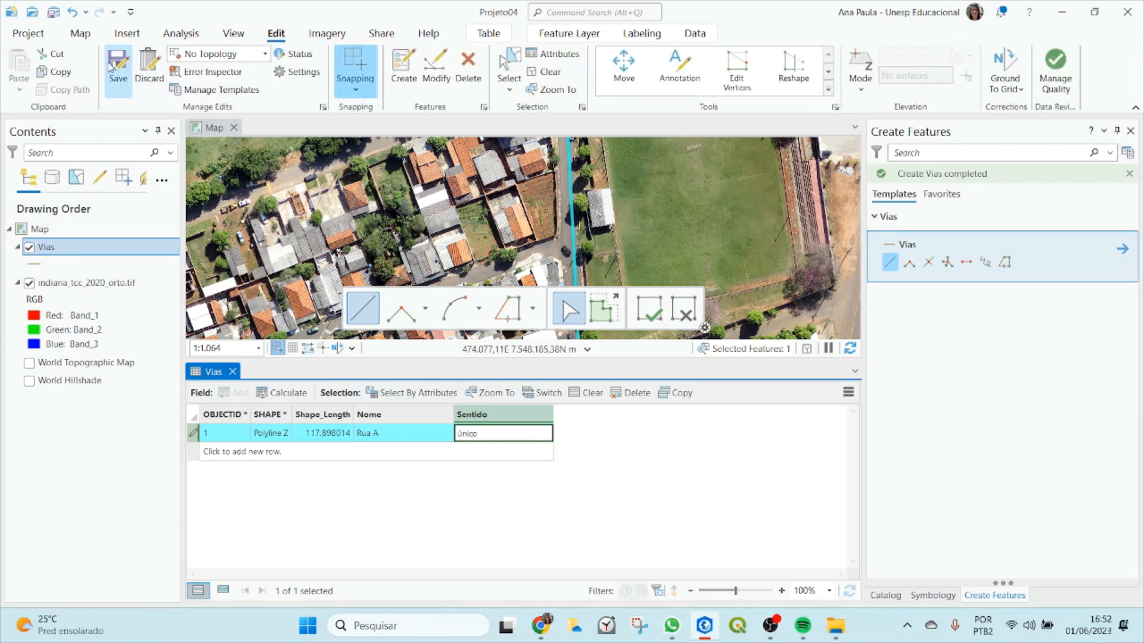
{"action": "left_click", "coordinate": [118, 71]}
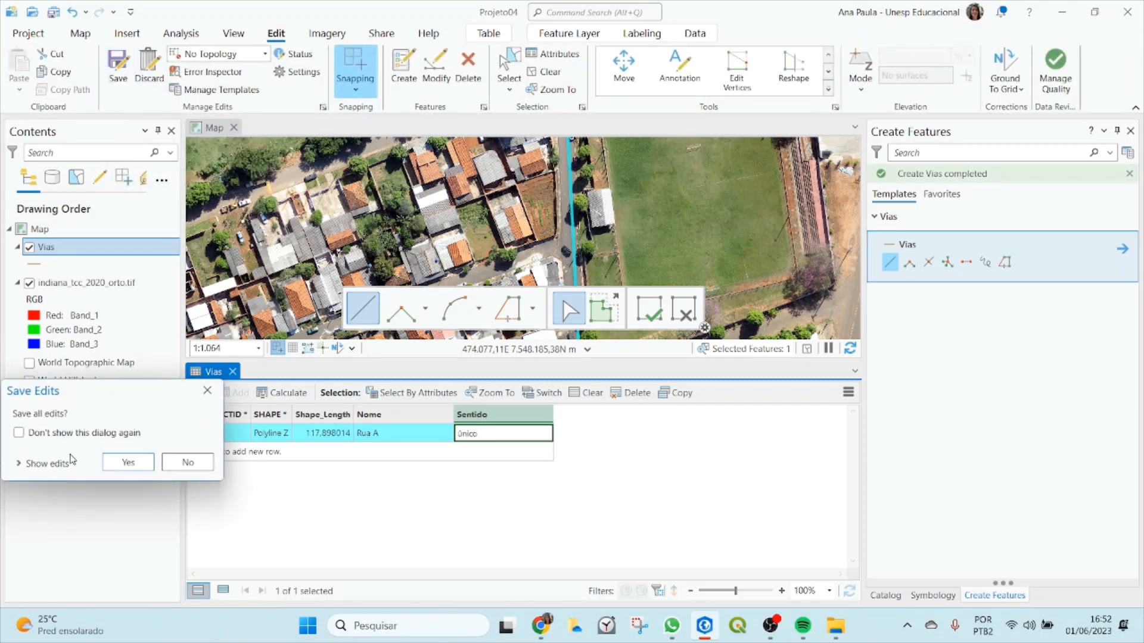
{"action": "left_click", "coordinate": [111, 464]}
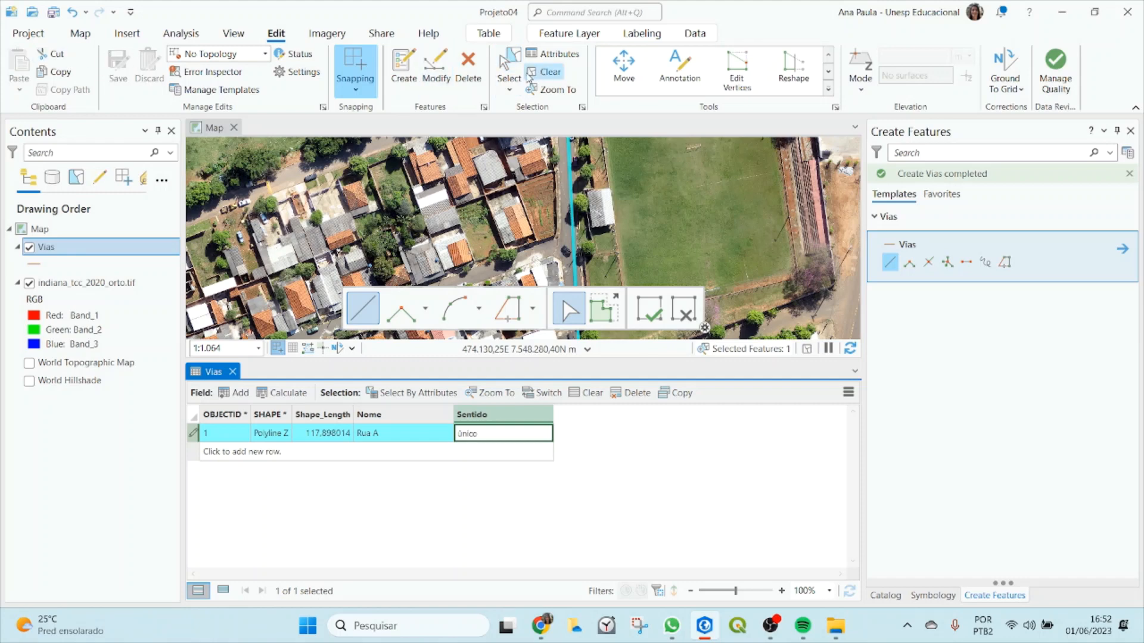
{"action": "left_click", "coordinate": [544, 77]}
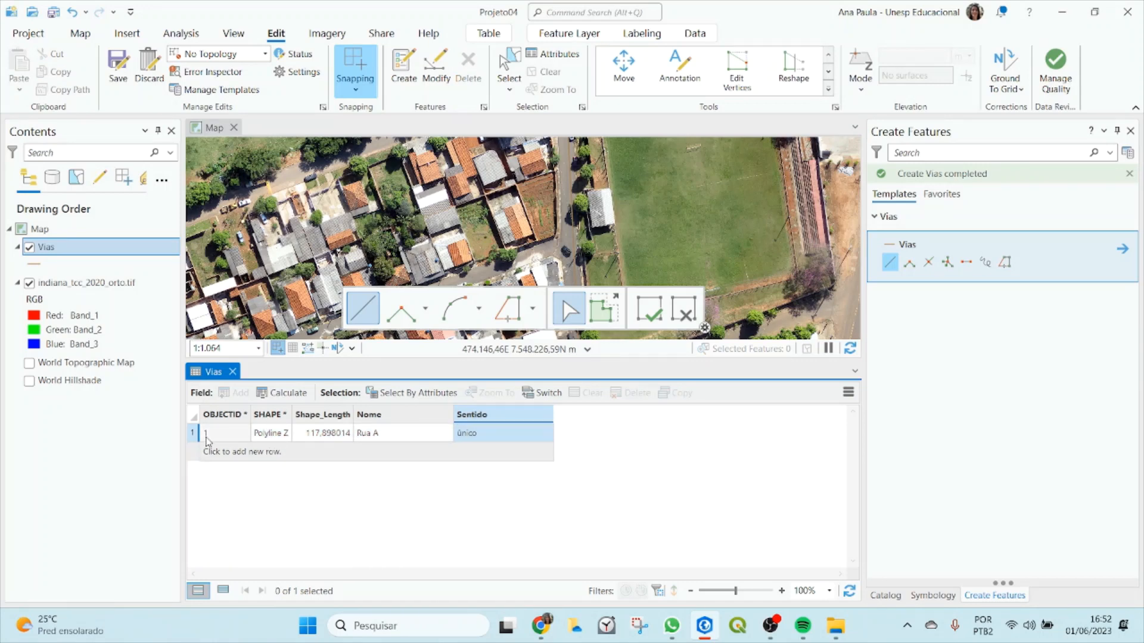
Select the Rua A row in the attribute table, save all edits again and deselect it.
{"action": "left_click", "coordinate": [192, 434]}
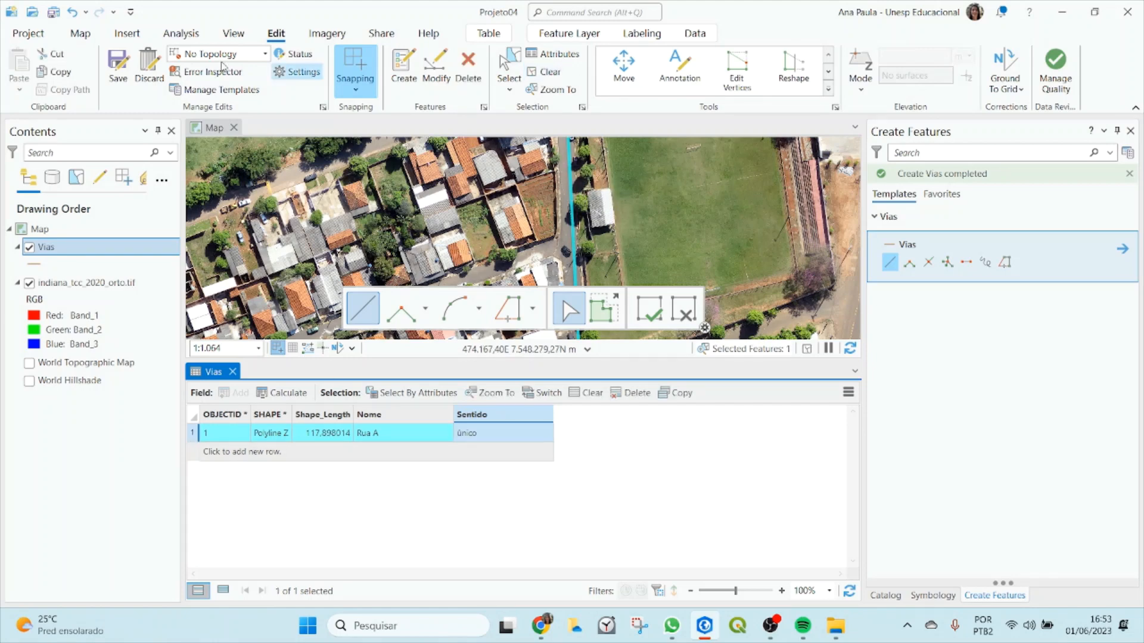
{"action": "left_click", "coordinate": [118, 66]}
{"action": "left_click", "coordinate": [127, 462]}
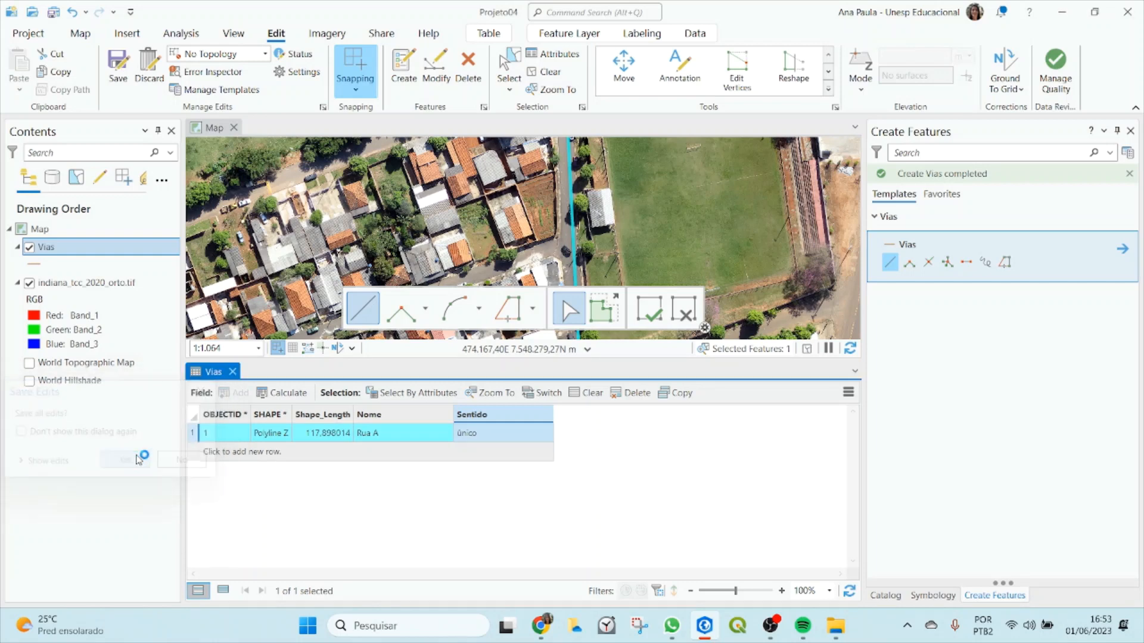
{"action": "left_click", "coordinate": [534, 74]}
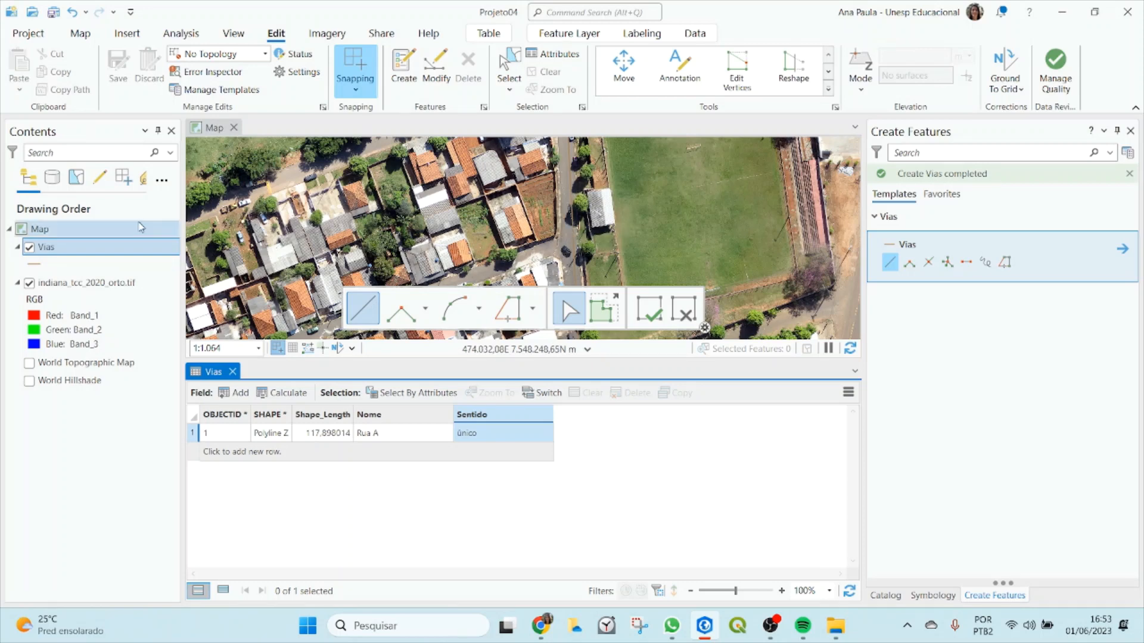
Symbolize the Vias layer with a red line 3 pt wide.
{"action": "left_click", "coordinate": [34, 264]}
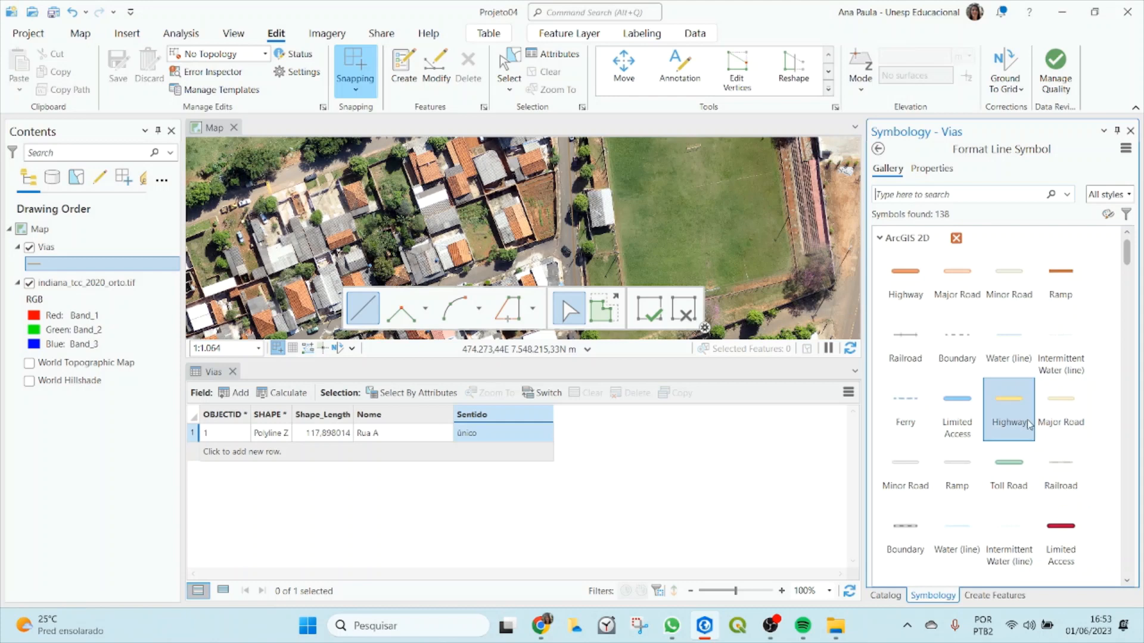
{"action": "scroll", "coordinate": [1051, 411], "scroll_direction": "down", "scroll_amount": 5}
{"action": "scroll", "coordinate": [1032, 444], "scroll_direction": "down", "scroll_amount": 2}
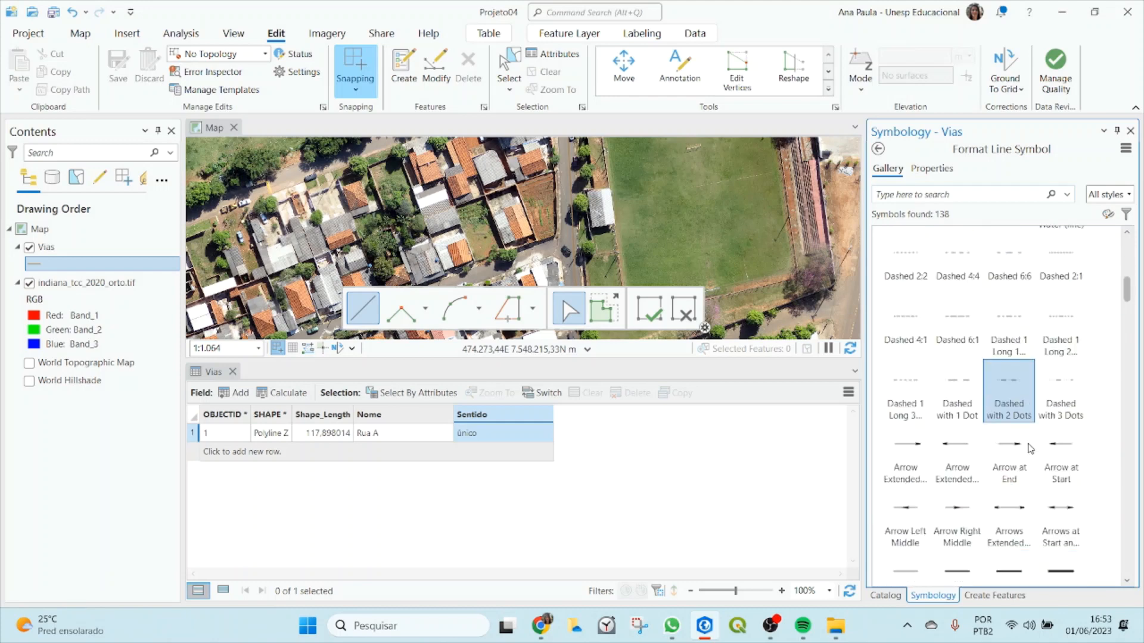
{"action": "scroll", "coordinate": [1013, 417], "scroll_direction": "up", "scroll_amount": 5}
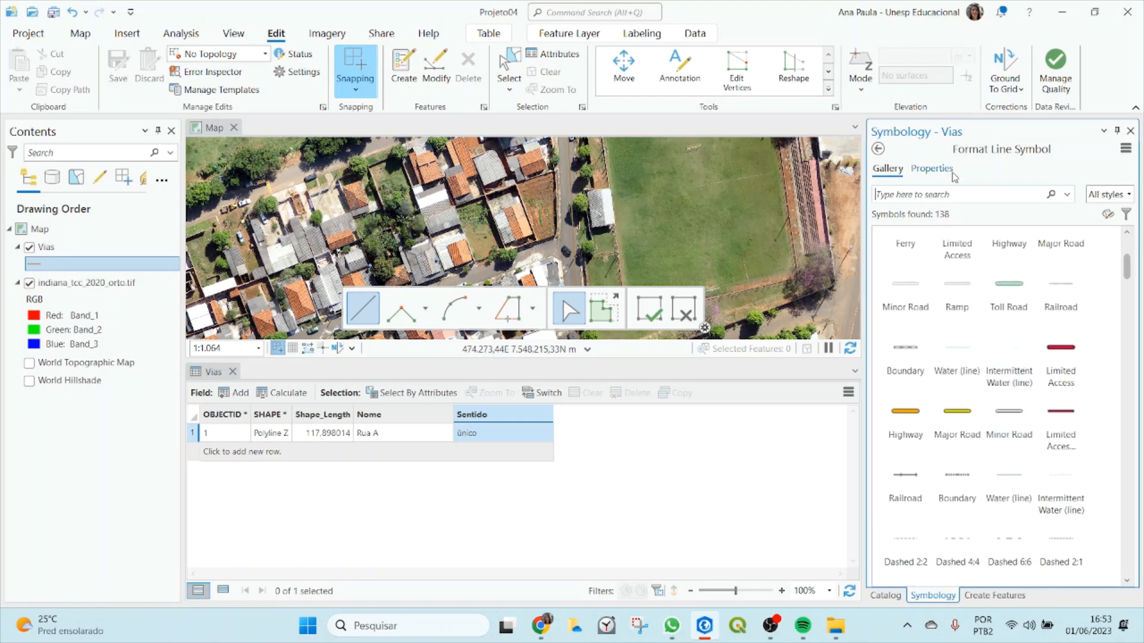
{"action": "left_click", "coordinate": [933, 169]}
{"action": "left_click", "coordinate": [1128, 262]}
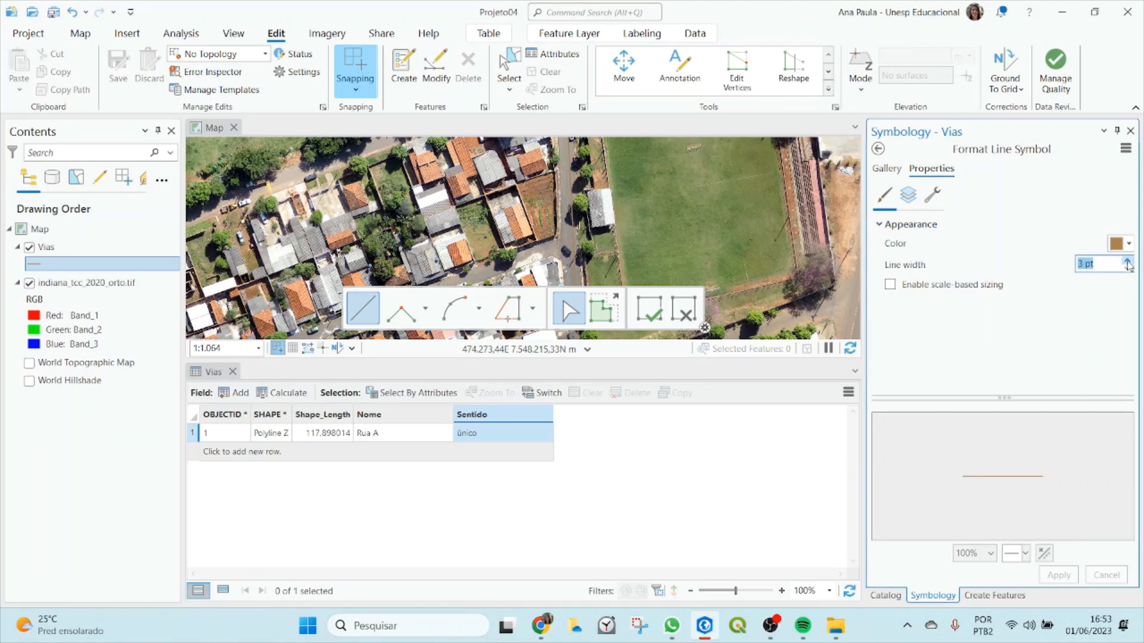
{"action": "left_click", "coordinate": [1122, 243]}
{"action": "left_click", "coordinate": [973, 339]}
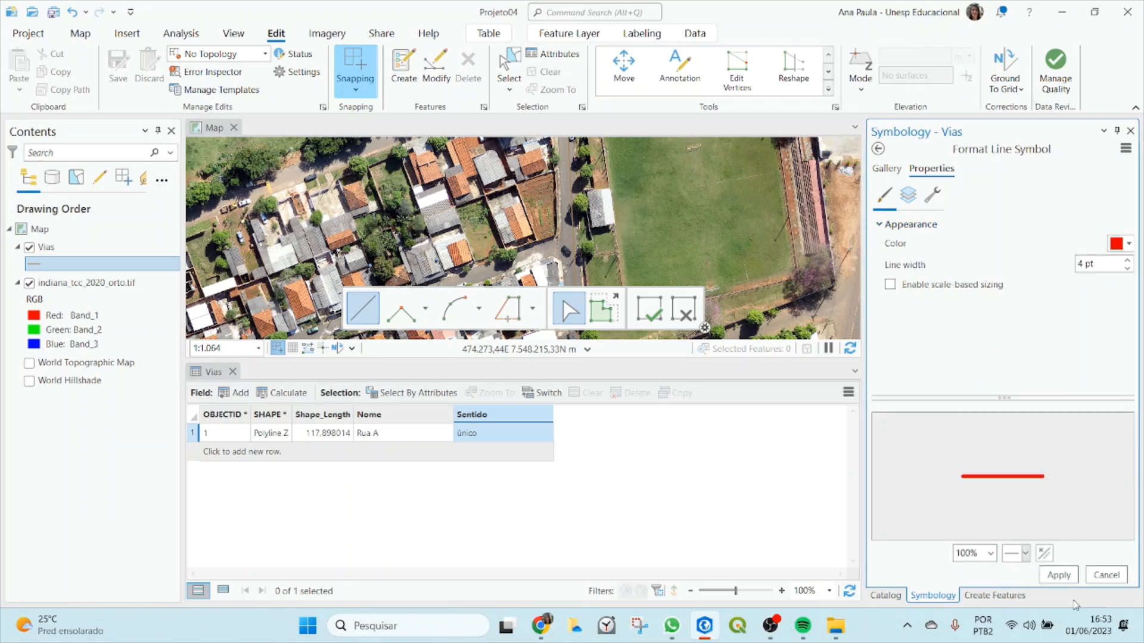
{"action": "left_click", "coordinate": [1060, 575]}
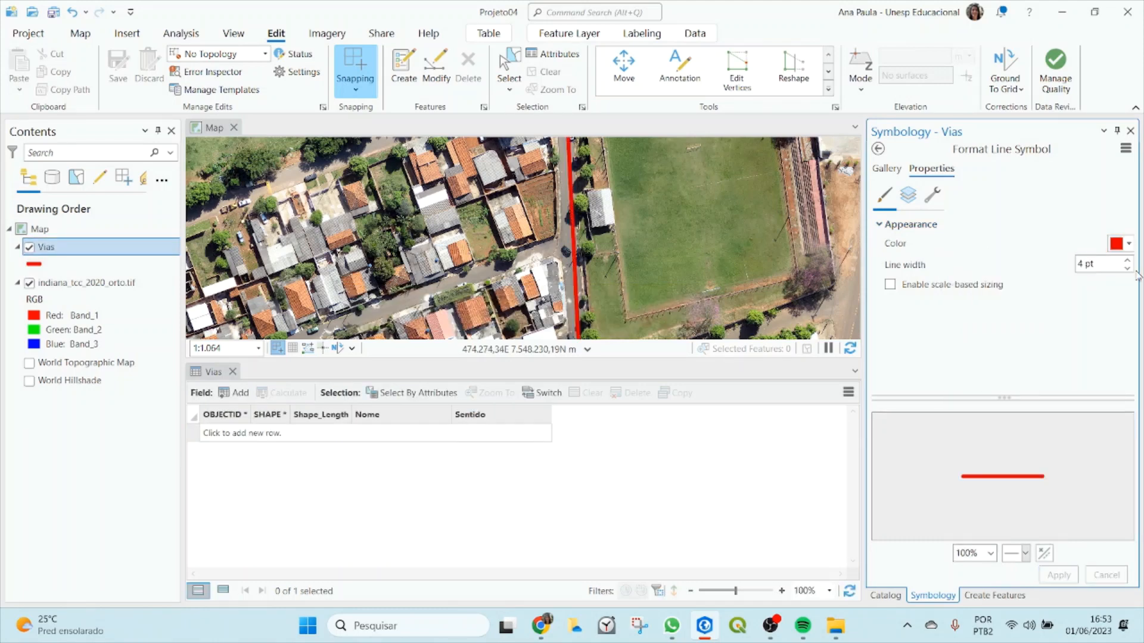
{"action": "left_click", "coordinate": [1127, 269]}
{"action": "left_click", "coordinate": [1059, 575]}
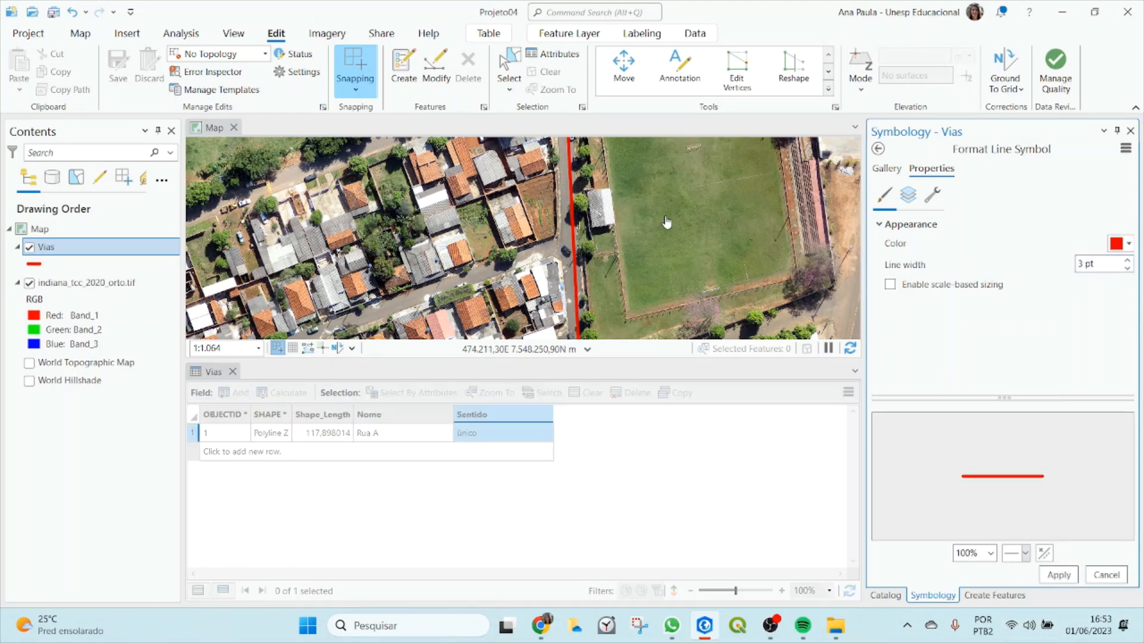
Close the Vias attribute table.
{"action": "scroll", "coordinate": [668, 224], "scroll_direction": "down", "scroll_amount": 4}
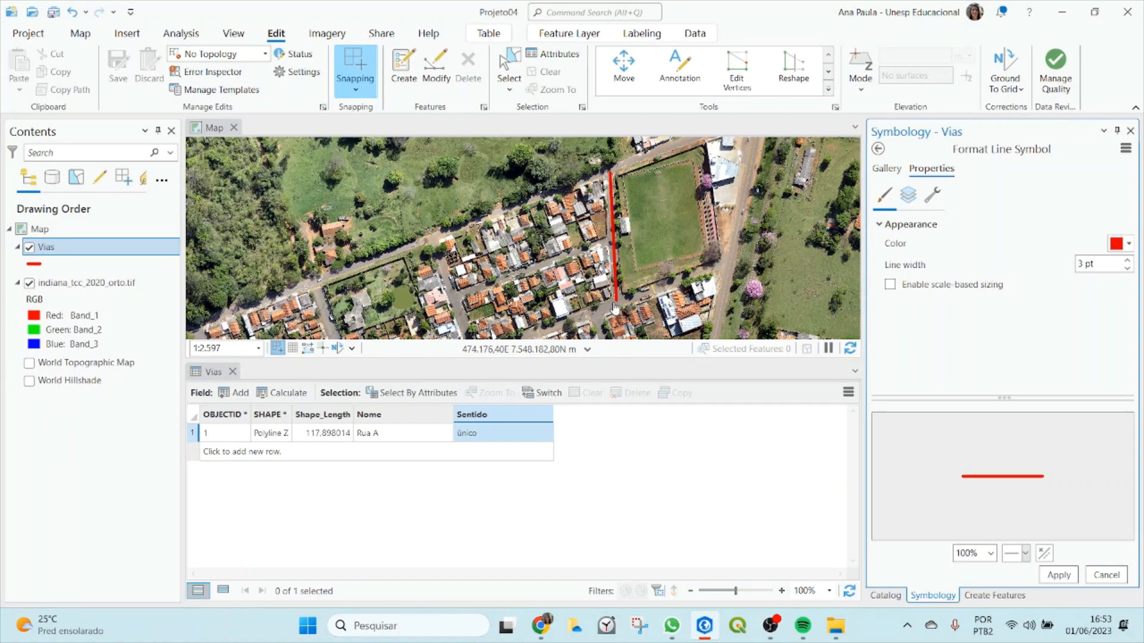
{"action": "scroll", "coordinate": [623, 316], "scroll_direction": "down", "scroll_amount": 2}
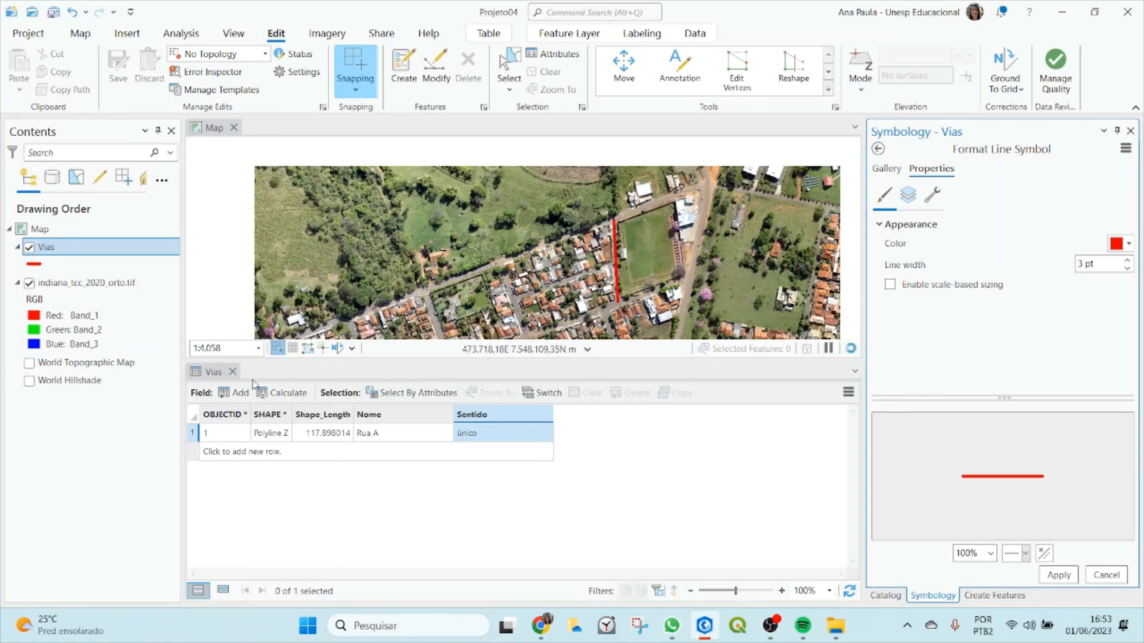
{"action": "left_click", "coordinate": [233, 372]}
{"action": "scroll", "coordinate": [613, 446], "scroll_direction": "up", "scroll_amount": 2}
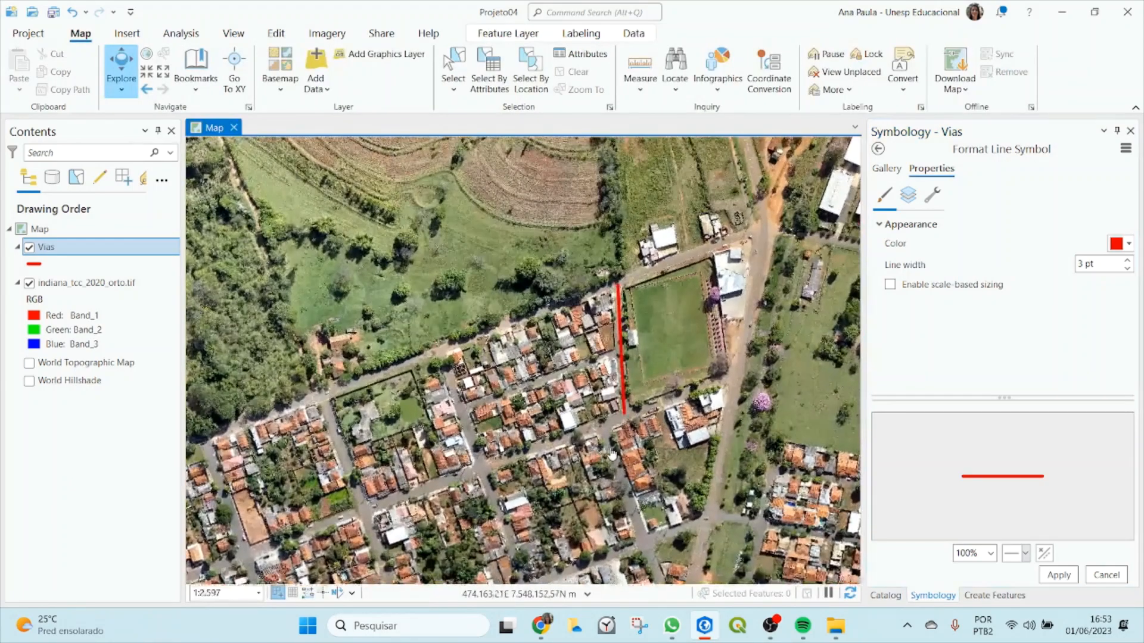
Start a new Vias line at the eastern end of the street running south of the soccer field.
{"action": "left_click_drag", "start_coordinate": [425, 530], "coordinate": [512, 417]}
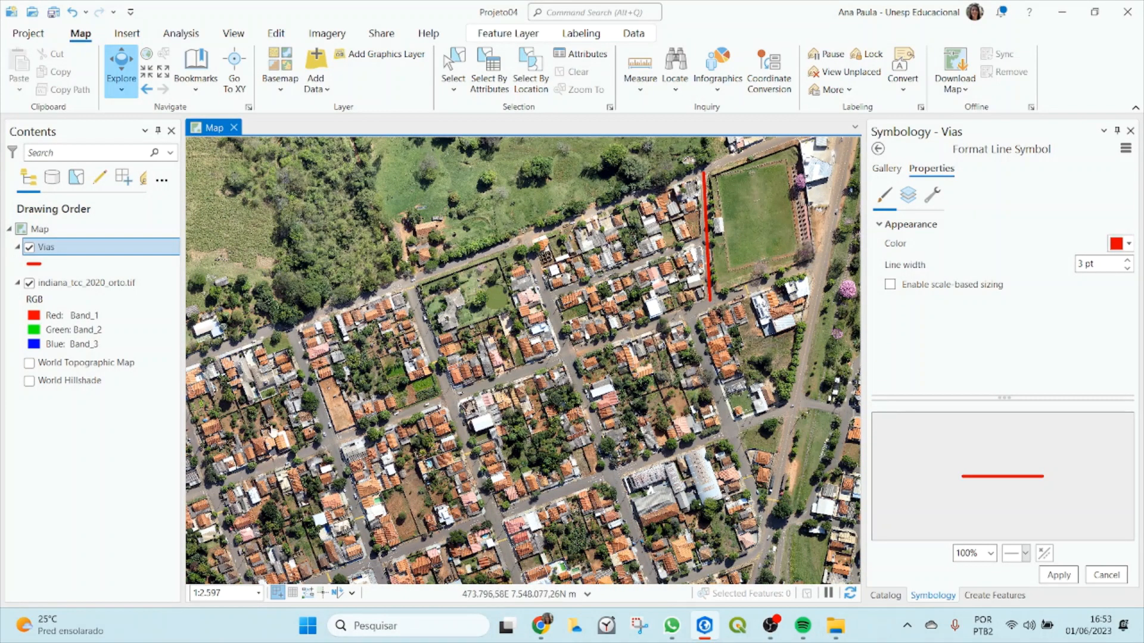
{"action": "scroll", "coordinate": [803, 271], "scroll_direction": "up", "scroll_amount": 3}
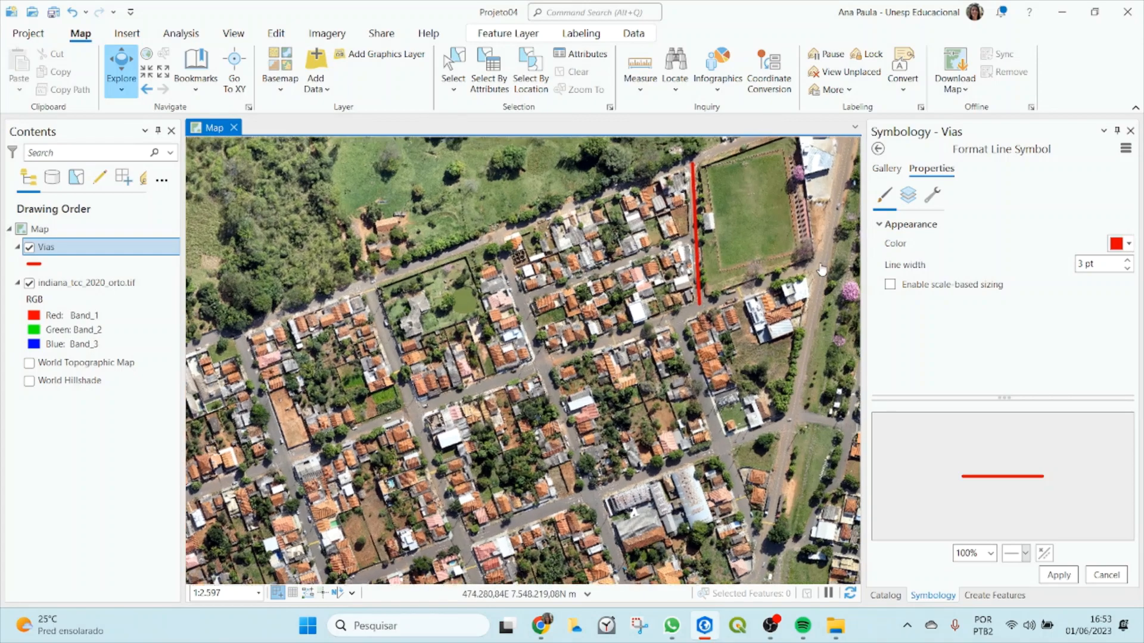
{"action": "left_click_drag", "start_coordinate": [803, 298], "coordinate": [733, 325]}
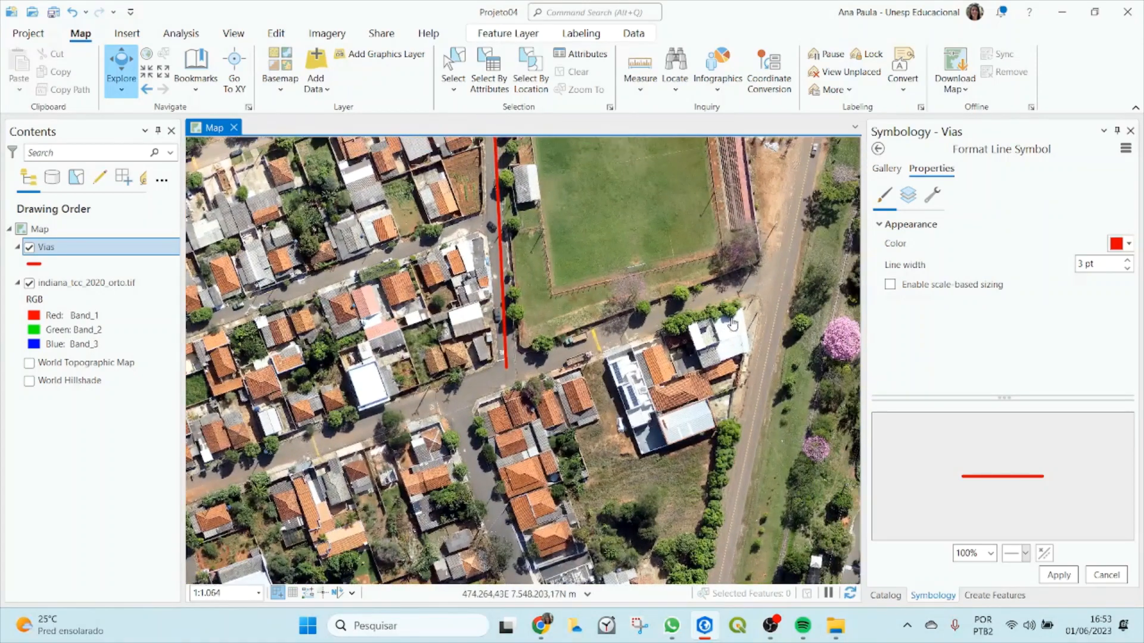
{"action": "left_click", "coordinate": [43, 248]}
{"action": "left_click", "coordinate": [991, 594]}
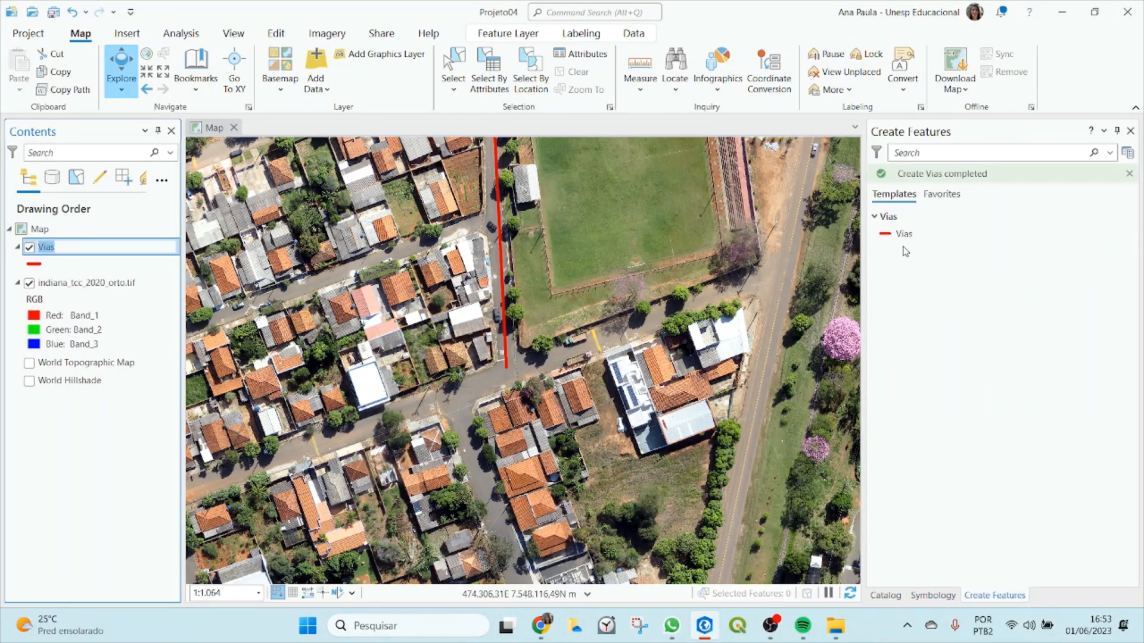
{"action": "left_click", "coordinate": [890, 236]}
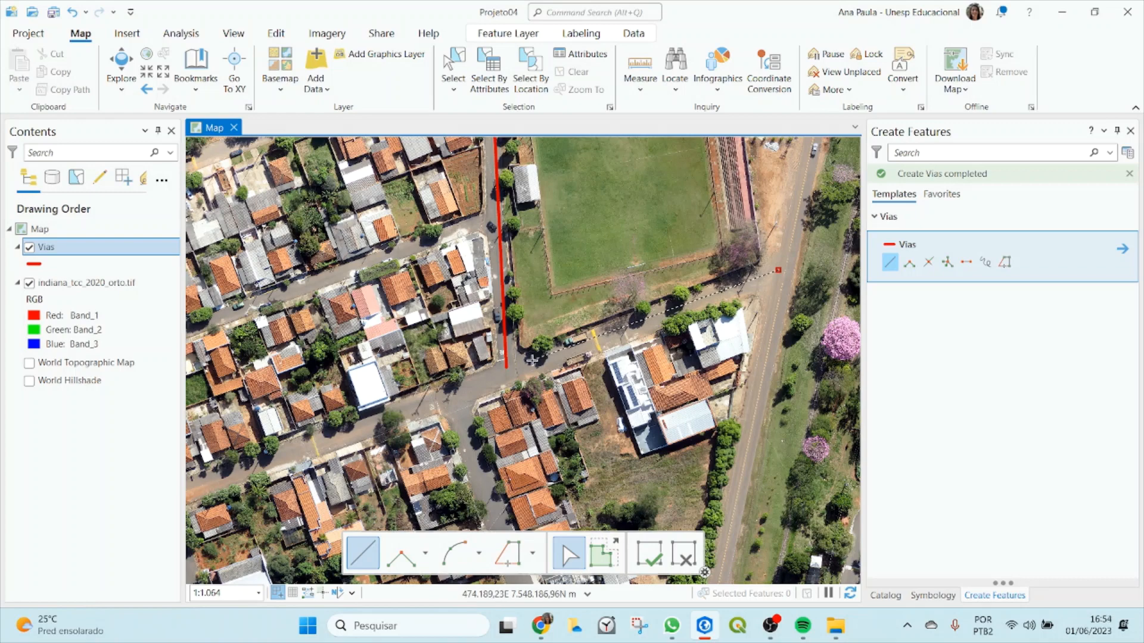
With snapping enabled, place the line's next vertex on the southern endpoint of the Rua A line.
{"action": "scroll", "coordinate": [517, 368], "scroll_direction": "up", "scroll_amount": 3}
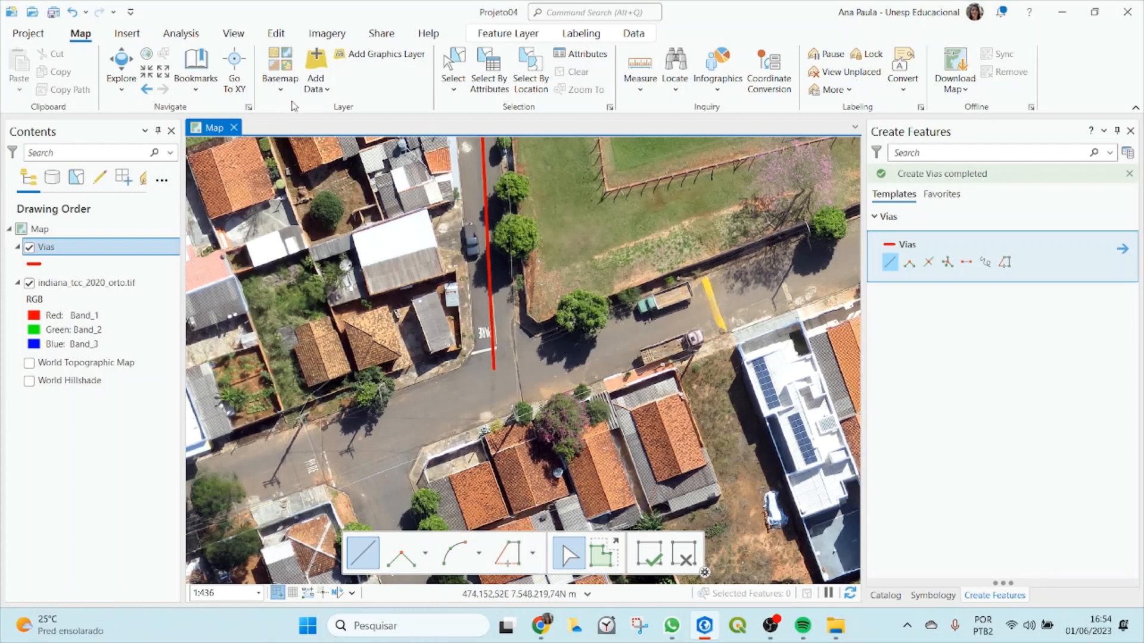
{"action": "left_click", "coordinate": [276, 33]}
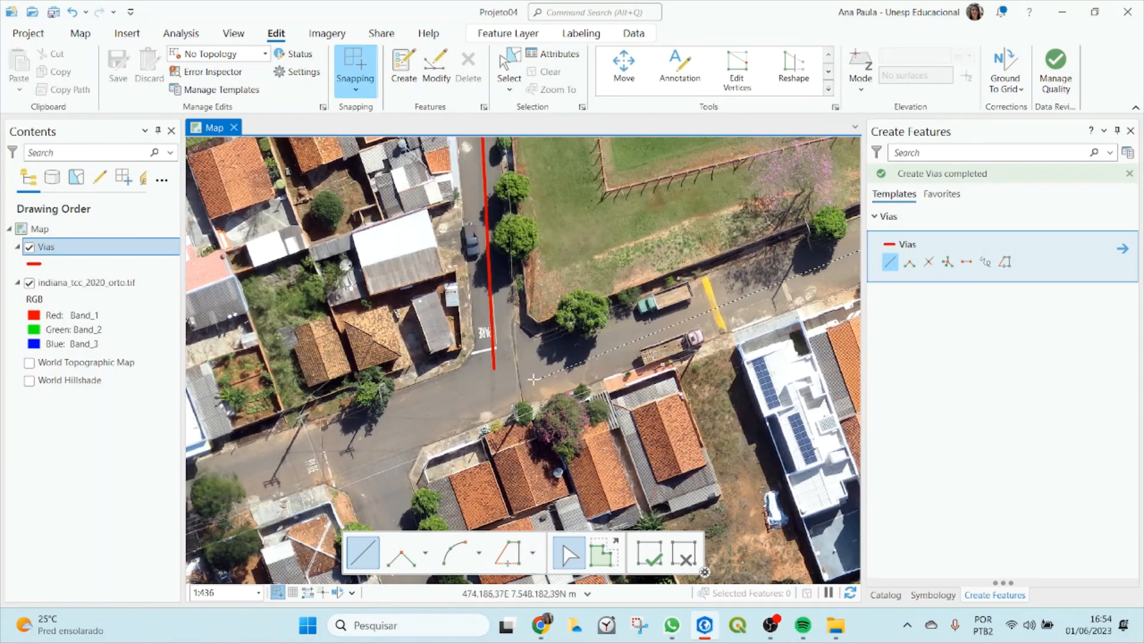
{"action": "key", "text": "F3"}
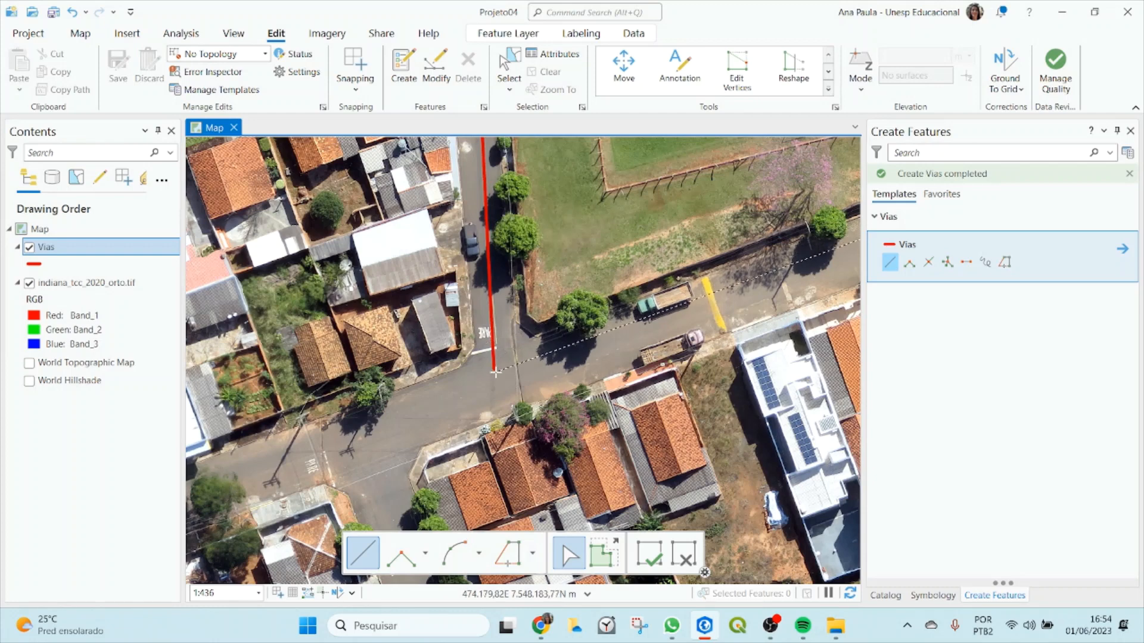
{"action": "left_click", "coordinate": [364, 70]}
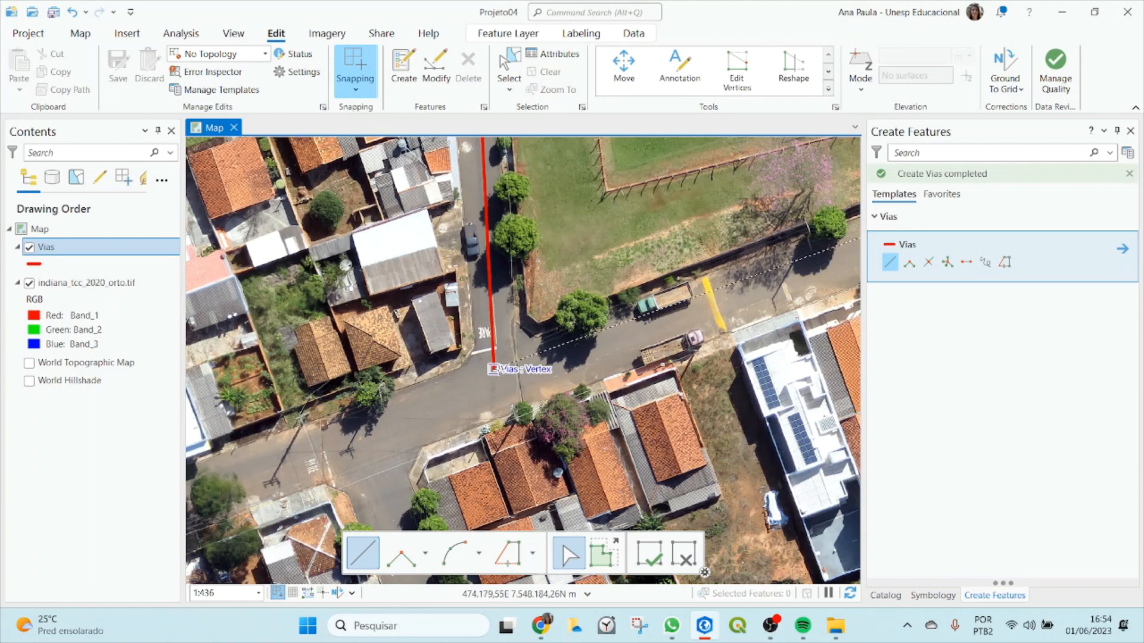
{"action": "left_click", "coordinate": [493, 368]}
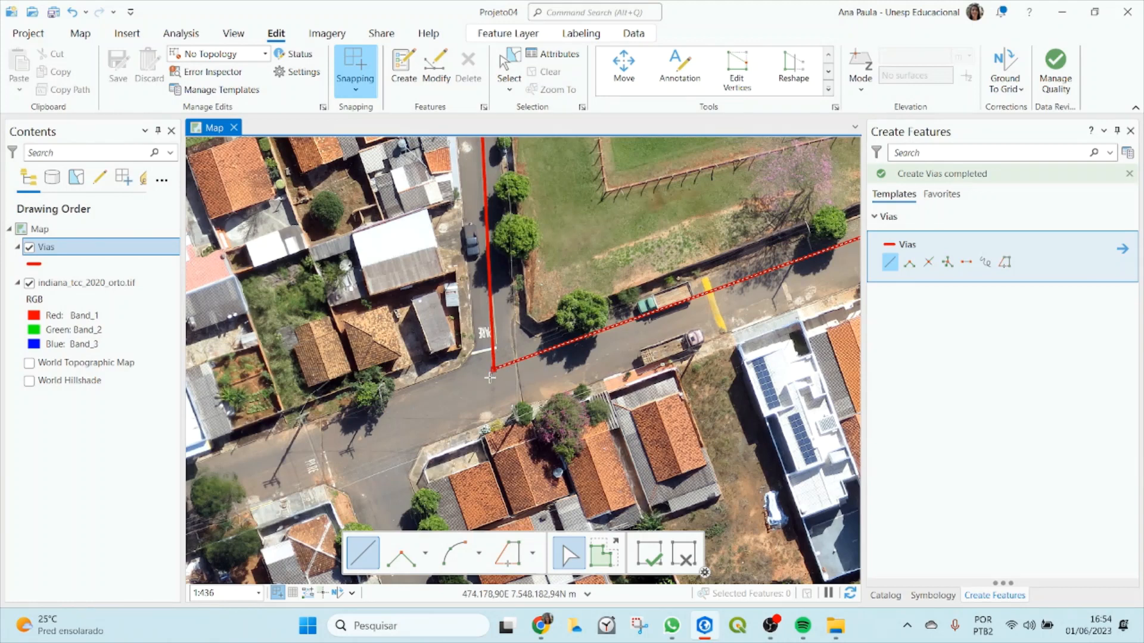
Open the snapping options, then turn snapping off and back on.
{"action": "left_click", "coordinate": [357, 91]}
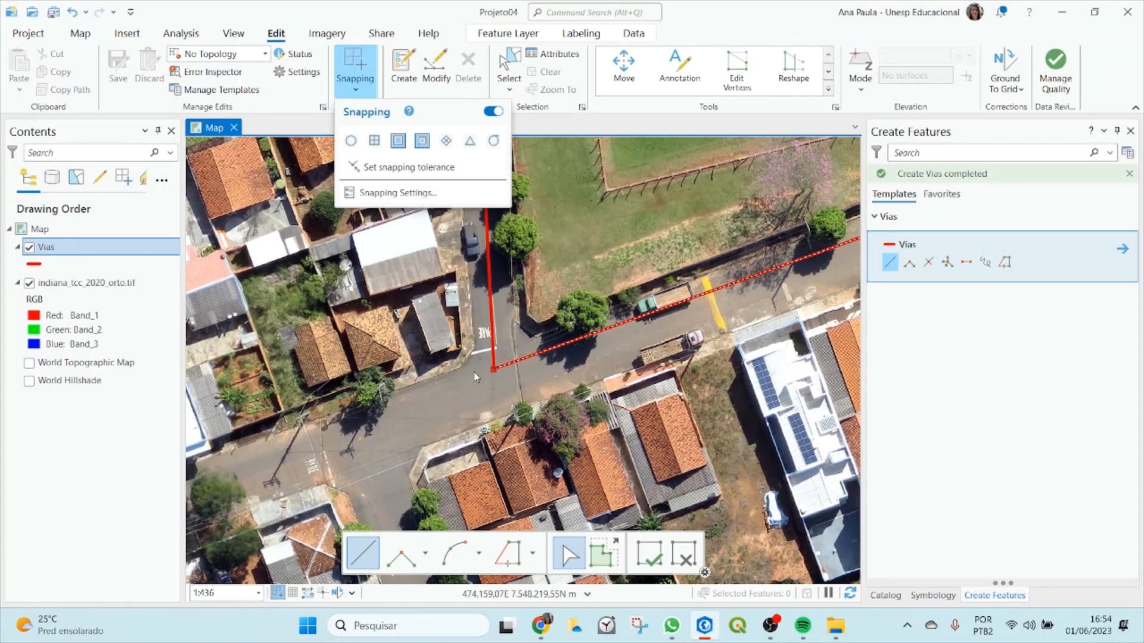
{"action": "left_click", "coordinate": [365, 70]}
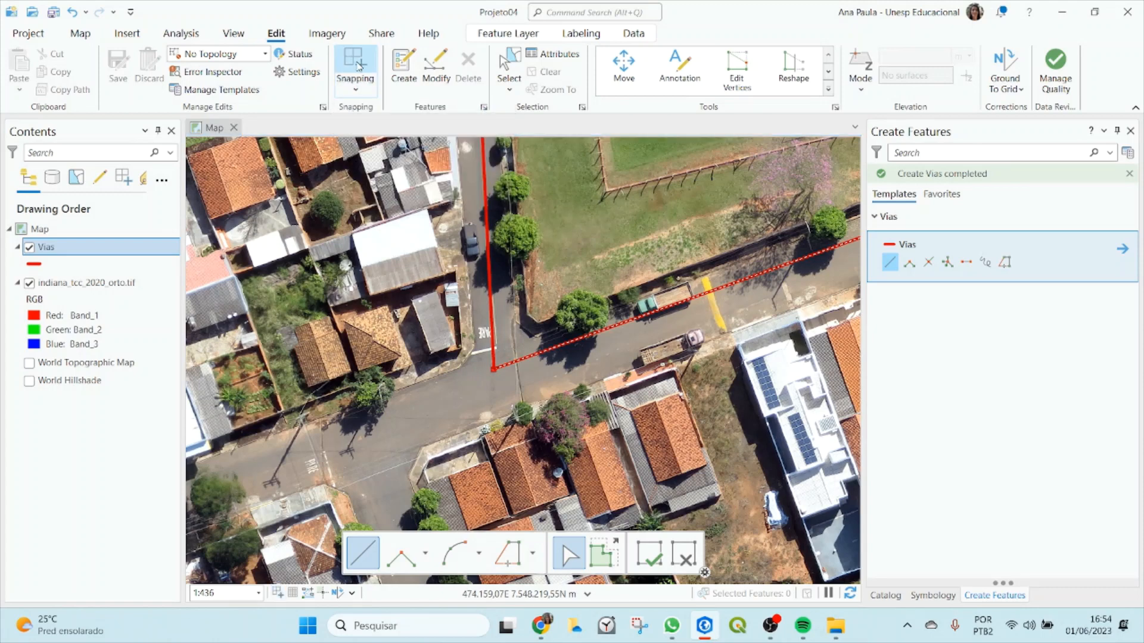
{"action": "left_click", "coordinate": [351, 61]}
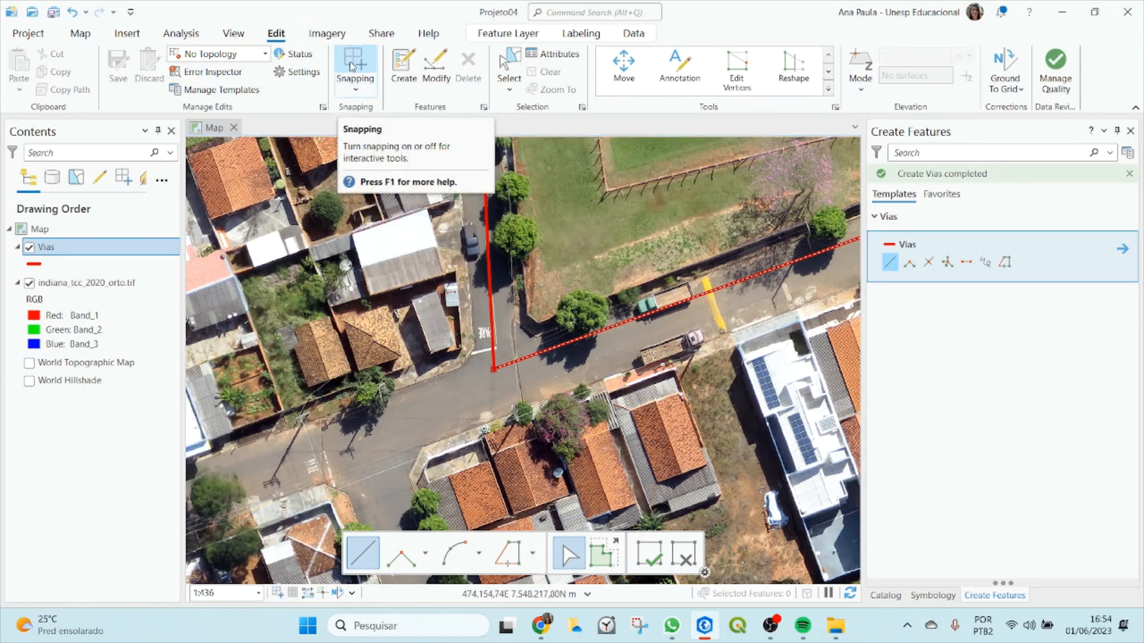
Extend the Vias line sketch west along the street to the next junction and discard the whole sketch.
{"action": "scroll", "coordinate": [472, 399], "scroll_direction": "down", "scroll_amount": 3}
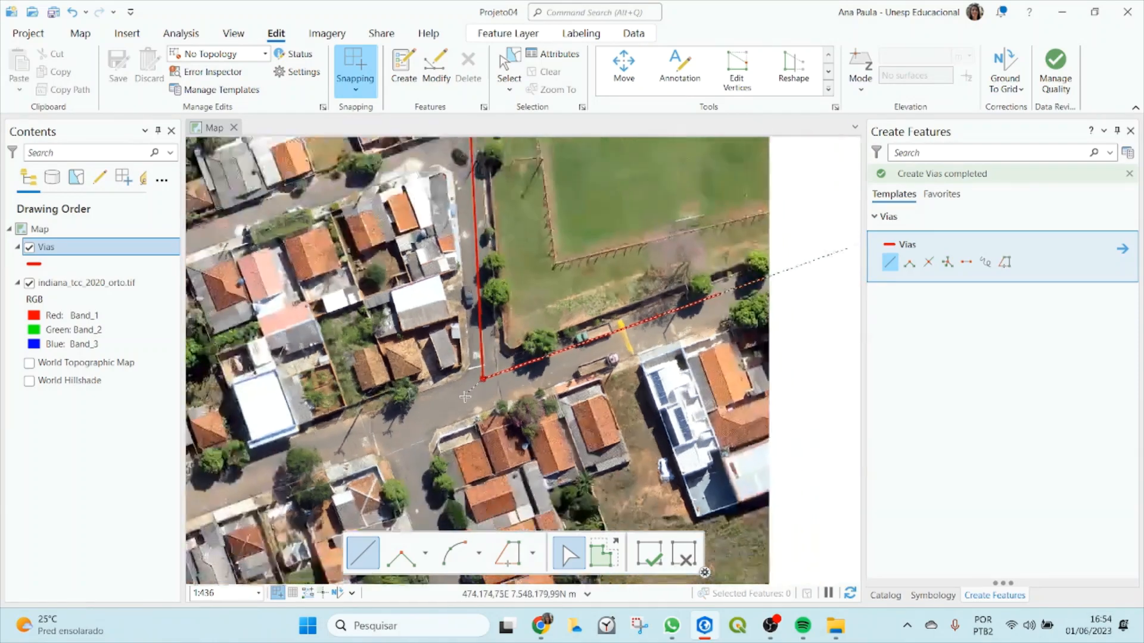
{"action": "scroll", "coordinate": [297, 448], "scroll_direction": "up", "scroll_amount": 4}
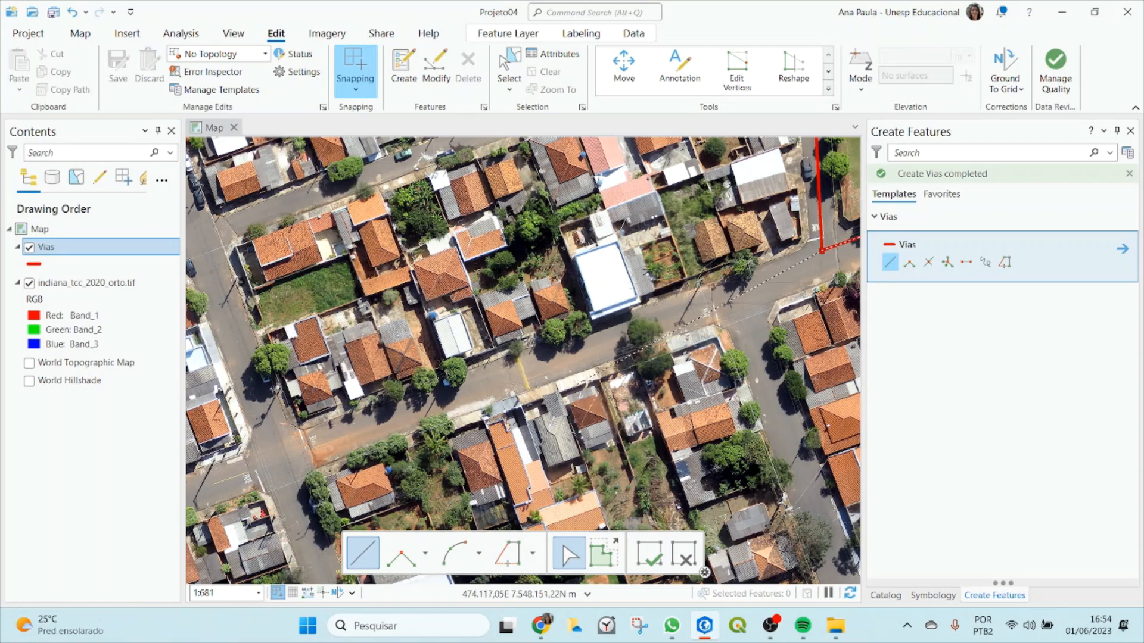
{"action": "double_click", "coordinate": [277, 456]}
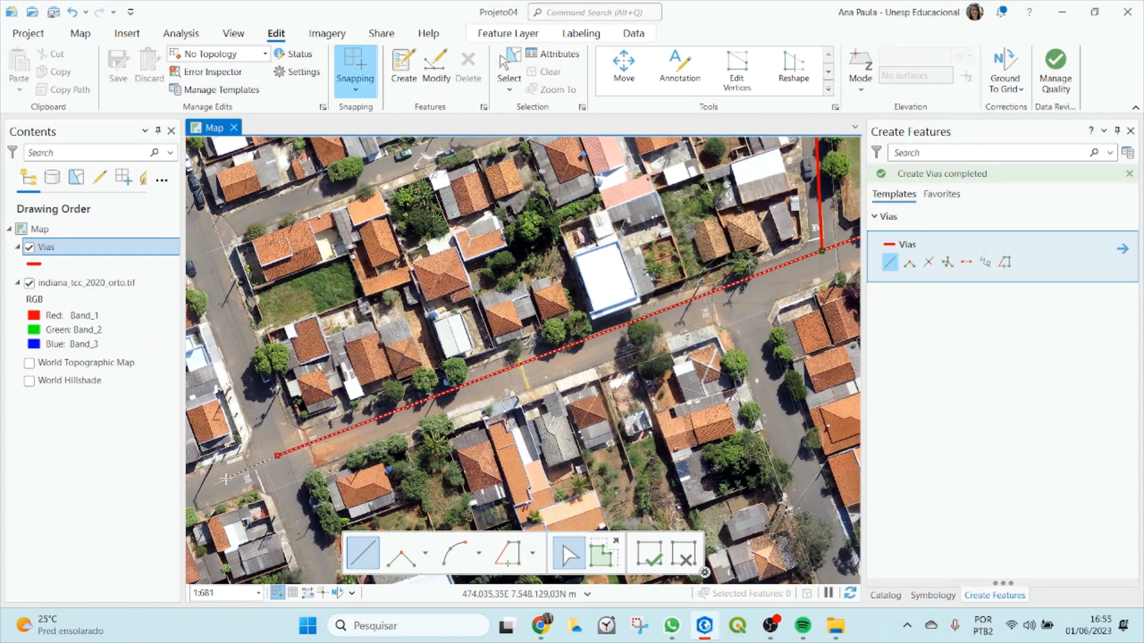
{"action": "scroll", "coordinate": [232, 478], "scroll_direction": "down", "scroll_amount": 4}
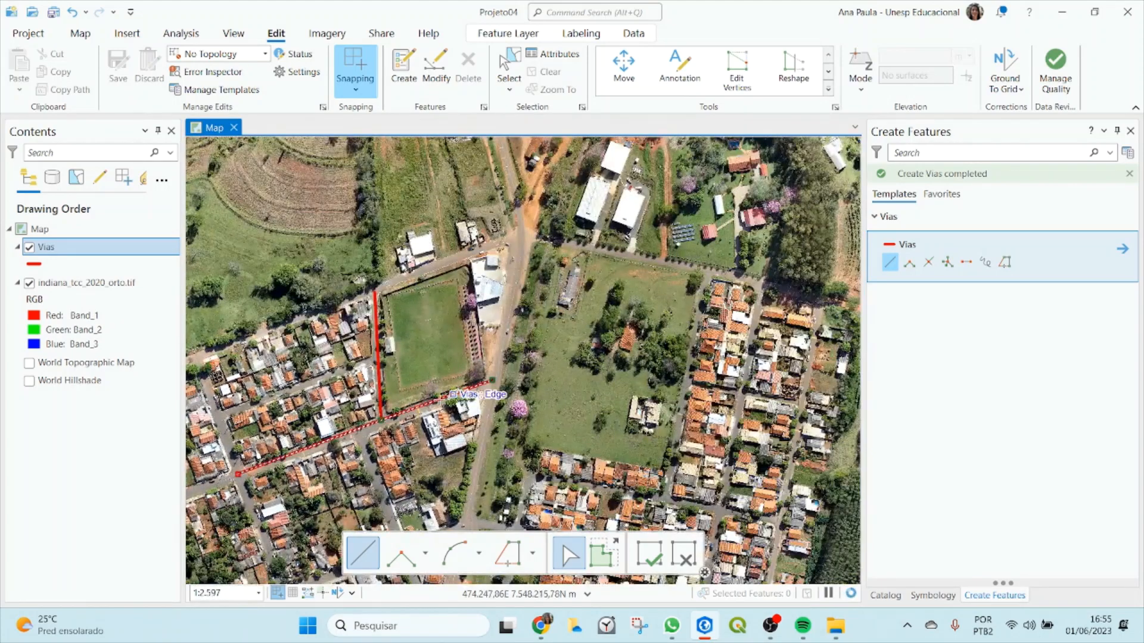
{"action": "scroll", "coordinate": [219, 520], "scroll_direction": "down", "scroll_amount": 2}
{"action": "scroll", "coordinate": [219, 520], "scroll_direction": "up", "scroll_amount": 3}
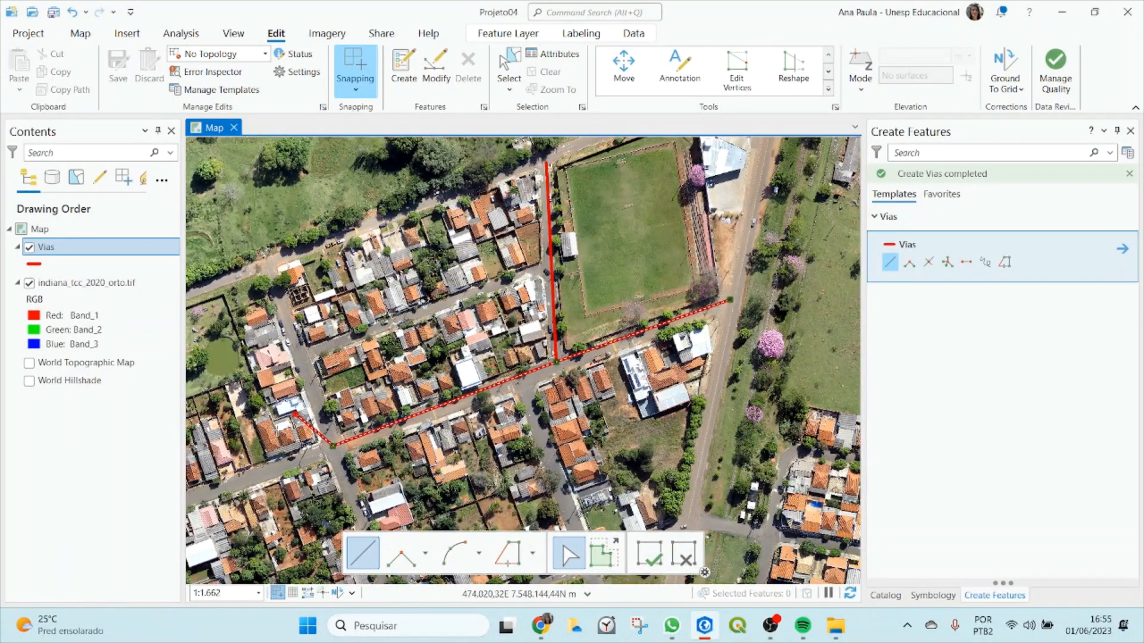
{"action": "right_click", "coordinate": [288, 468]}
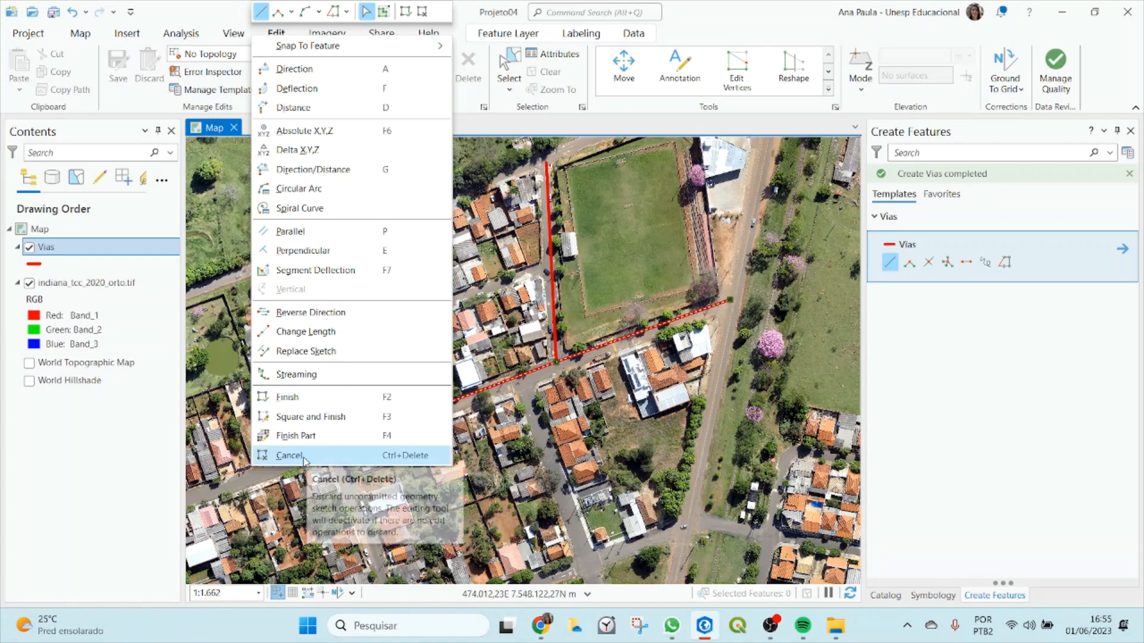
{"action": "left_click", "coordinate": [299, 456]}
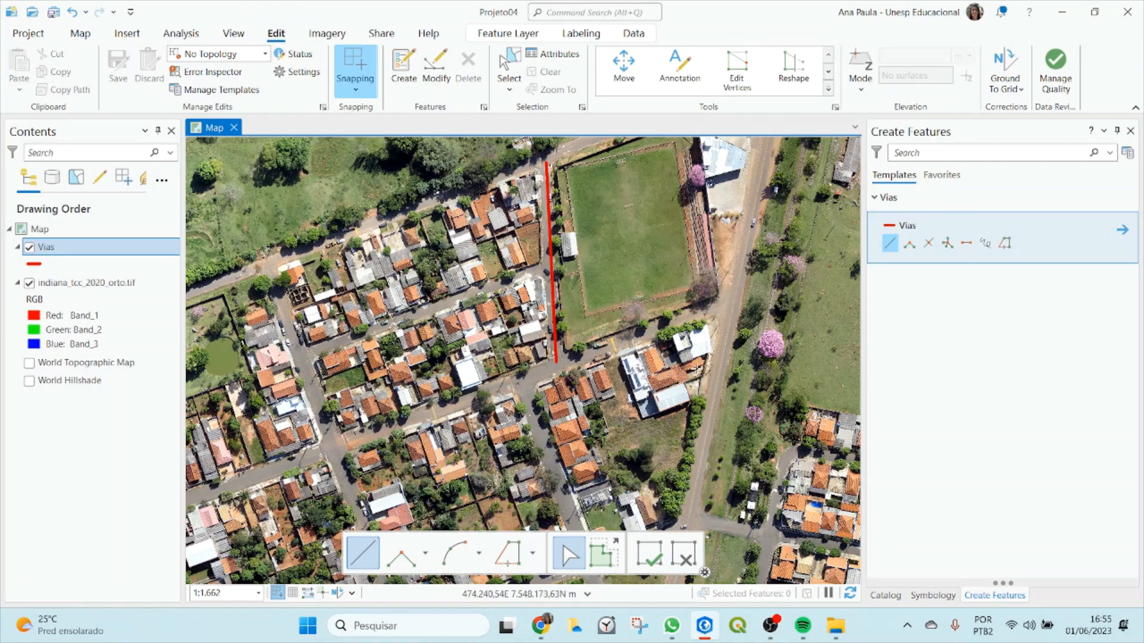
Narrow the Create Features pane to enlarge the map view around the street south of the soccer field.
{"action": "left_click", "coordinate": [80, 33]}
{"action": "left_click", "coordinate": [122, 68]}
{"action": "left_click_drag", "start_coordinate": [485, 419], "coordinate": [588, 370]}
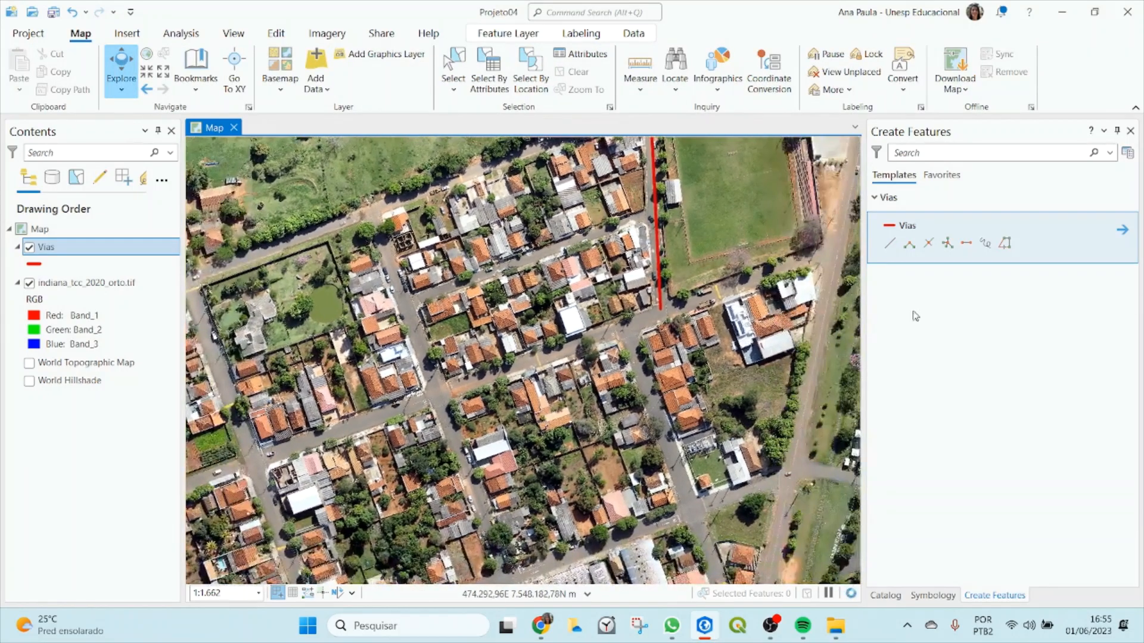
{"action": "left_click_drag", "start_coordinate": [865, 349], "coordinate": [923, 348]}
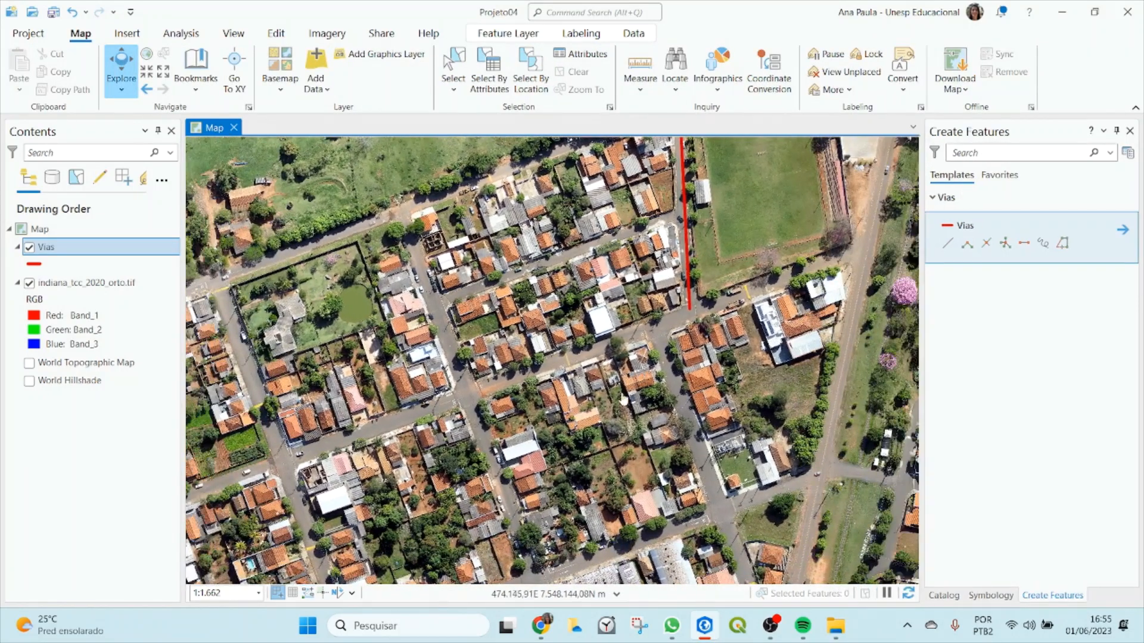
{"action": "mouse_move", "coordinate": [596, 423]}
{"action": "left_mouse_down"}
{"action": "mouse_move", "coordinate": [655, 417]}
{"action": "mouse_move", "coordinate": [612, 427]}
{"action": "left_mouse_up"}
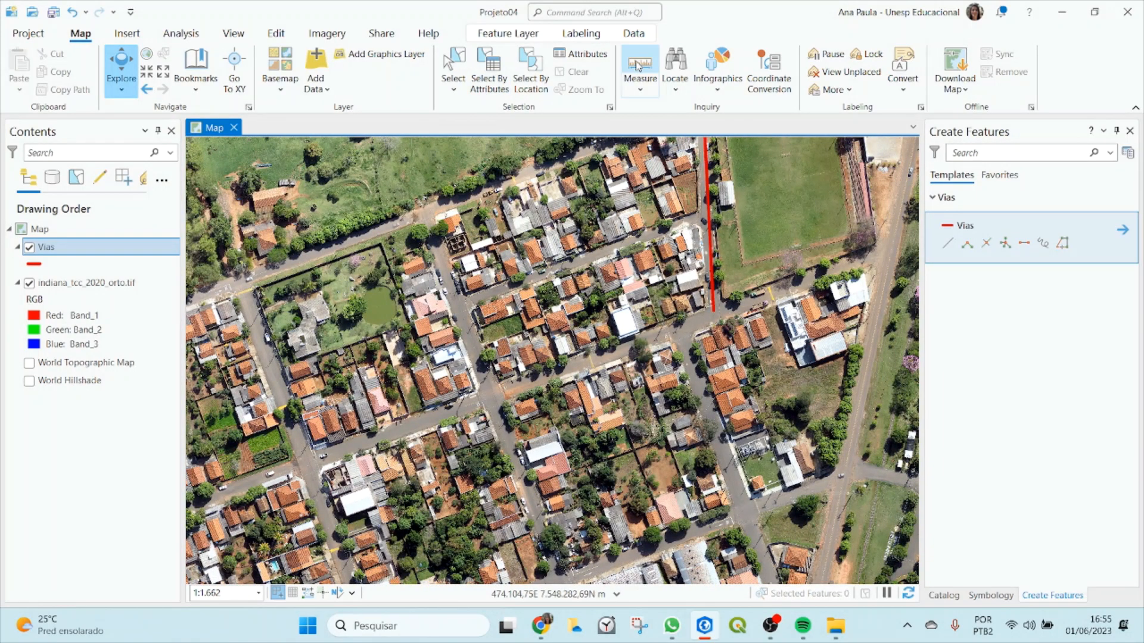
{"action": "left_click", "coordinate": [948, 244]}
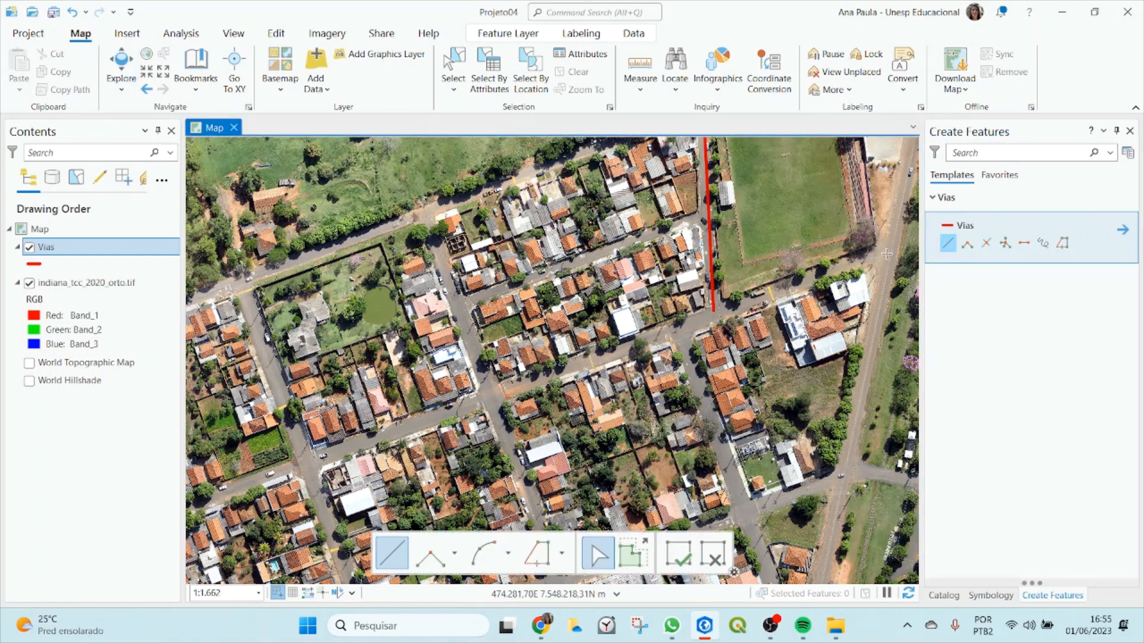
{"action": "left_click", "coordinate": [713, 310]}
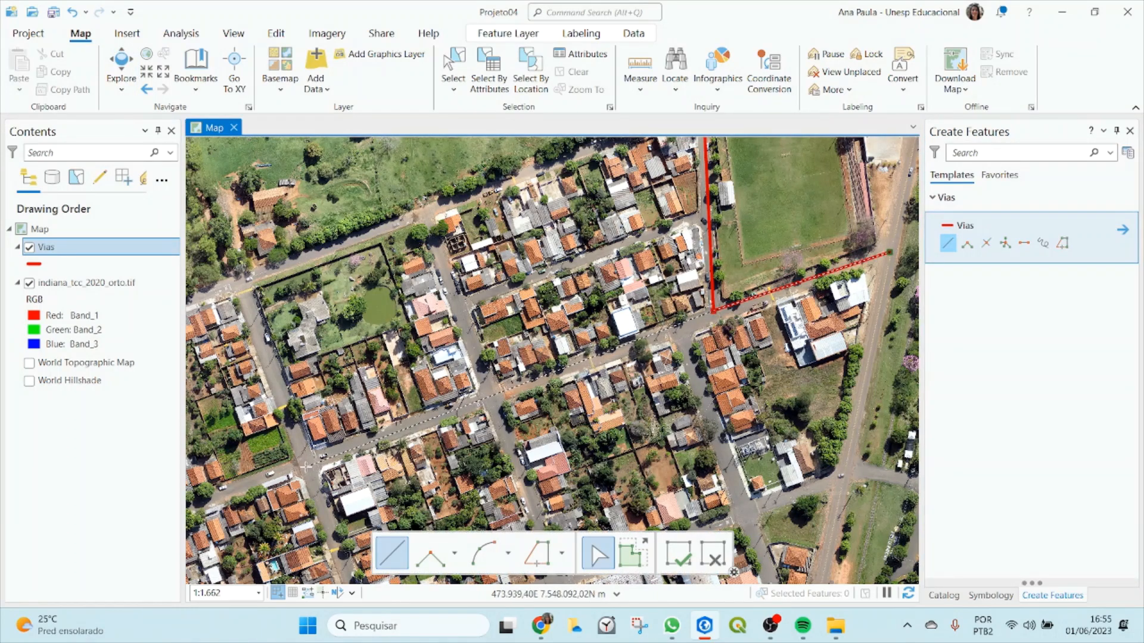
{"action": "left_click", "coordinate": [306, 464]}
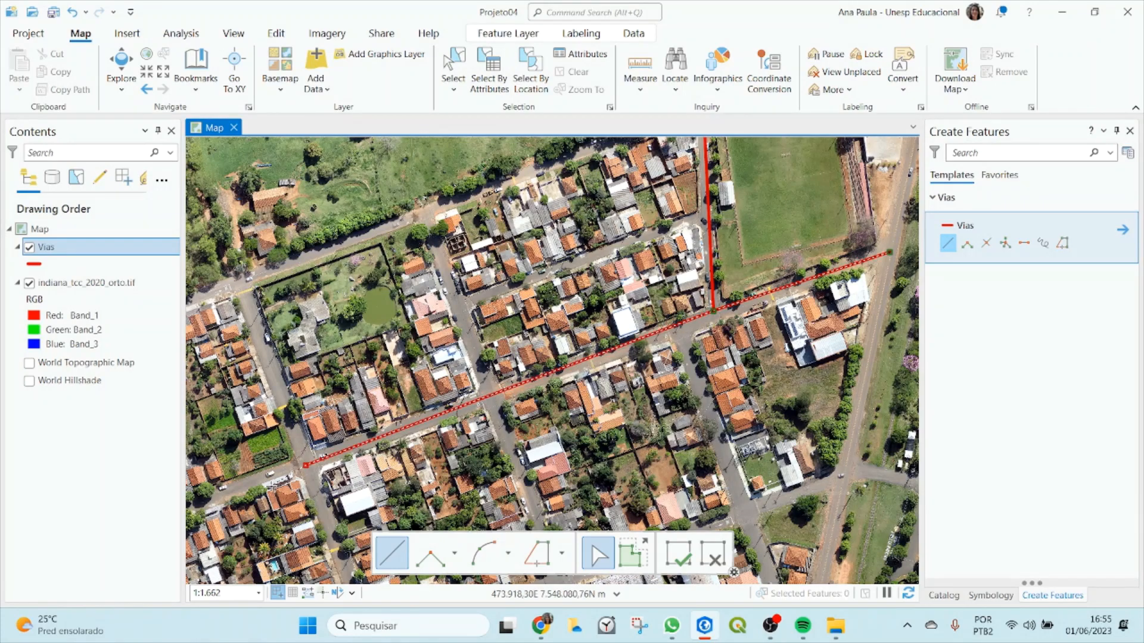
{"action": "scroll", "coordinate": [273, 487], "scroll_direction": "down", "scroll_amount": 2}
{"action": "scroll", "coordinate": [342, 445], "scroll_direction": "up", "scroll_amount": 3}
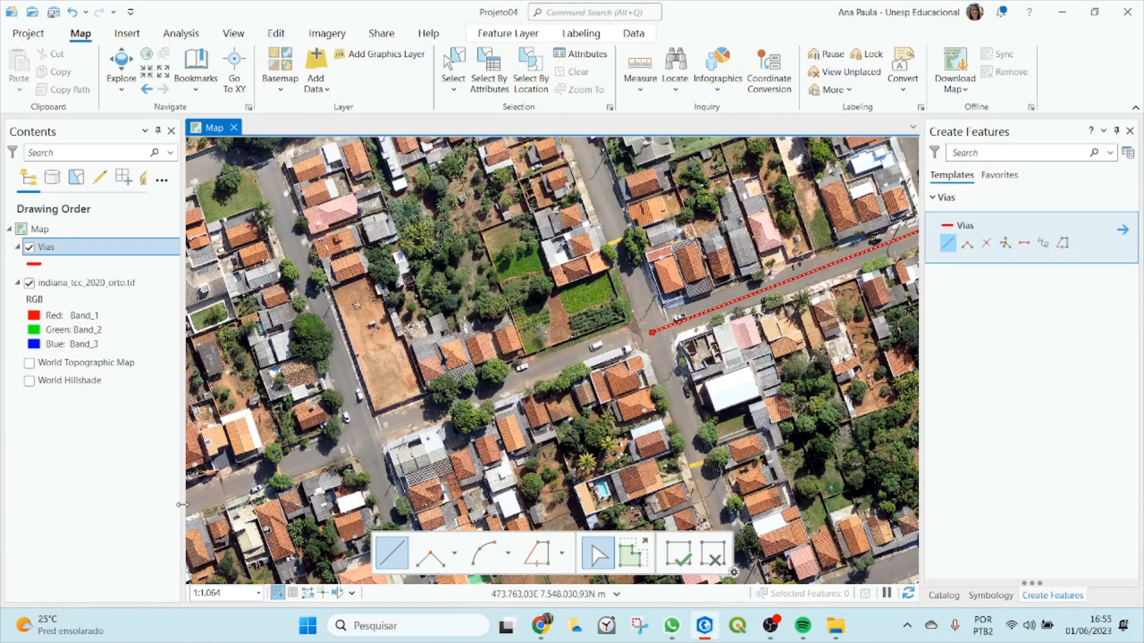
{"action": "scroll", "coordinate": [194, 498], "scroll_direction": "down", "scroll_amount": 2}
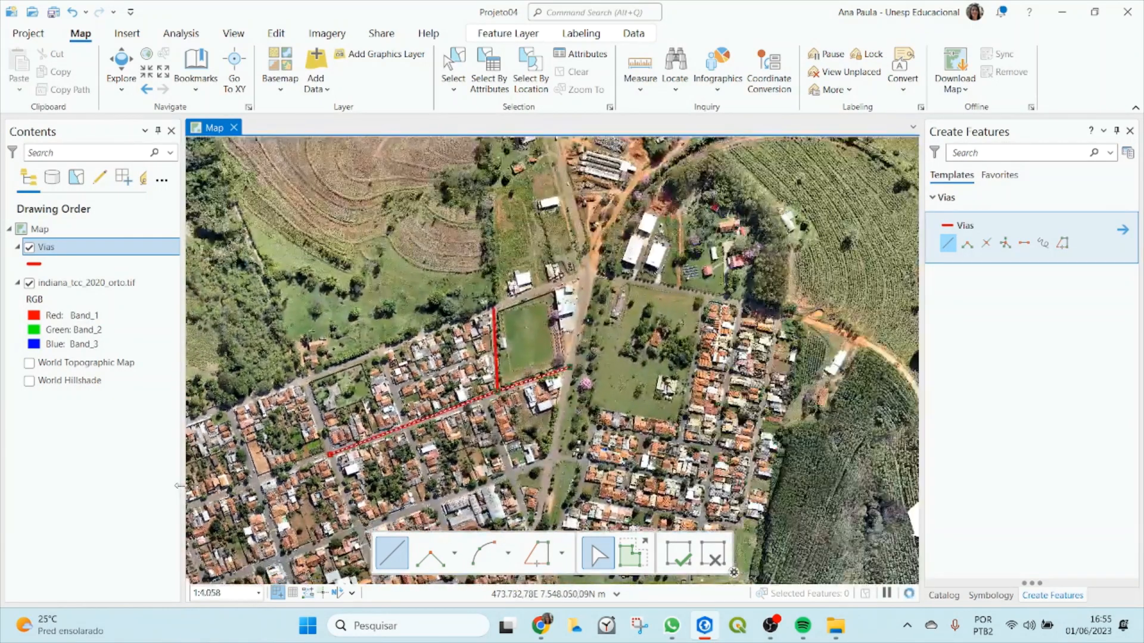
{"action": "left_click_drag", "start_coordinate": [178, 486], "coordinate": [121, 486]}
{"action": "scroll", "coordinate": [139, 520], "scroll_direction": "up", "scroll_amount": 2}
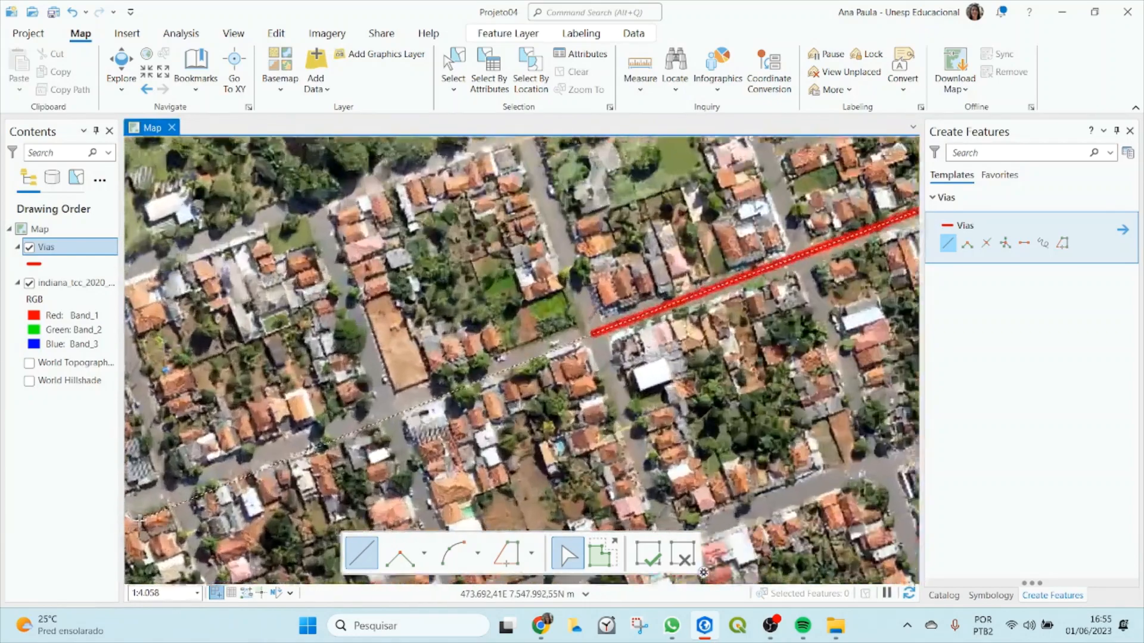
{"action": "scroll", "coordinate": [139, 519], "scroll_direction": "up", "scroll_amount": 1}
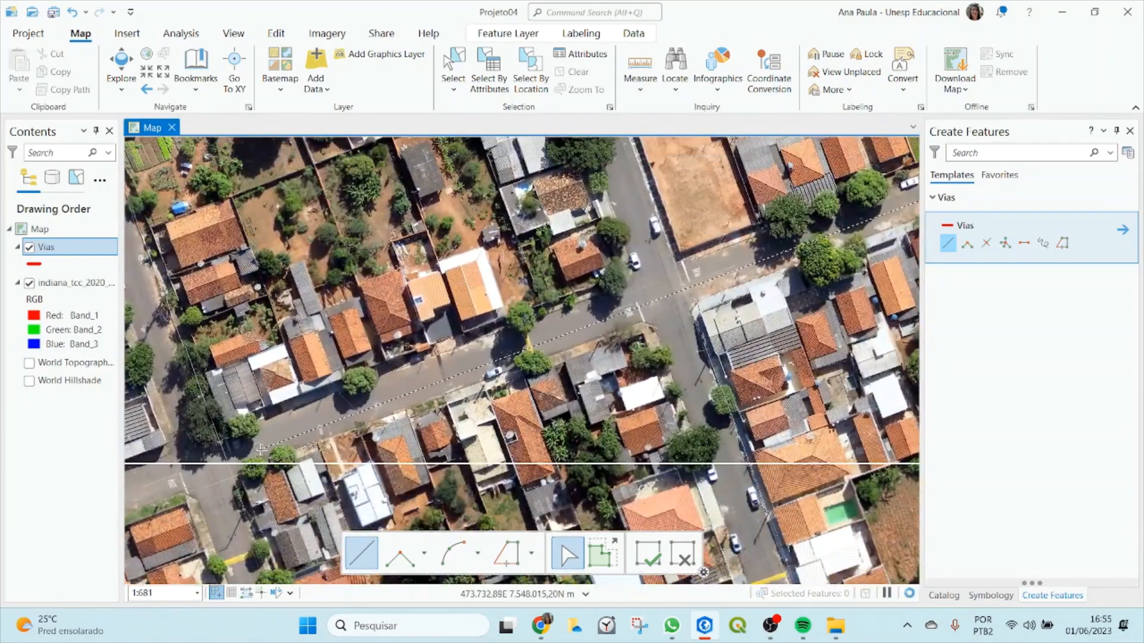
{"action": "left_click", "coordinate": [197, 469]}
{"action": "scroll", "coordinate": [197, 469], "scroll_direction": "down", "scroll_amount": 1}
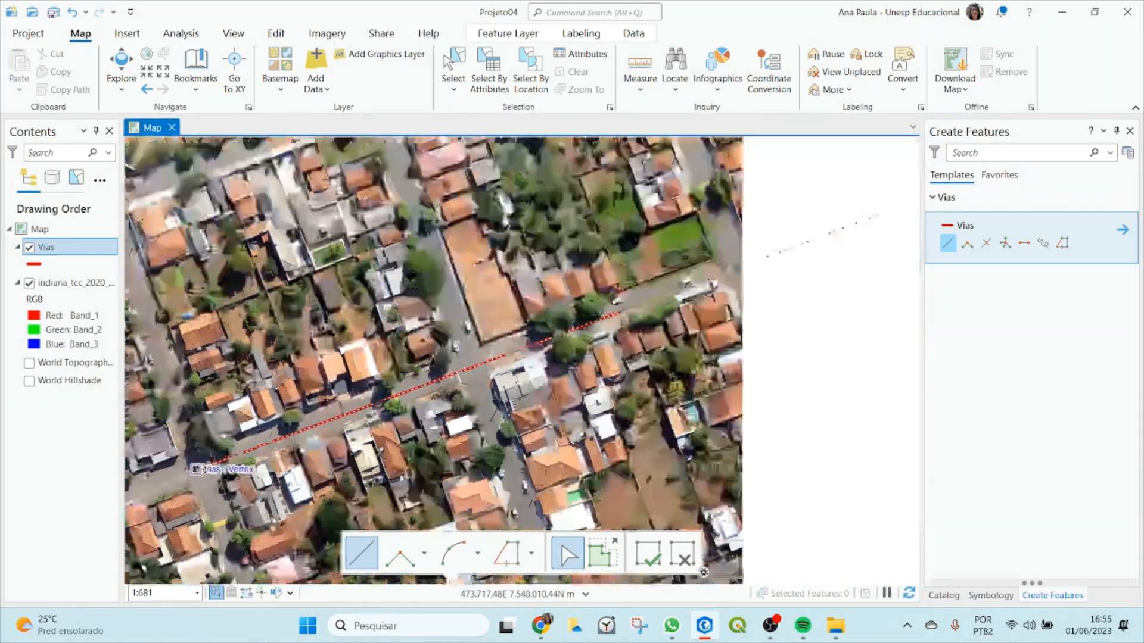
{"action": "left_click", "coordinate": [128, 64]}
Draw a Vias line about 1182 m long from the street's eastern end through Rua A's southern endpoint to its western end.
{"action": "left_click", "coordinate": [285, 439]}
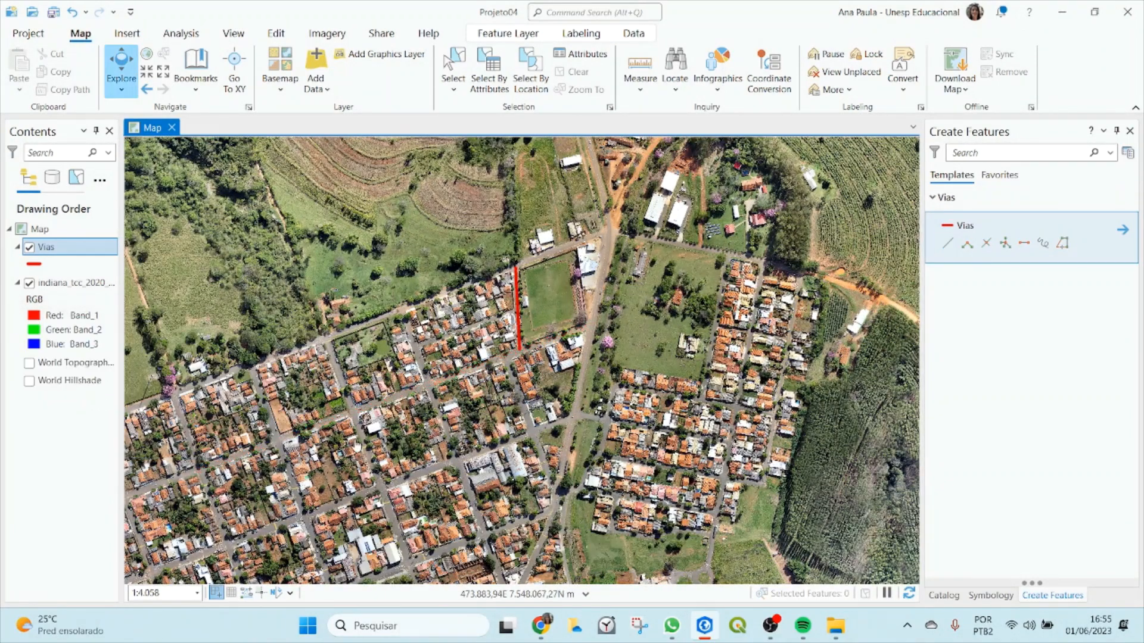
{"action": "mouse_move", "coordinate": [399, 444]}
{"action": "left_mouse_down"}
{"action": "mouse_move", "coordinate": [680, 374]}
{"action": "mouse_move", "coordinate": [754, 299]}
{"action": "left_mouse_up"}
{"action": "left_click_drag", "start_coordinate": [744, 348], "coordinate": [696, 390]}
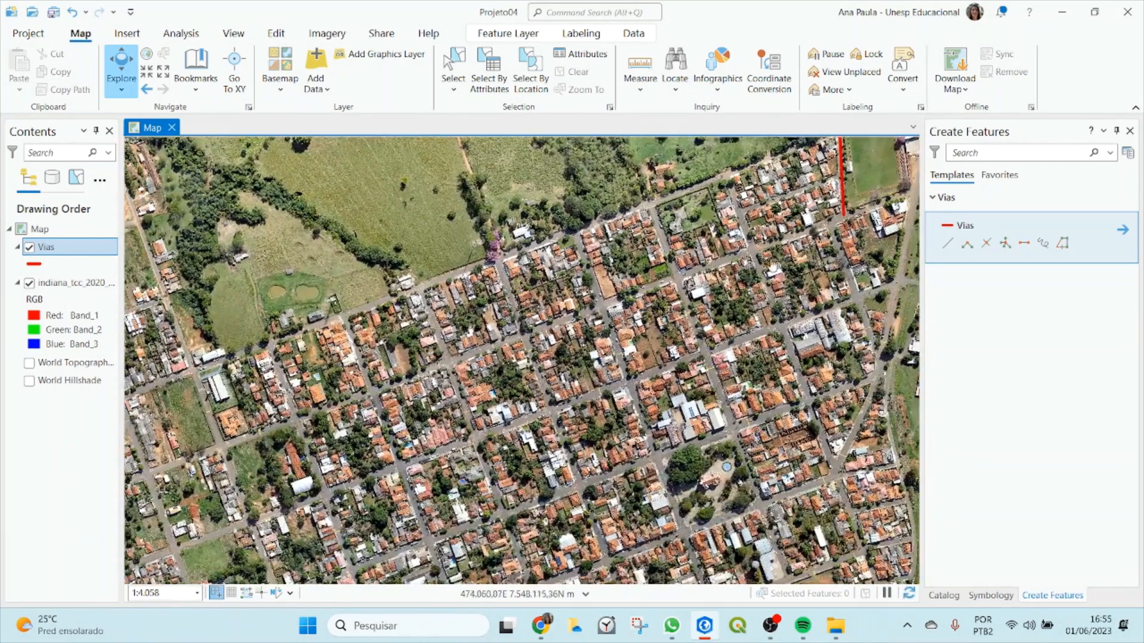
{"action": "left_click", "coordinate": [947, 243]}
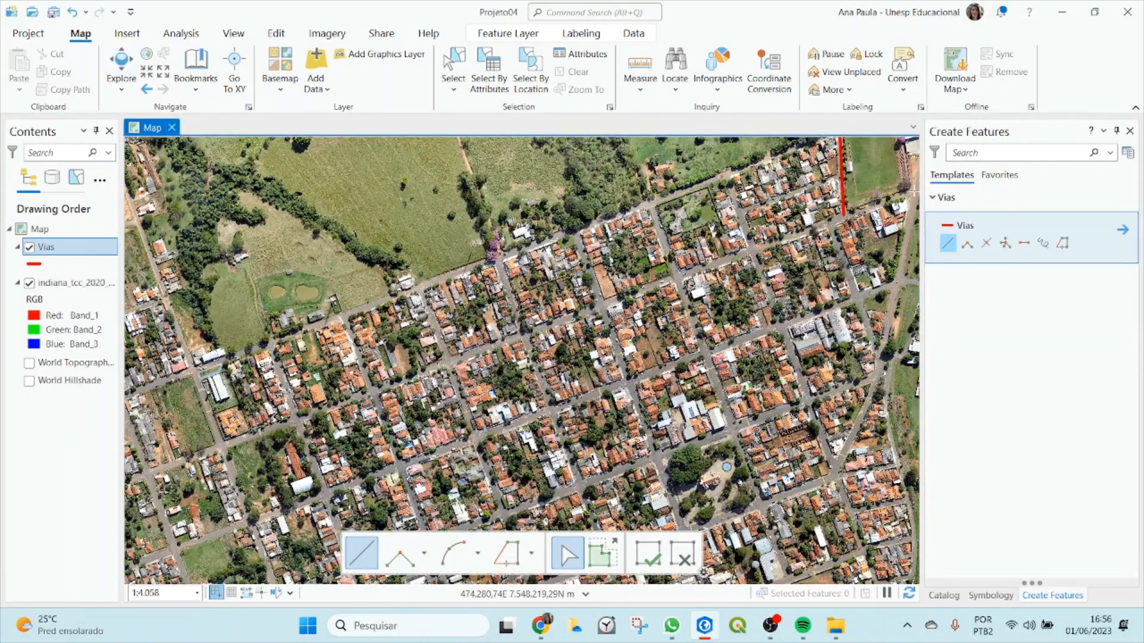
{"action": "left_click", "coordinate": [843, 214]}
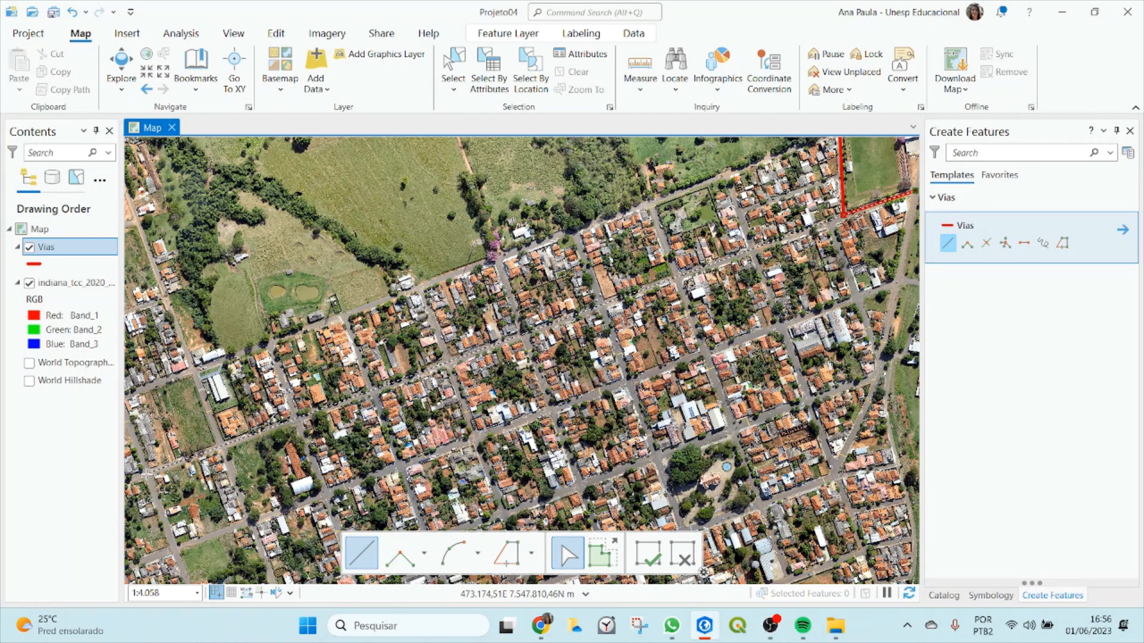
{"action": "double_click", "coordinate": [146, 475]}
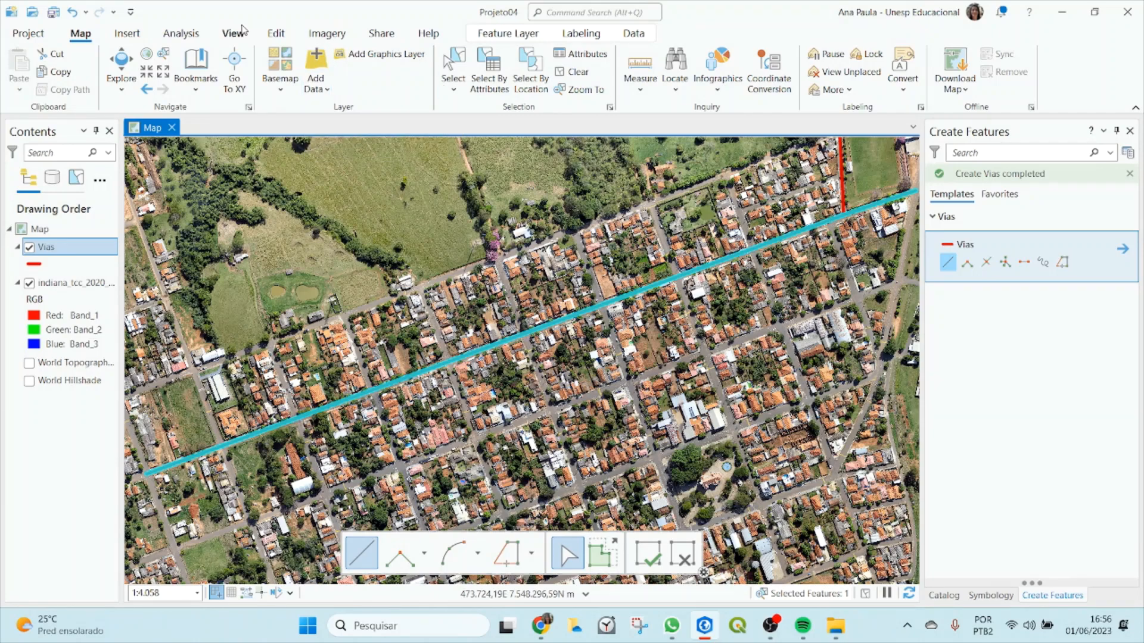
Check the new line's record in the Vias attribute table, clear the selection and close the table.
{"action": "left_click", "coordinate": [121, 64]}
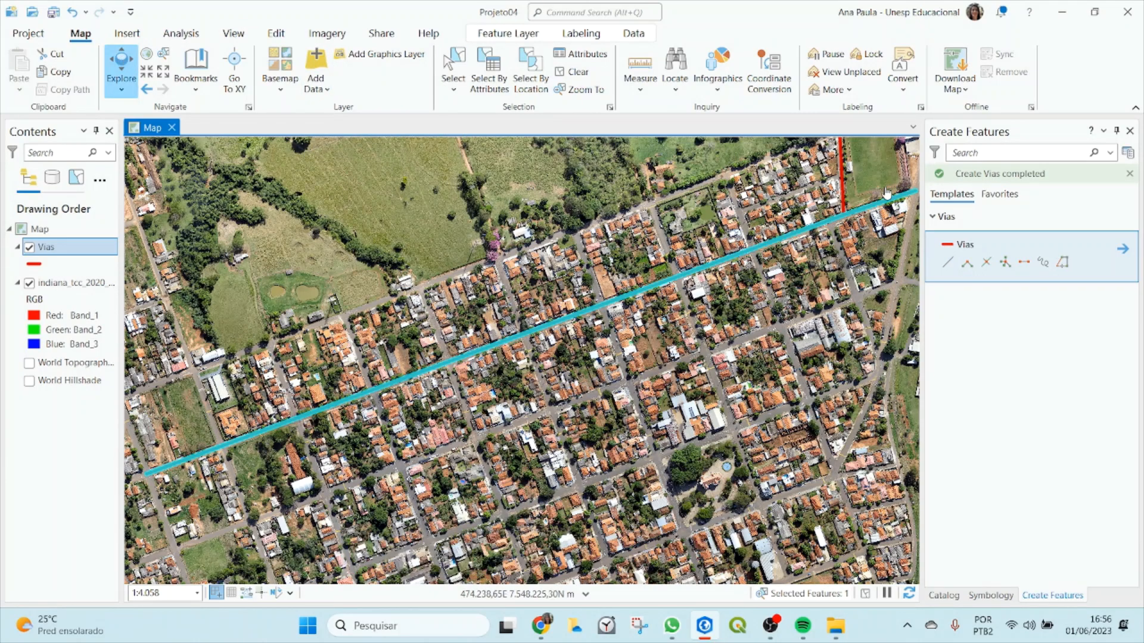
{"action": "scroll", "coordinate": [886, 192], "scroll_direction": "up", "scroll_amount": 3}
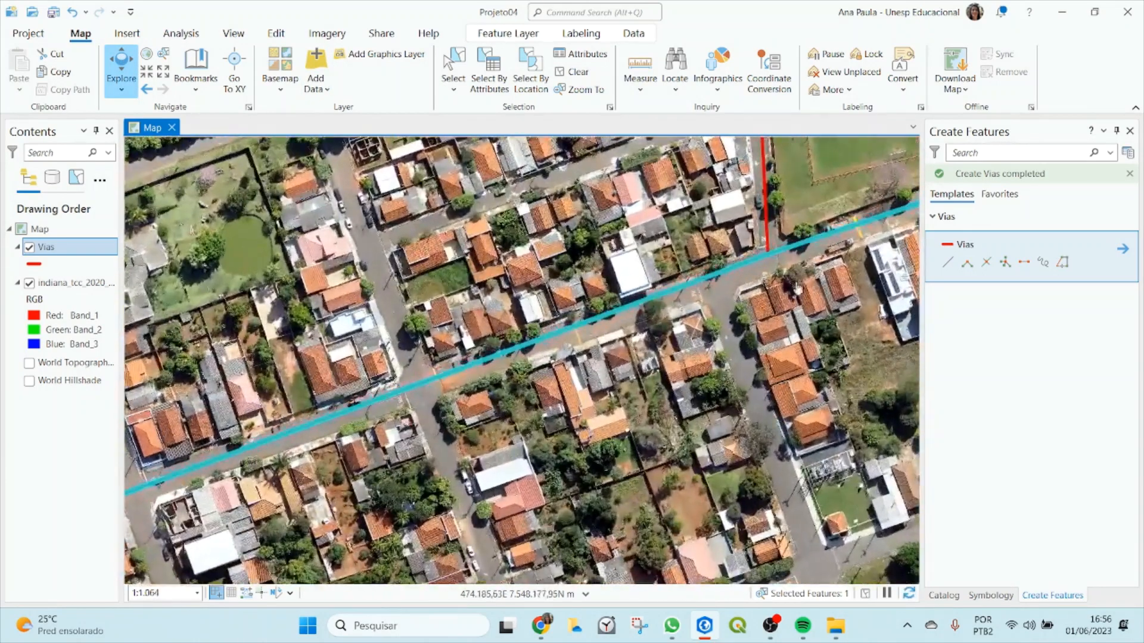
{"action": "right_click", "coordinate": [47, 248]}
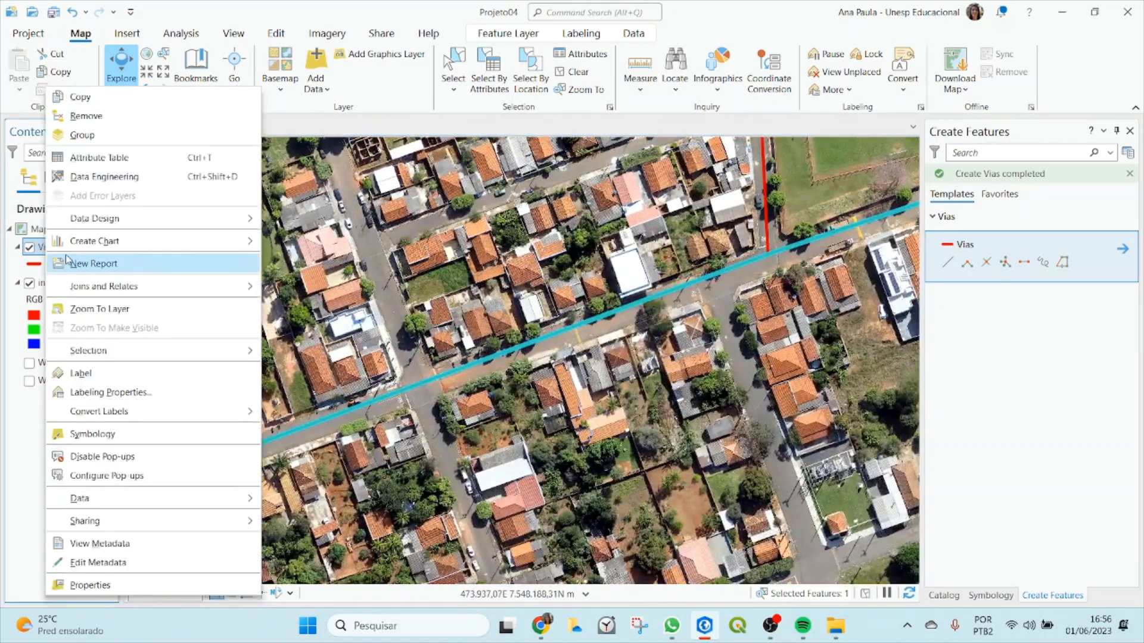
{"action": "left_click", "coordinate": [92, 157]}
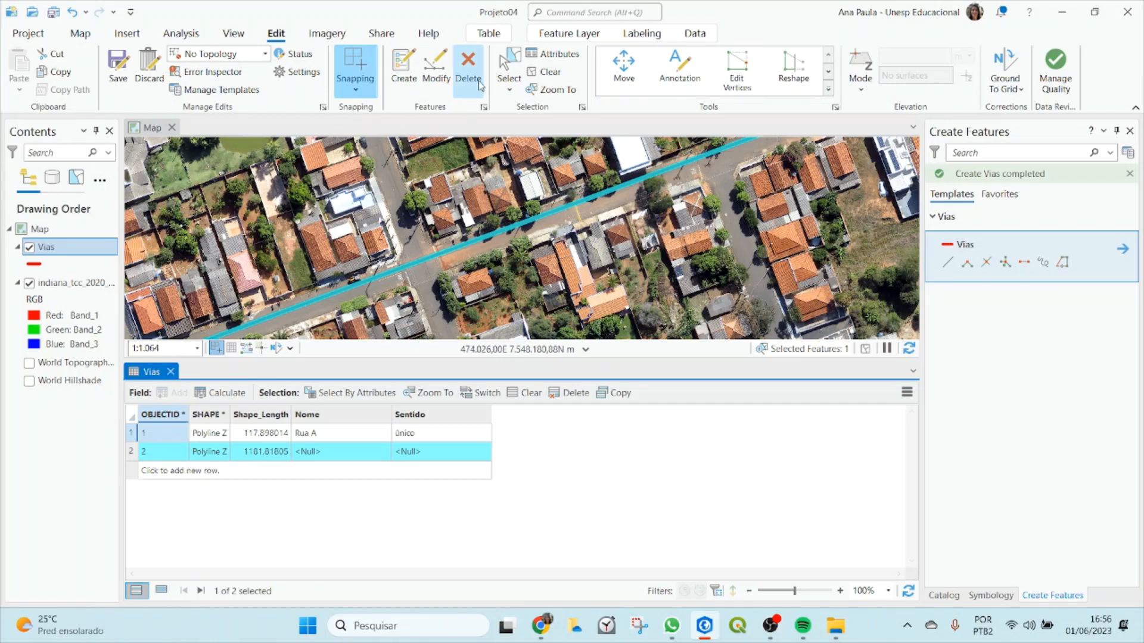
{"action": "left_click", "coordinate": [545, 72]}
{"action": "left_click", "coordinate": [171, 372]}
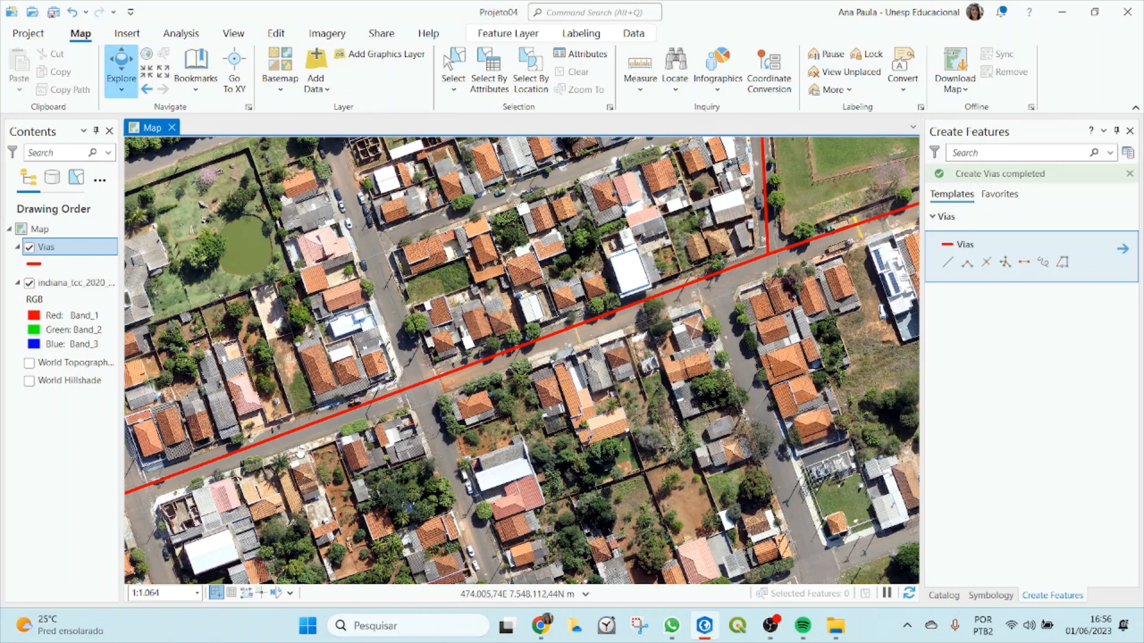
Examine how the Vias lines follow the streets around the soccer field and the adjoining street to the south.
{"action": "left_click_drag", "start_coordinate": [739, 346], "coordinate": [575, 394]}
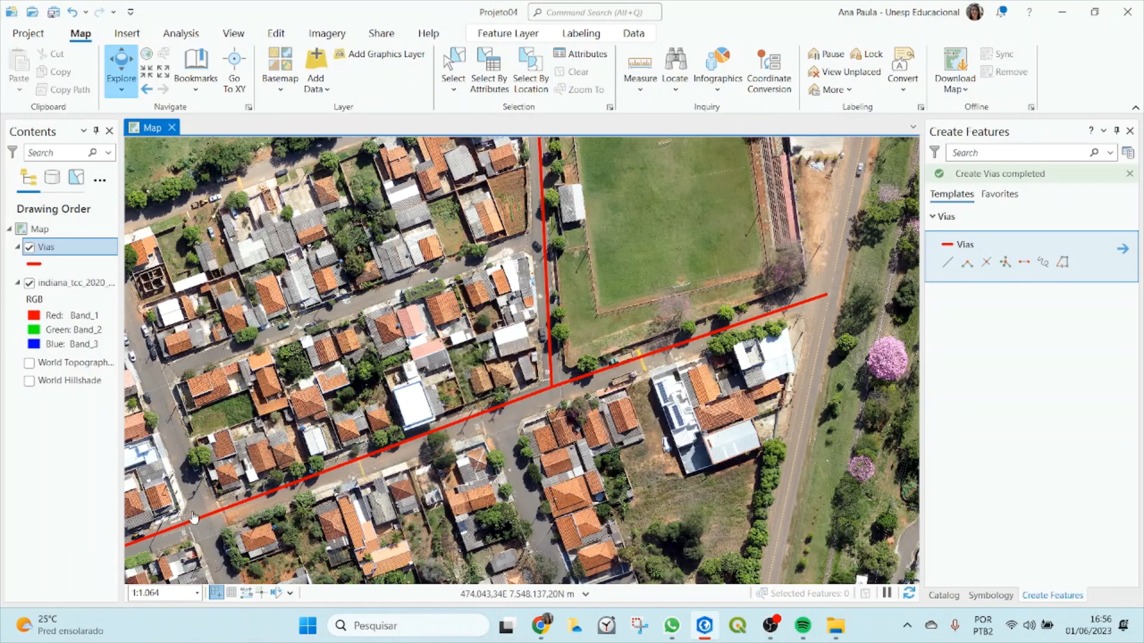
{"action": "left_click_drag", "start_coordinate": [196, 483], "coordinate": [388, 406]}
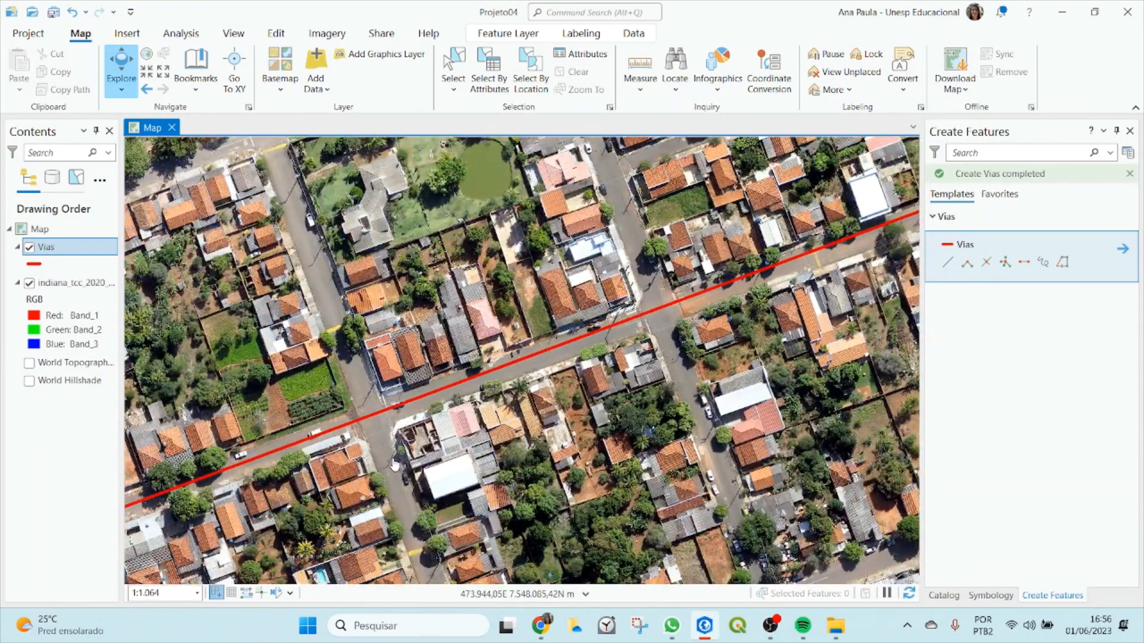
{"action": "scroll", "coordinate": [663, 413], "scroll_direction": "down", "scroll_amount": 3}
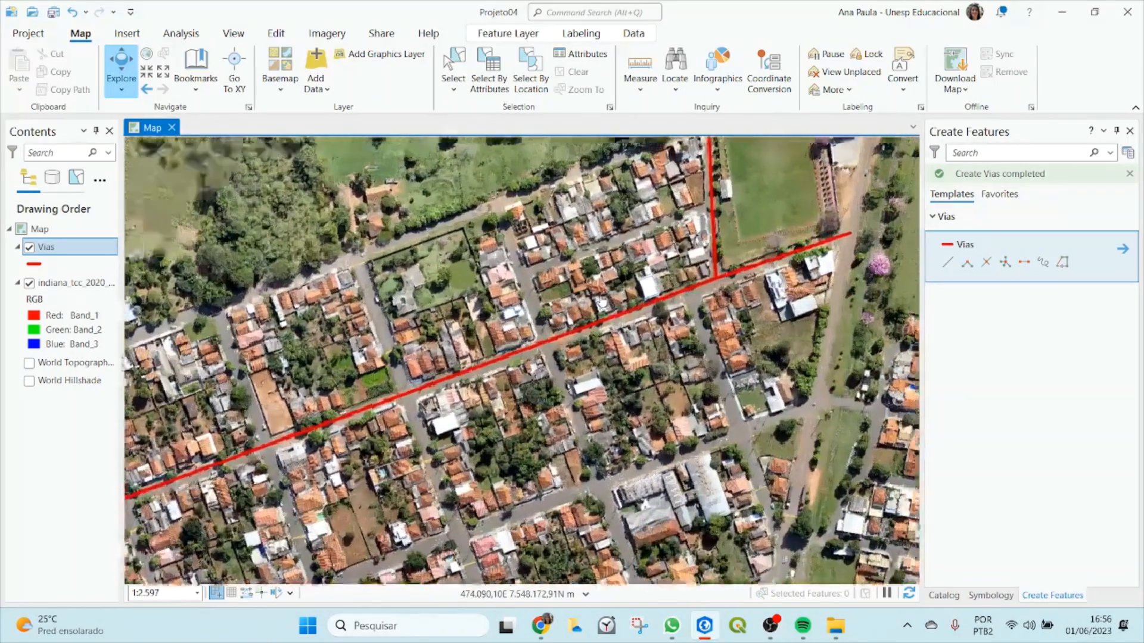
{"action": "scroll", "coordinate": [623, 296], "scroll_direction": "up", "scroll_amount": 2}
{"action": "left_click_drag", "start_coordinate": [751, 332], "coordinate": [599, 351]}
{"action": "scroll", "coordinate": [691, 459], "scroll_direction": "up", "scroll_amount": 4}
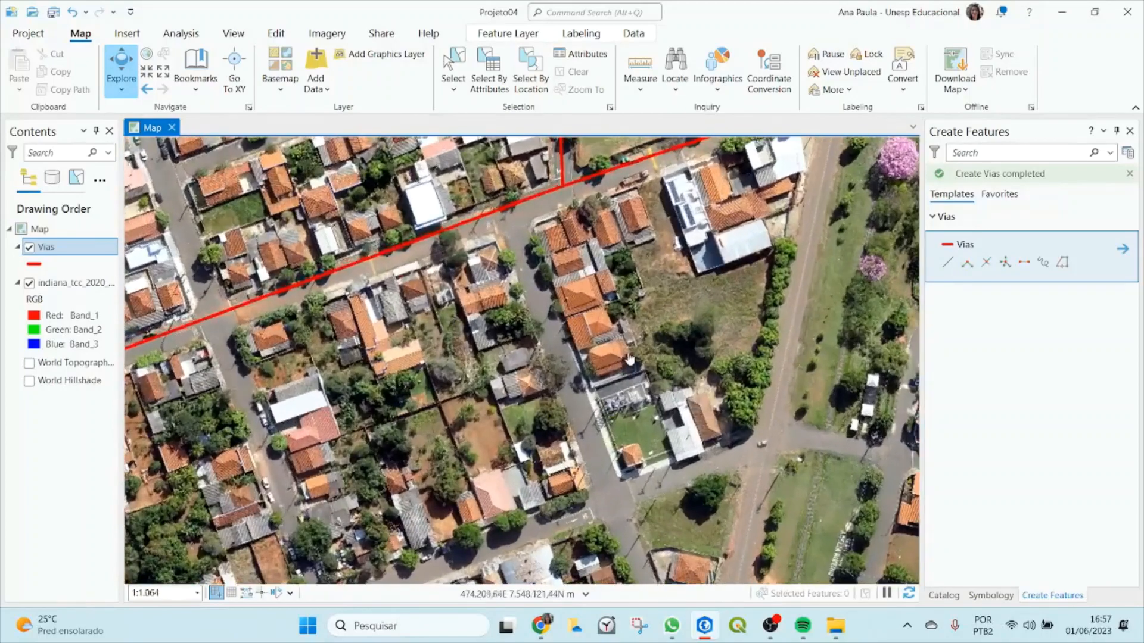
{"action": "scroll", "coordinate": [675, 377], "scroll_direction": "down", "scroll_amount": 2}
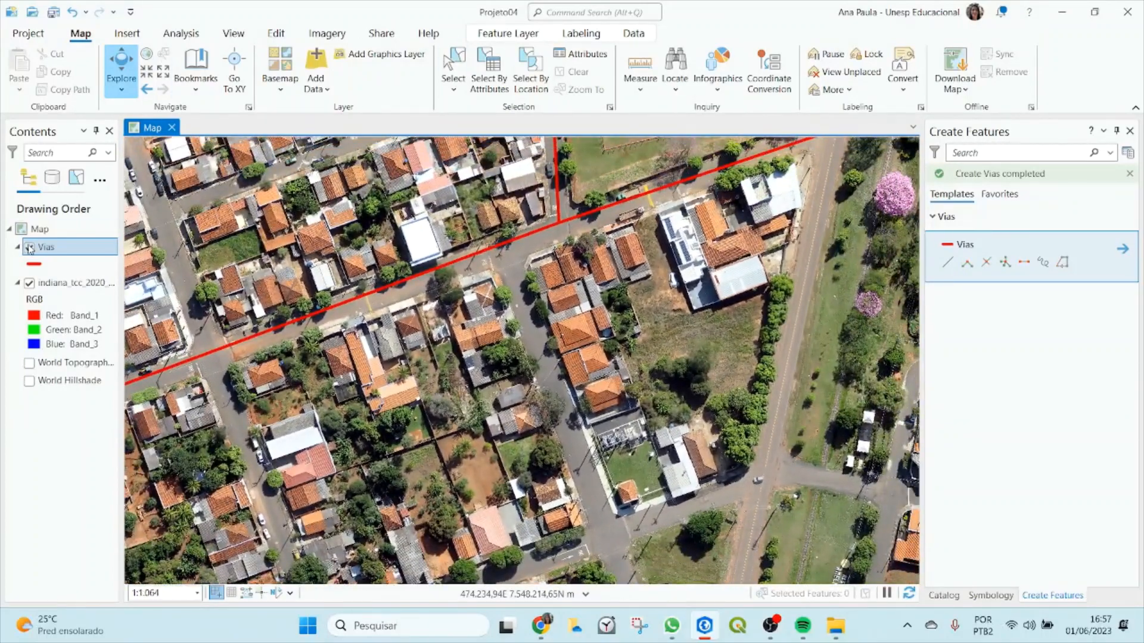
Apply the pending symbol formatting to the Vias line symbol and return to the feature creation templates.
{"action": "left_click", "coordinate": [34, 264]}
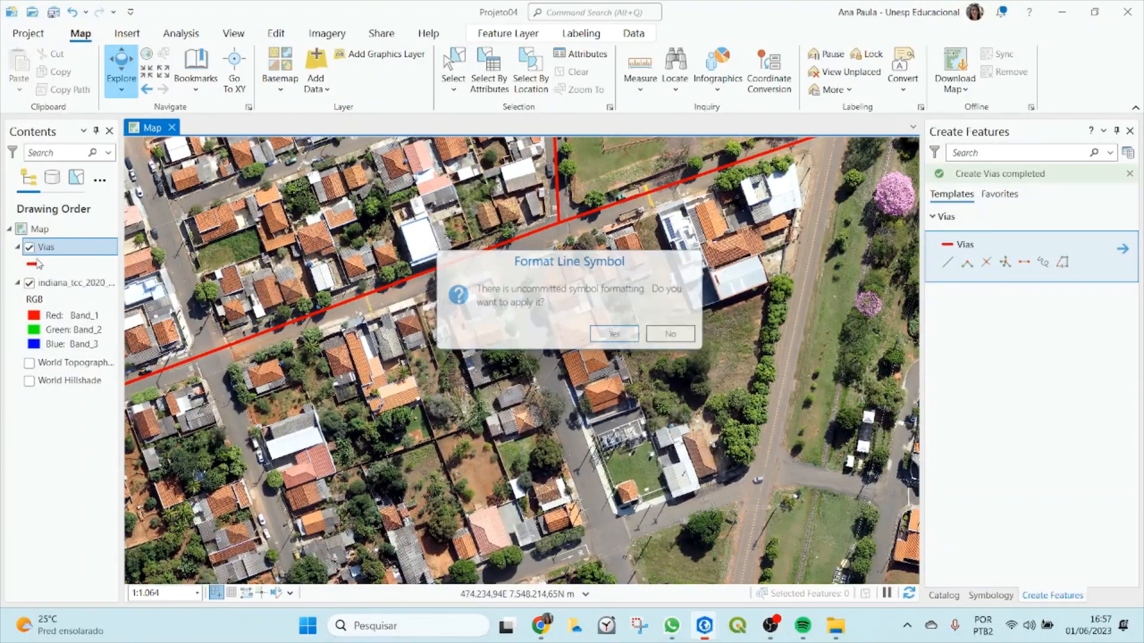
{"action": "left_click", "coordinate": [620, 338]}
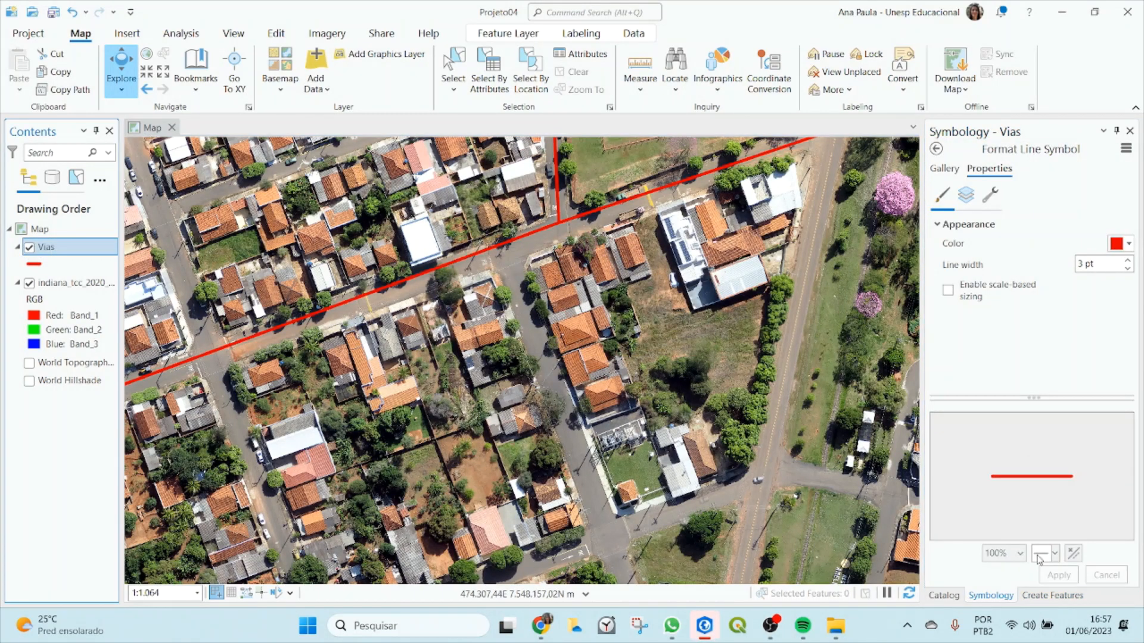
{"action": "left_click", "coordinate": [1052, 595]}
Draw a Vias line about 118 m long from the main street southward along the cross street southwest of the soccer field.
{"action": "left_click", "coordinate": [962, 239]}
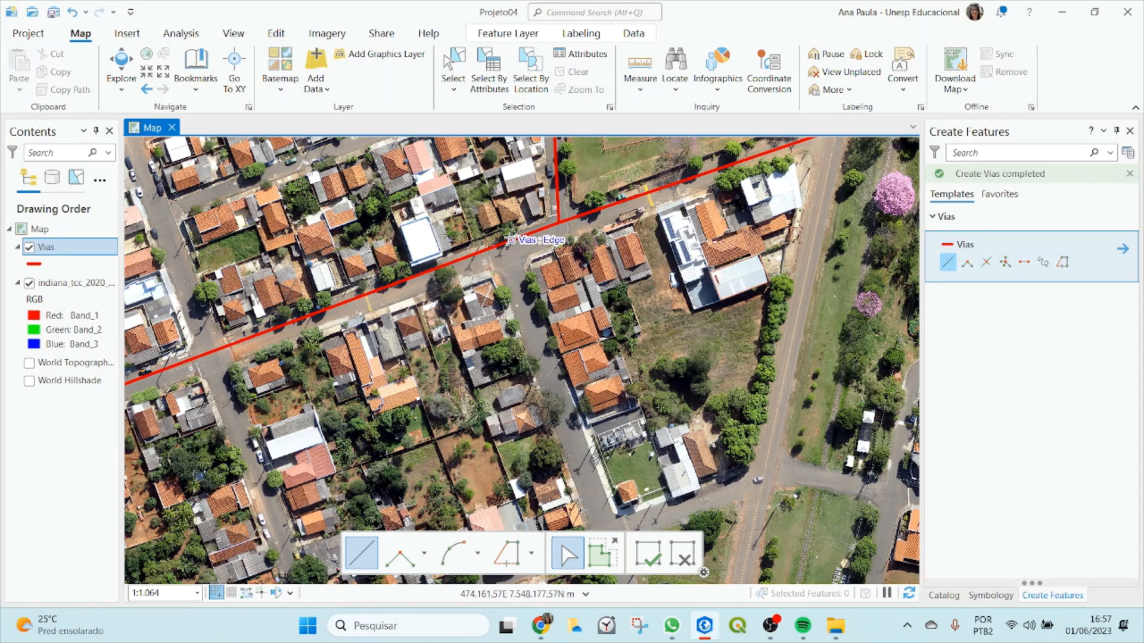
{"action": "left_click", "coordinate": [276, 33]}
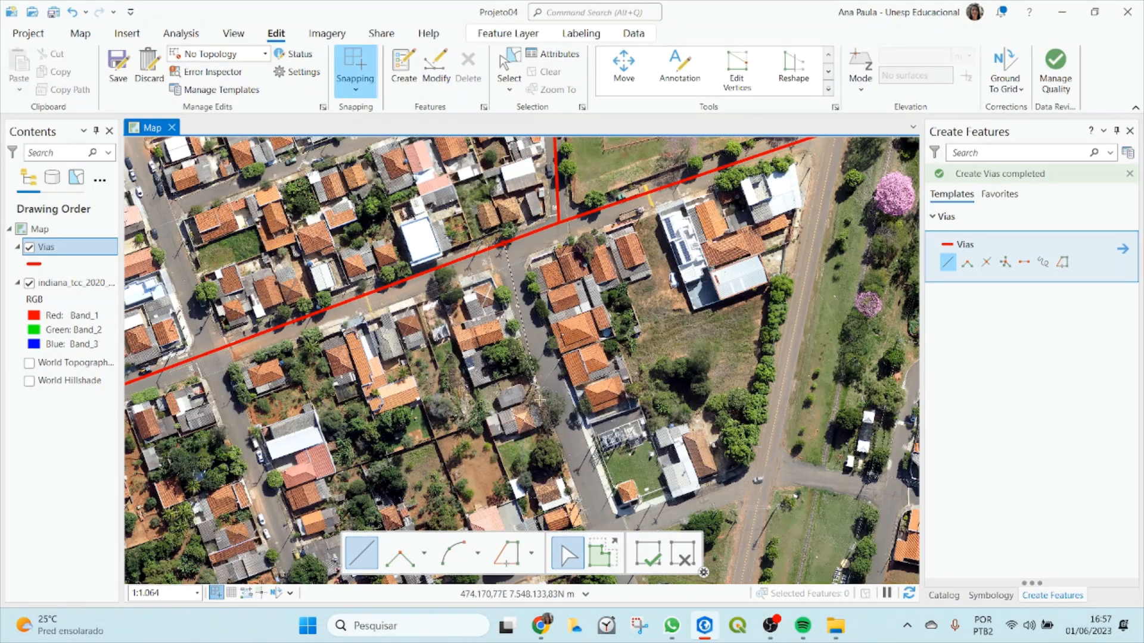
{"action": "scroll", "coordinate": [601, 498], "scroll_direction": "down", "scroll_amount": 2}
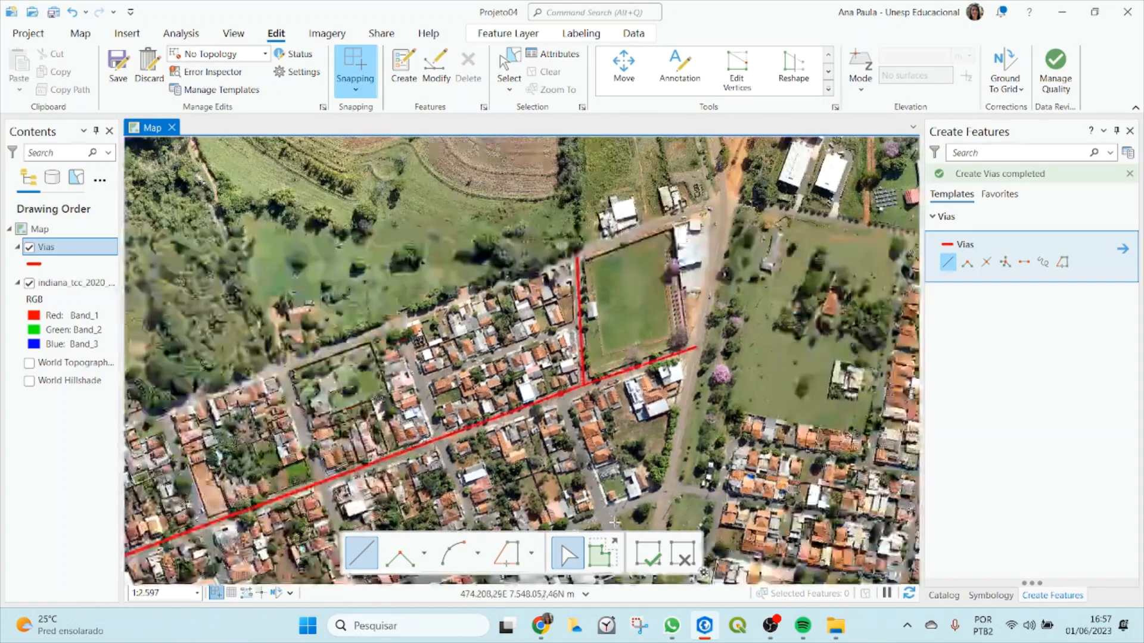
{"action": "scroll", "coordinate": [600, 497], "scroll_direction": "up", "scroll_amount": 2}
{"action": "double_click", "coordinate": [588, 503]}
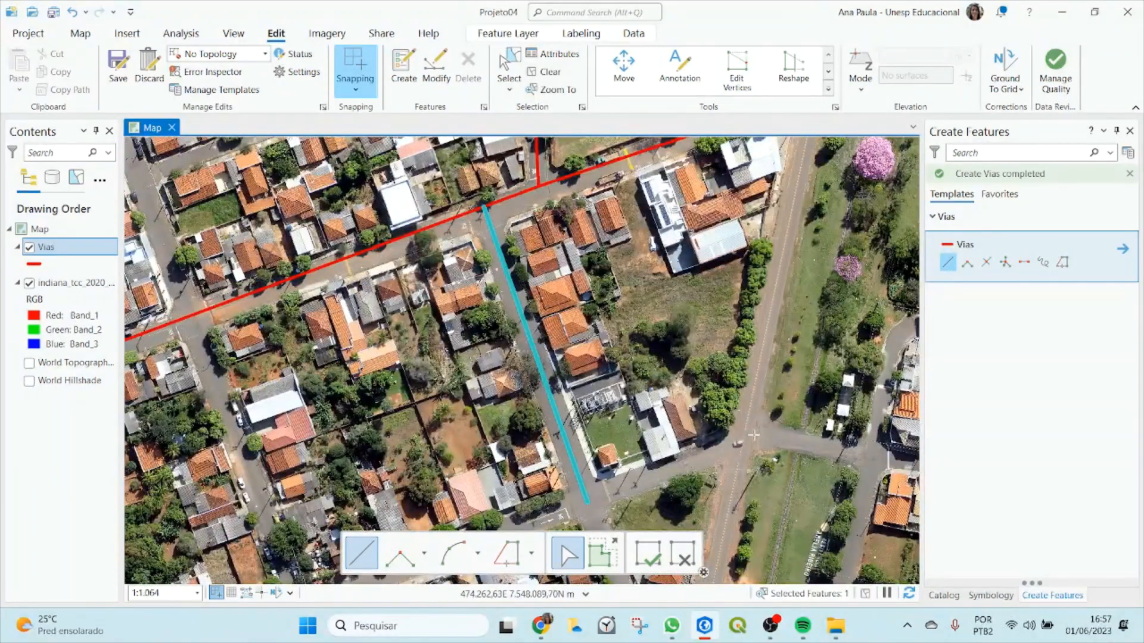
Draw a Vias line about 114 m long along the next cross street west, between the main street and the northern road.
{"action": "scroll", "coordinate": [353, 400], "scroll_direction": "down", "scroll_amount": 4}
{"action": "scroll", "coordinate": [201, 251], "scroll_direction": "up", "scroll_amount": 1}
{"action": "scroll", "coordinate": [242, 262], "scroll_direction": "up", "scroll_amount": 3}
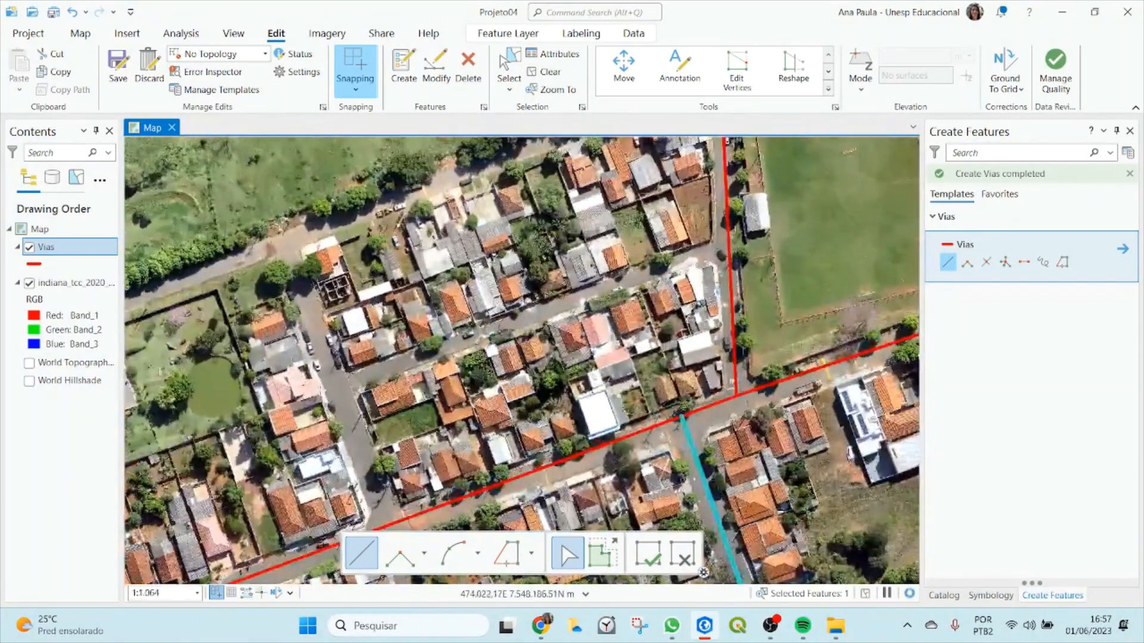
{"action": "double_click", "coordinate": [289, 243]}
Draw a Vias line about 112 m long from the northern road to the main street along the cross street beside the pond block.
{"action": "scroll", "coordinate": [281, 327], "scroll_direction": "down", "scroll_amount": 2}
{"action": "scroll", "coordinate": [280, 327], "scroll_direction": "down", "scroll_amount": 4}
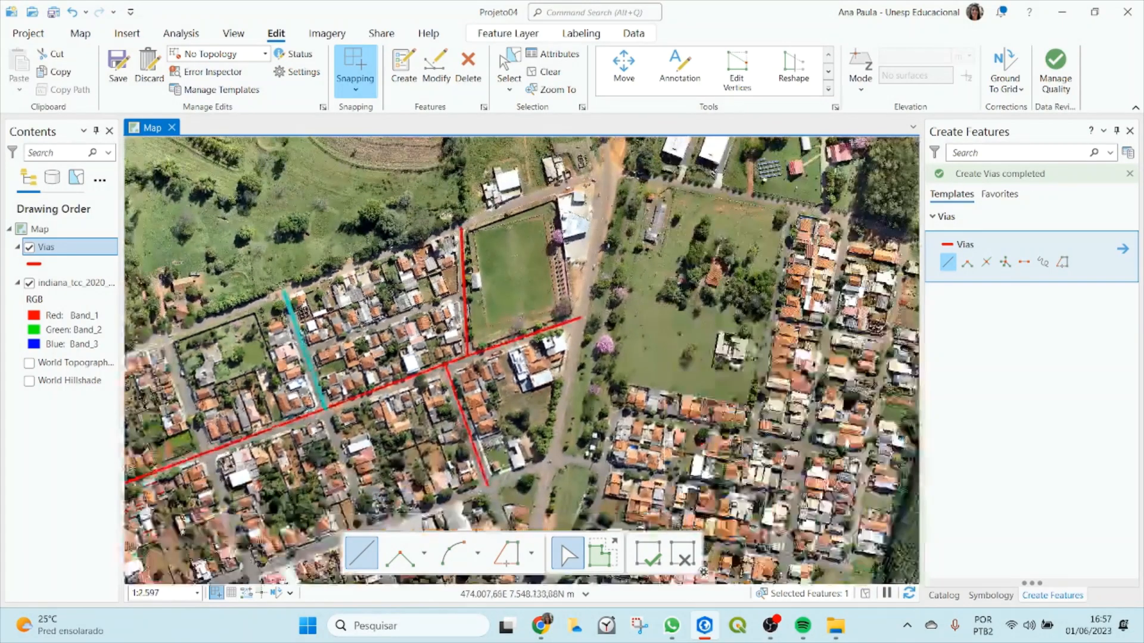
{"action": "scroll", "coordinate": [141, 259], "scroll_direction": "up", "scroll_amount": 2}
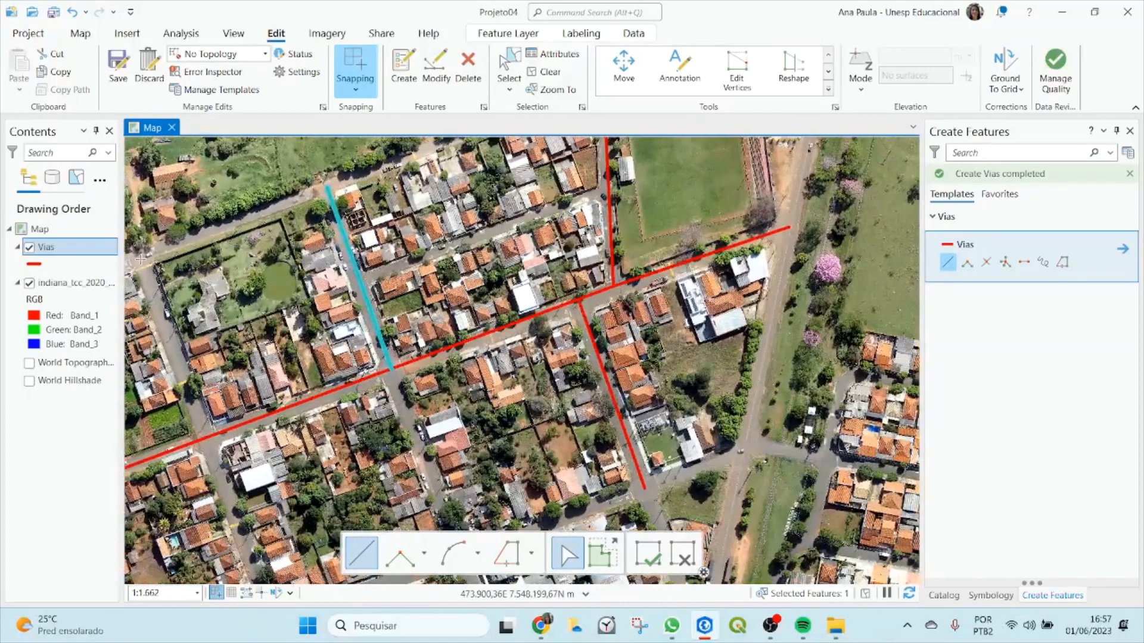
{"action": "left_click", "coordinate": [141, 260]}
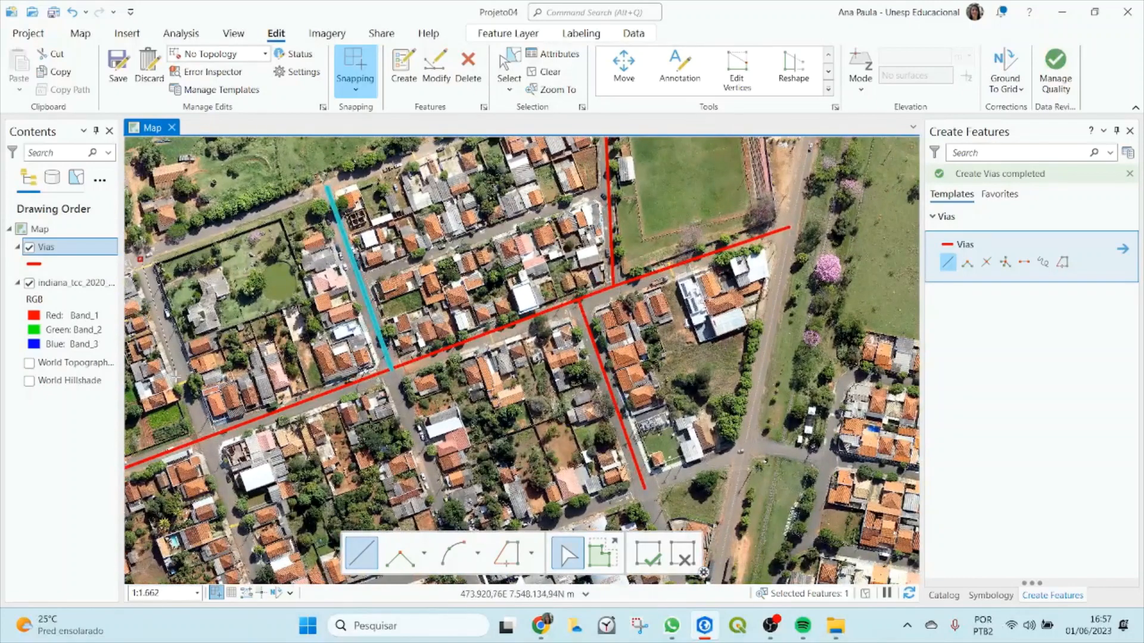
{"action": "double_click", "coordinate": [206, 438]}
Draw a Vias line about 120 m south from the main street and another about 117 m connecting it to the eastern cross street's southern end.
{"action": "scroll", "coordinate": [428, 384], "scroll_direction": "down", "scroll_amount": 2}
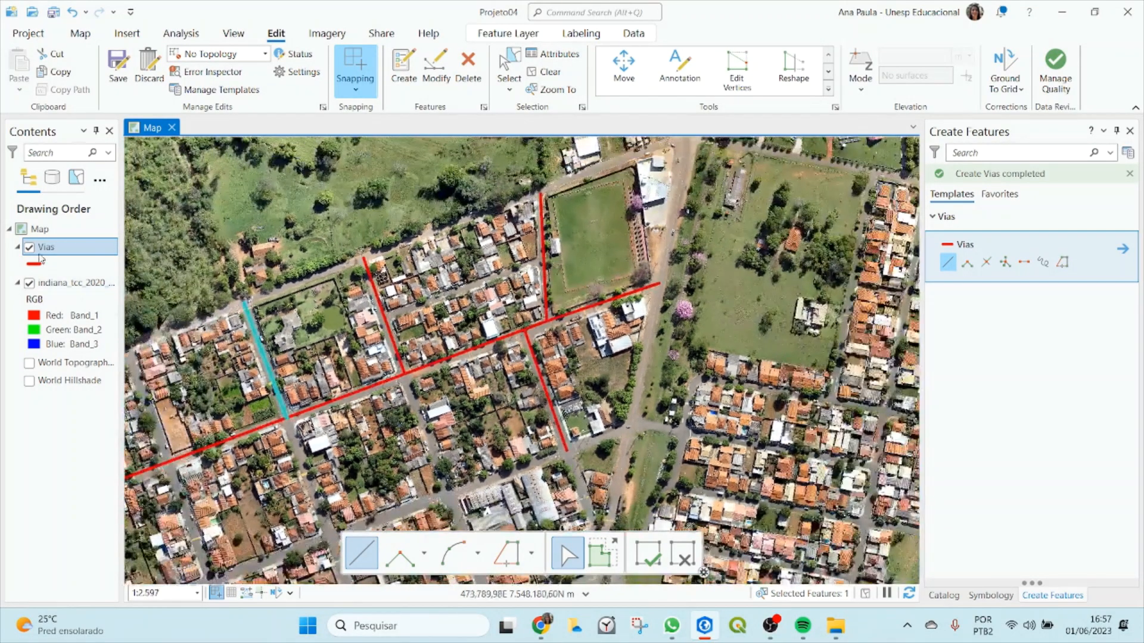
{"action": "left_click", "coordinate": [29, 284]}
{"action": "left_click", "coordinate": [29, 283]}
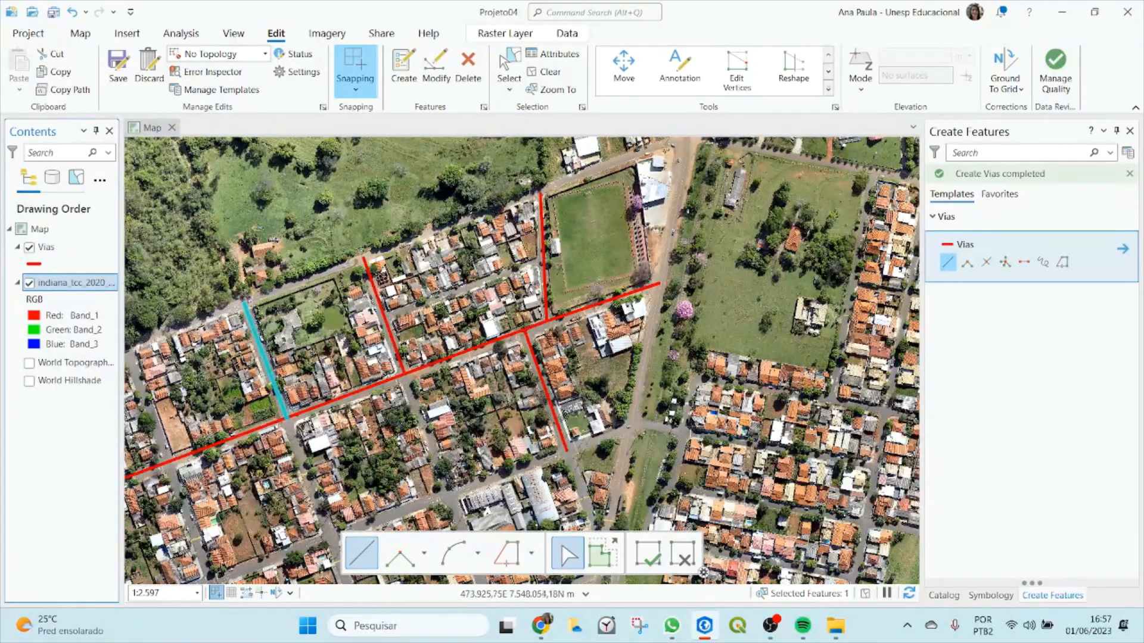
{"action": "scroll", "coordinate": [465, 499], "scroll_direction": "up", "scroll_amount": 3}
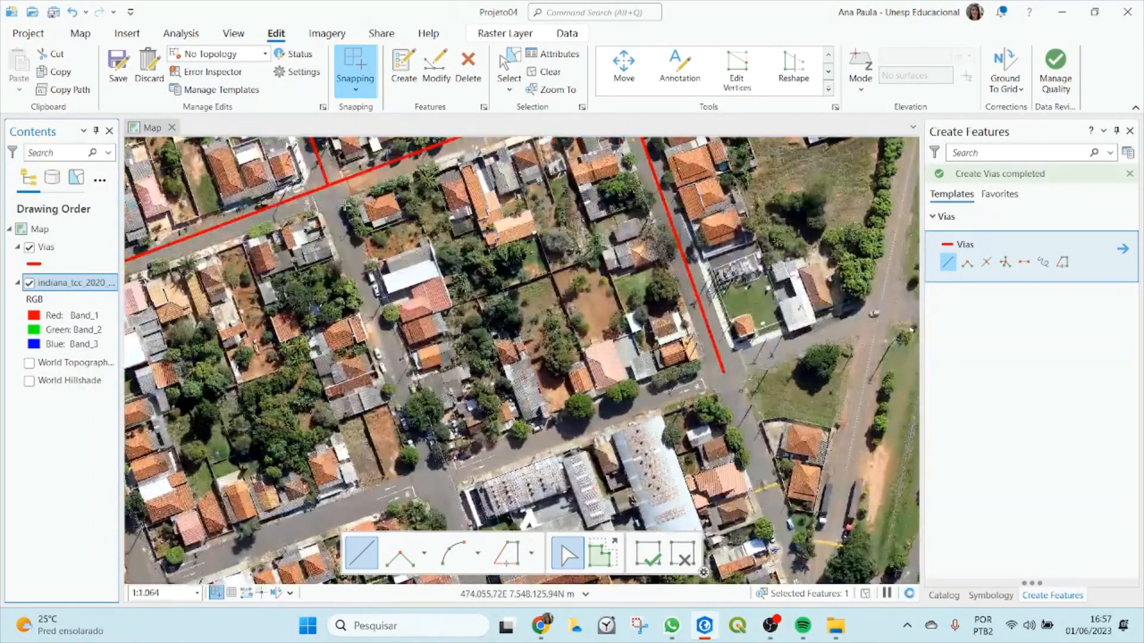
{"action": "left_click", "coordinate": [327, 185]}
{"action": "double_click", "coordinate": [434, 484]}
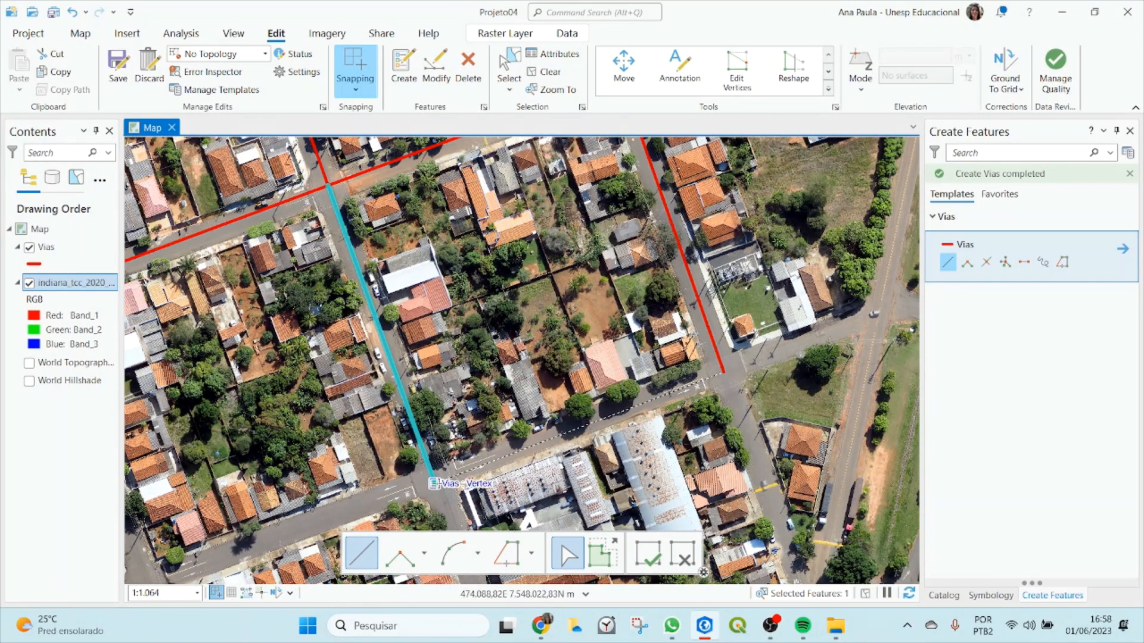
{"action": "double_click", "coordinate": [434, 484]}
{"action": "scroll", "coordinate": [771, 393], "scroll_direction": "down", "scroll_amount": 2}
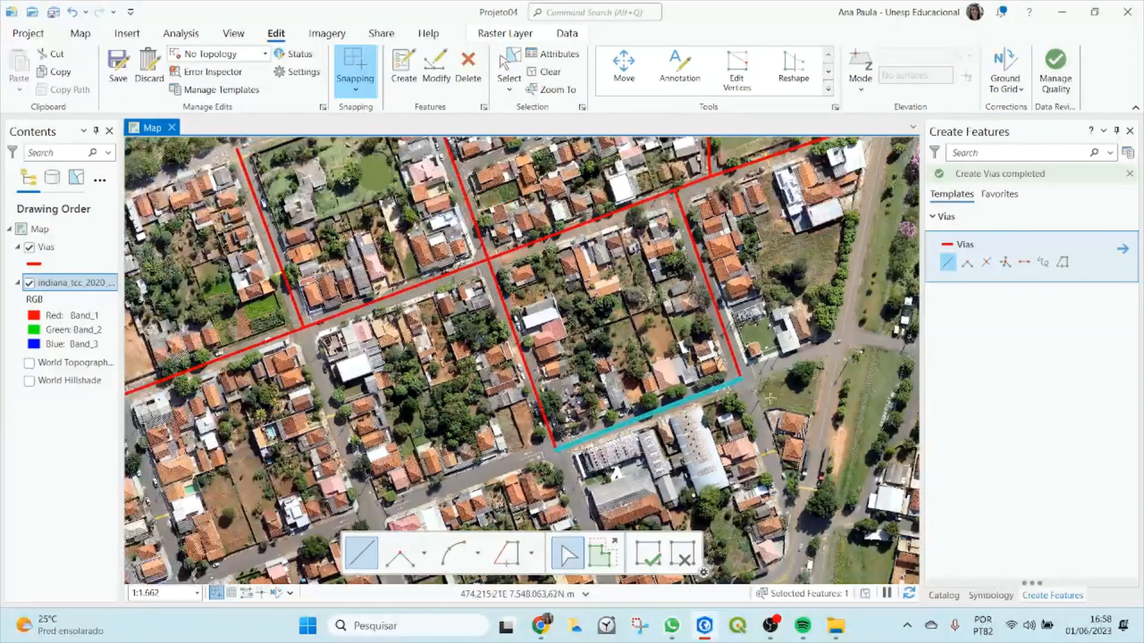
Clear the selection and save all edits to the Vias lines.
{"action": "left_click", "coordinate": [546, 72]}
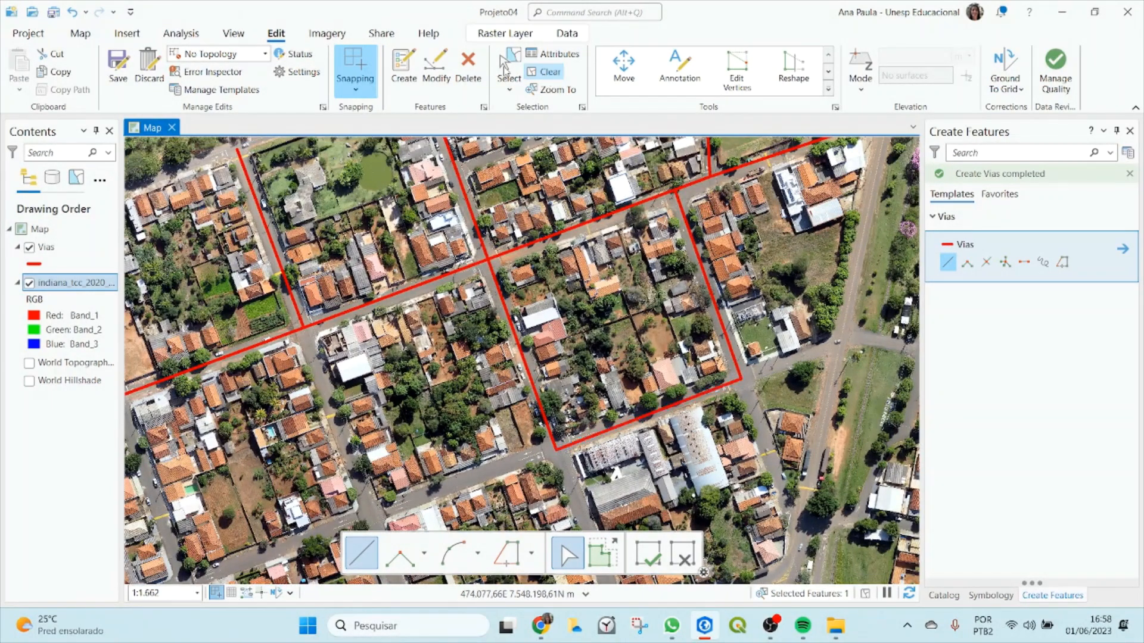
{"action": "left_click", "coordinate": [122, 78]}
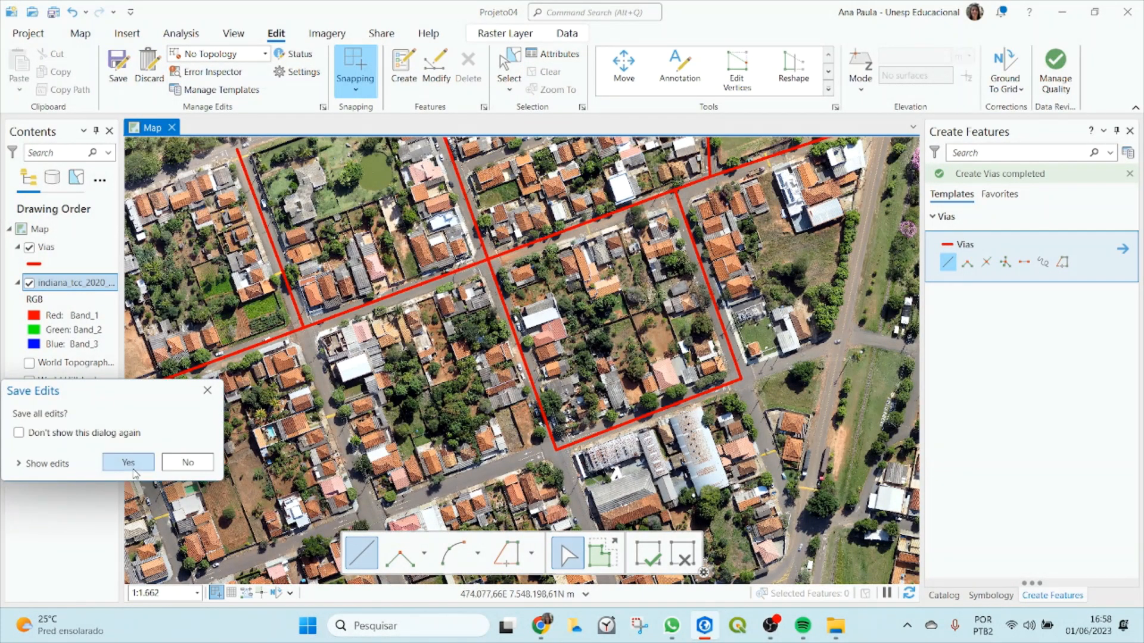
{"action": "left_click", "coordinate": [126, 465]}
Open the Vias attribute table and go through the Nome values of the newly drawn lines.
{"action": "right_click", "coordinate": [37, 250]}
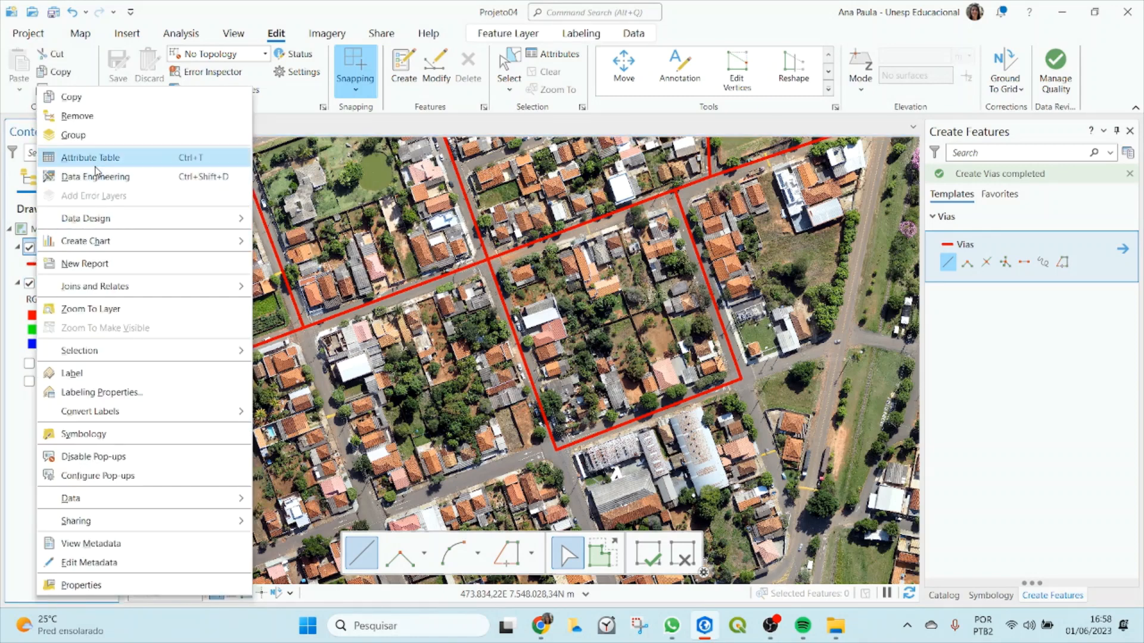
{"action": "left_click", "coordinate": [94, 159]}
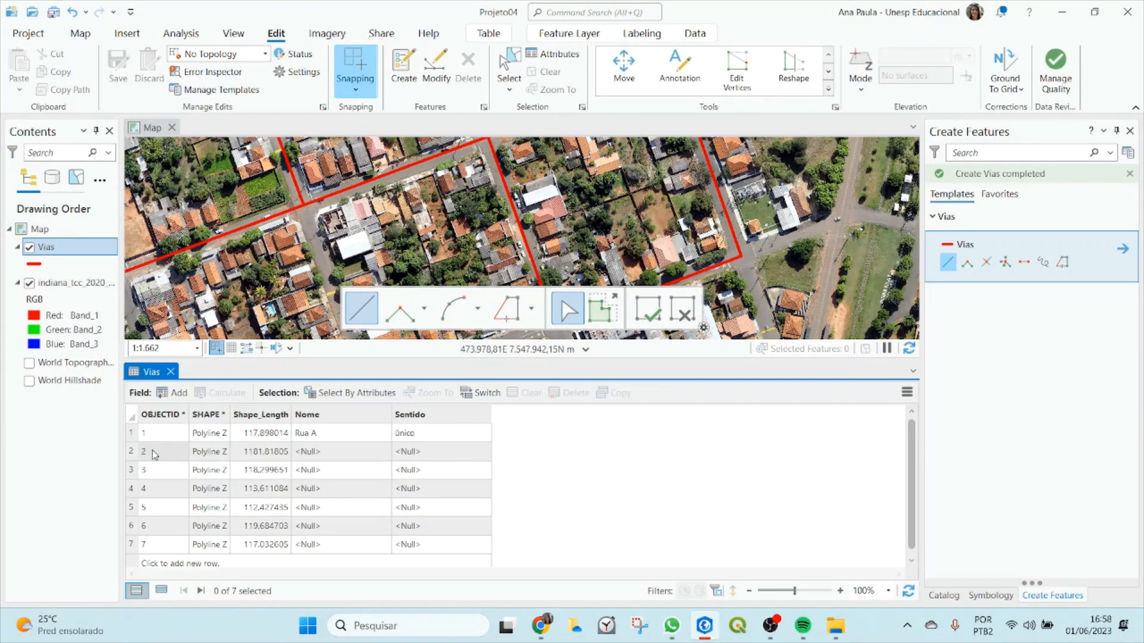
{"action": "left_click", "coordinate": [334, 470]}
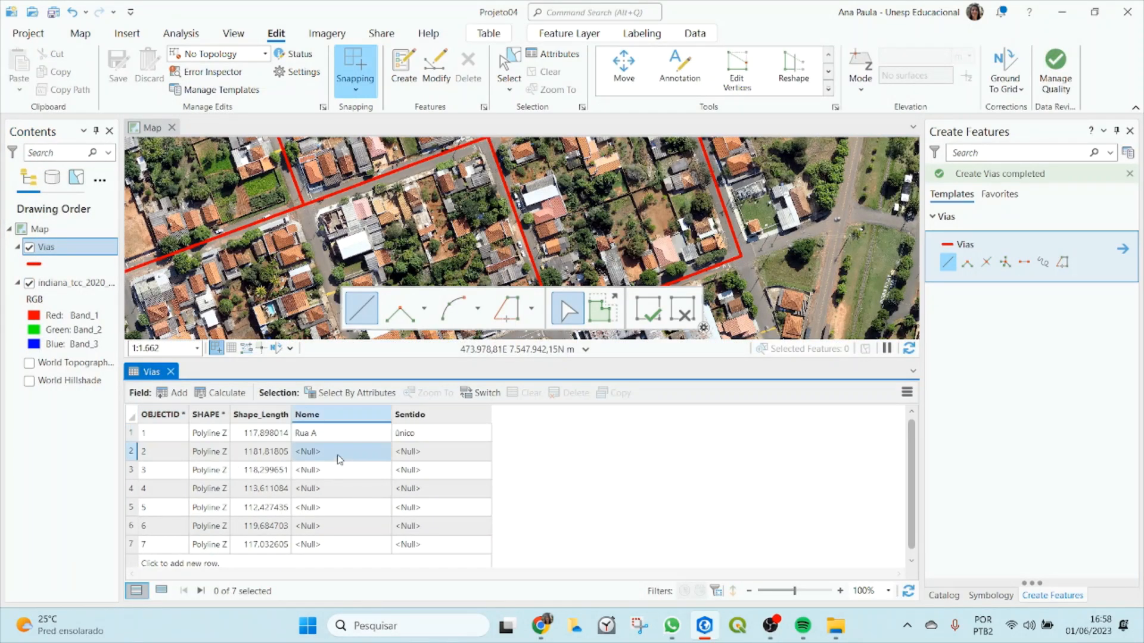
{"action": "key", "text": "Down"}
{"action": "key", "text": "Down"}
{"action": "key", "text": "Down"}
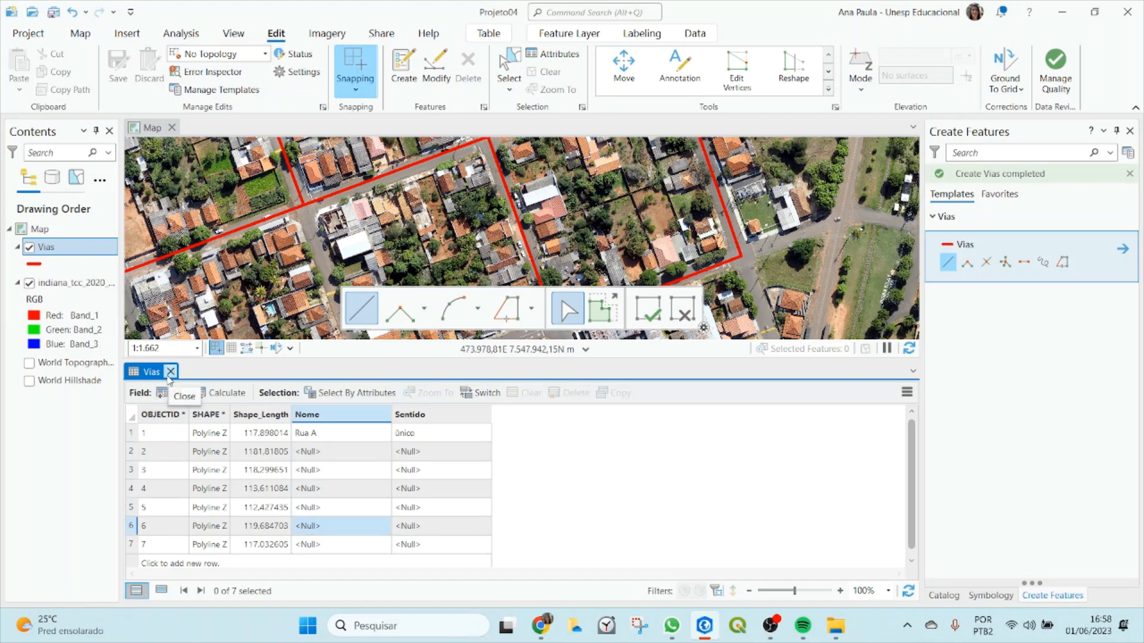
Highlight Vias records 2, 3 and 4 in turn to identify their streets on the map, clear the selection and close the table.
{"action": "left_click", "coordinate": [132, 454]}
{"action": "double_click", "coordinate": [132, 454]}
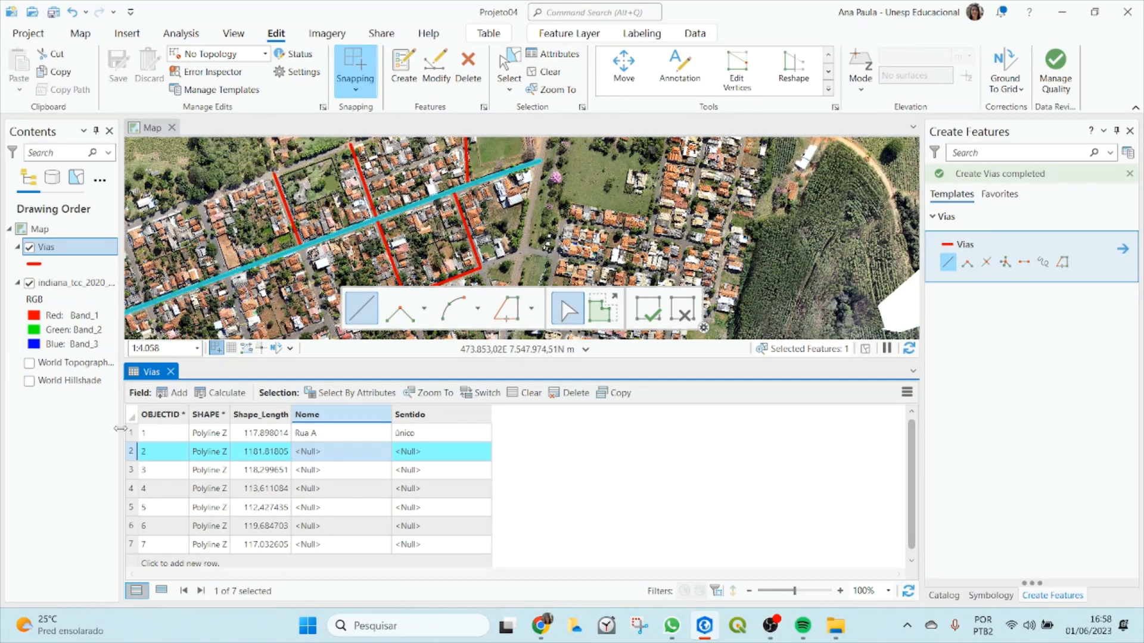
{"action": "left_click", "coordinate": [132, 470]}
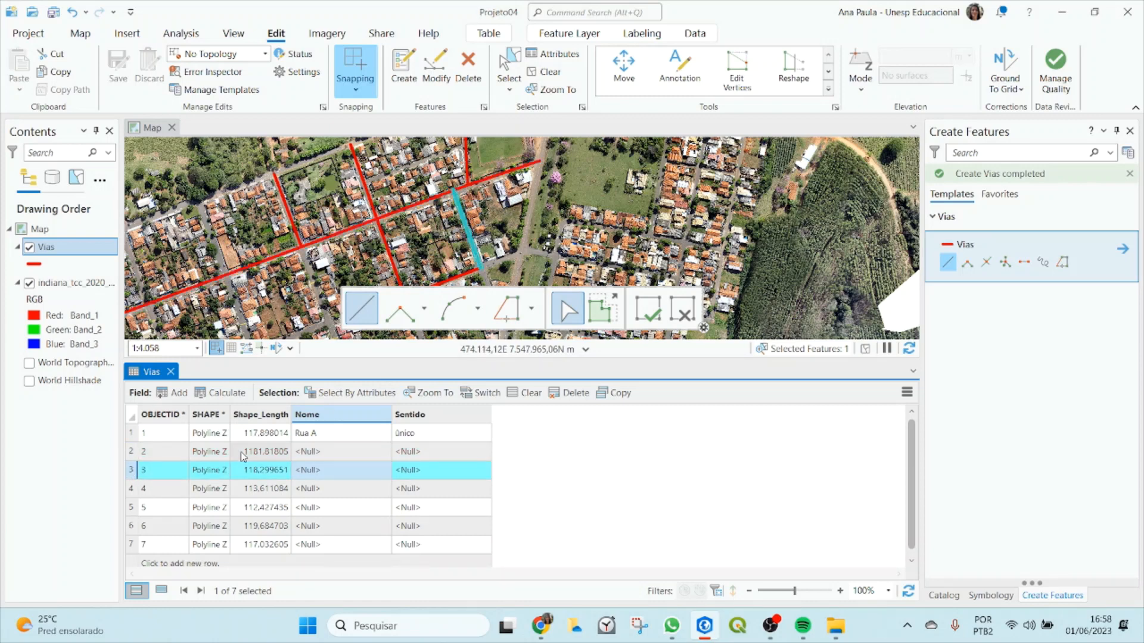
{"action": "left_click", "coordinate": [132, 490]}
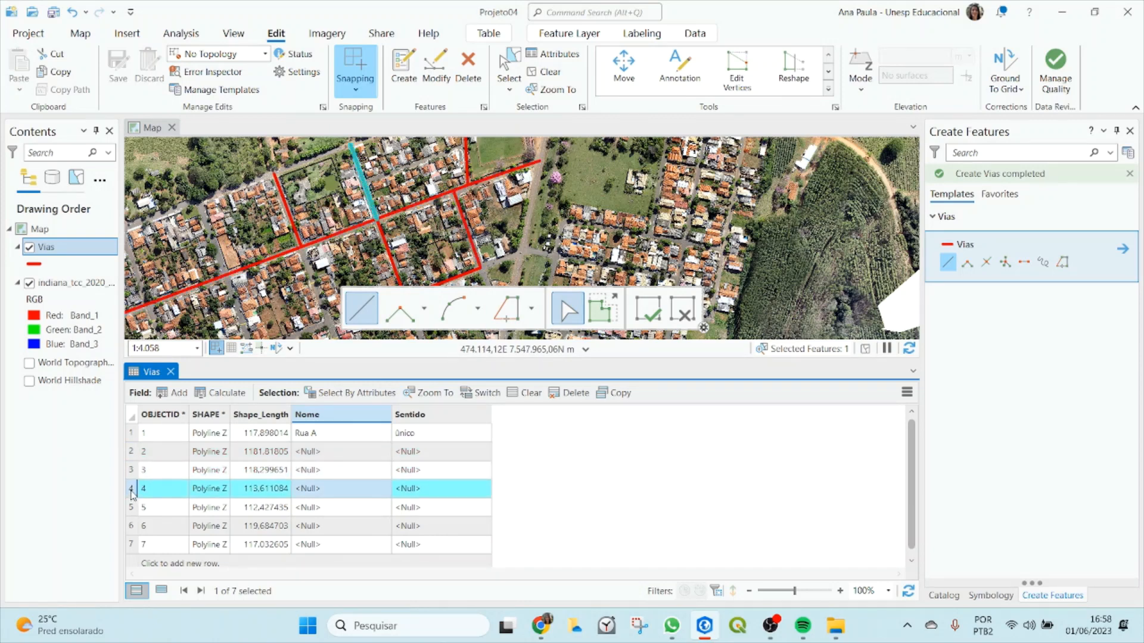
{"action": "left_click", "coordinate": [545, 72]}
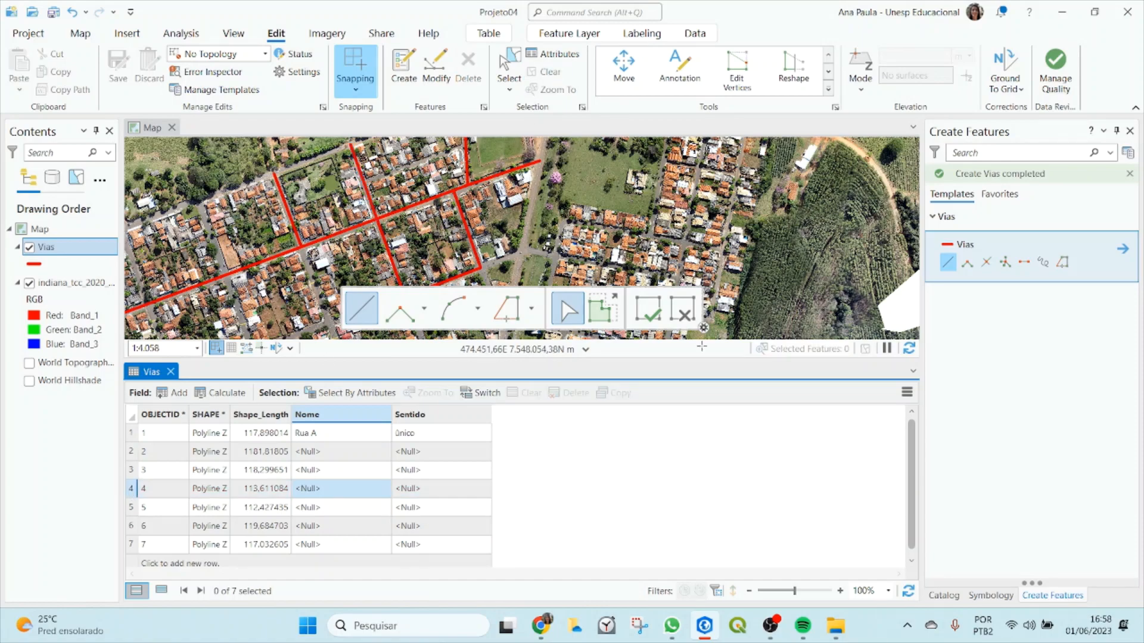
{"action": "left_click", "coordinate": [171, 372]}
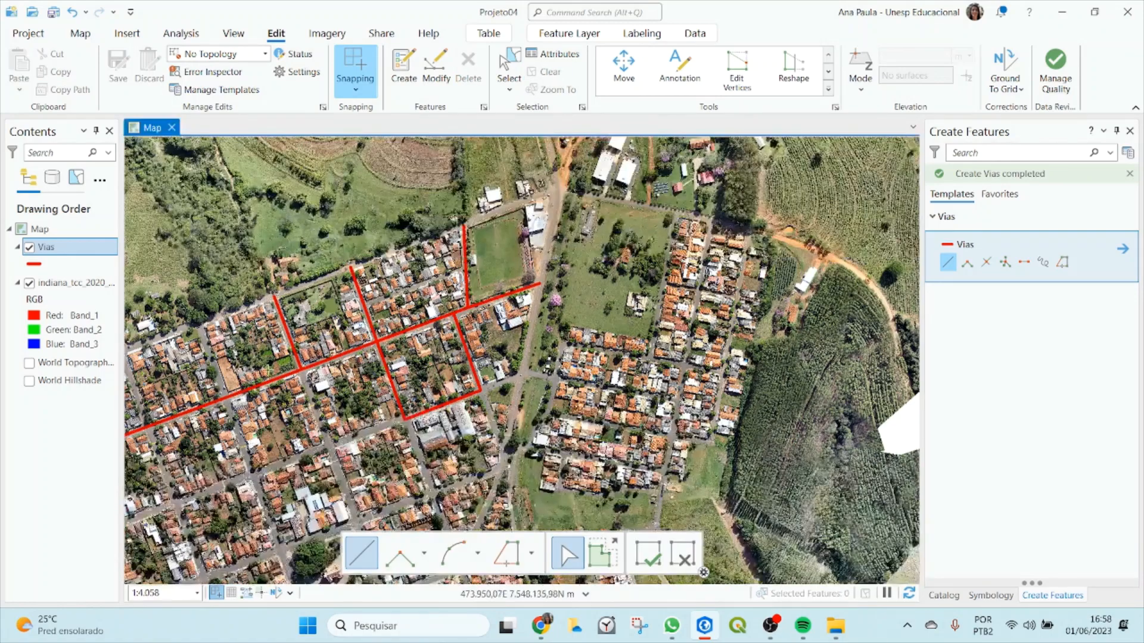
Select the long Vias line along the main street on the map.
{"action": "scroll", "coordinate": [193, 380], "scroll_direction": "up", "scroll_amount": 4}
{"action": "left_click", "coordinate": [81, 35]}
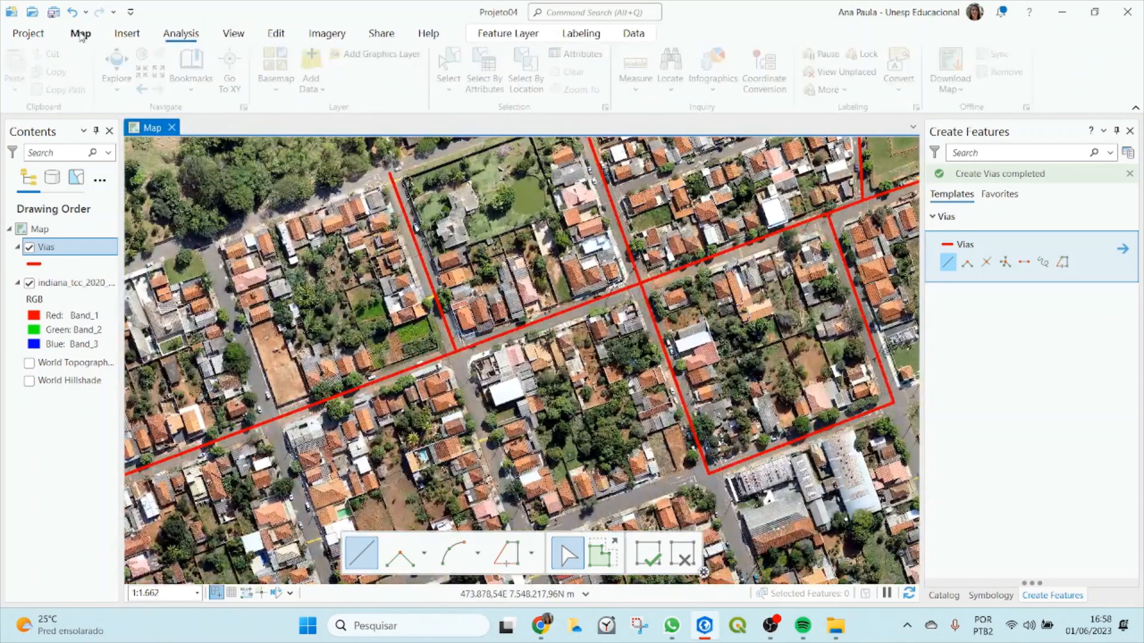
{"action": "left_click", "coordinate": [121, 66]}
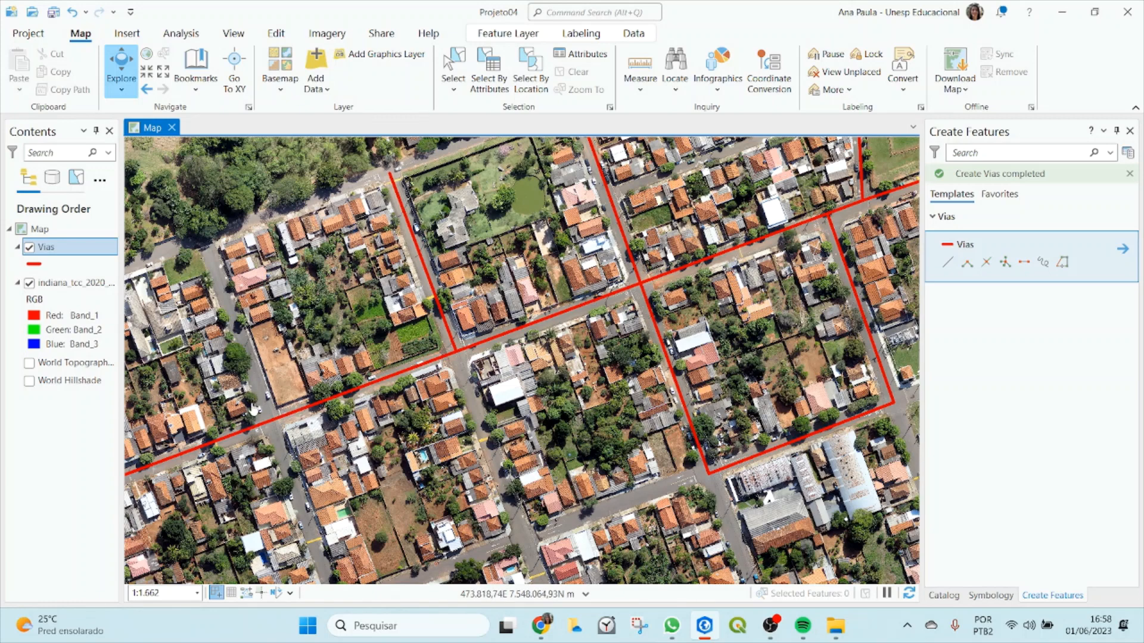
{"action": "left_click", "coordinate": [281, 37]}
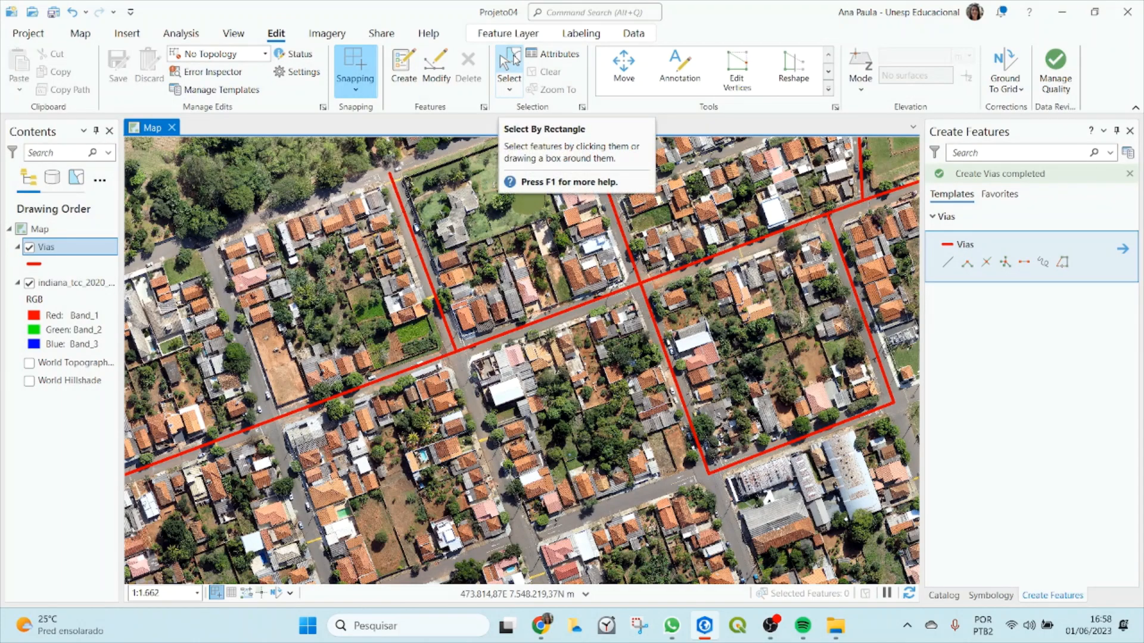
{"action": "left_click", "coordinate": [510, 70]}
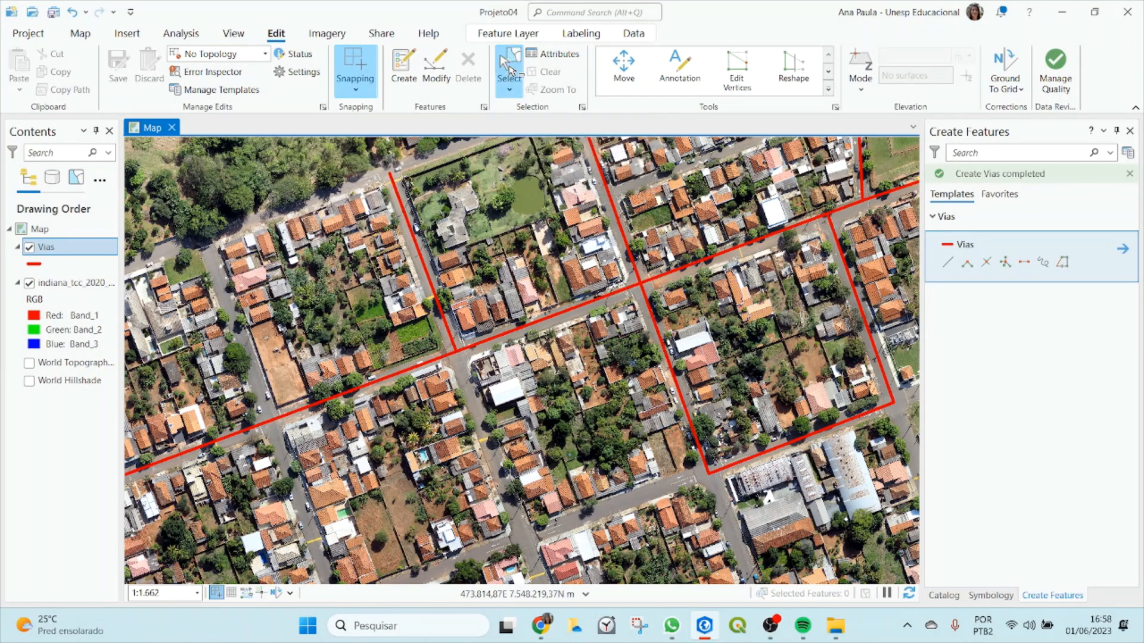
{"action": "left_click", "coordinate": [394, 375]}
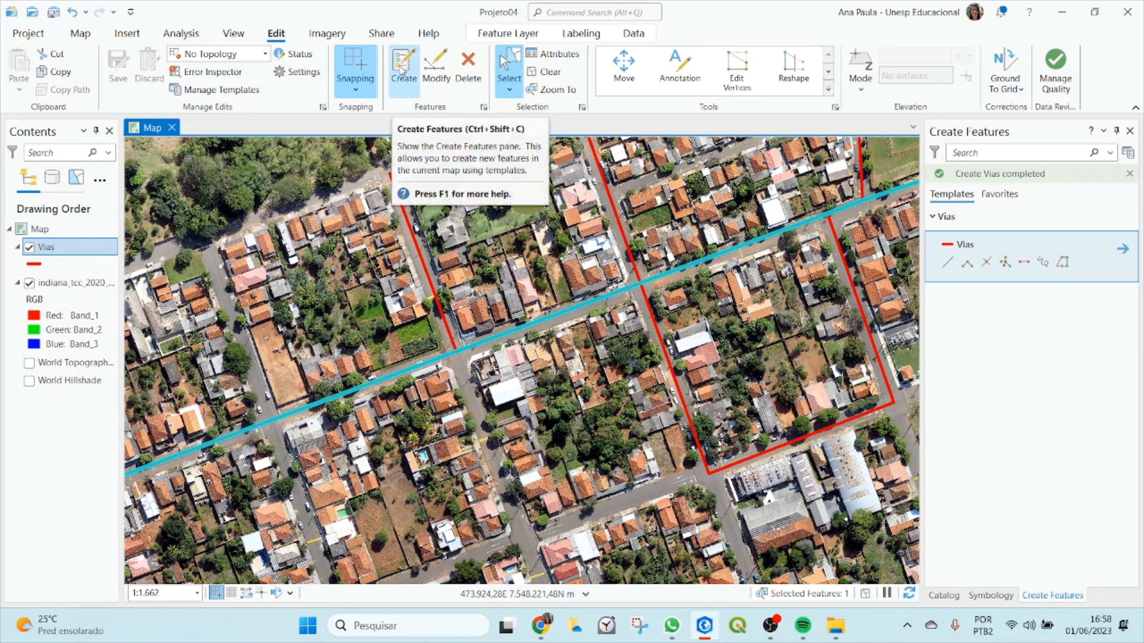
Open the Modify Features tools and start the Split tool on the selected main street line.
{"action": "left_click", "coordinate": [438, 80]}
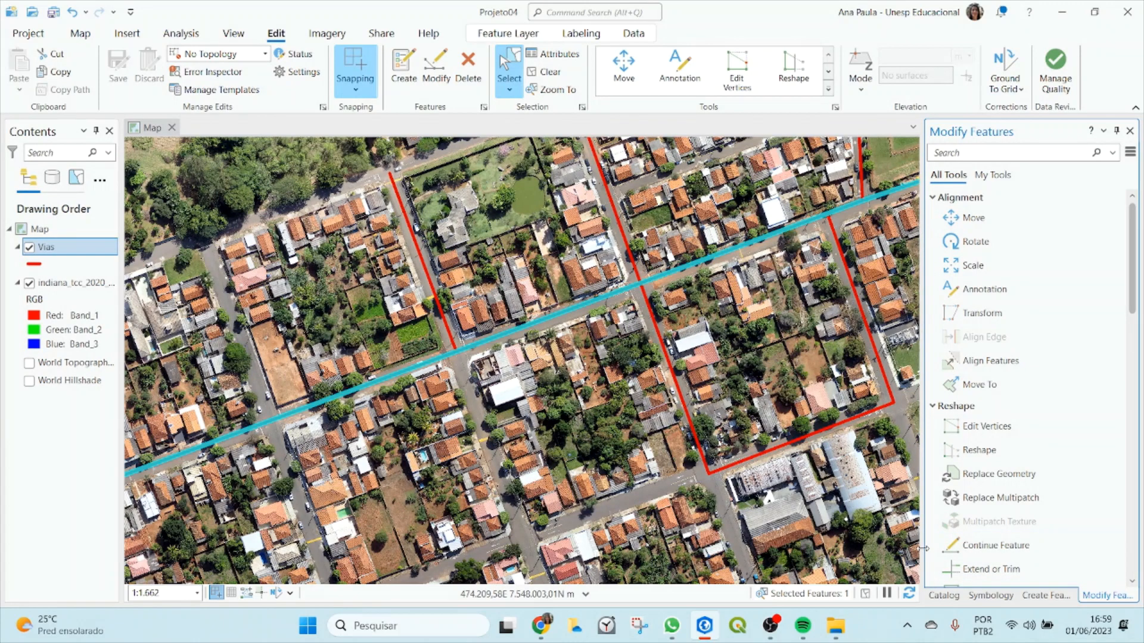
{"action": "left_click_drag", "start_coordinate": [923, 548], "coordinate": [862, 548]}
{"action": "left_click", "coordinate": [992, 596]}
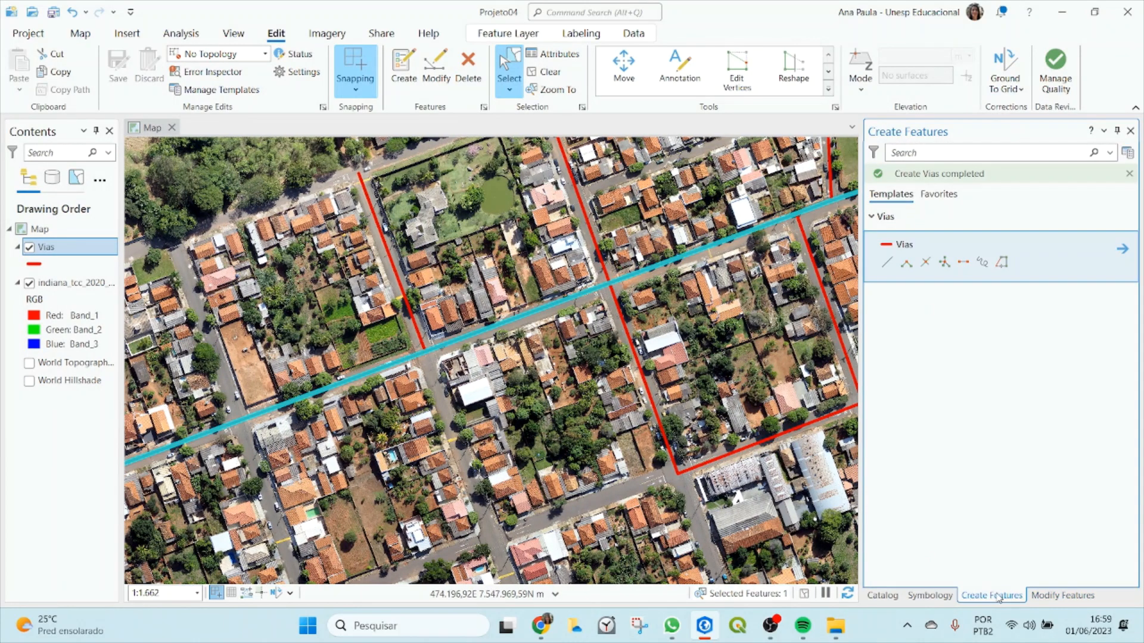
{"action": "left_click", "coordinate": [1079, 596]}
{"action": "left_click_drag", "start_coordinate": [1132, 231], "coordinate": [1138, 300]}
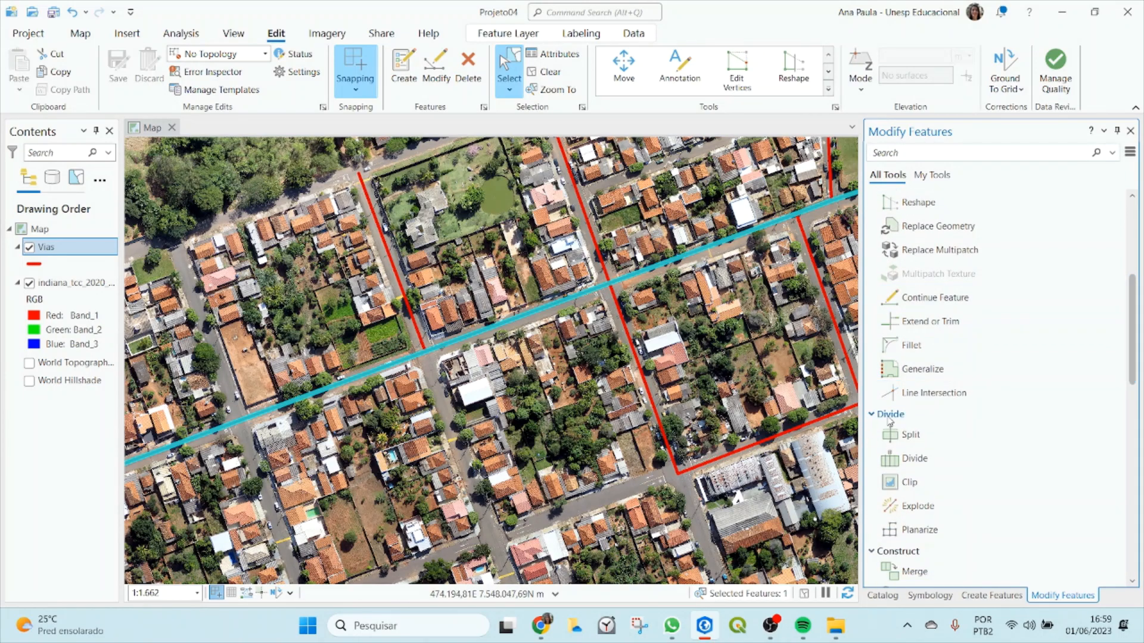
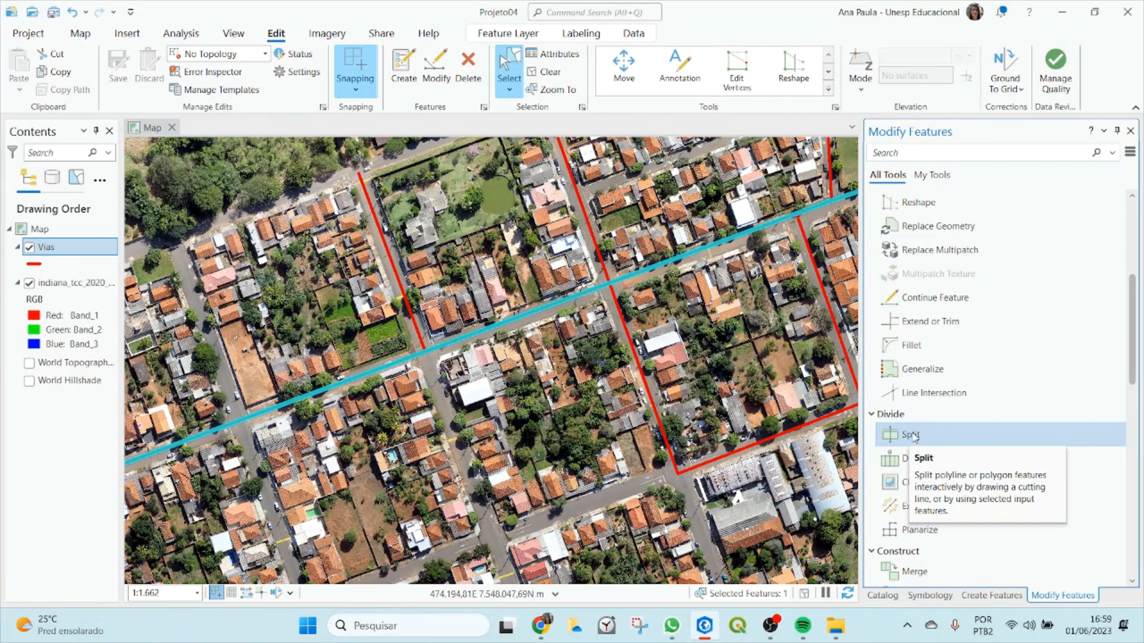
{"action": "left_click", "coordinate": [917, 443]}
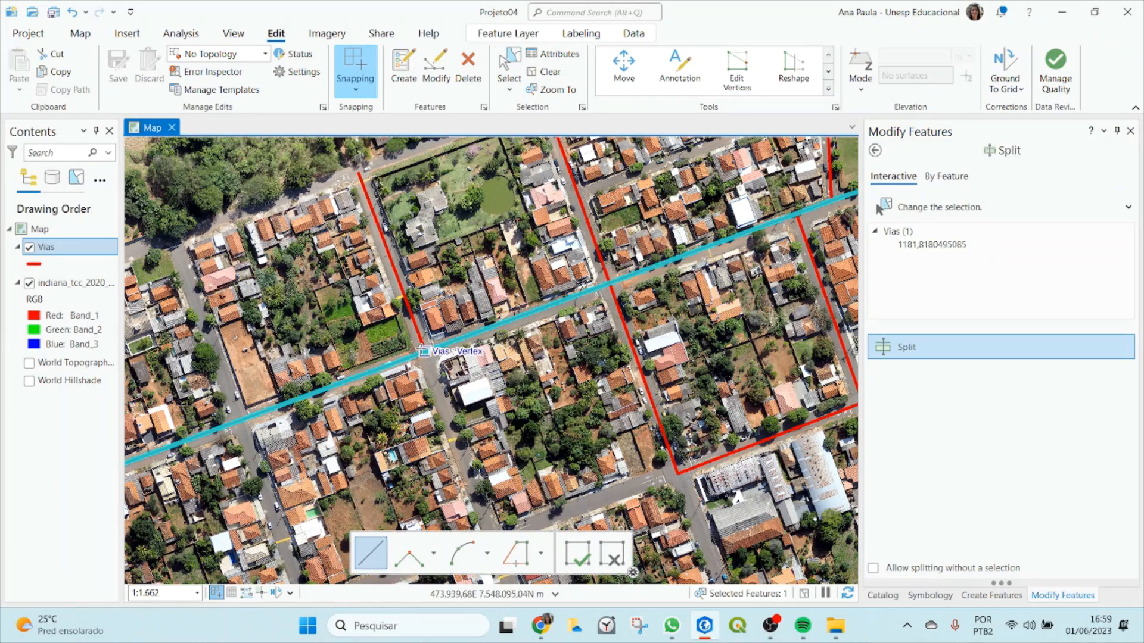
{"action": "scroll", "coordinate": [419, 347], "scroll_direction": "up", "scroll_amount": 3}
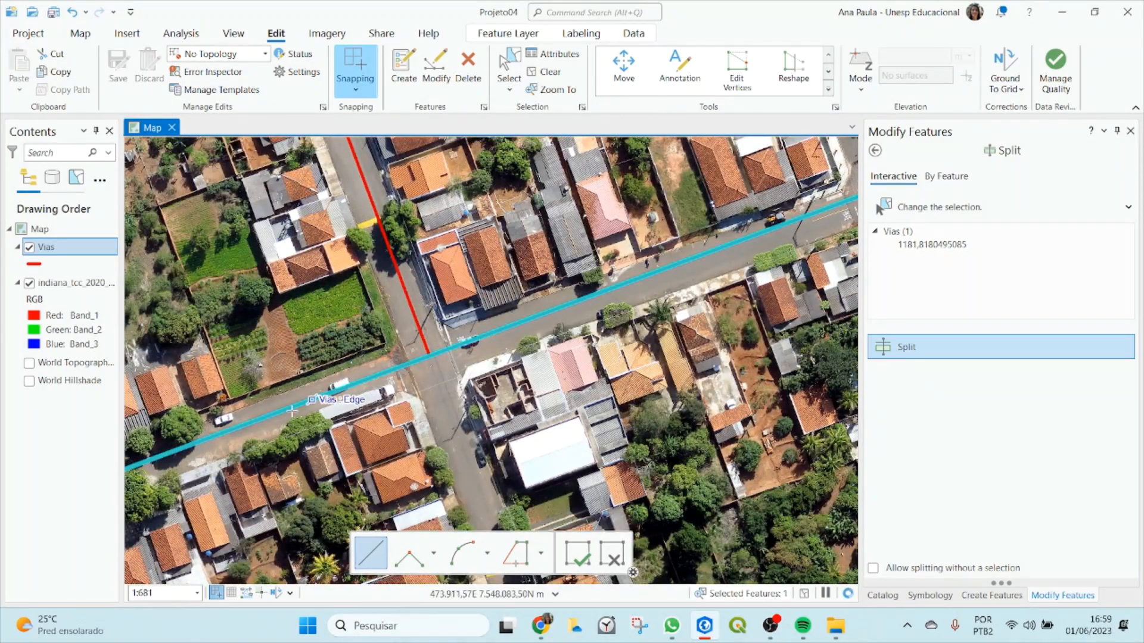
{"action": "scroll", "coordinate": [467, 337], "scroll_direction": "up", "scroll_amount": 2}
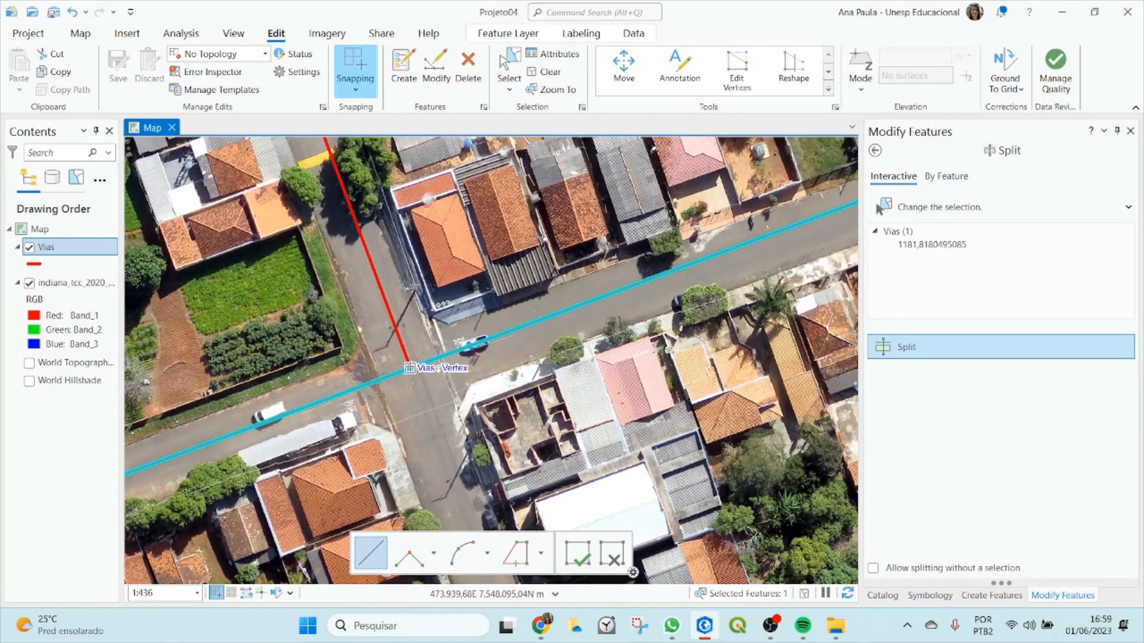
{"action": "left_click", "coordinate": [361, 90]}
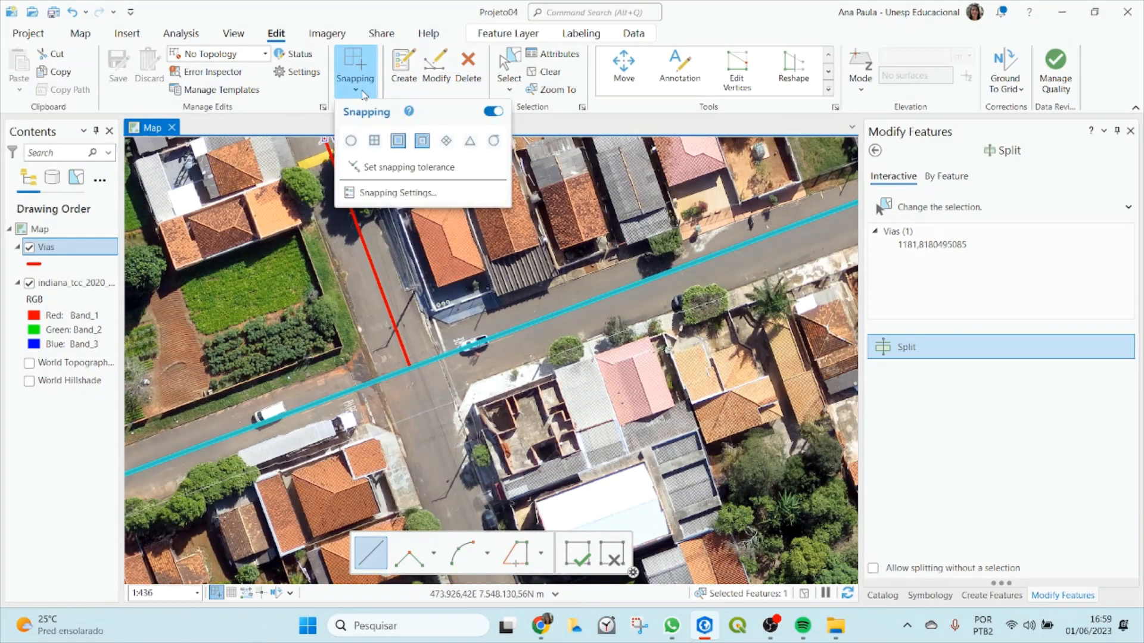
{"action": "left_click", "coordinate": [398, 147]}
{"action": "left_click", "coordinate": [360, 91]}
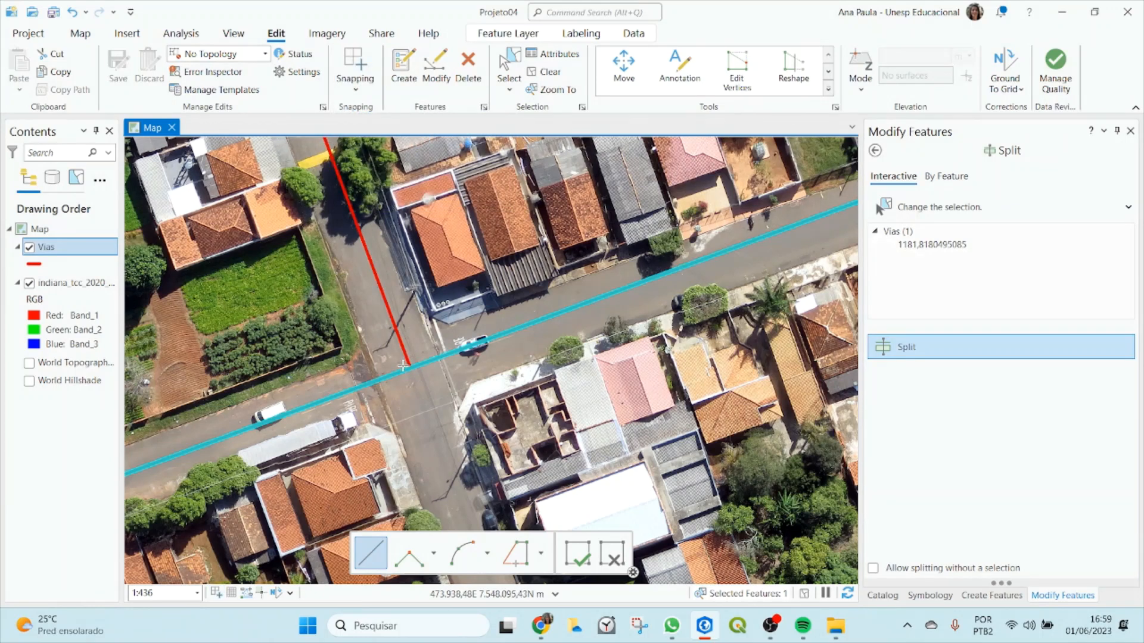
{"action": "left_click", "coordinate": [364, 90]}
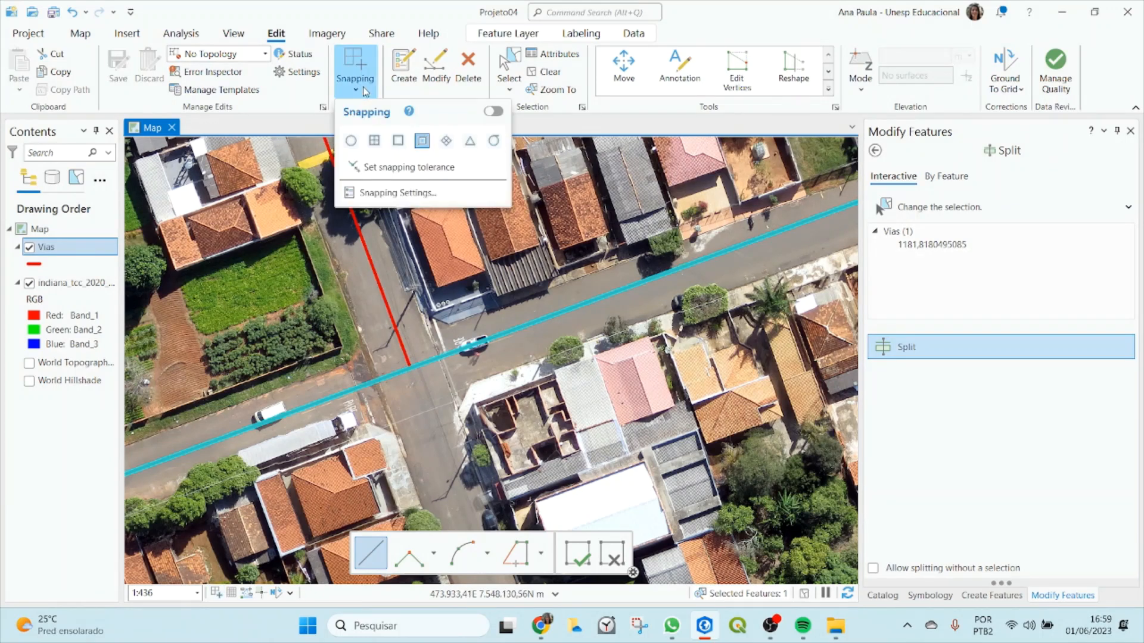
{"action": "left_click", "coordinate": [398, 143]}
{"action": "left_click", "coordinate": [364, 90]}
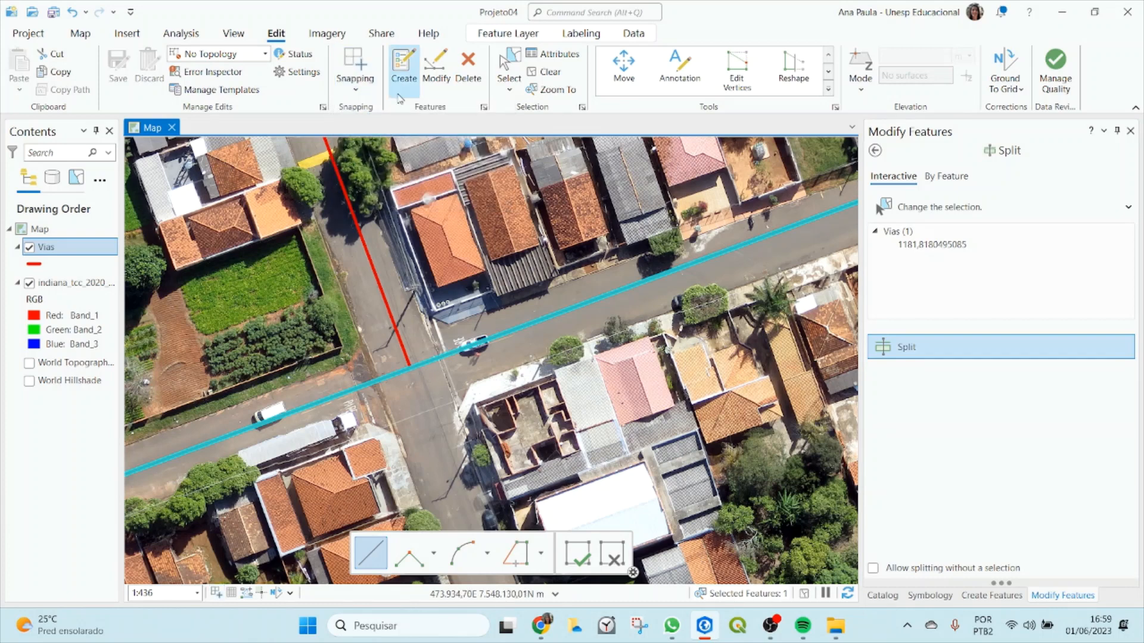
{"action": "left_click", "coordinate": [357, 83]}
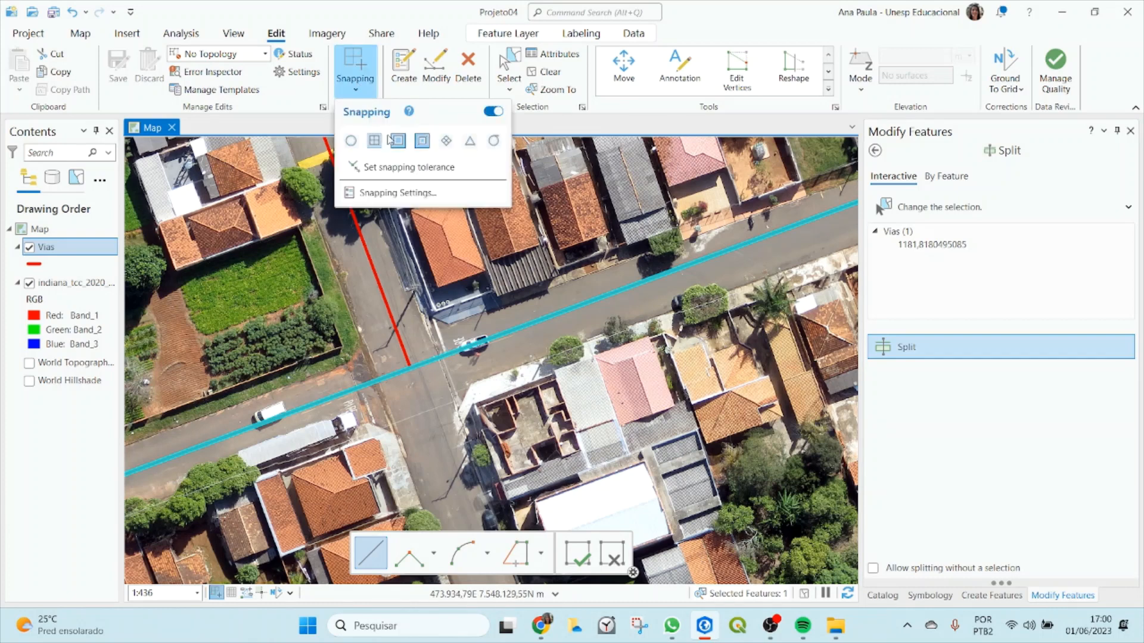
{"action": "left_click", "coordinate": [359, 66]}
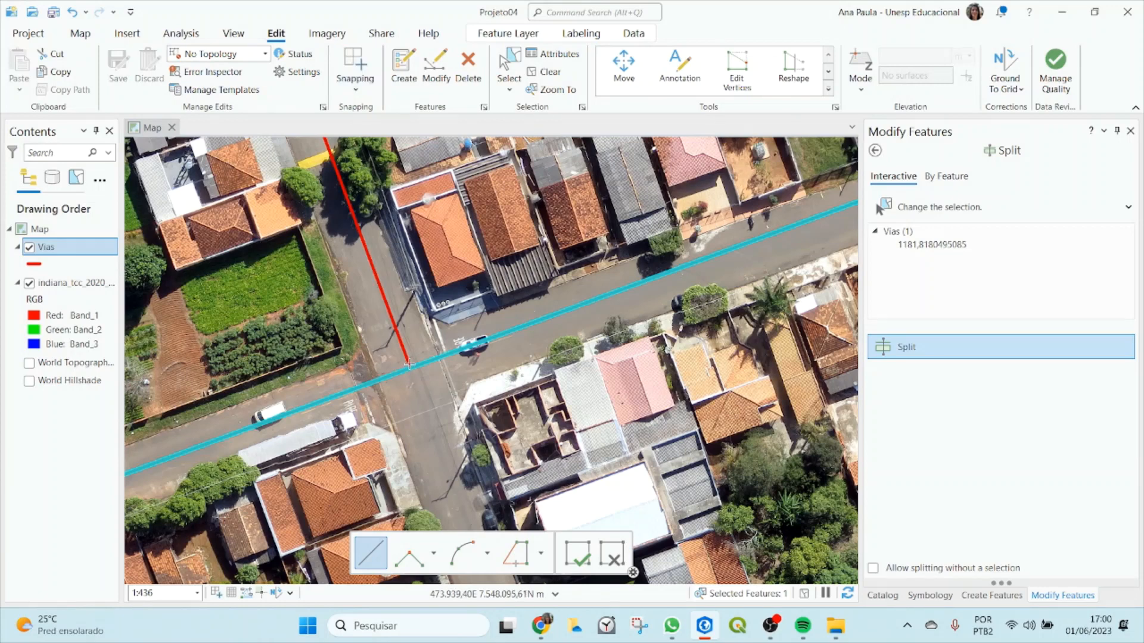
{"action": "left_click", "coordinate": [910, 352]}
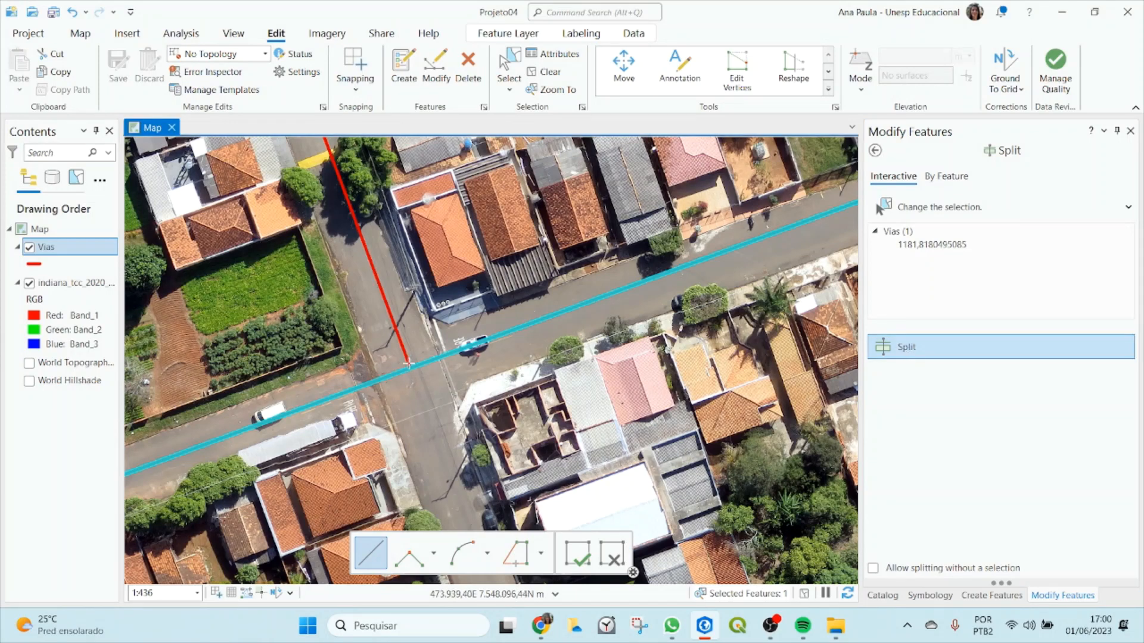
{"action": "left_click", "coordinate": [364, 65]}
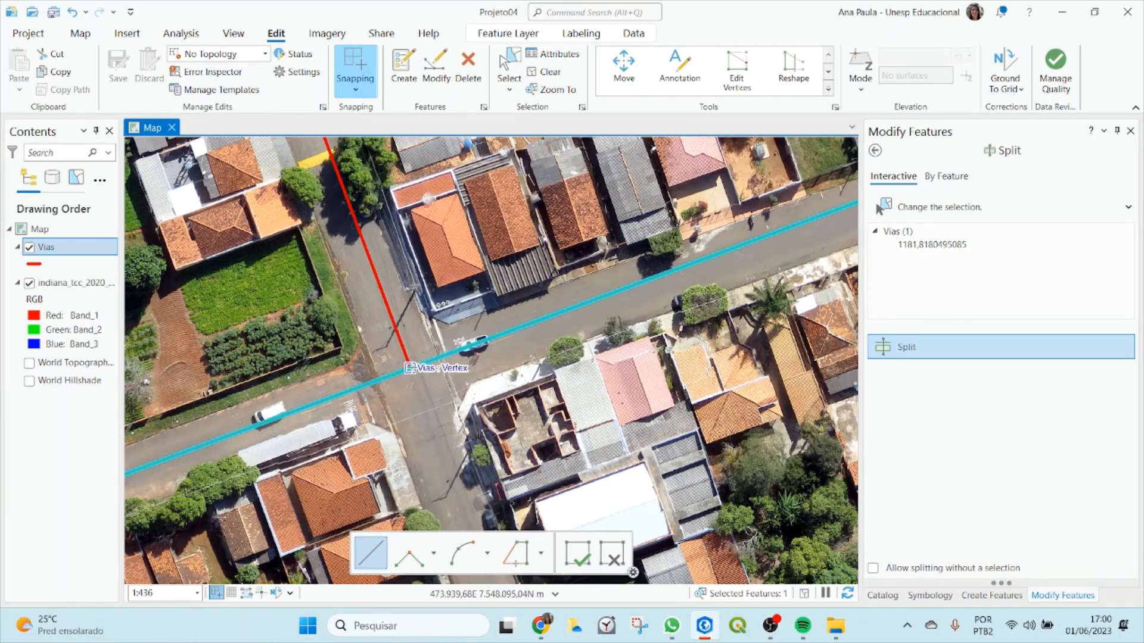
Split the main street line at the vertex of the westernmost drawn cross street, and select each resulting piece to check it.
{"action": "left_click", "coordinate": [409, 368]}
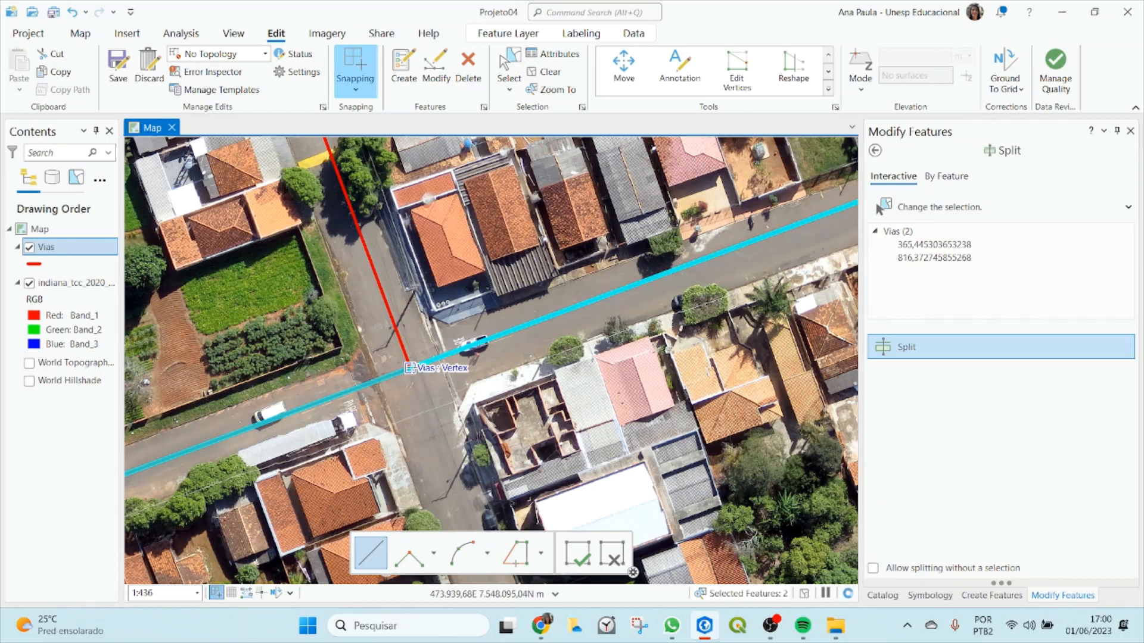
{"action": "left_click", "coordinate": [543, 71]}
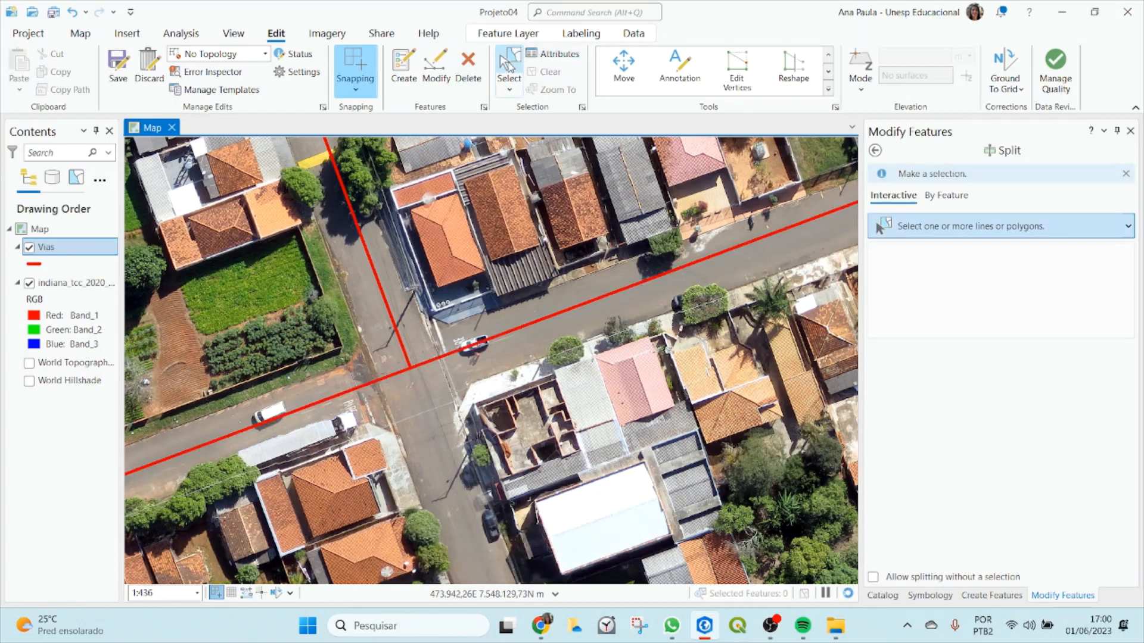
{"action": "left_click", "coordinate": [510, 67]}
{"action": "left_click", "coordinate": [480, 351]}
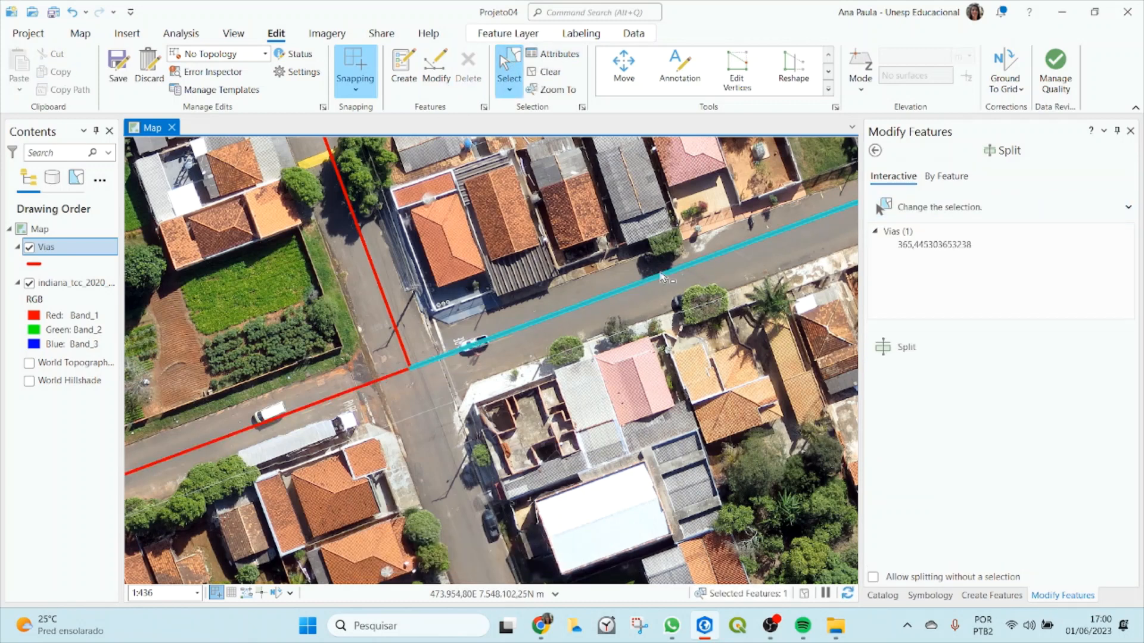
{"action": "left_click", "coordinate": [372, 390]}
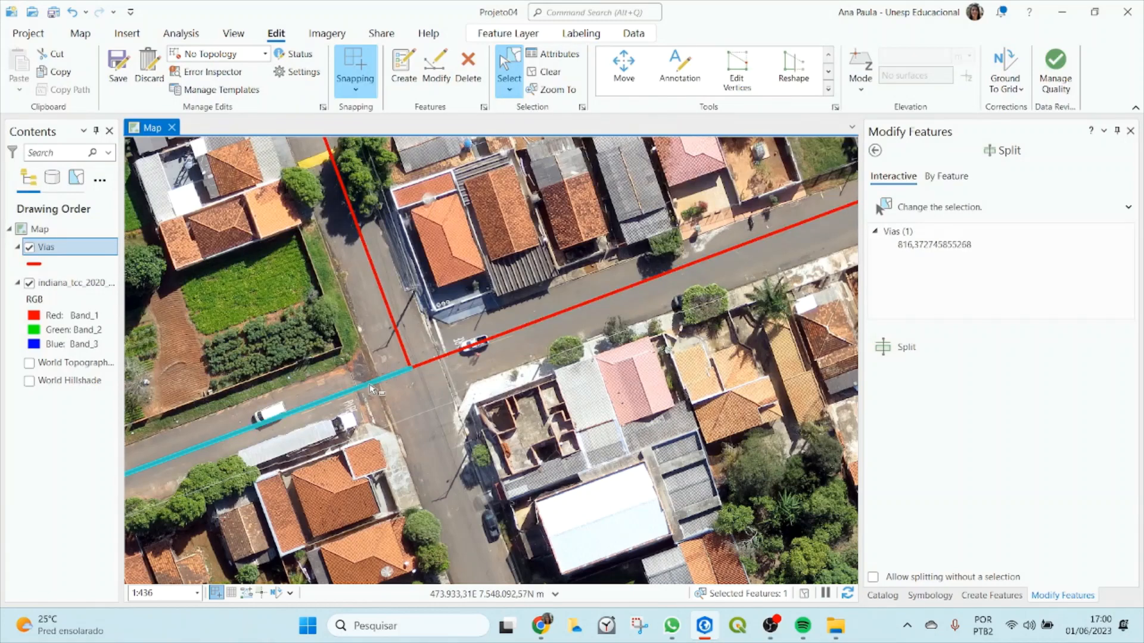
Select the main street piece east of the first split and split it at the vertex of the next crossing street.
{"action": "scroll", "coordinate": [375, 388], "scroll_direction": "down", "scroll_amount": 2}
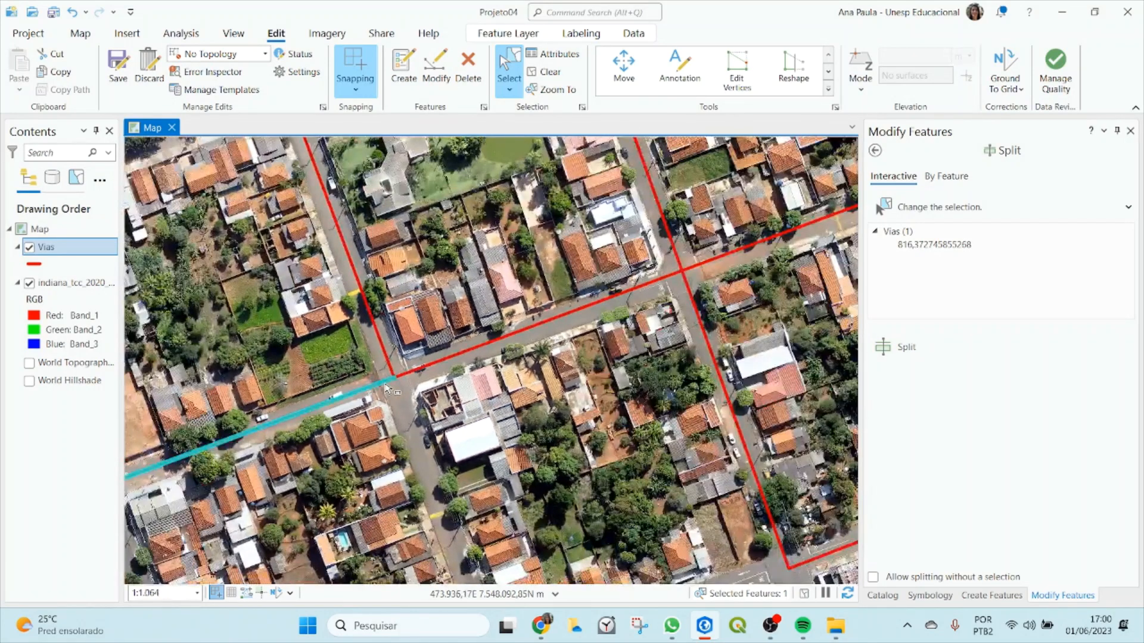
{"action": "left_click", "coordinate": [647, 292]}
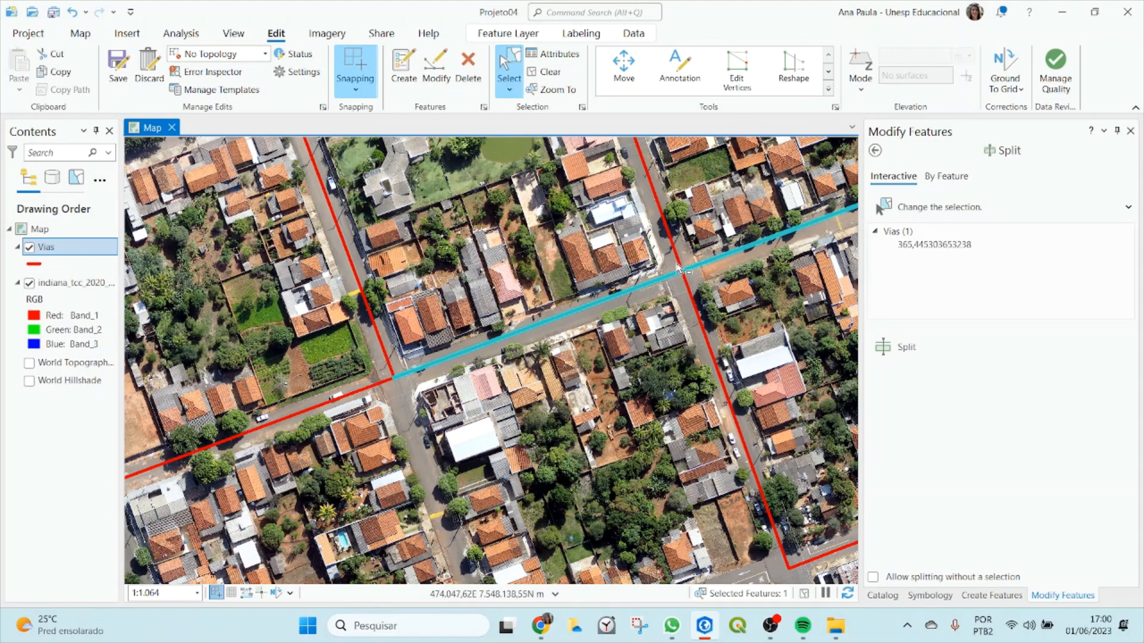
{"action": "scroll", "coordinate": [688, 271], "scroll_direction": "down", "scroll_amount": 1}
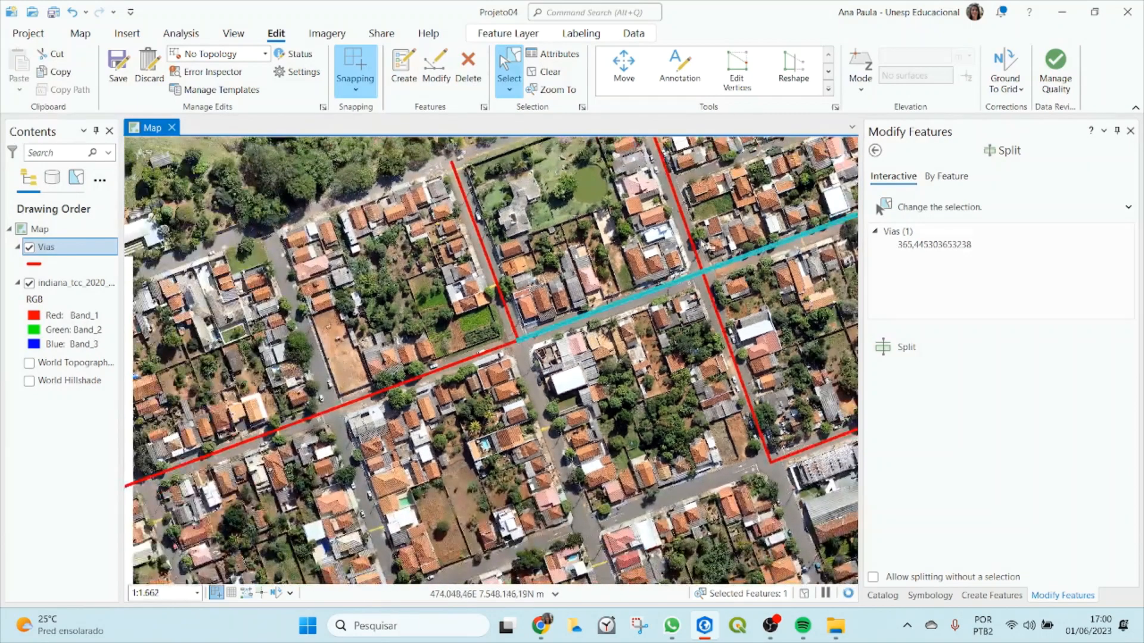
{"action": "scroll", "coordinate": [697, 262], "scroll_direction": "up", "scroll_amount": 3}
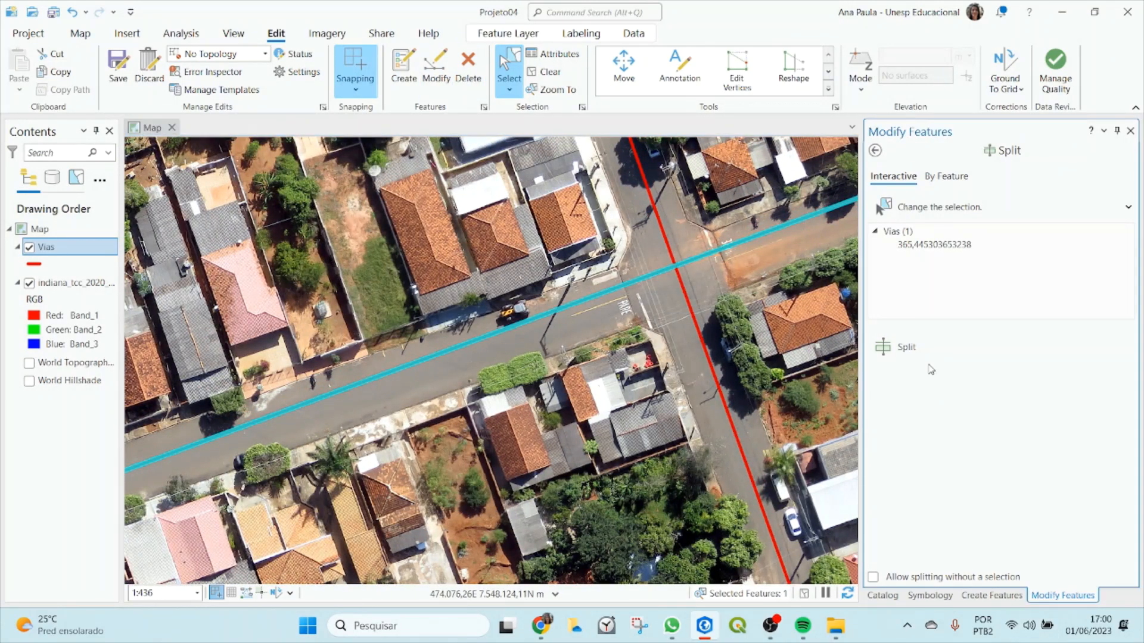
{"action": "left_click", "coordinate": [912, 351]}
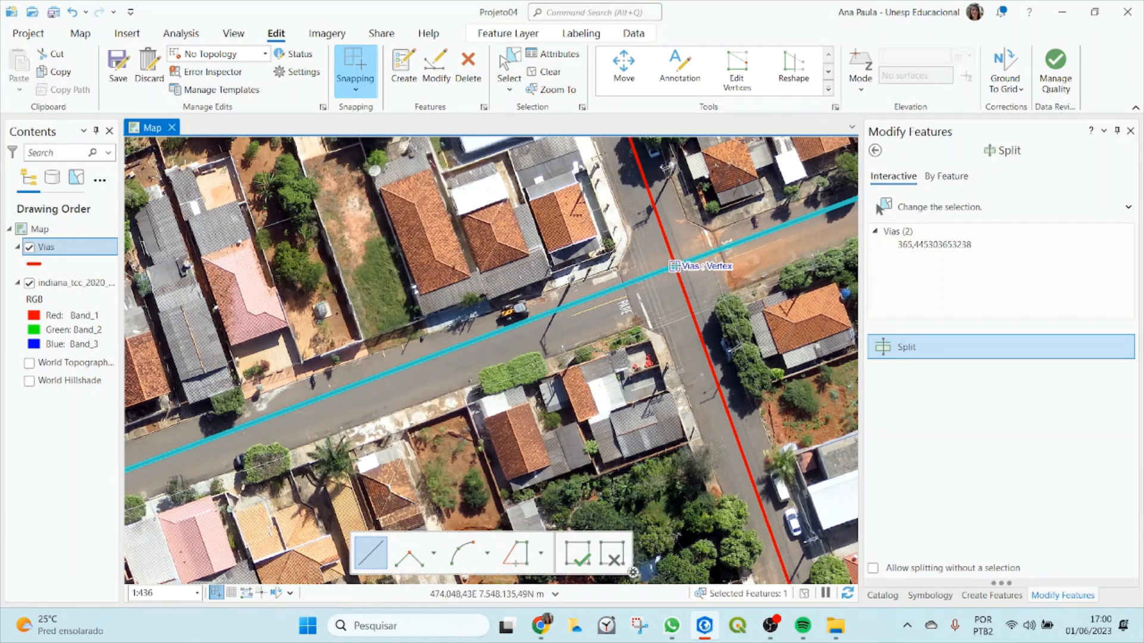
{"action": "left_click", "coordinate": [672, 266]}
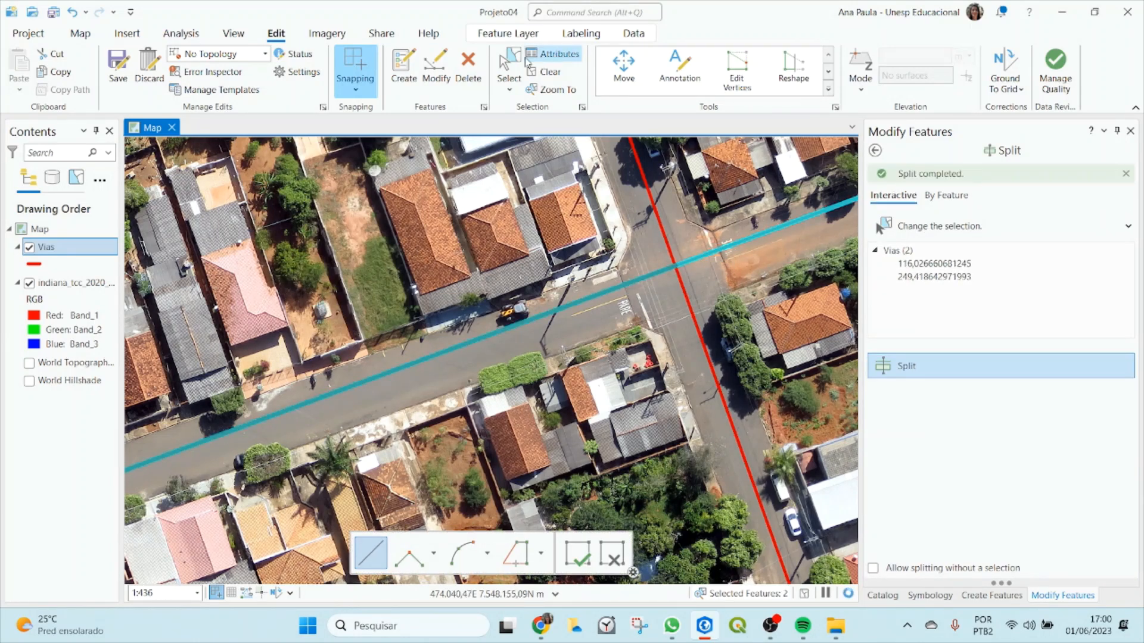
Clear the selection and select the main street pieces on both sides of the second crossing to check the split.
{"action": "left_click", "coordinate": [647, 291]}
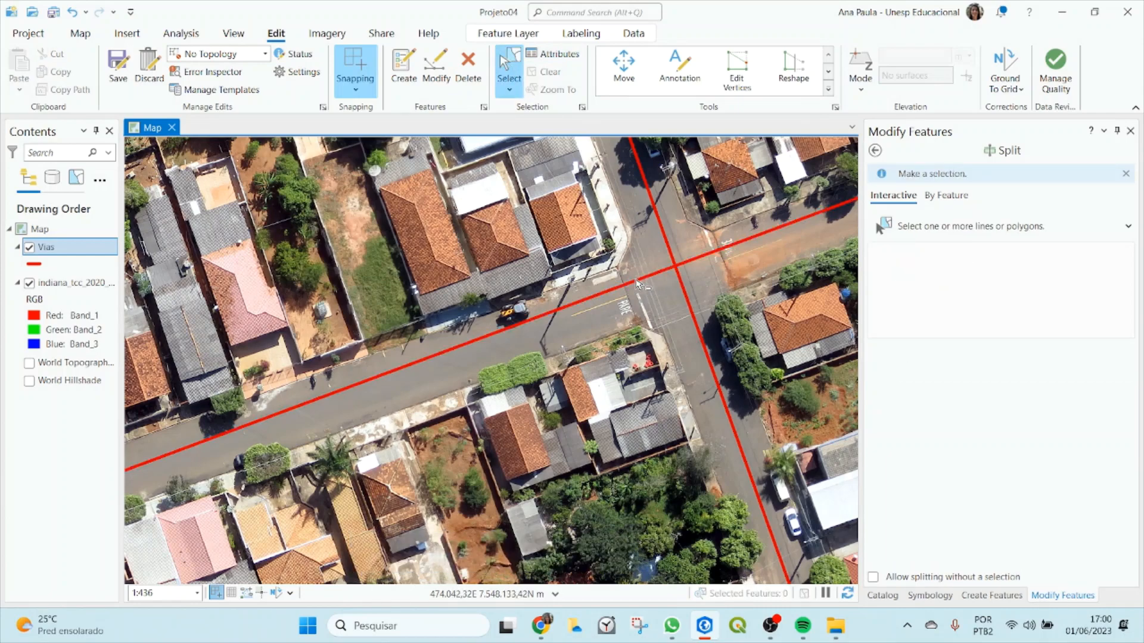
{"action": "left_click", "coordinate": [638, 284]}
{"action": "left_click", "coordinate": [708, 256]}
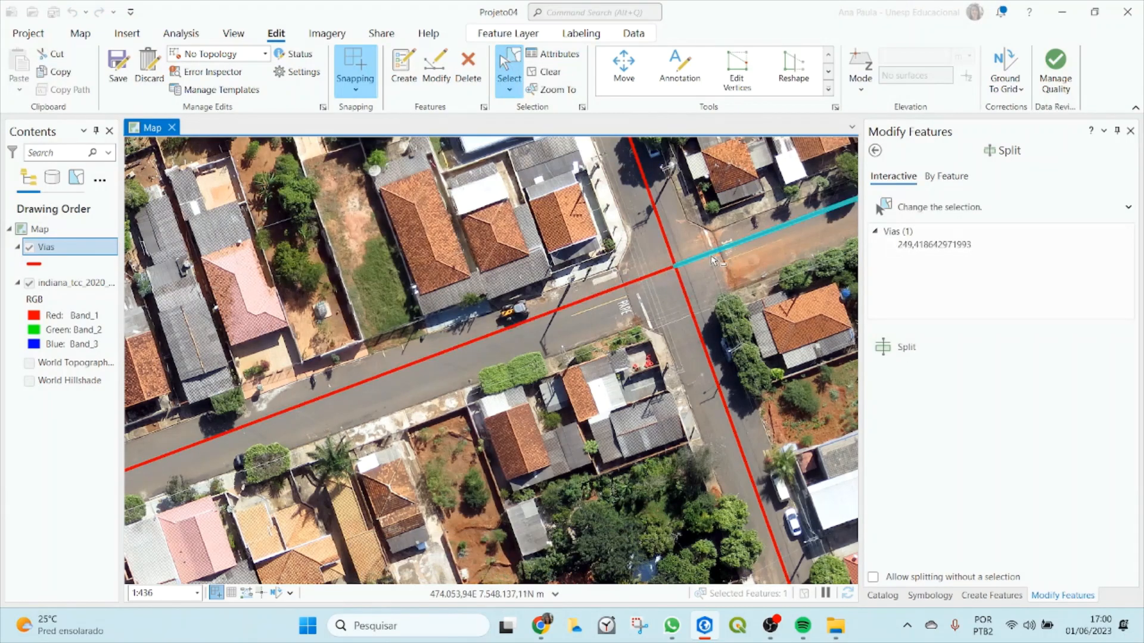
{"action": "scroll", "coordinate": [709, 263], "scroll_direction": "down", "scroll_amount": 3}
{"action": "scroll", "coordinate": [708, 268], "scroll_direction": "down", "scroll_amount": 2}
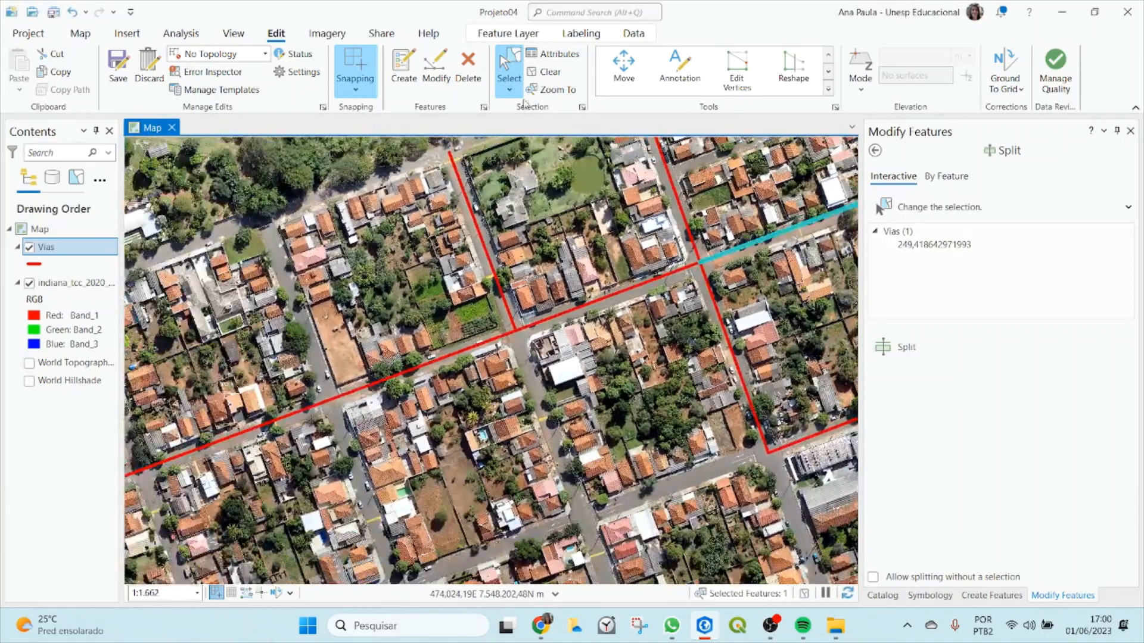
Show the main street's eastern end on the map and select its long piece and the one-block piece west of it to compare their extents.
{"action": "left_click", "coordinate": [64, 33]}
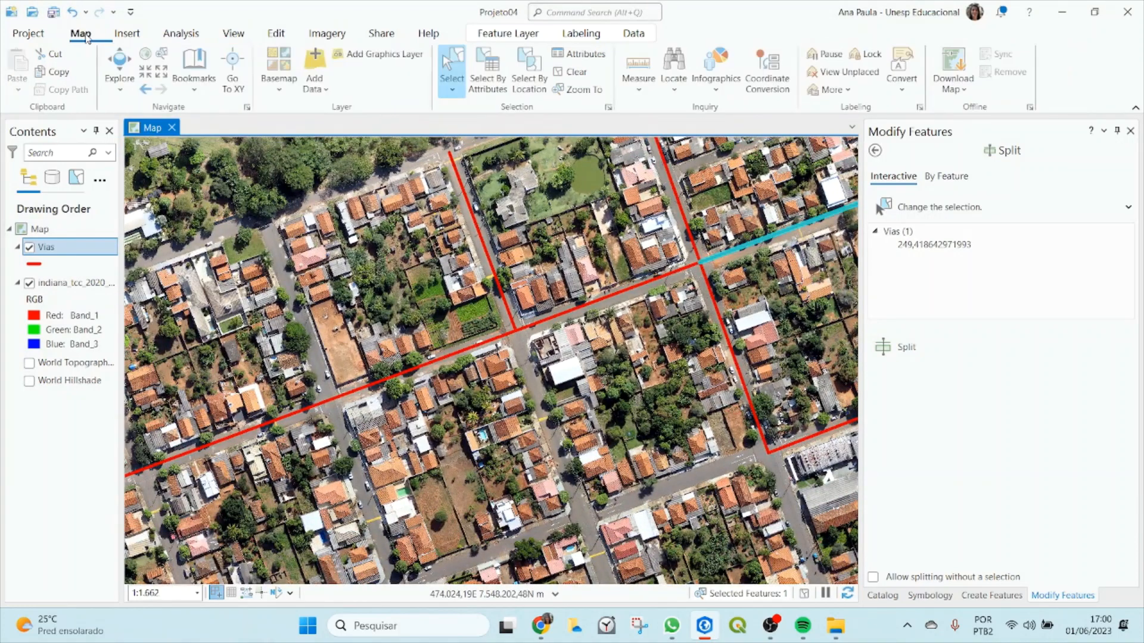
{"action": "left_click", "coordinate": [121, 68]}
{"action": "left_click_drag", "start_coordinate": [555, 257], "coordinate": [291, 382]}
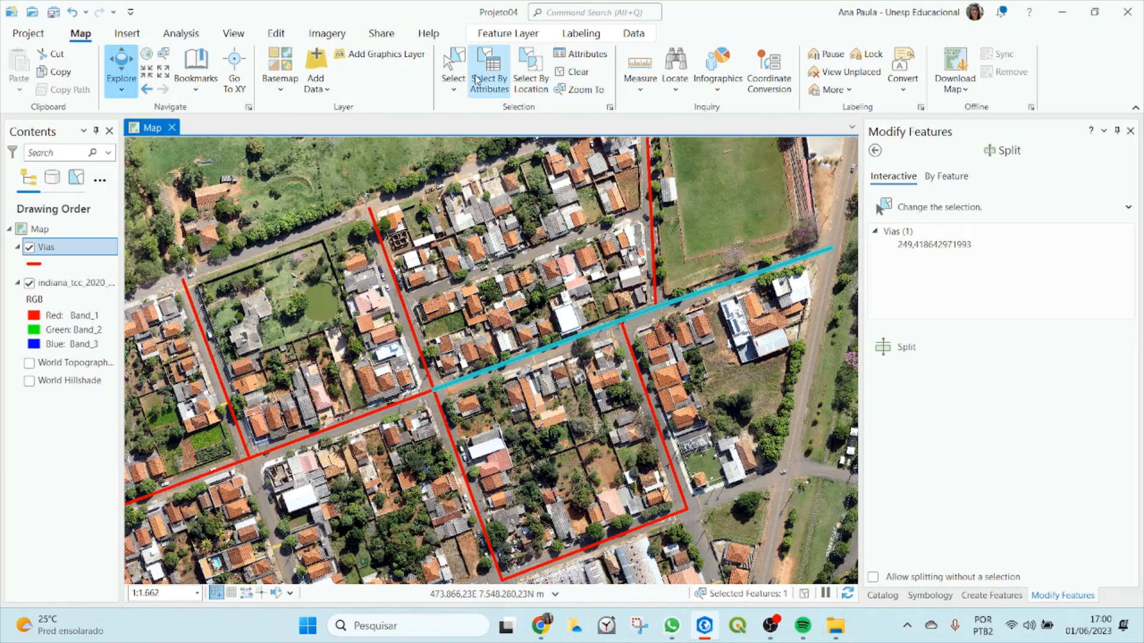
{"action": "left_click", "coordinate": [454, 69]}
{"action": "left_click", "coordinate": [551, 264]}
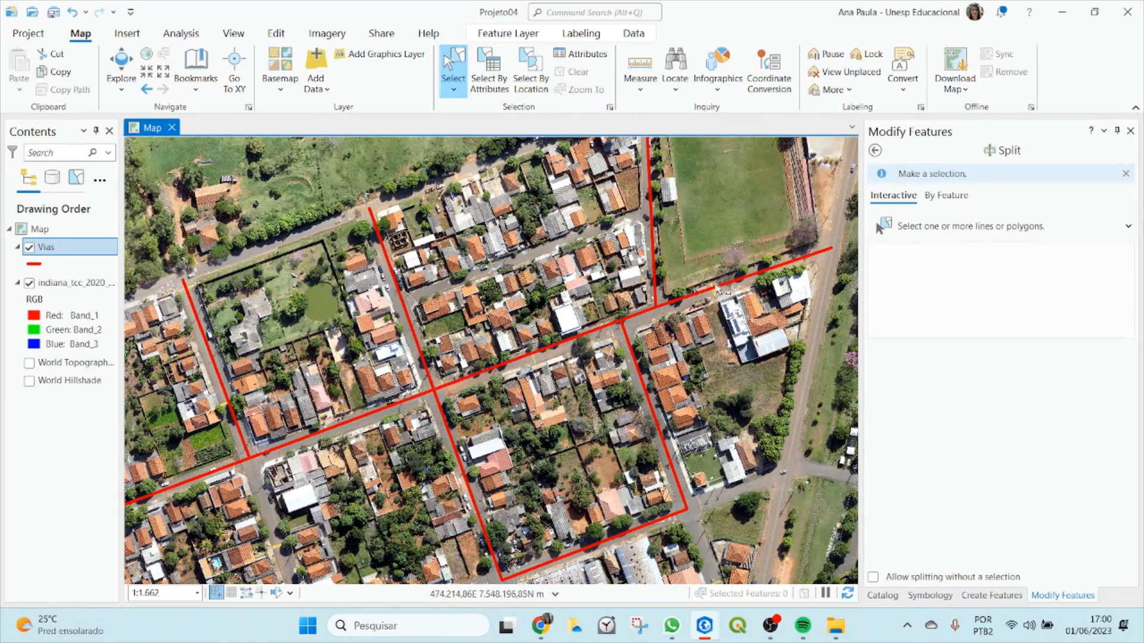
{"action": "left_click", "coordinate": [719, 290]}
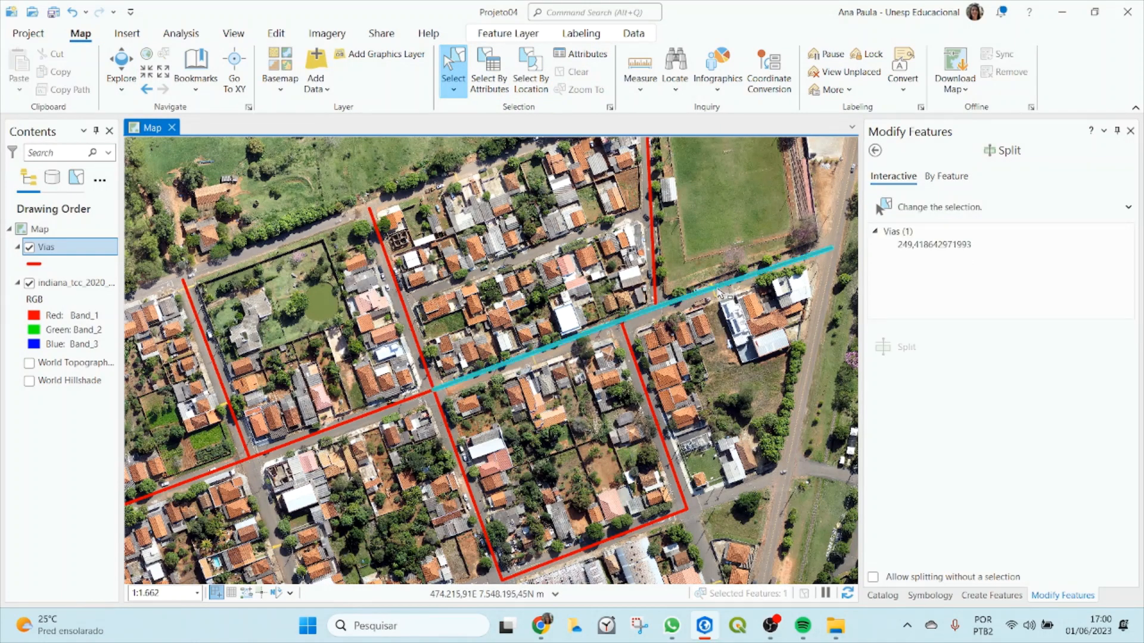
{"action": "left_click", "coordinate": [392, 409]}
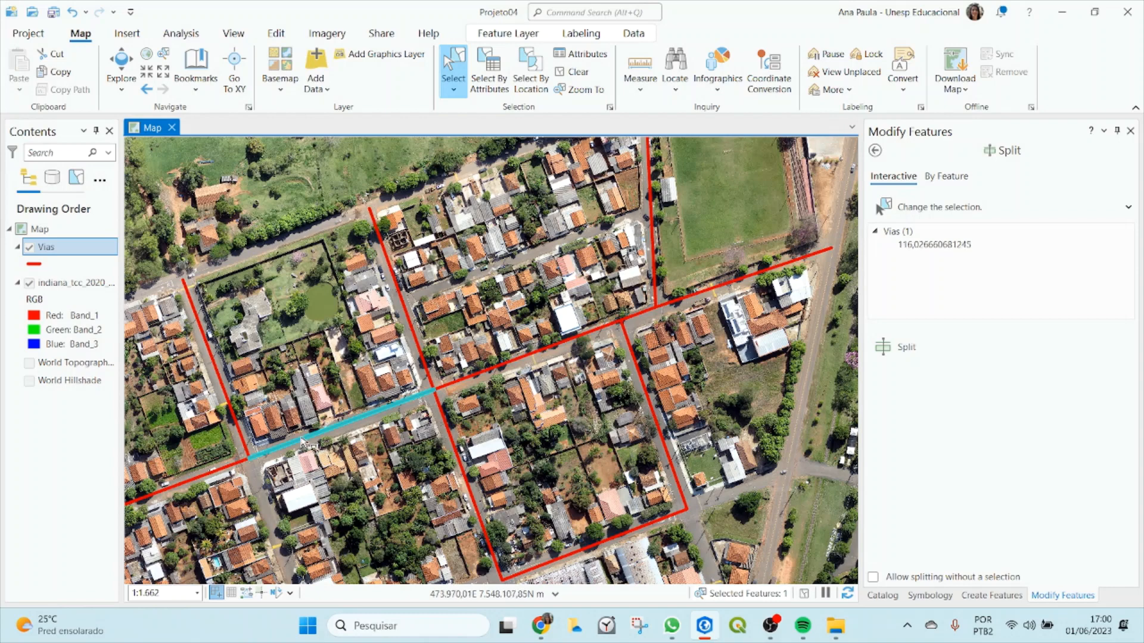
Select the long eastern piece of the main street and split it at the vertices of the two crossing streets near the sports field.
{"action": "left_click", "coordinate": [684, 301]}
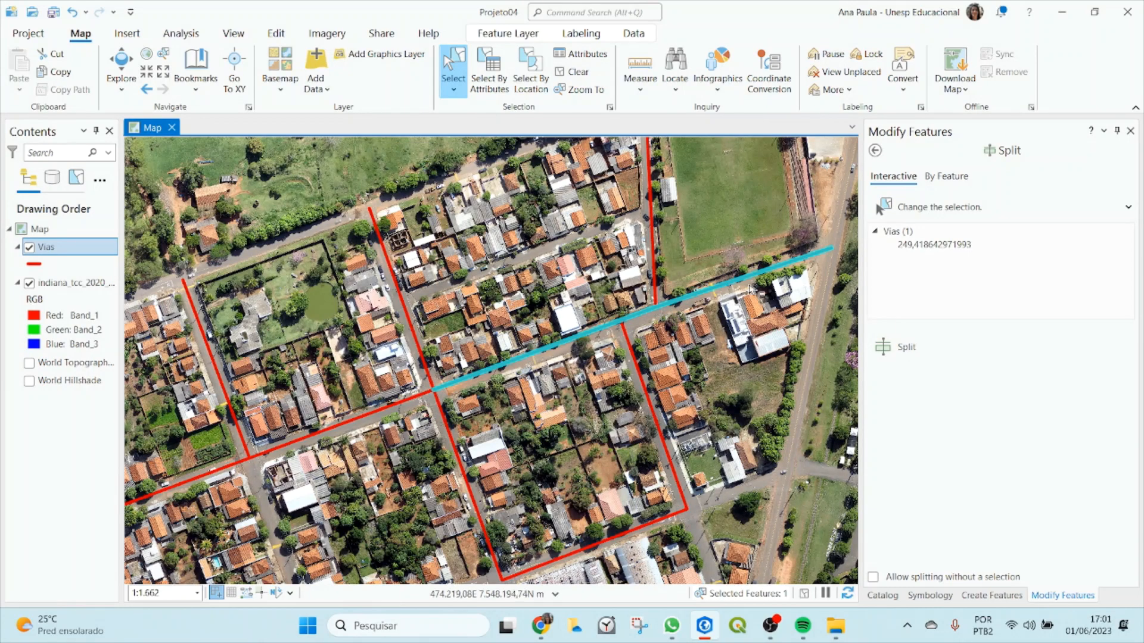
{"action": "scroll", "coordinate": [715, 292], "scroll_direction": "up", "scroll_amount": 2}
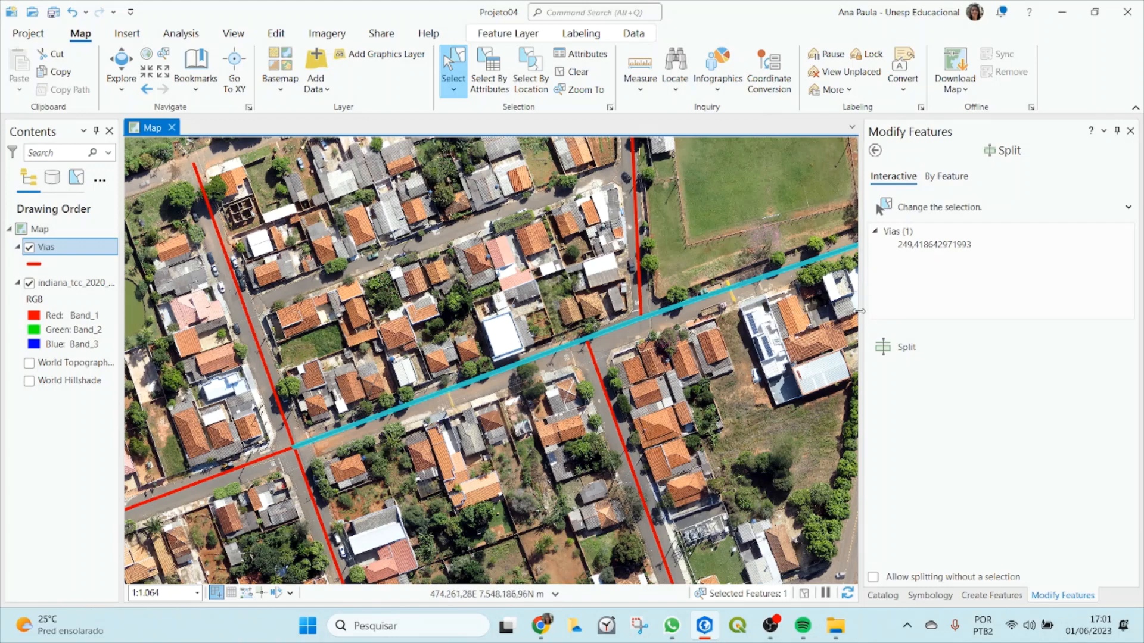
{"action": "left_click_drag", "start_coordinate": [859, 311], "coordinate": [924, 311]}
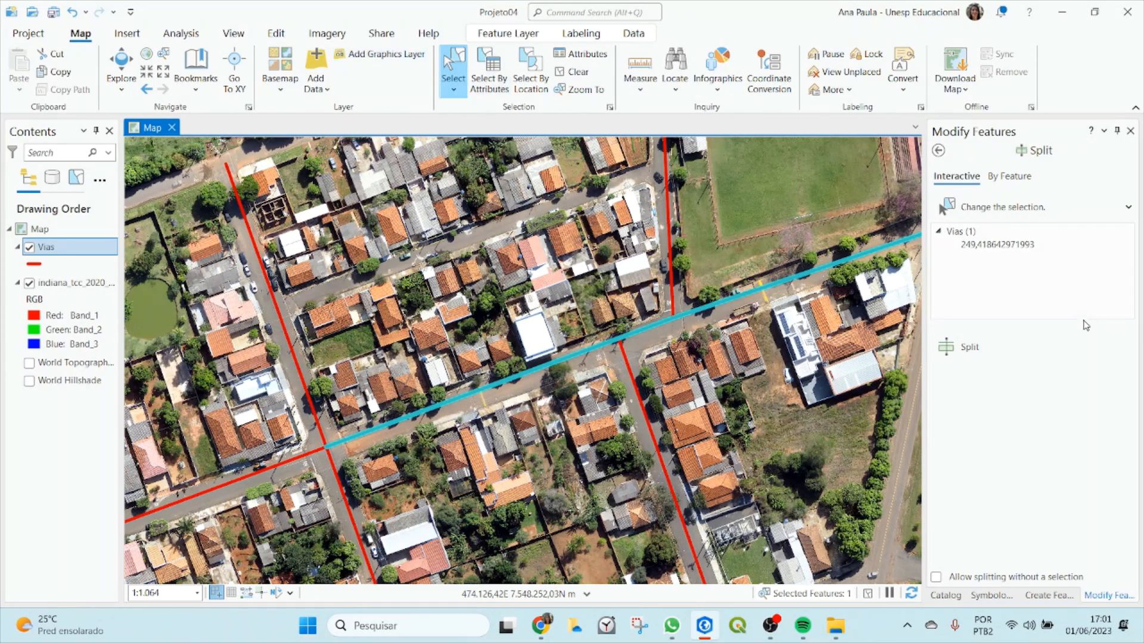
{"action": "left_click", "coordinate": [993, 352]}
{"action": "left_click", "coordinate": [619, 341]}
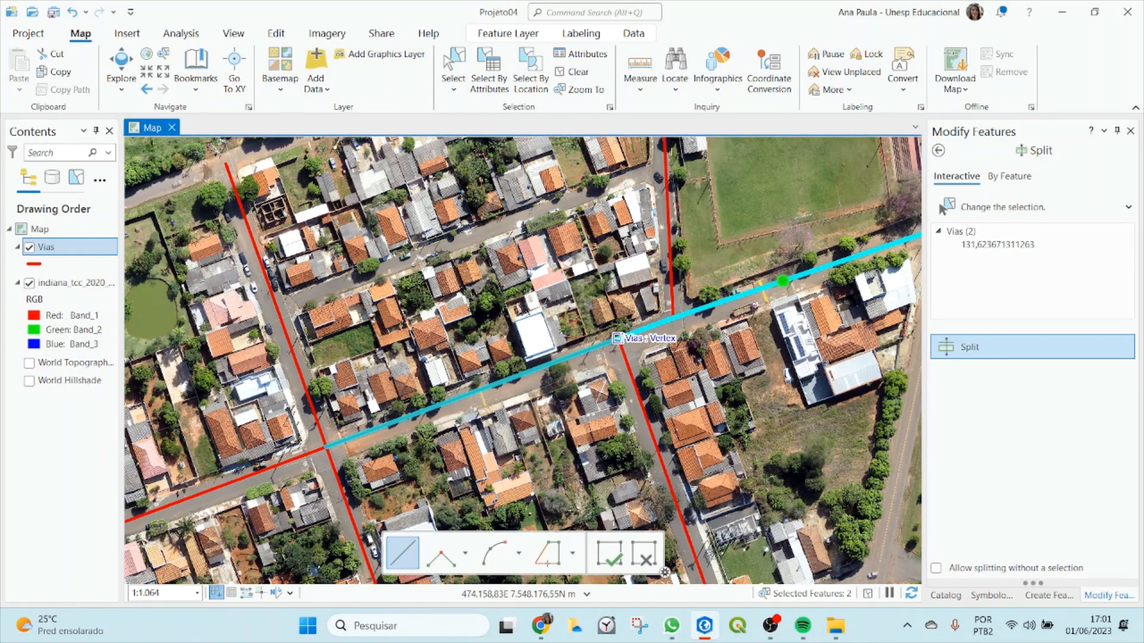
{"action": "left_click", "coordinate": [677, 320]}
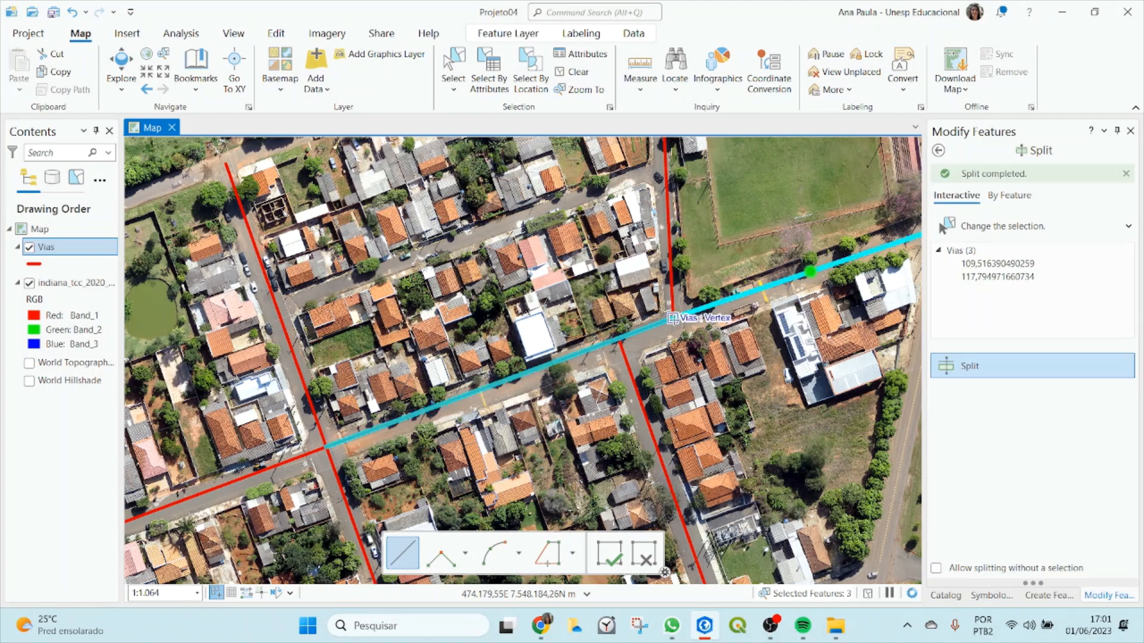
Clear the selection, check the new eastern main street pieces by selecting them on the map, and deselect them.
{"action": "left_click", "coordinate": [453, 71]}
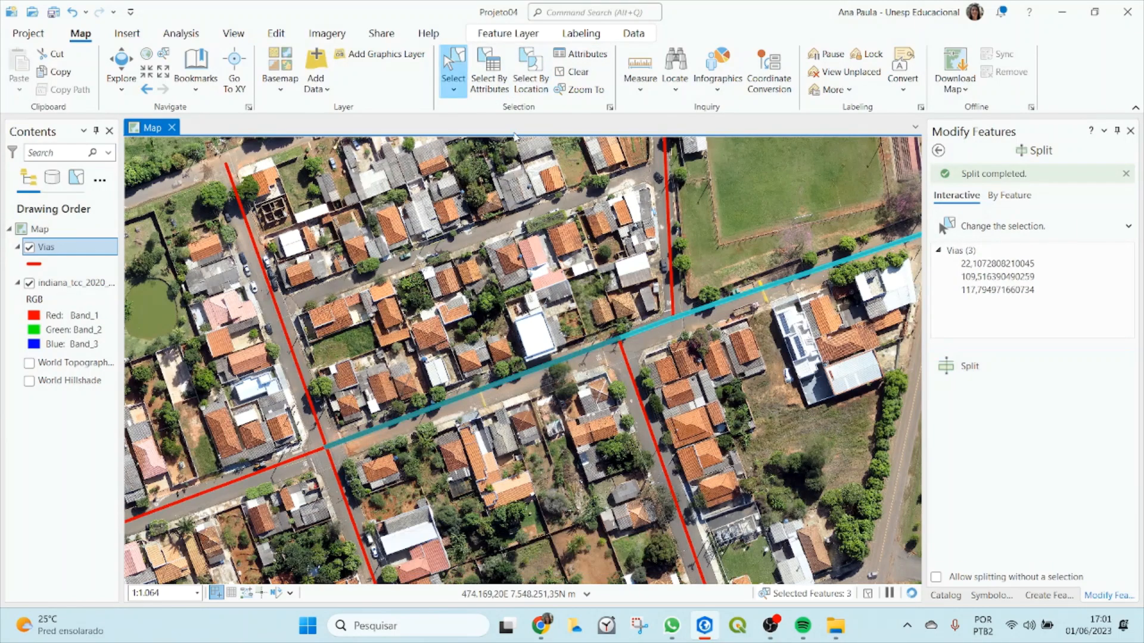
{"action": "left_click", "coordinate": [655, 337]}
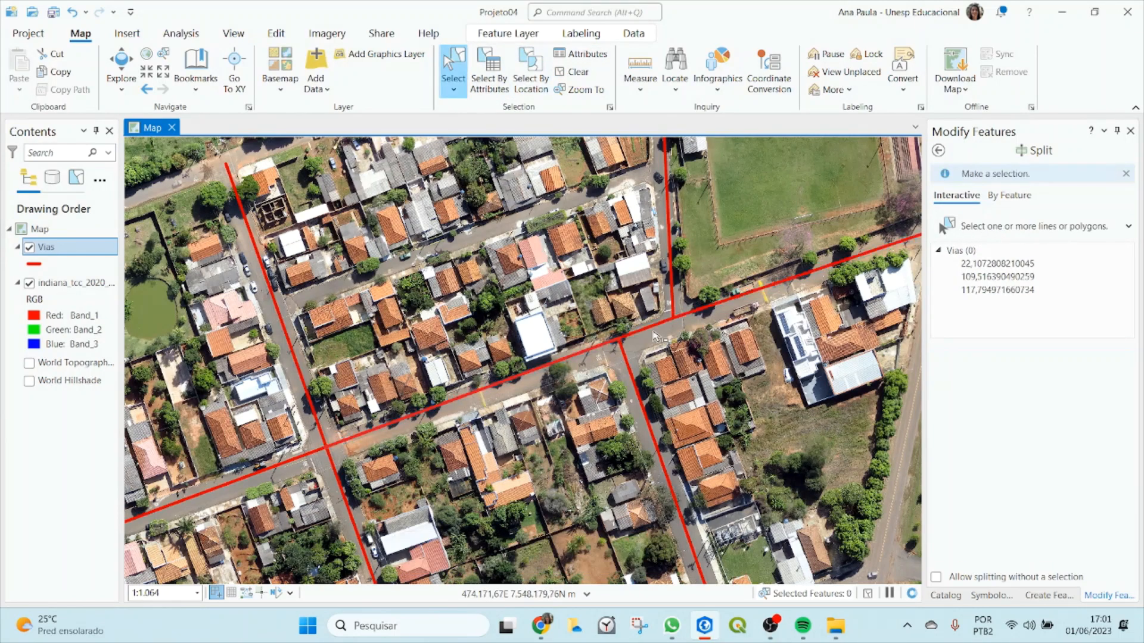
{"action": "left_click", "coordinate": [711, 310]}
{"action": "left_click", "coordinate": [567, 361]}
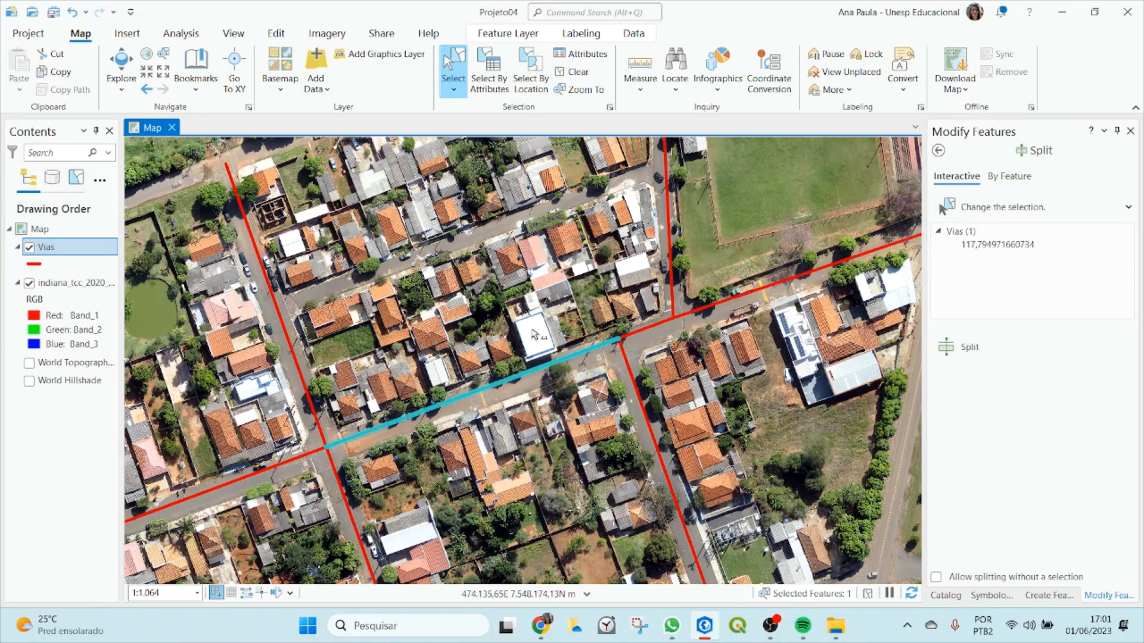
{"action": "left_click", "coordinate": [480, 292]}
Open the Vias attribute table and select records 1 and 2 in turn to locate their lines on the map.
{"action": "right_click", "coordinate": [44, 247]}
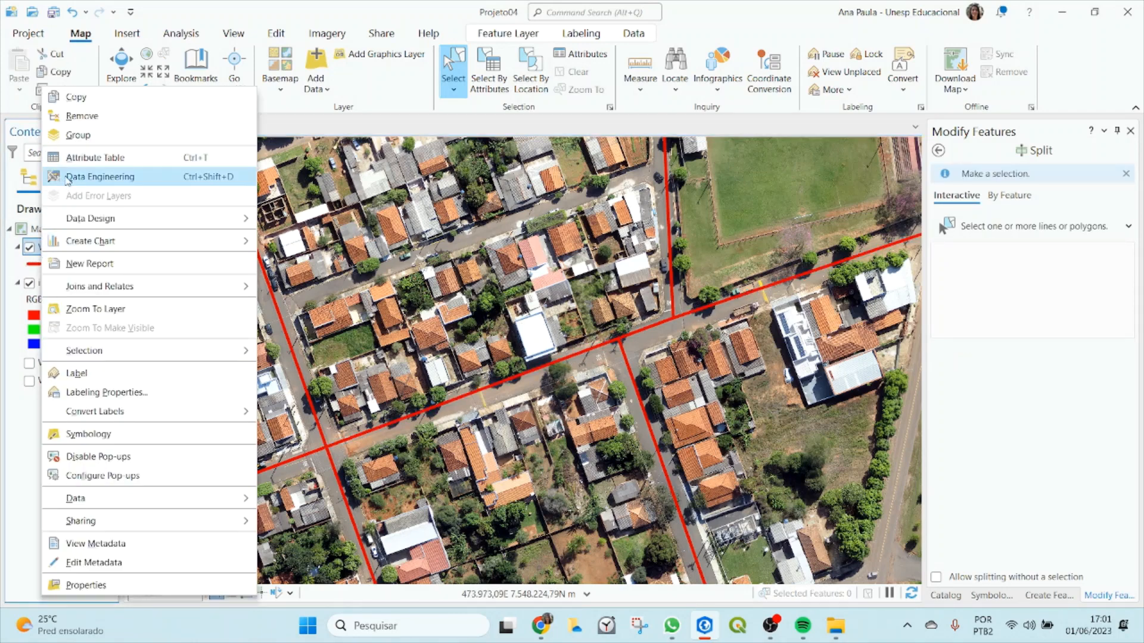
{"action": "left_click", "coordinate": [93, 156]}
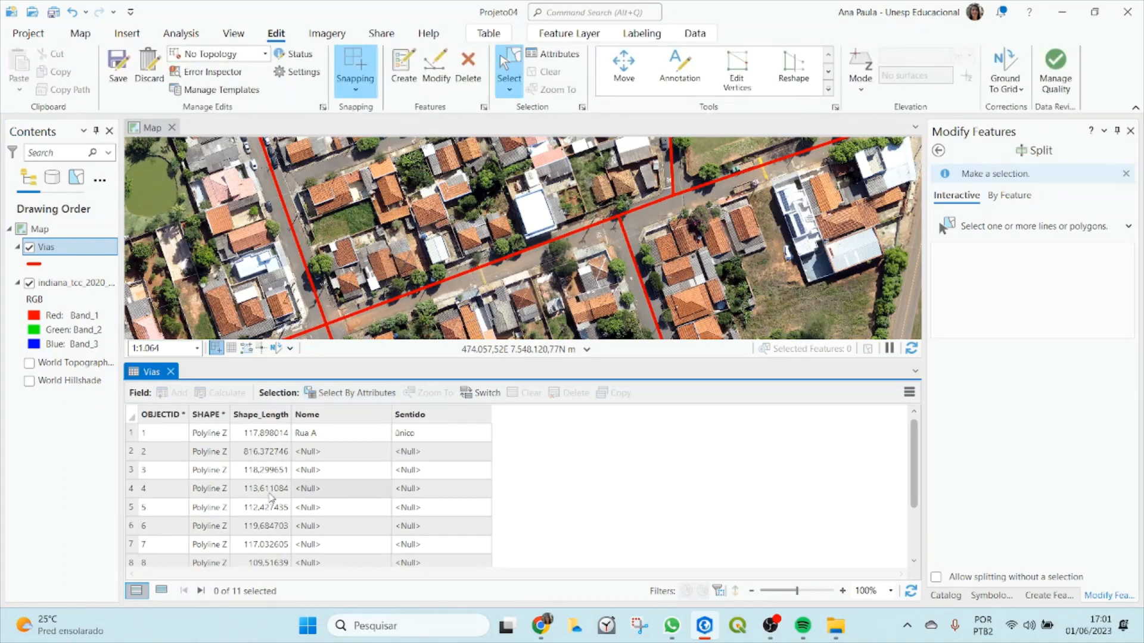
{"action": "left_click", "coordinate": [134, 433]}
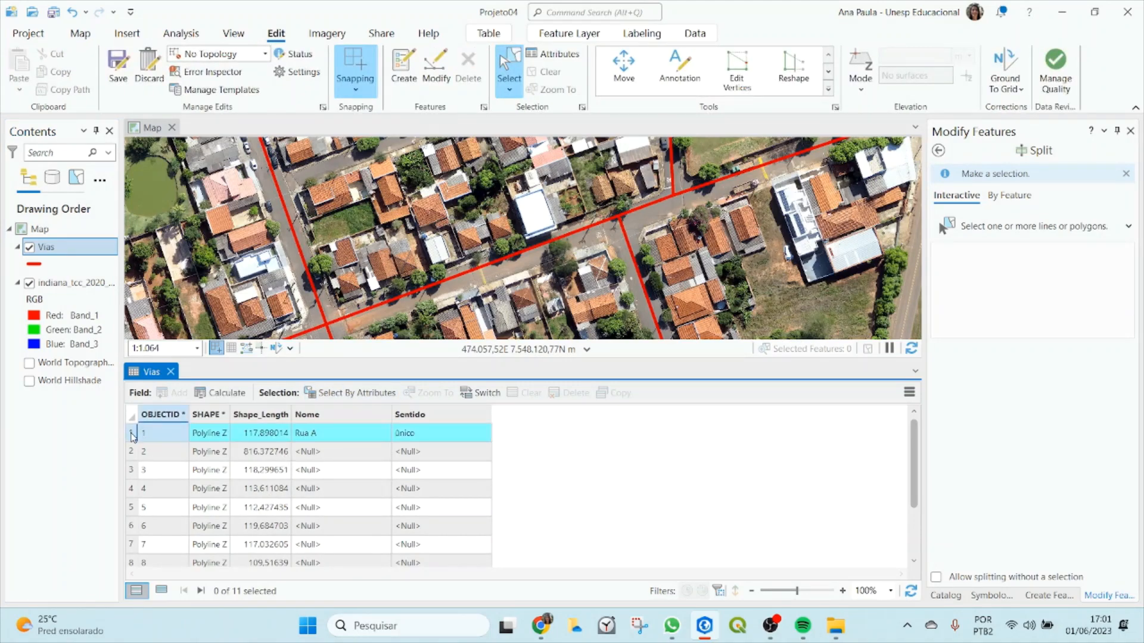
{"action": "scroll", "coordinate": [664, 190], "scroll_direction": "down", "scroll_amount": 3}
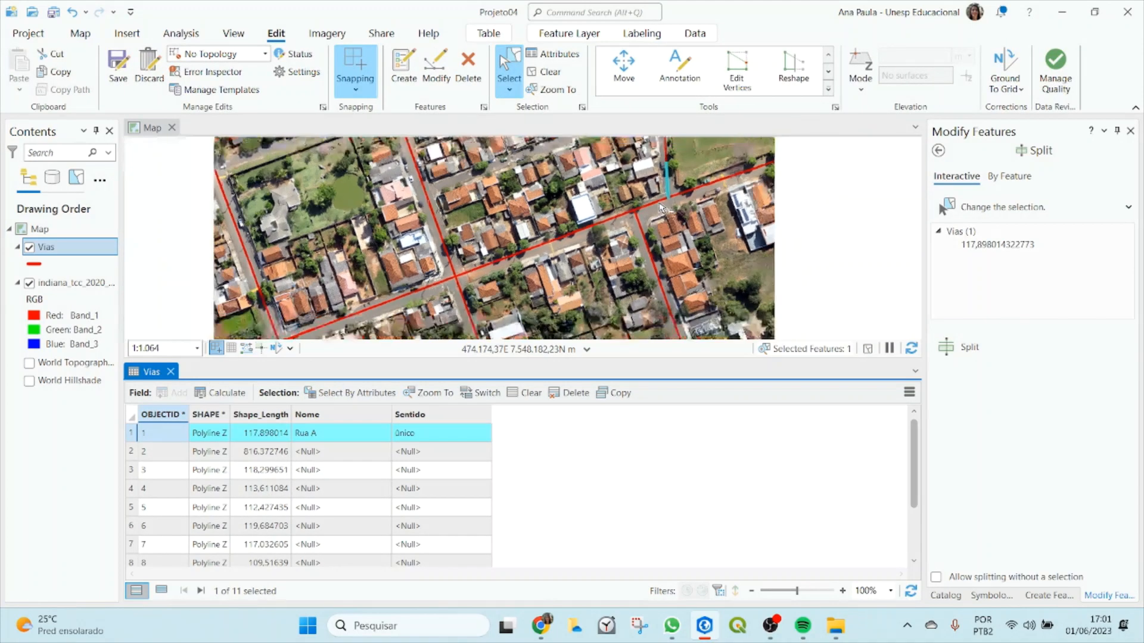
{"action": "left_click", "coordinate": [131, 453]}
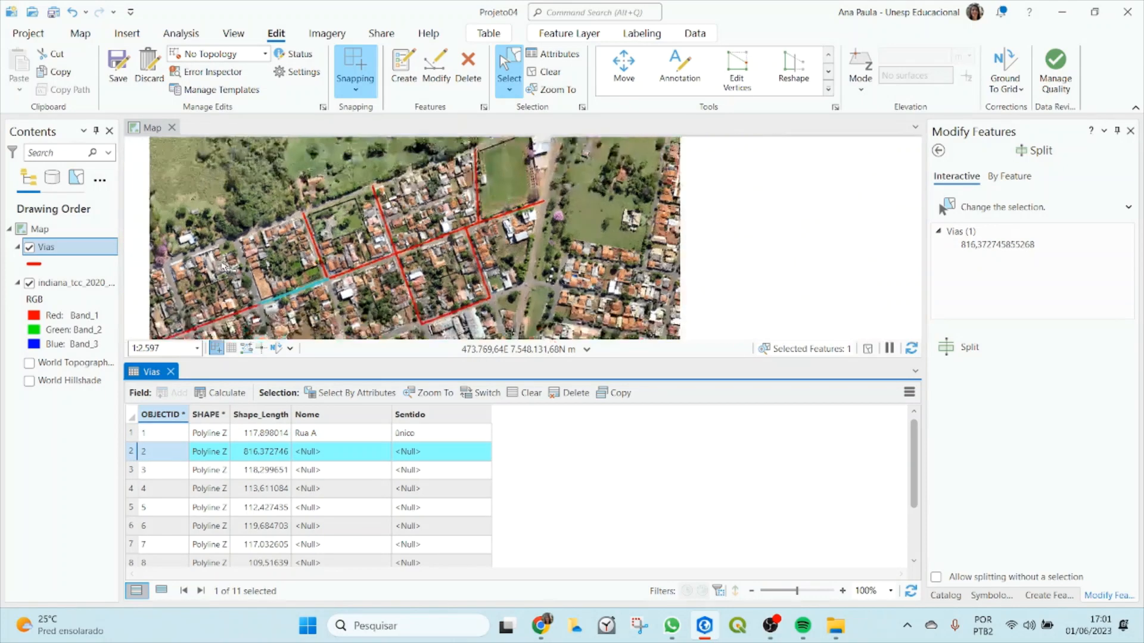
{"action": "scroll", "coordinate": [218, 202], "scroll_direction": "down", "scroll_amount": 2}
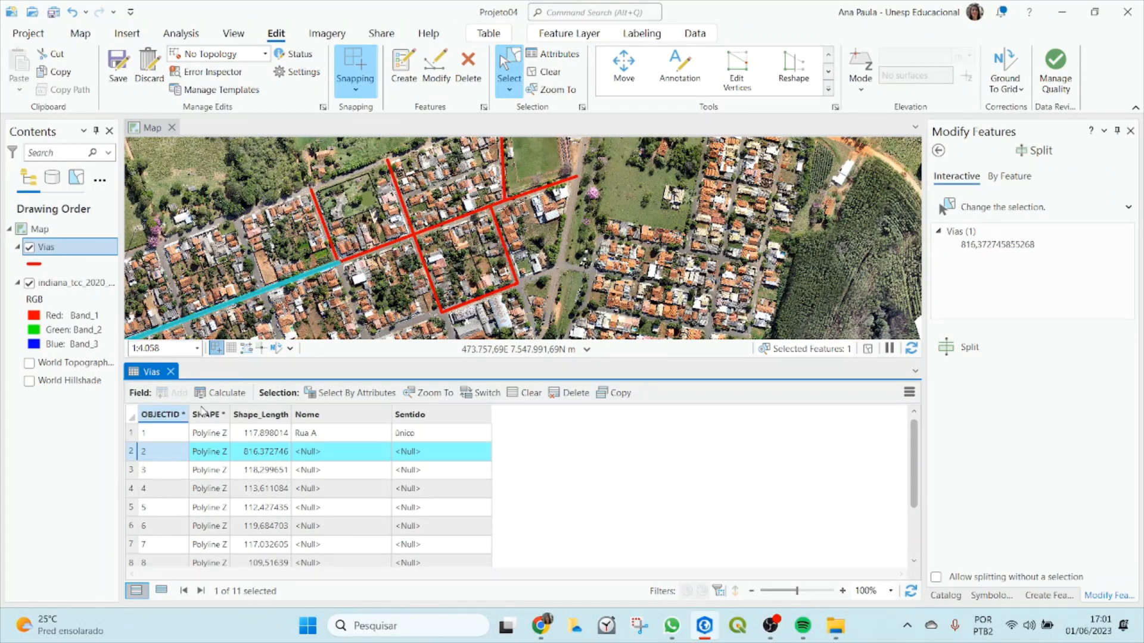
Select Vias records 3 to 7 one after another to match each with its street line on the map.
{"action": "left_click", "coordinate": [132, 470]}
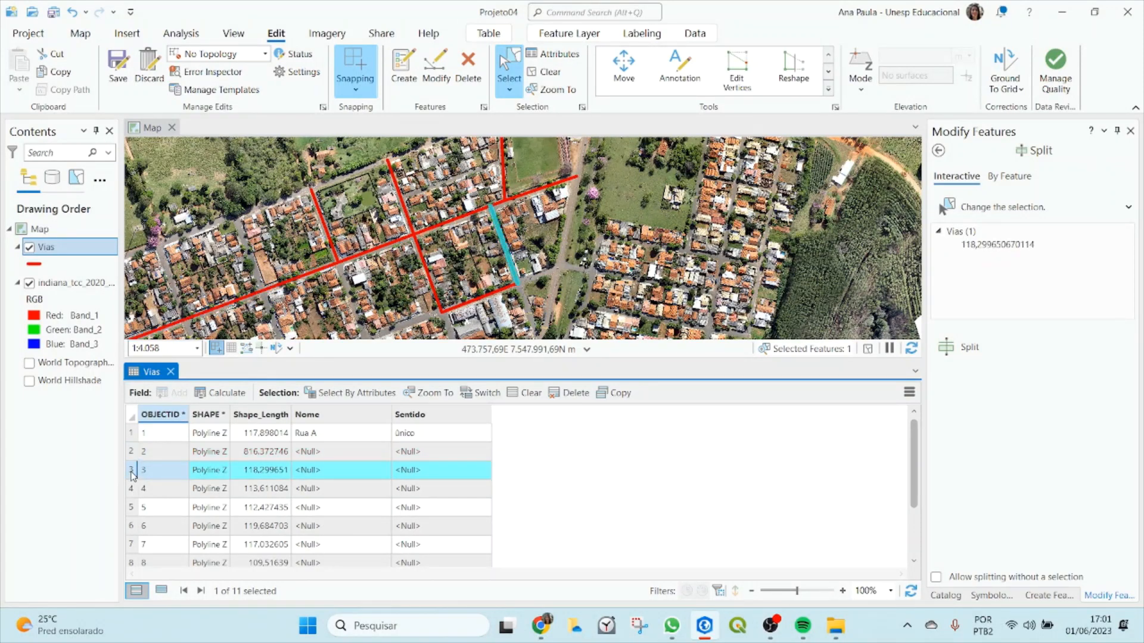
{"action": "left_click", "coordinate": [131, 490]}
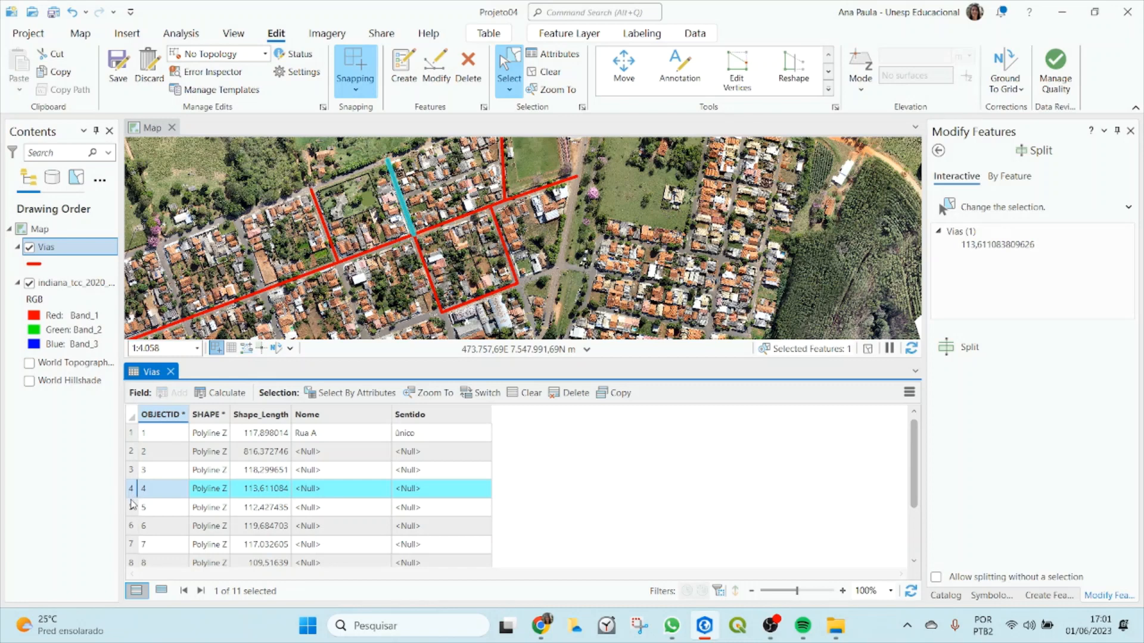
{"action": "left_click", "coordinate": [132, 511]}
{"action": "left_click", "coordinate": [132, 527]}
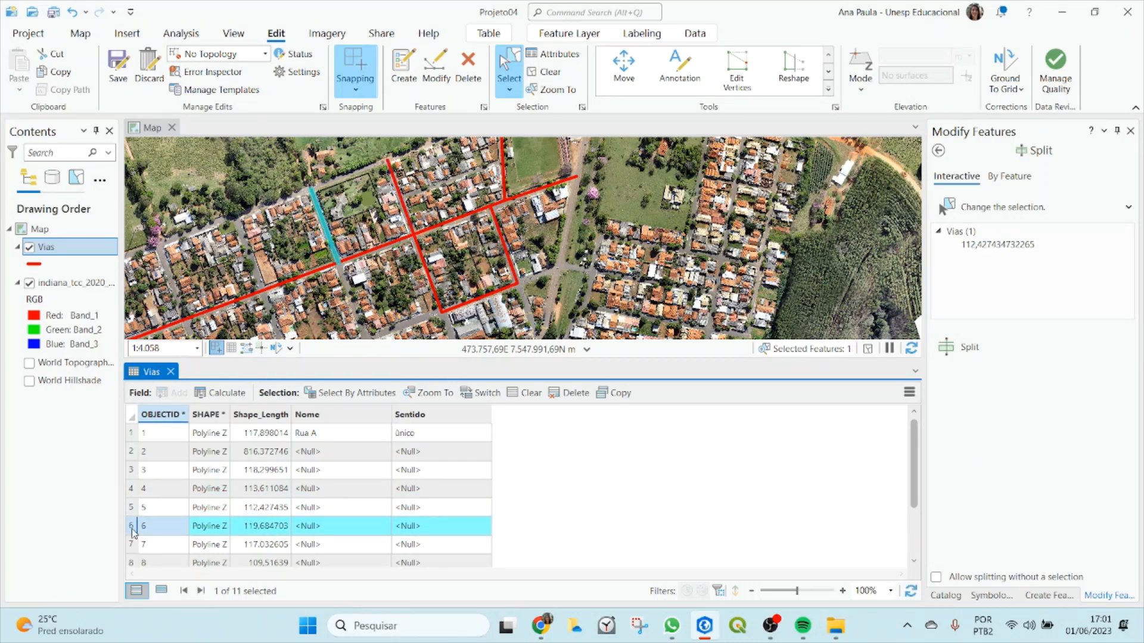
{"action": "left_click", "coordinate": [133, 545]}
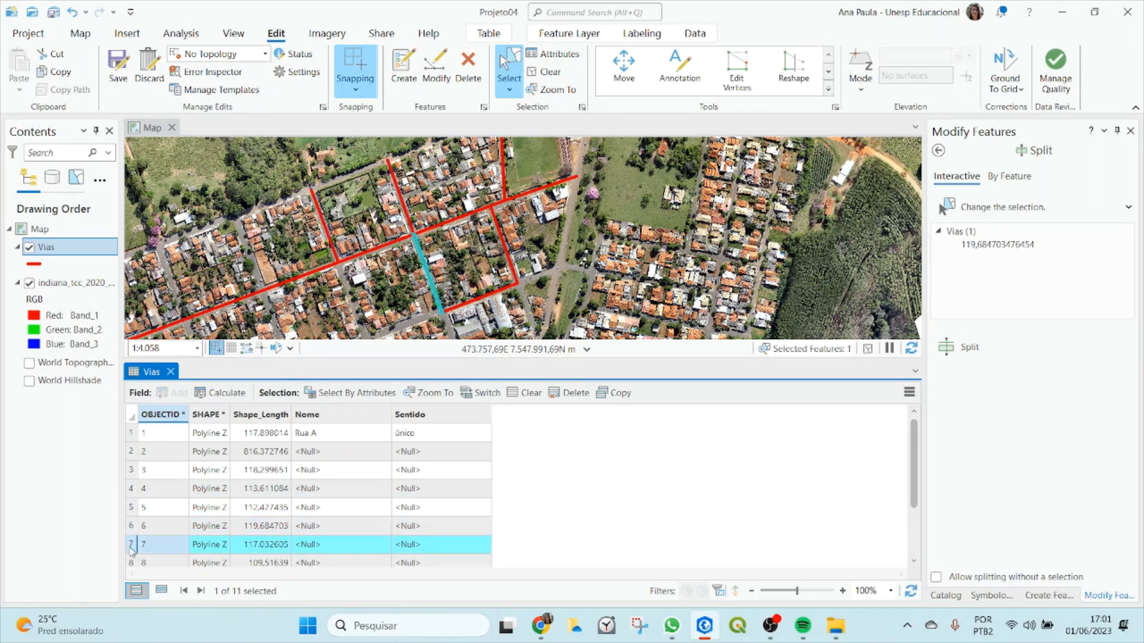
Select Vias records 8 to 11 one after another, inspect the short record 11 piece up close, and clear the selection.
{"action": "scroll", "coordinate": [137, 476], "scroll_direction": "down", "scroll_amount": 2}
{"action": "left_click", "coordinate": [137, 486]}
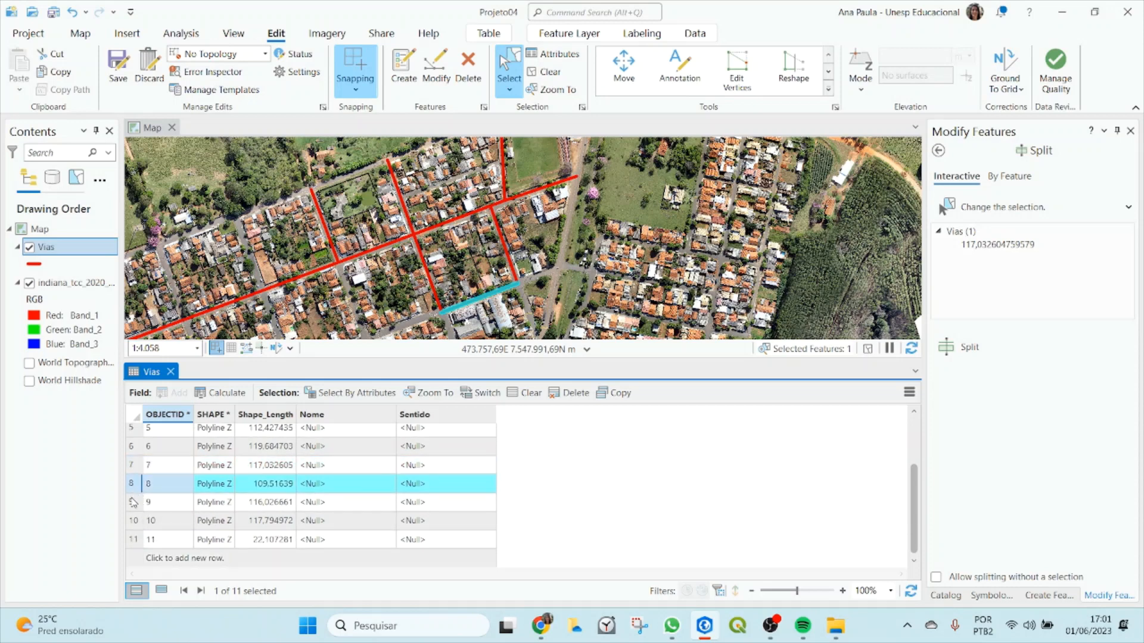
{"action": "left_click", "coordinate": [133, 505]}
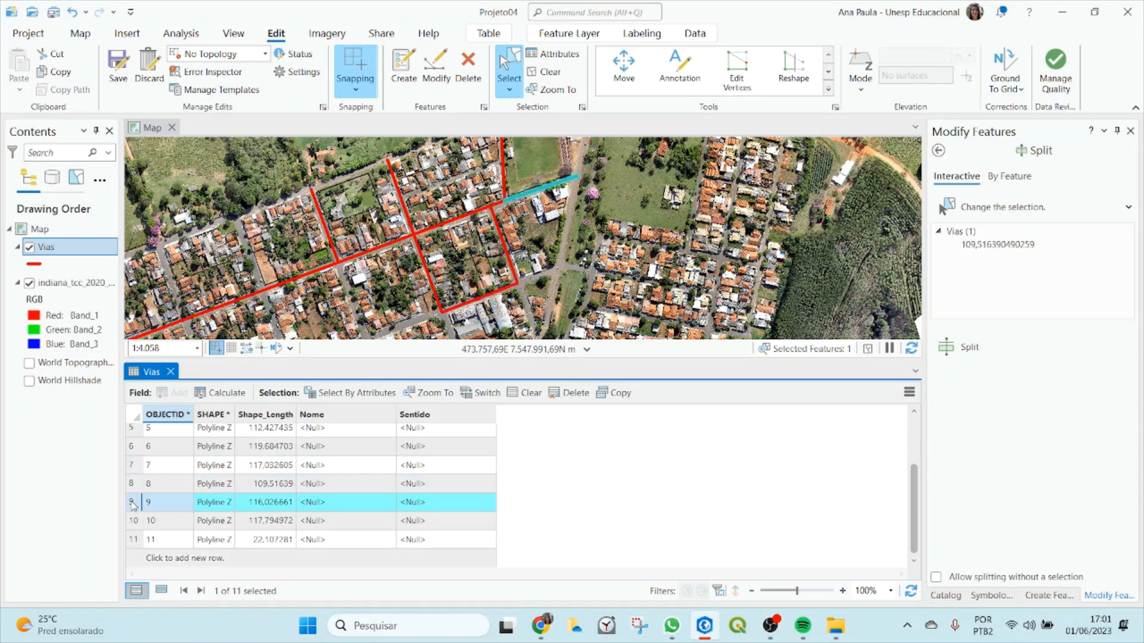
{"action": "left_click", "coordinate": [134, 522]}
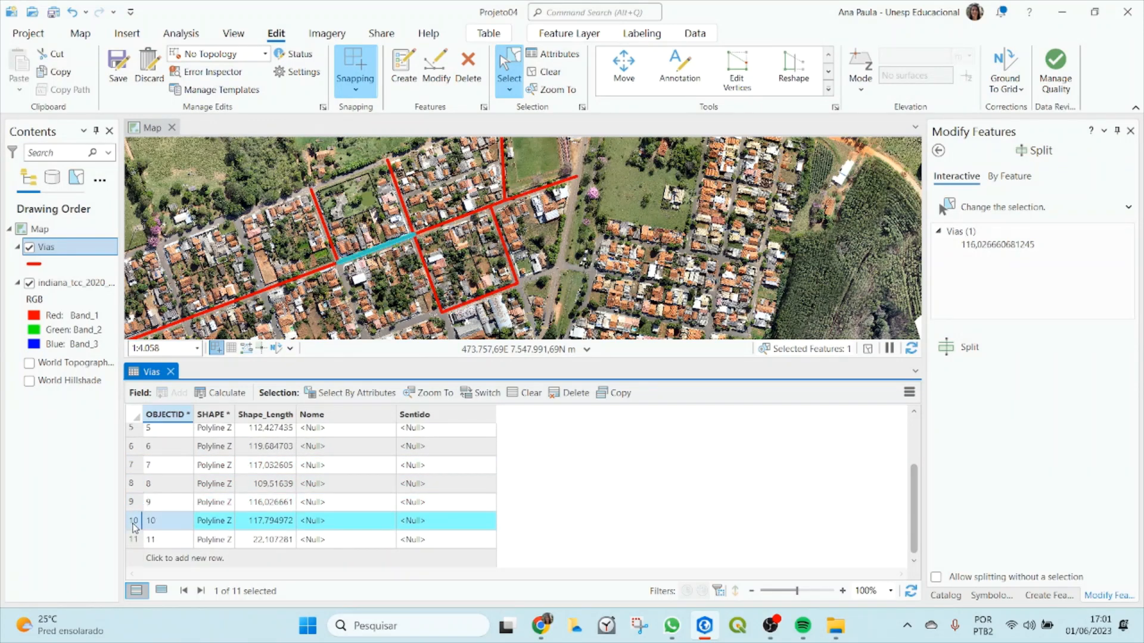
{"action": "left_click", "coordinate": [132, 541]}
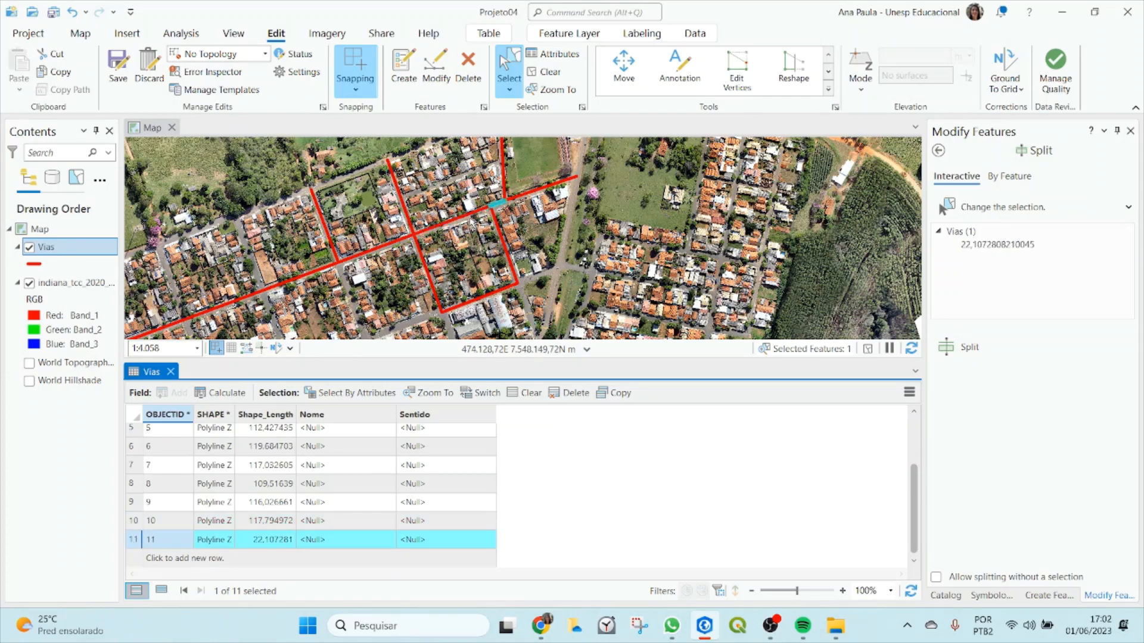
{"action": "scroll", "coordinate": [492, 185], "scroll_direction": "up", "scroll_amount": 4}
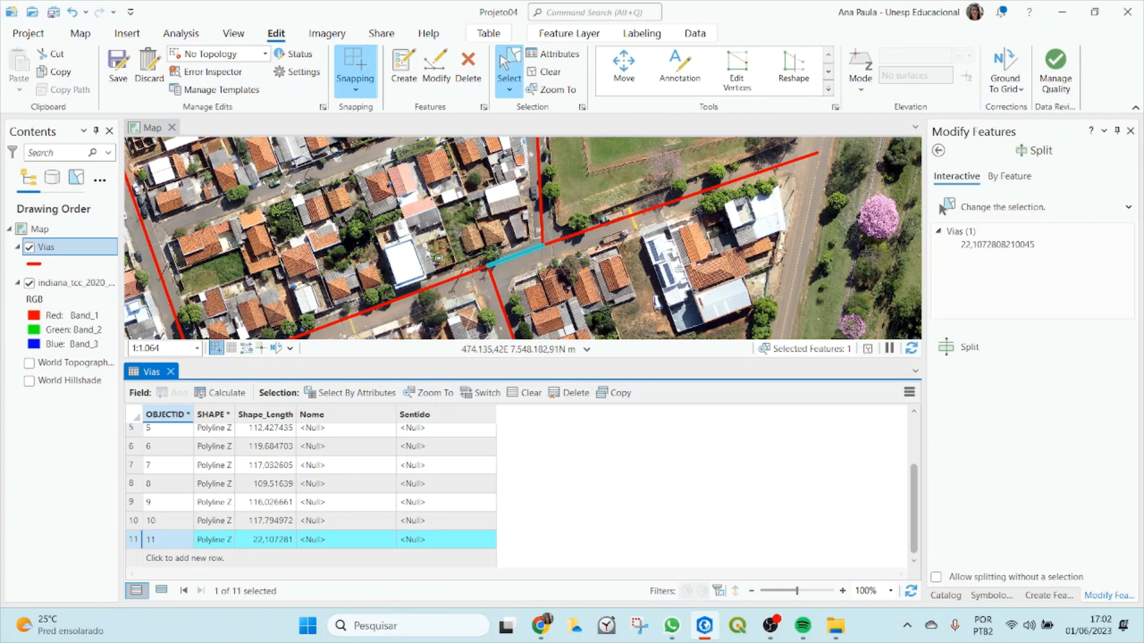
{"action": "left_click", "coordinate": [544, 72]}
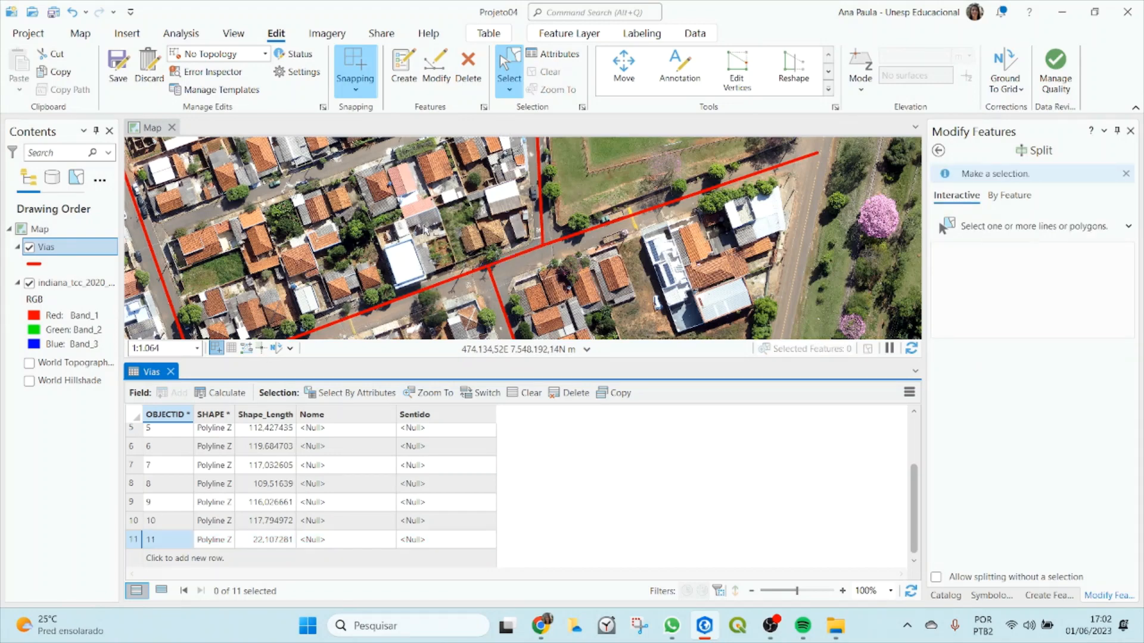
Save all edits to the Vias layer and close its attribute table.
{"action": "scroll", "coordinate": [325, 259], "scroll_direction": "down", "scroll_amount": 4}
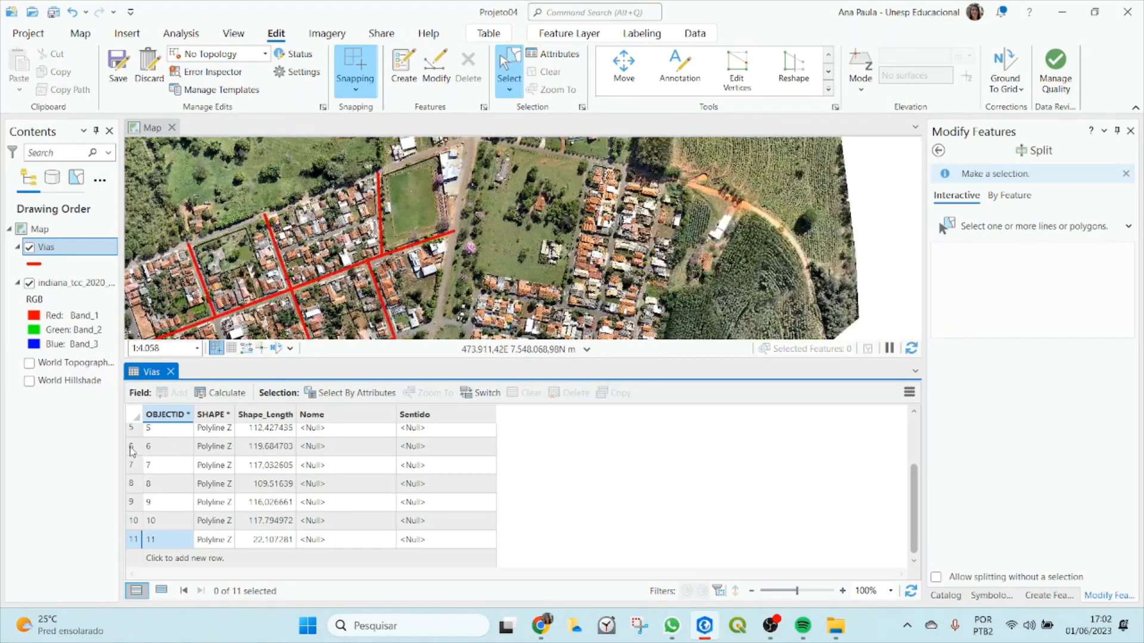
{"action": "left_click", "coordinate": [118, 66]}
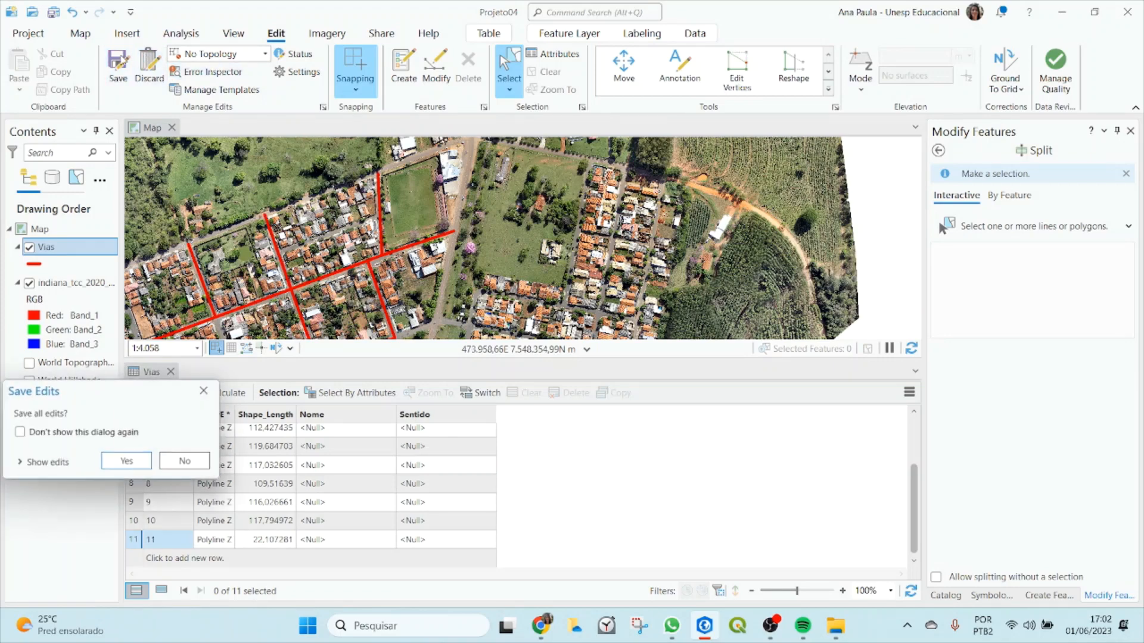
{"action": "left_click", "coordinate": [128, 463]}
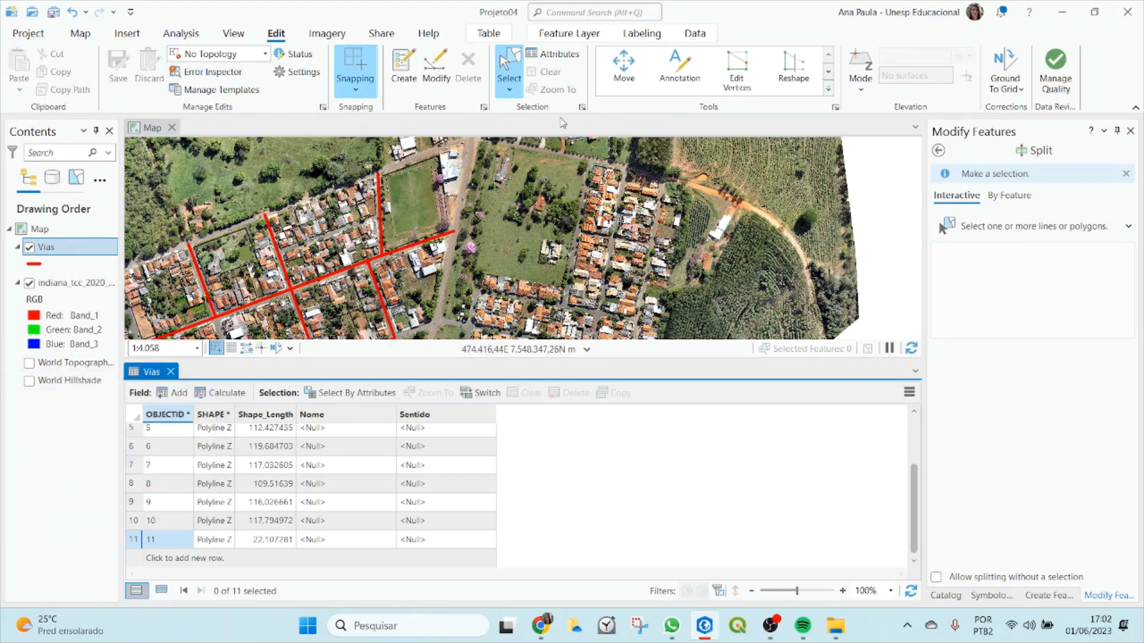
{"action": "left_click", "coordinate": [171, 371]}
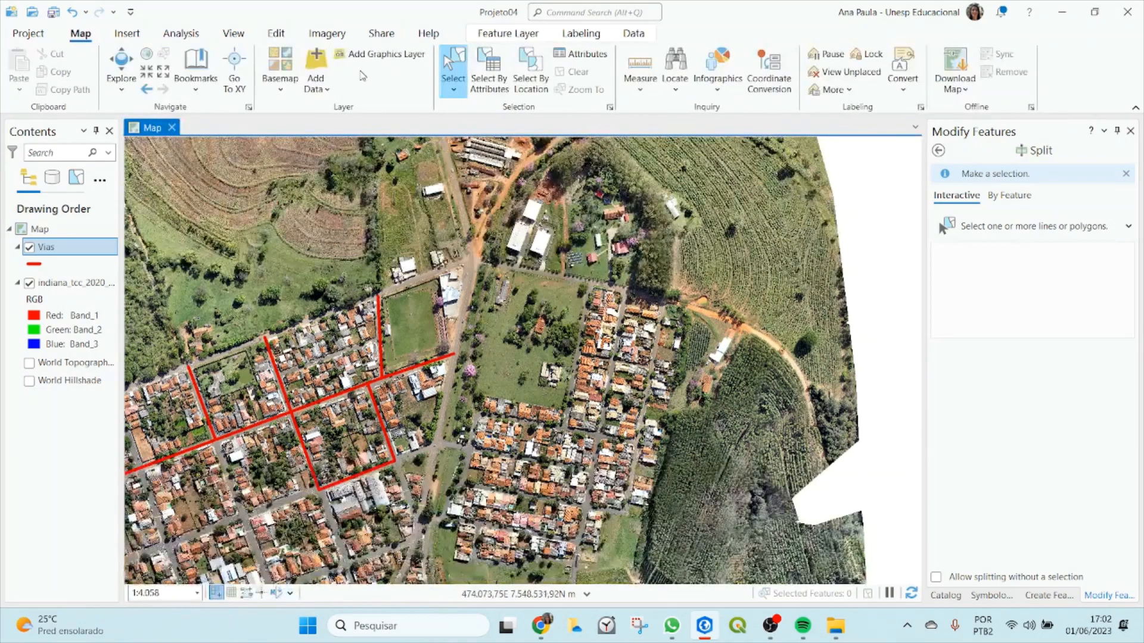
Examine the western stretch of the main street and the undrawn streets around it, with the Contents list widened to show full layer names.
{"action": "left_click", "coordinate": [124, 63]}
{"action": "left_click_drag", "start_coordinate": [262, 321], "coordinate": [619, 214]}
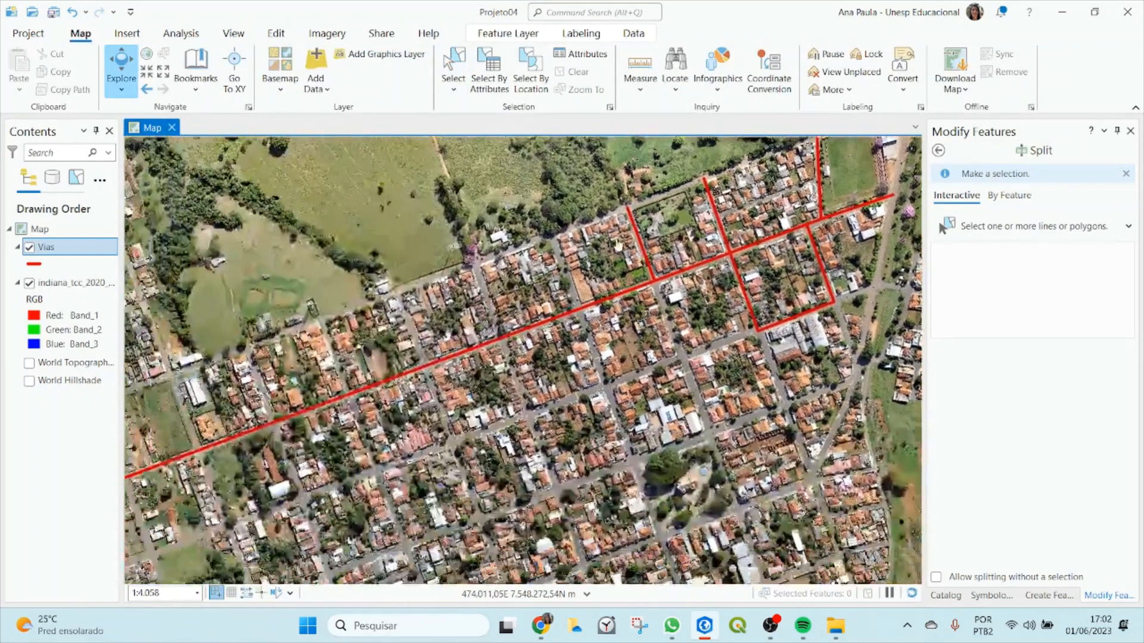
{"action": "left_click_drag", "start_coordinate": [368, 365], "coordinate": [450, 289]}
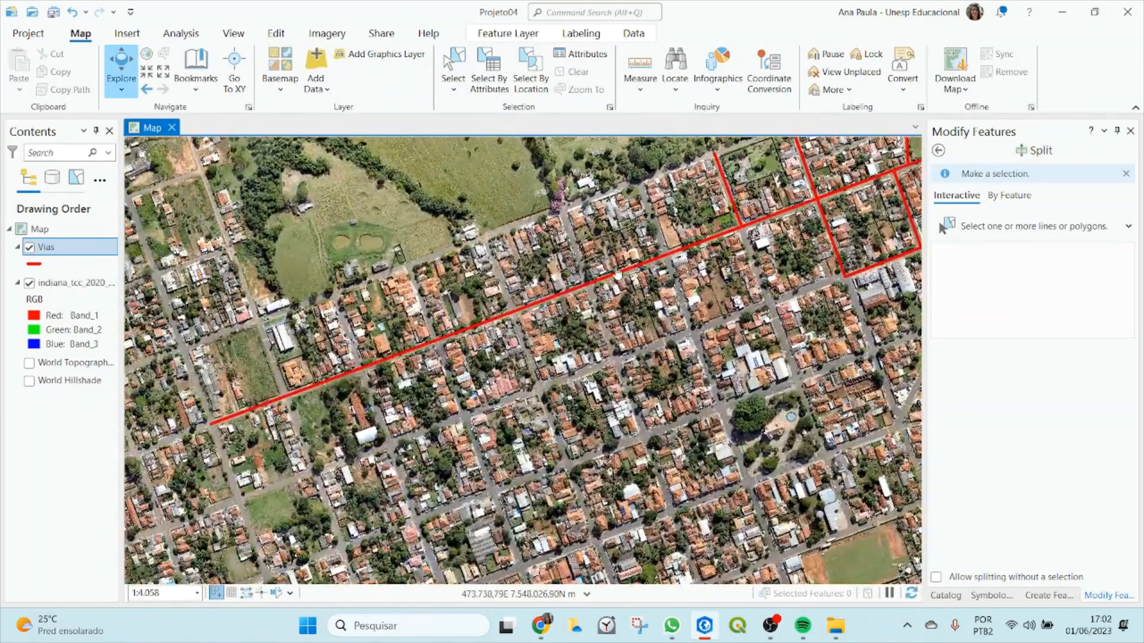
{"action": "left_click_drag", "start_coordinate": [748, 235], "coordinate": [657, 240]}
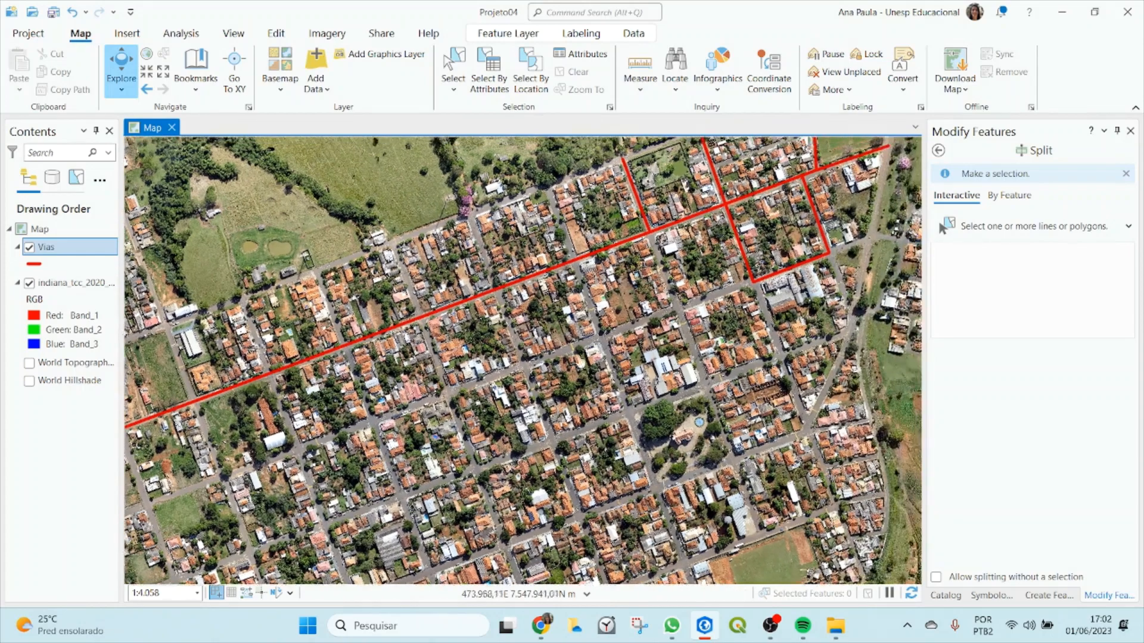
{"action": "left_click_drag", "start_coordinate": [520, 425], "coordinate": [527, 349]}
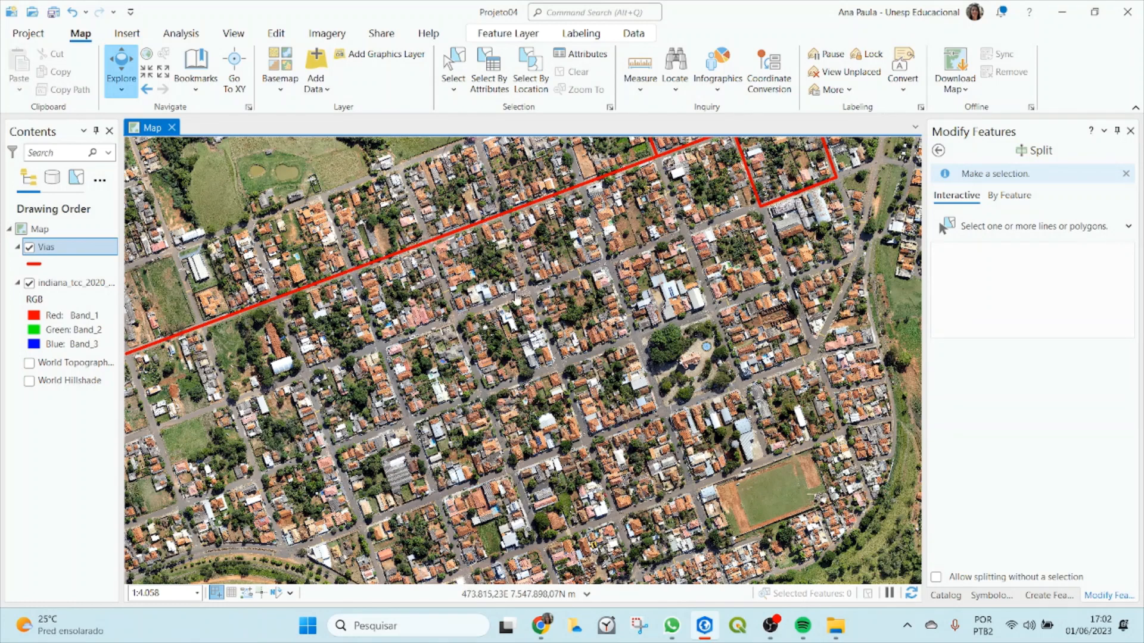
{"action": "scroll", "coordinate": [405, 248], "scroll_direction": "up", "scroll_amount": 3}
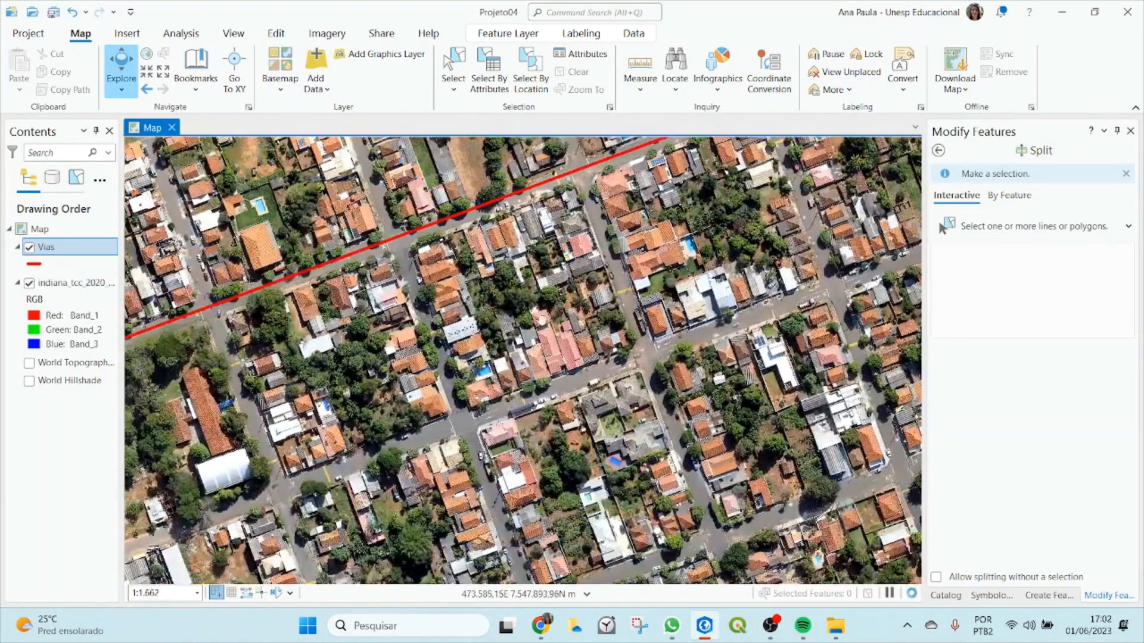
{"action": "left_click_drag", "start_coordinate": [540, 318], "coordinate": [549, 449]}
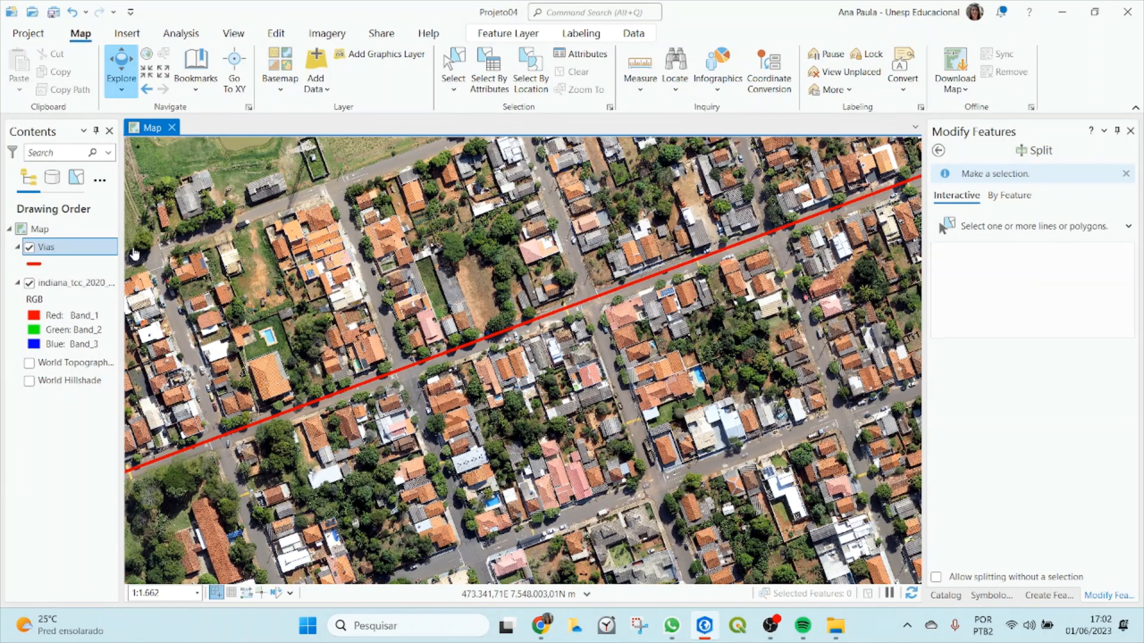
{"action": "left_click_drag", "start_coordinate": [120, 258], "coordinate": [144, 259]}
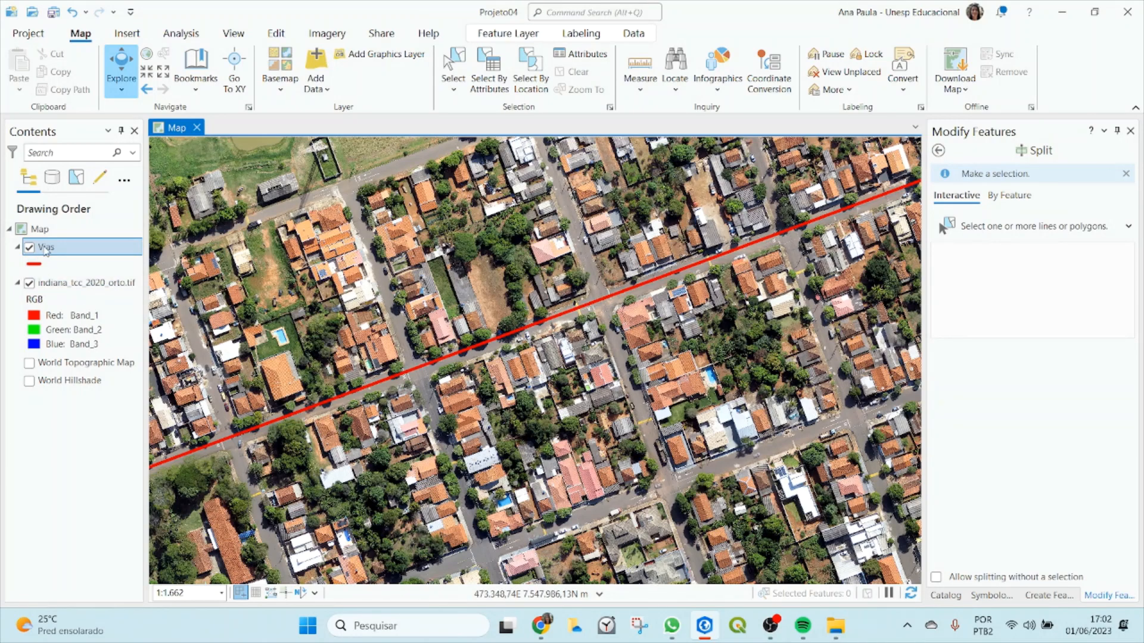
{"action": "left_click", "coordinate": [704, 625]}
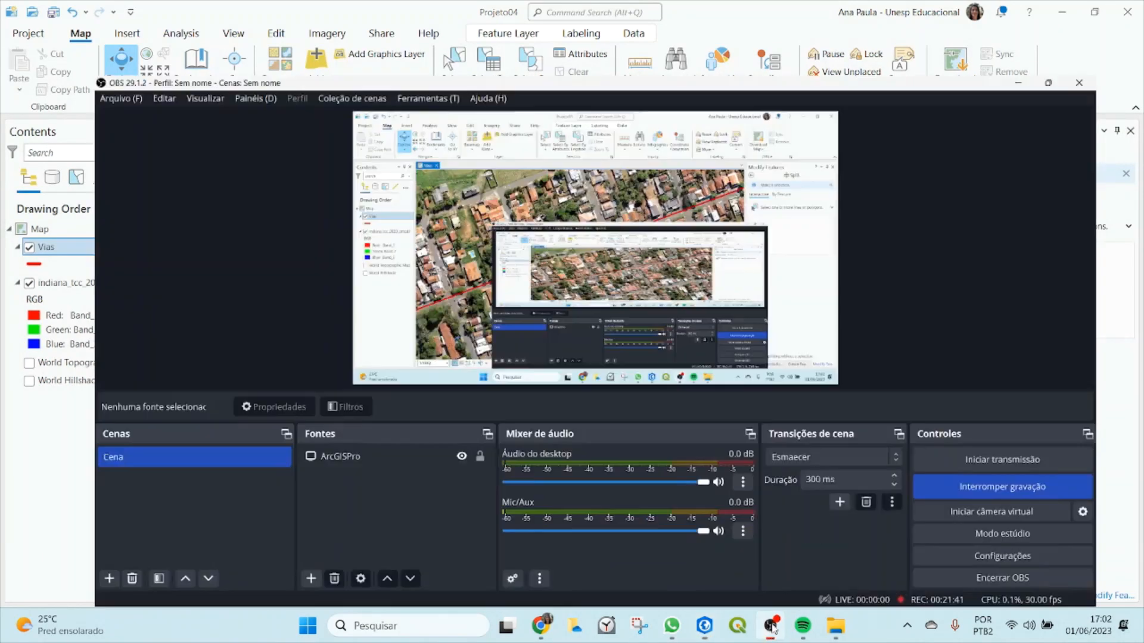